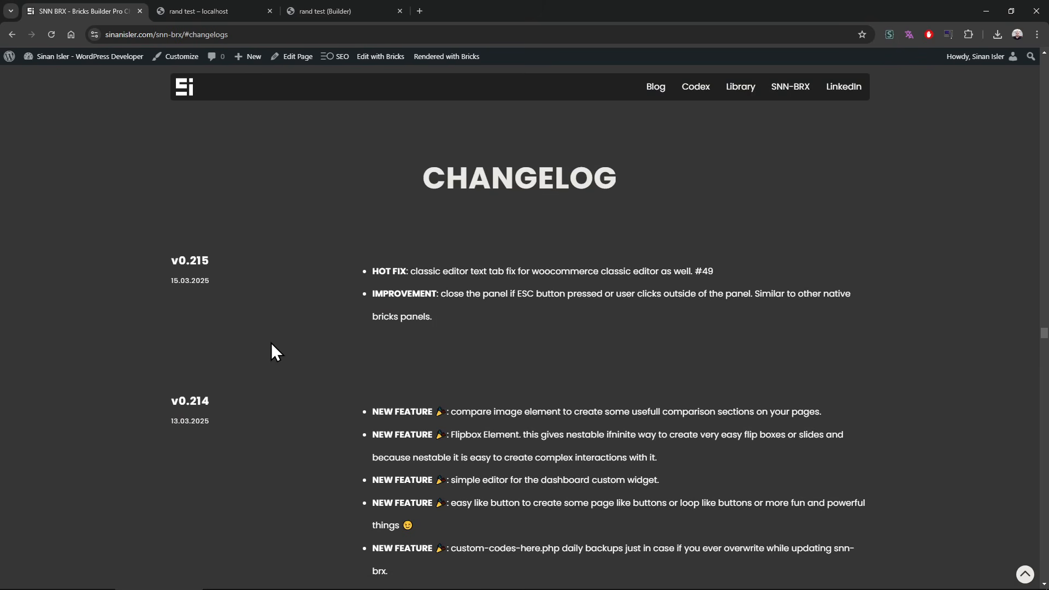
scroll(270, 345, down, 3)
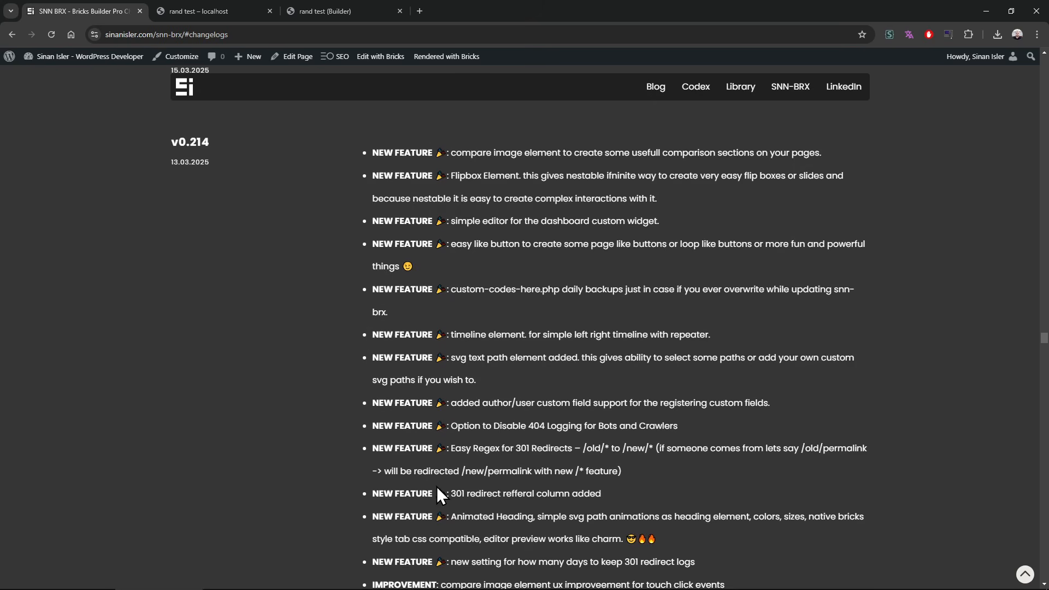
Step: Read through the SNN-BRX changelog entries for v0.215 and v0.214, covering new features, improvements and fixes
scroll(437, 487, down, 2)
scroll(431, 379, up, 1)
scroll(431, 384, down, 1)
scroll(429, 383, up, 3)
scroll(429, 382, down, 3)
scroll(429, 382, down, 1)
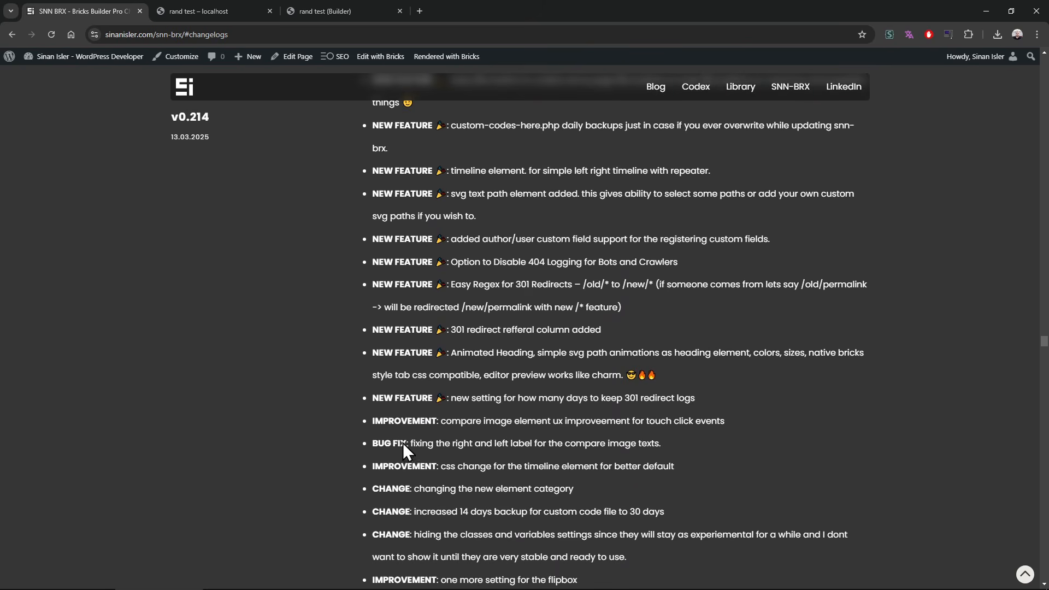
scroll(377, 418, down, 3)
scroll(375, 306, down, 15)
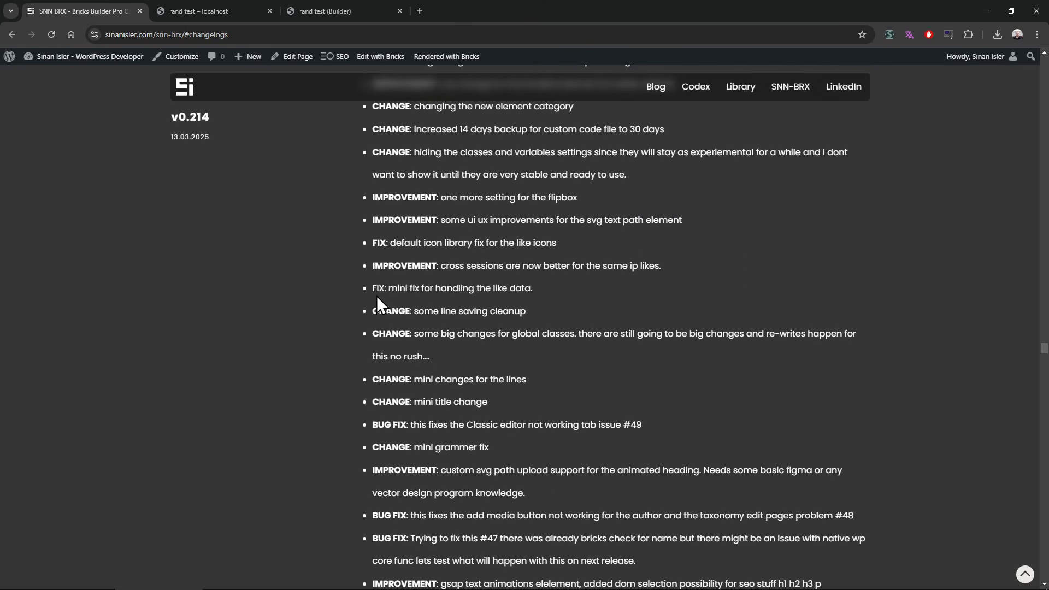
scroll(369, 351, up, 6)
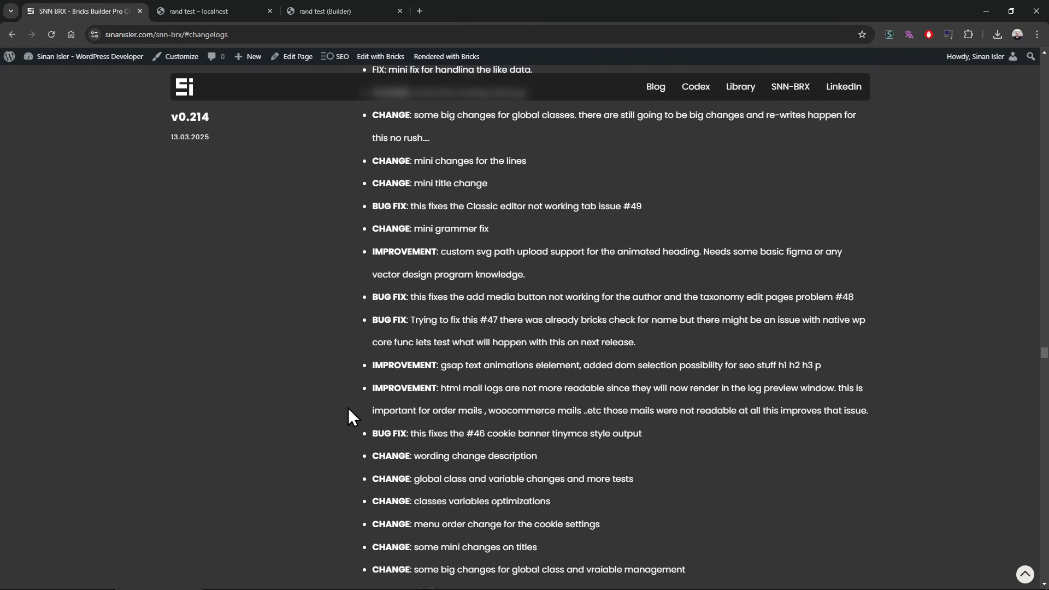
scroll(349, 405, down, 4)
scroll(352, 391, up, 2)
scroll(356, 386, up, 8)
scroll(355, 381, up, 10)
scroll(356, 379, down, 5)
scroll(356, 379, up, 2)
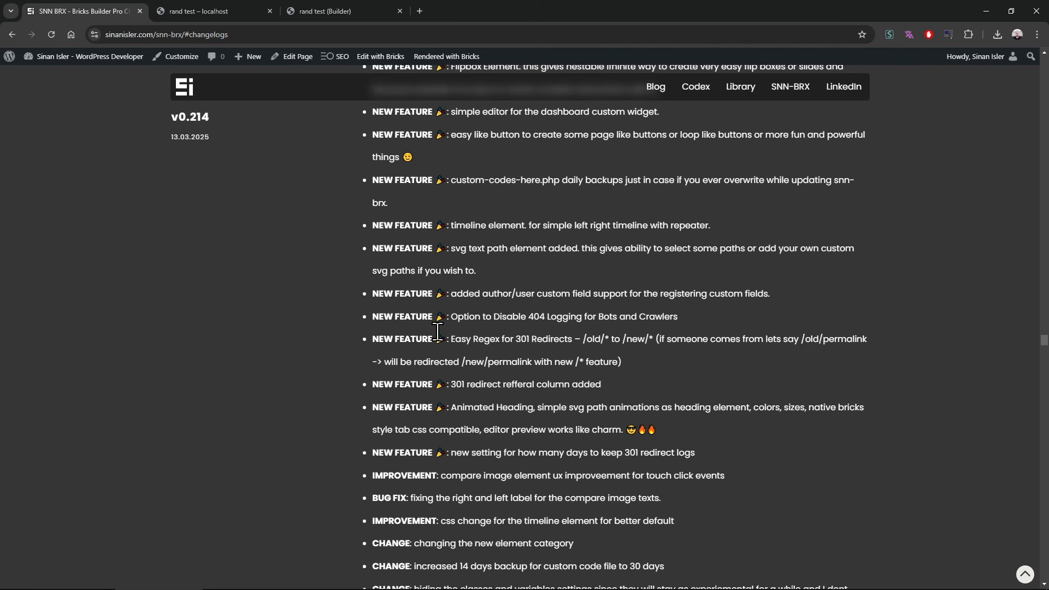
Step: Open the site's WordPress dashboard in a new tab and go to the SNN-BRX 301 Redirects page
middle_click(97, 51)
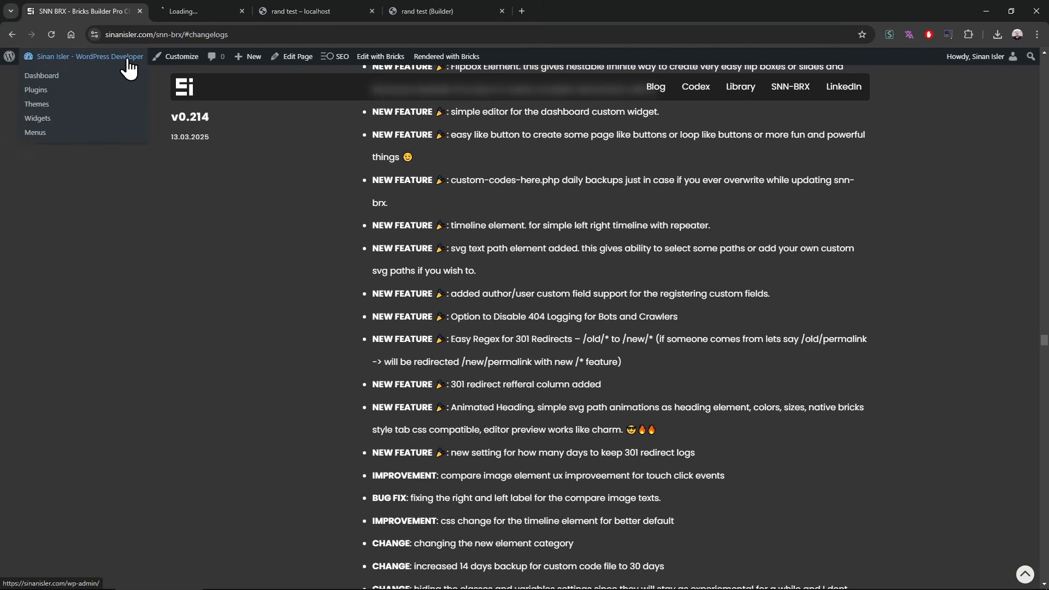
click(210, 3)
mouse_move(71, 389)
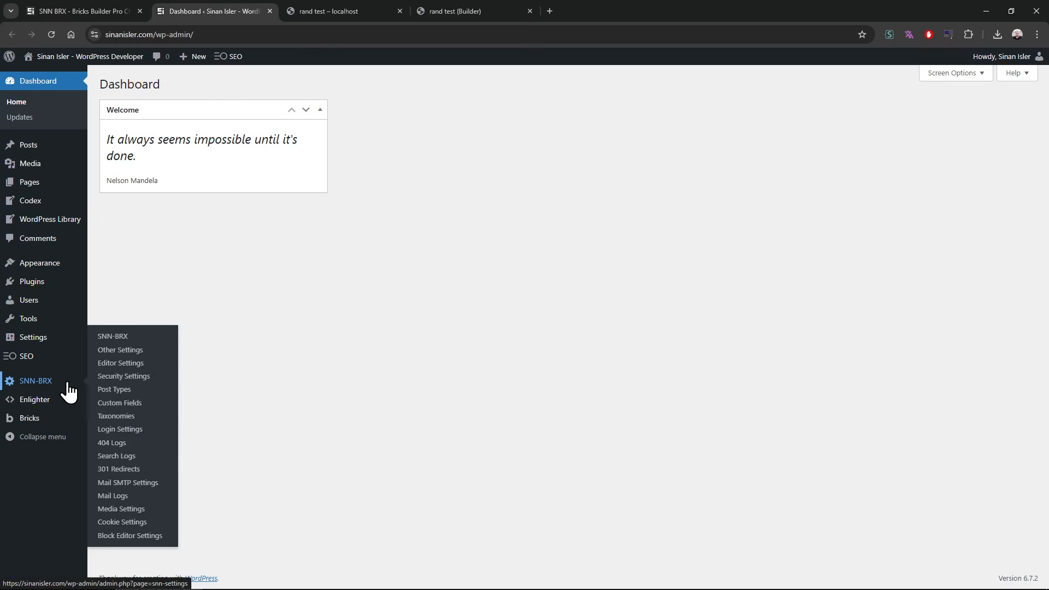
click(121, 469)
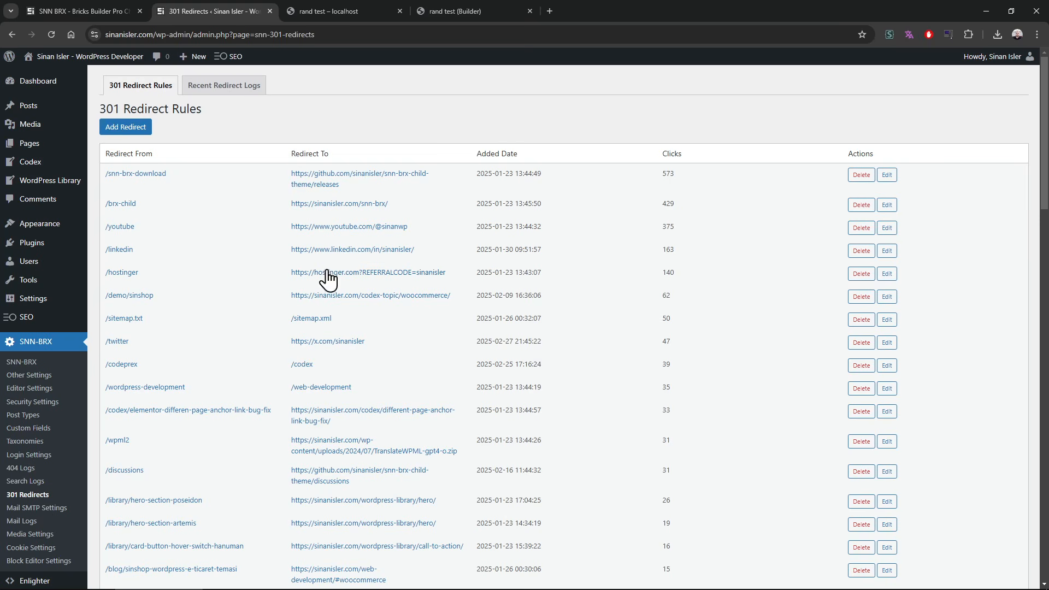
Step: Start a new redirect rule and try sample Redirect From paths /old/lkjasdflkjasdf-asdfasdfasdf and /old/awerawer-awerawreawer
click(136, 132)
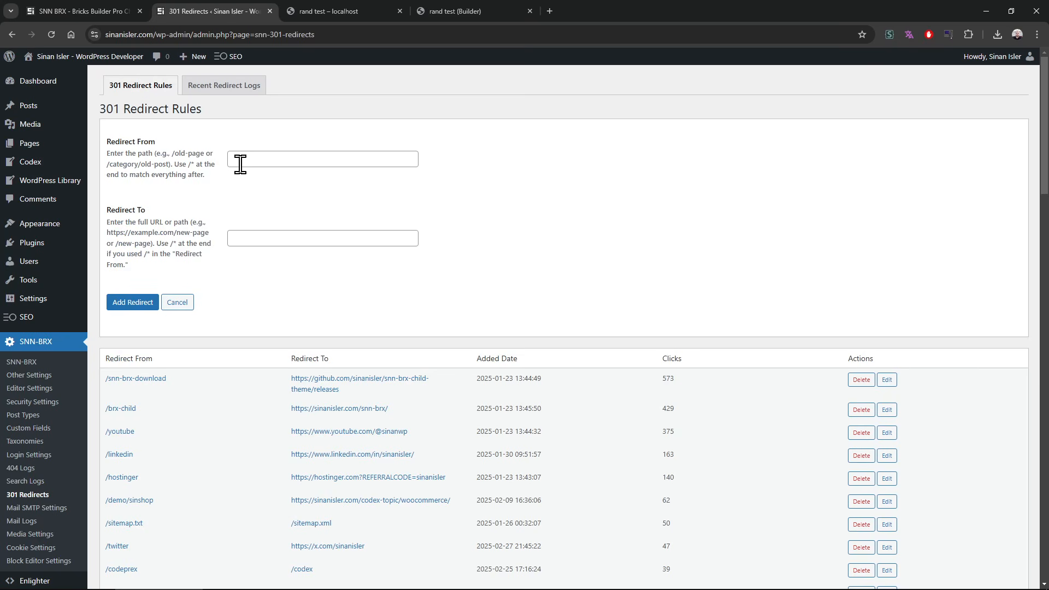
click(266, 156)
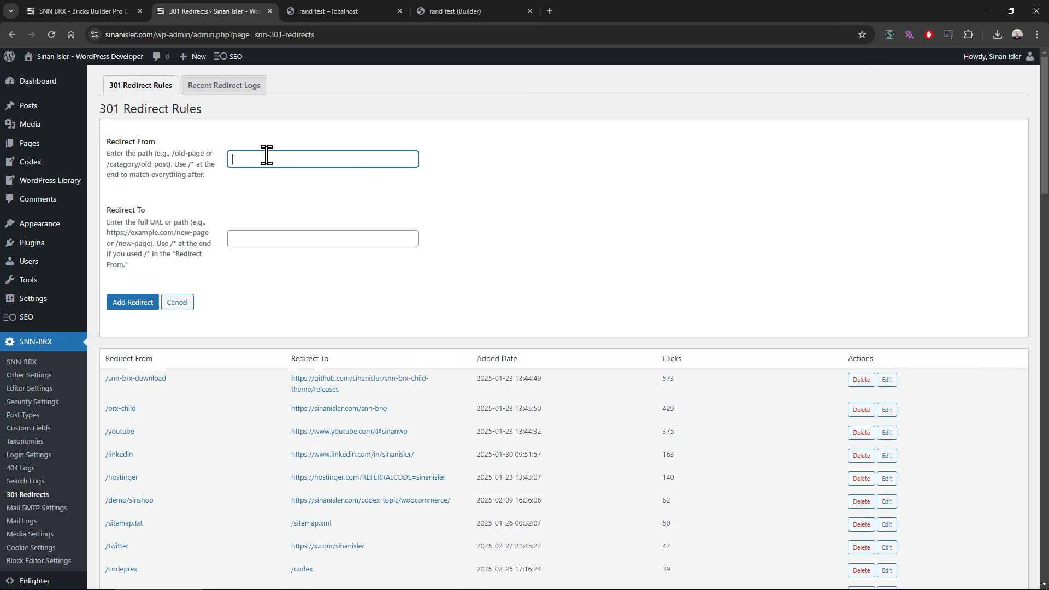
text(/old/lkjasdflkjasdf-asdfasdfasdf)
drag(251, 159, 391, 166)
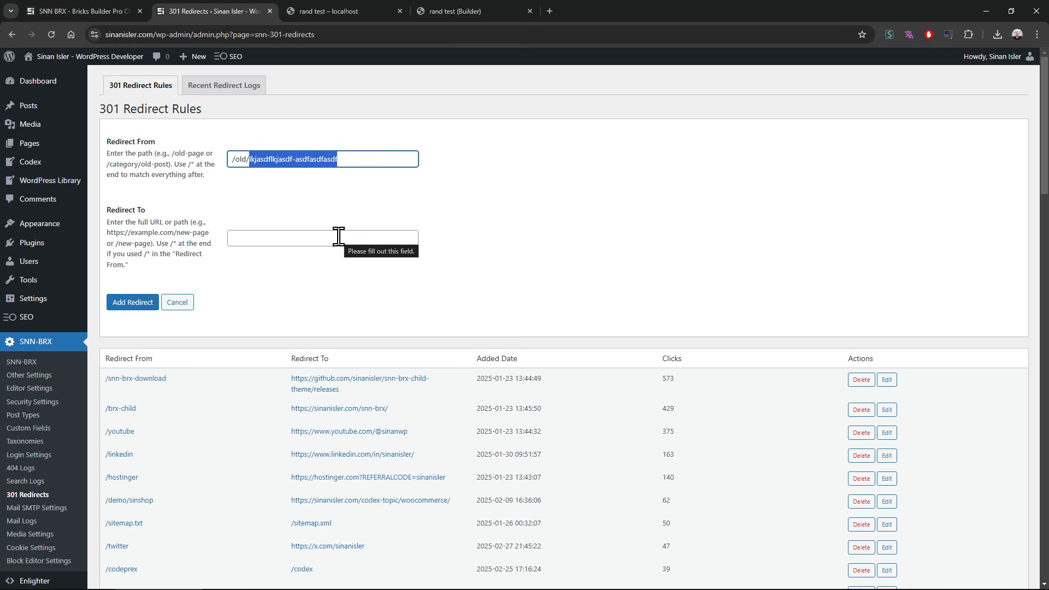
text(awerawer-awerawreawer)
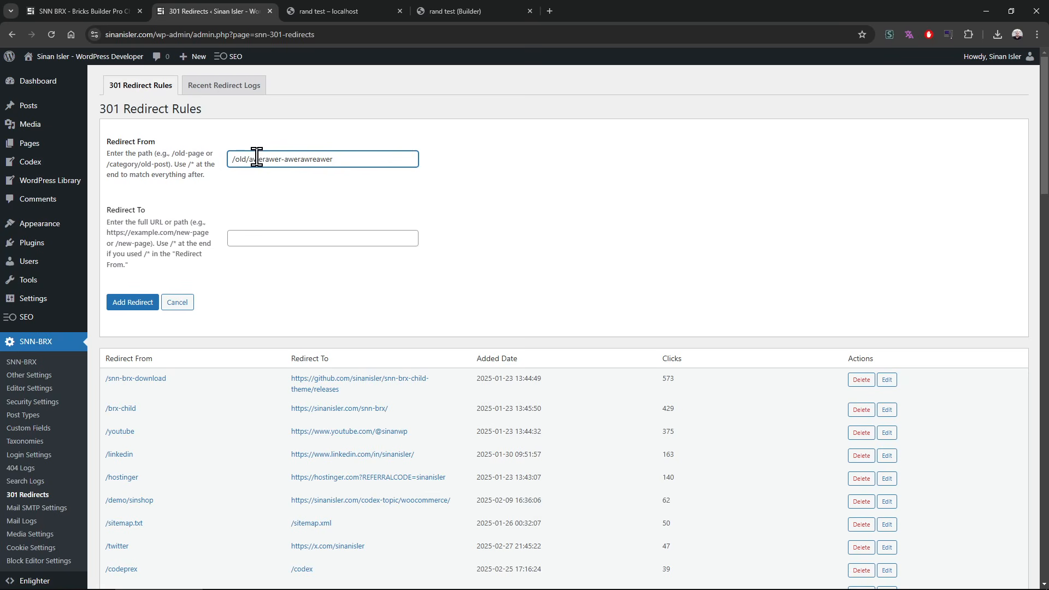
Step: Replace the slug in the Redirect From path so that it reads /old/?val=123123
drag(250, 160, 334, 161)
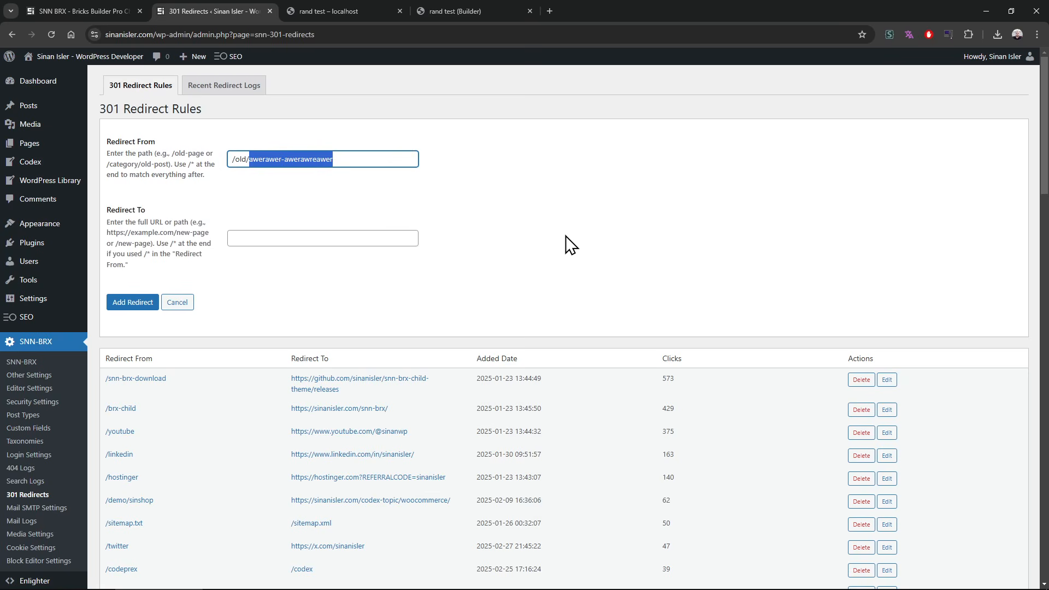
key(BackSpace)
text(*)
key(BackSpace)
text(?val=123123)
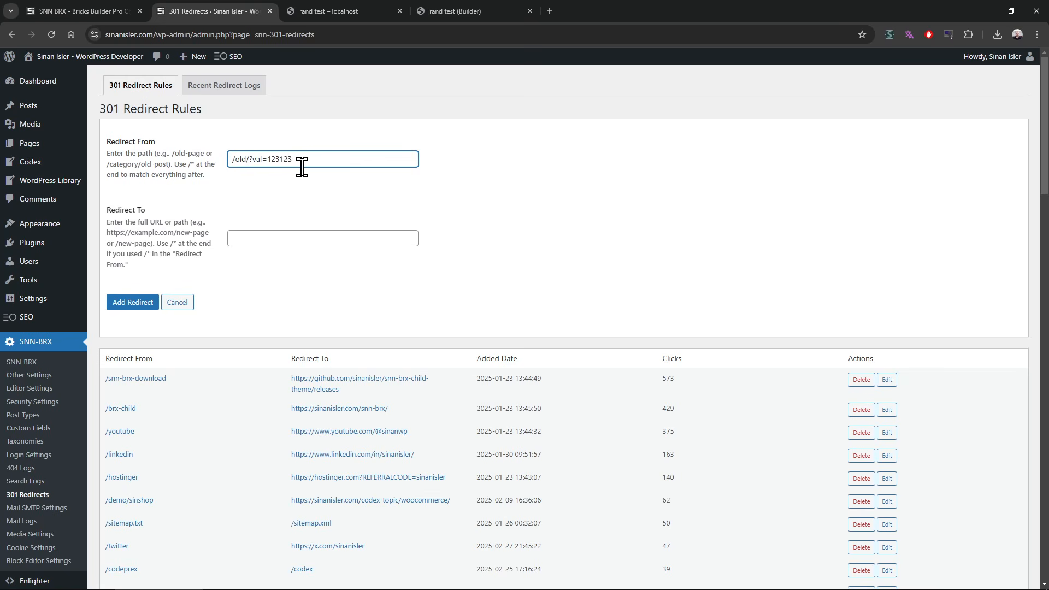
Step: Remove the query string from the Redirect From path and set Redirect To to /new/*
drag(254, 159, 354, 163)
key(BackSpace)
key(BackSpace)
click(308, 238)
text(/new/*)
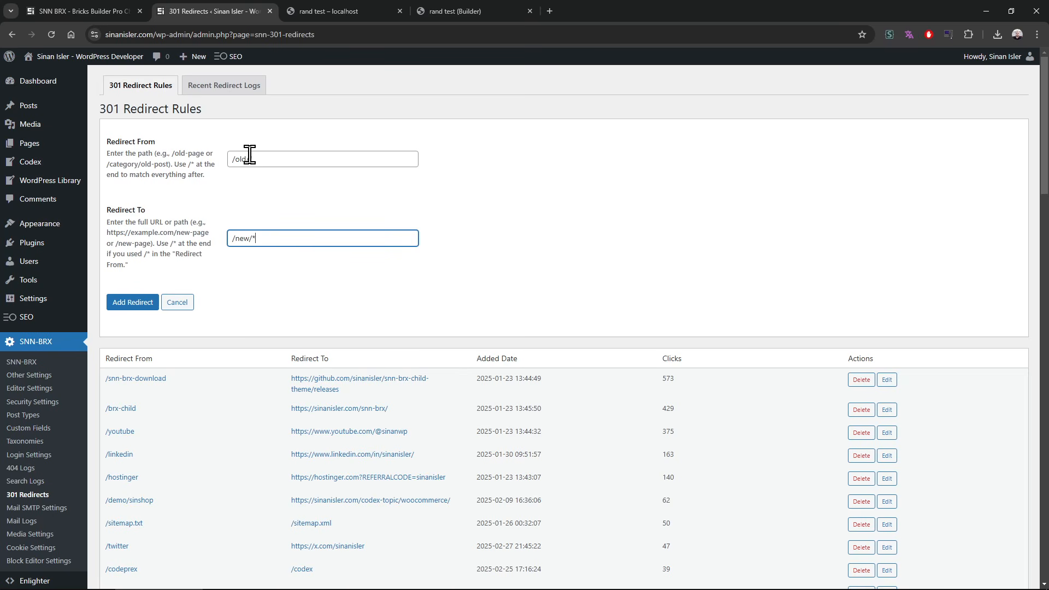
Step: Set Redirect From to /old/asda-sdasd and reuse its slug to make Redirect To /new/asda-sdasd
drag(249, 159, 330, 170)
text(asda-sdasd)
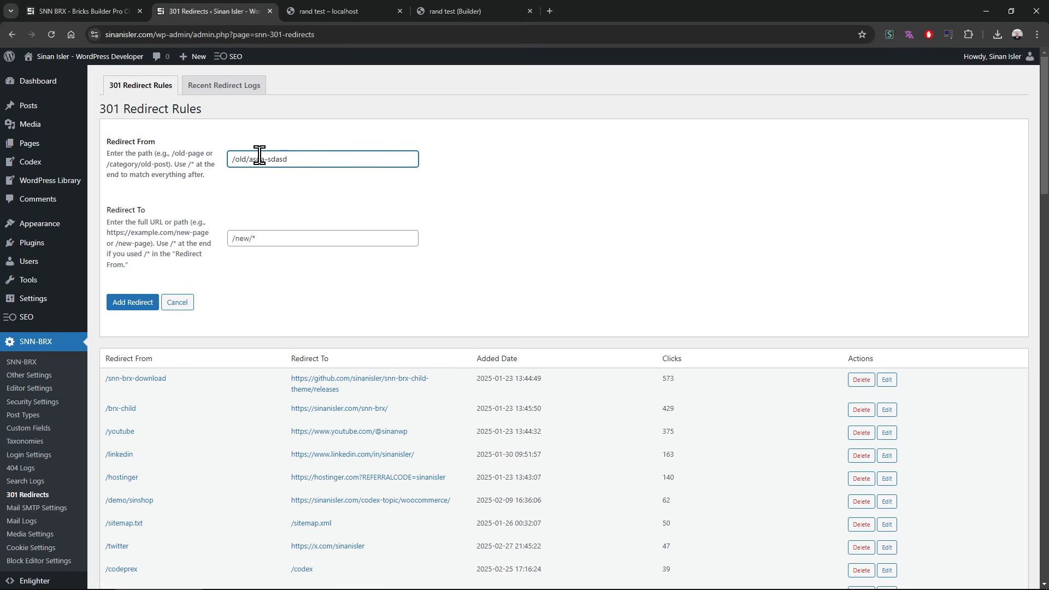
drag(250, 159, 329, 164)
key(ctrl+c)
click(257, 240)
key(BackSpace)
key(ctrl+v)
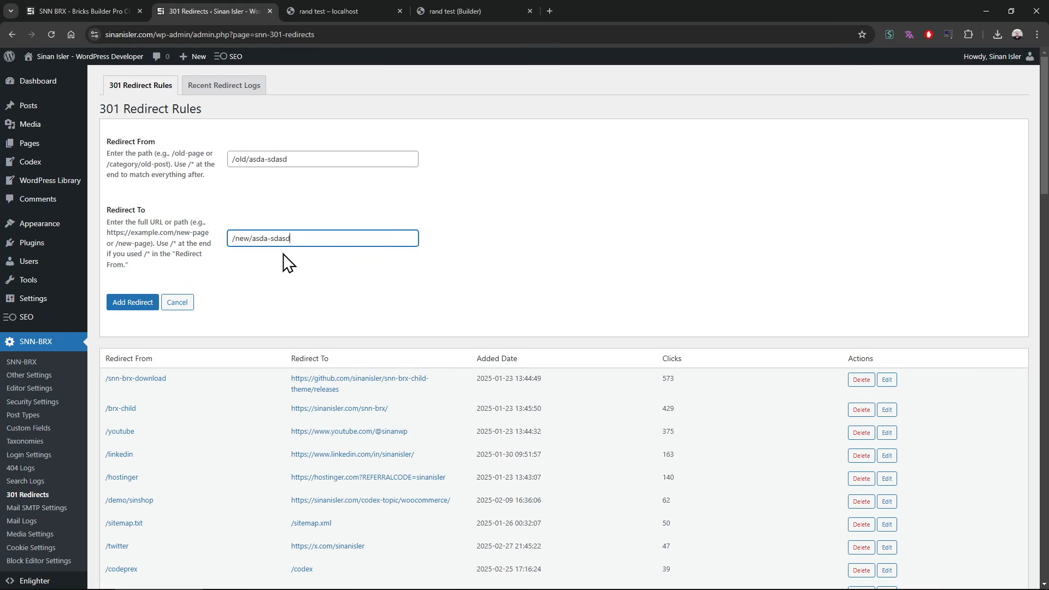
Step: Review the first few existing redirect rules in the list below the new redirect form
scroll(251, 344, down, 2)
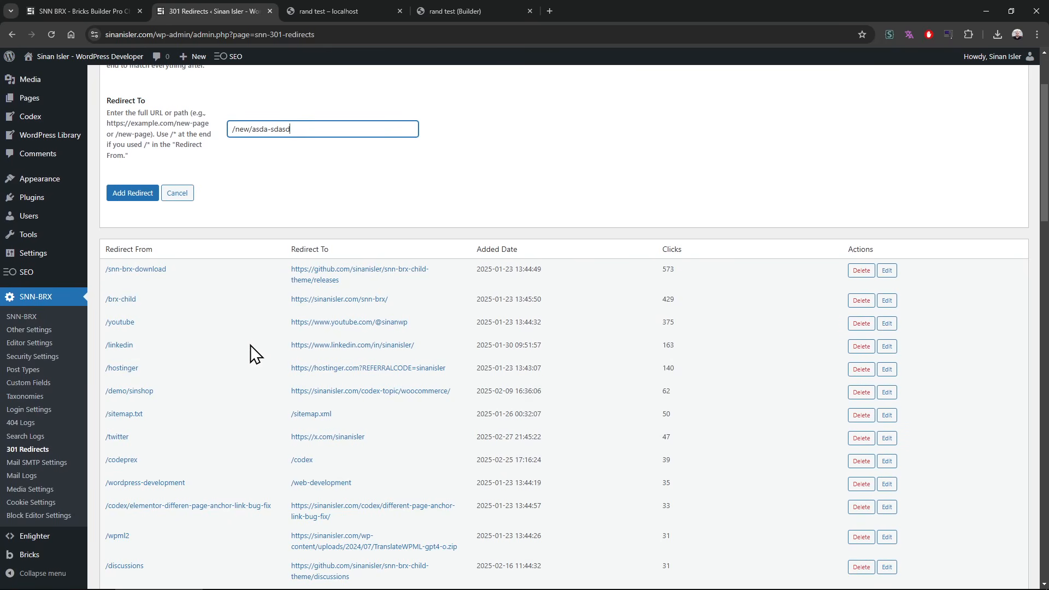
drag(103, 268, 192, 374)
click(192, 374)
drag(101, 268, 187, 375)
click(187, 374)
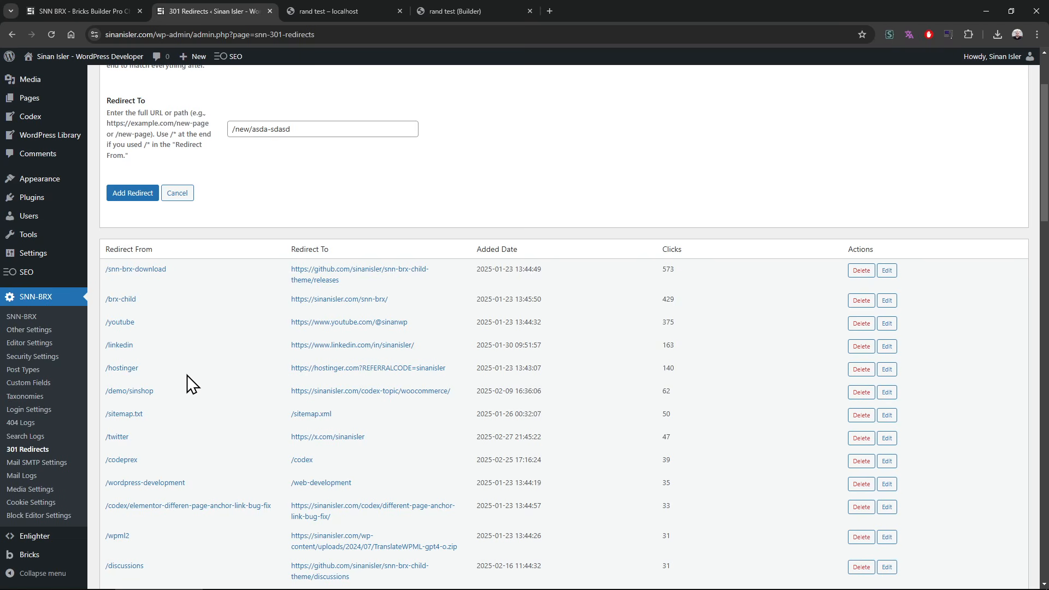
scroll(187, 375, up, 2)
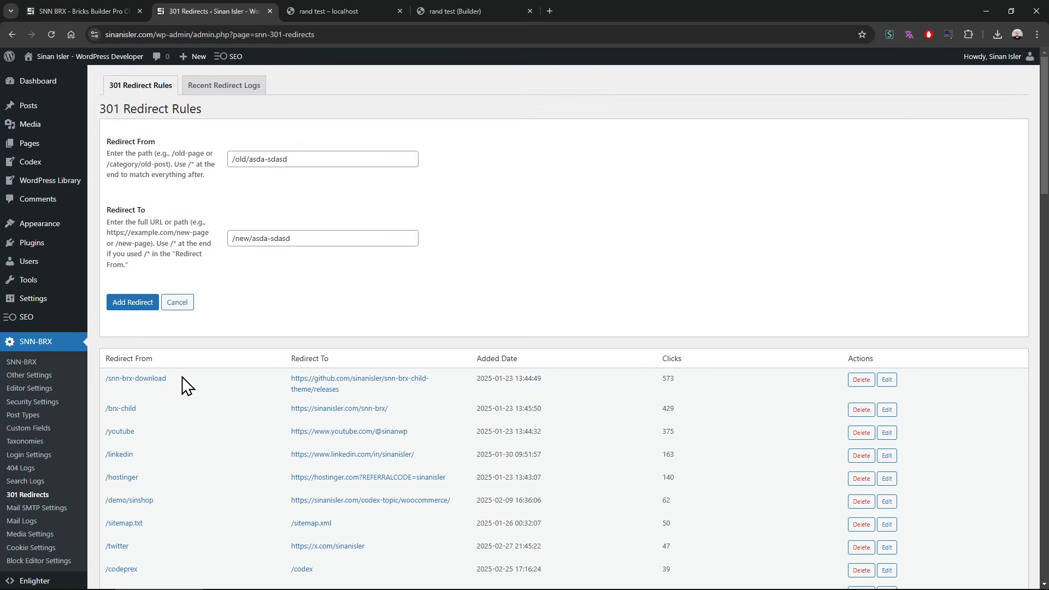
Step: Open the 404 Logs page in a new tab and look over its settings and logged URLs
middle_click(50, 474)
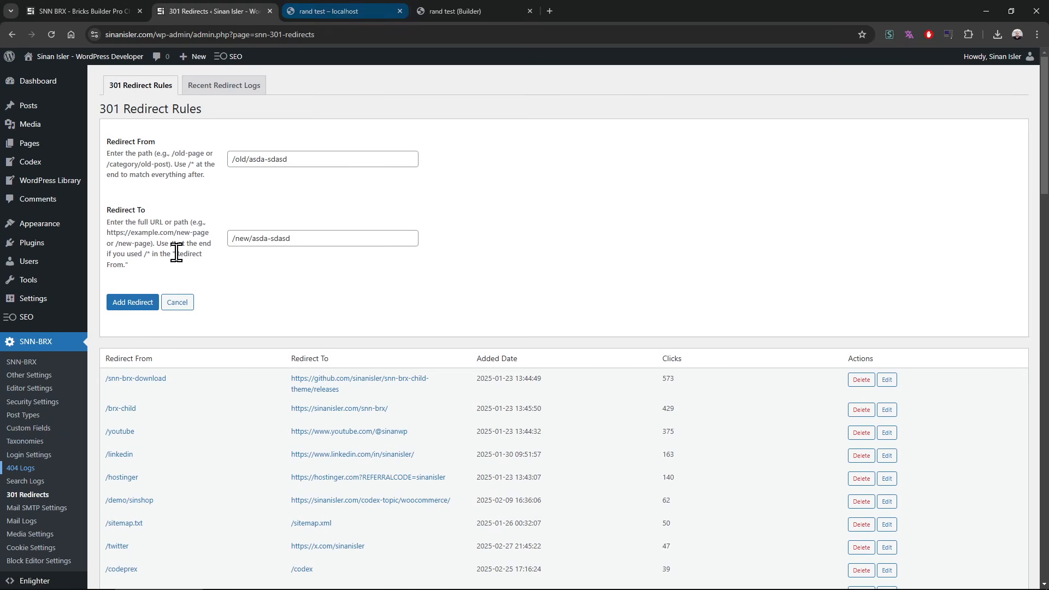
key(ctrl+Tab)
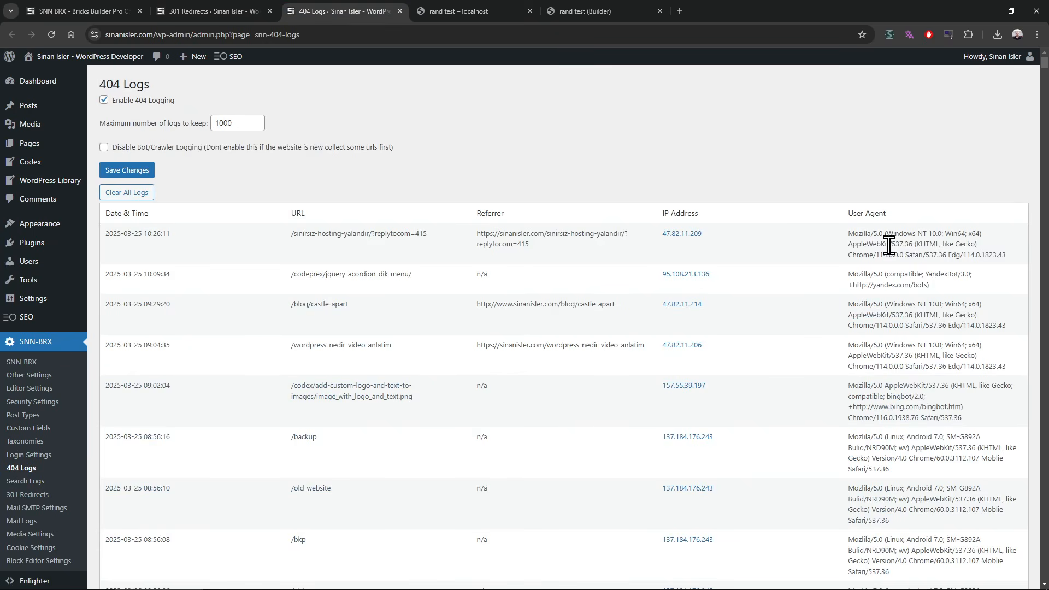
scroll(304, 368, down, 7)
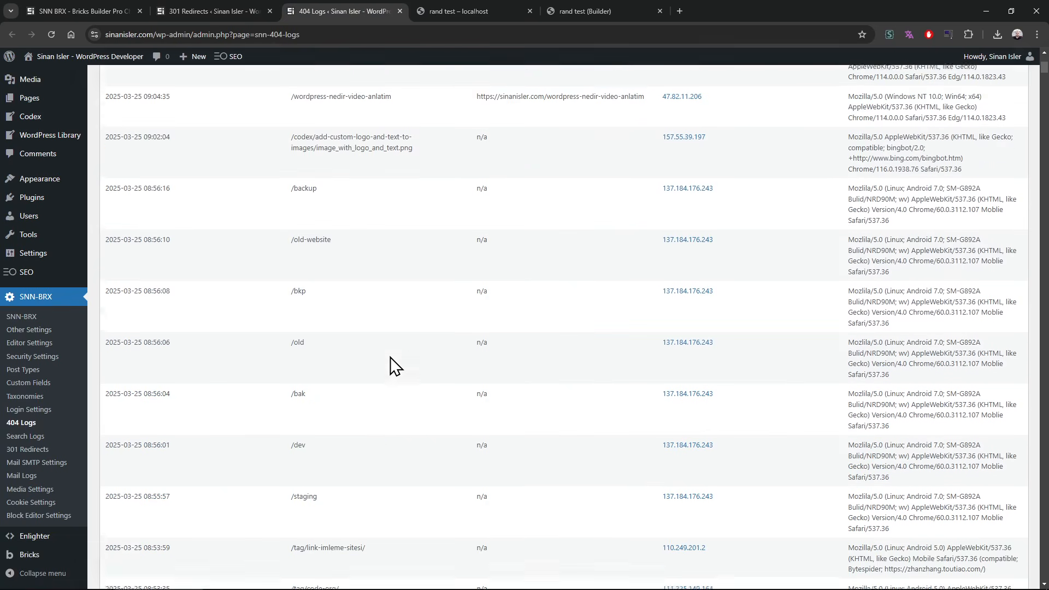
scroll(253, 170, up, 10)
Step: Discard the unsaved redirect rule and return to the v0.214 feature list in the changelog
click(232, 9)
click(180, 302)
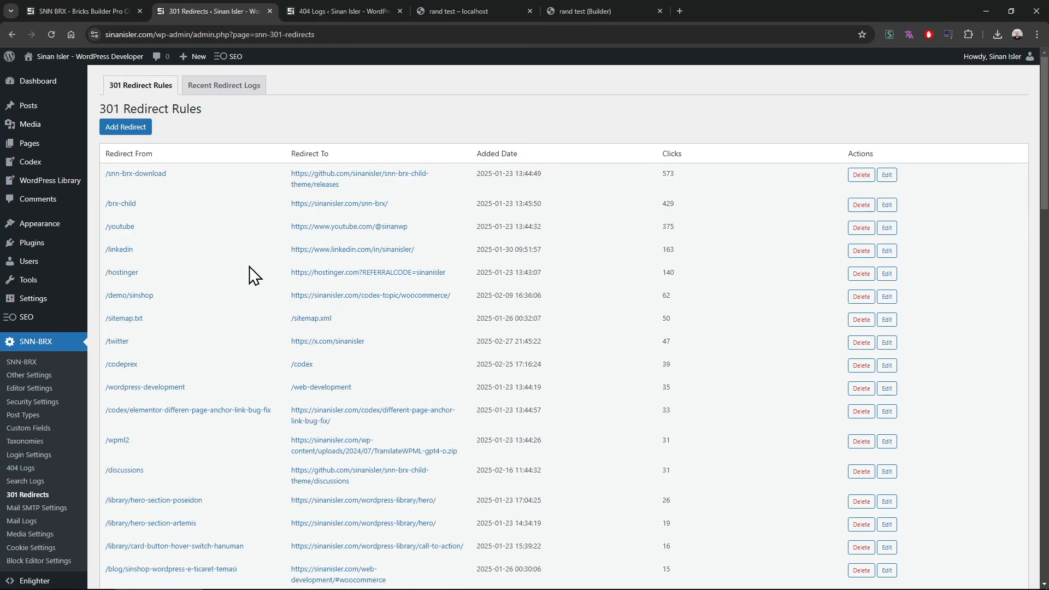
click(475, 11)
click(596, 10)
click(108, 4)
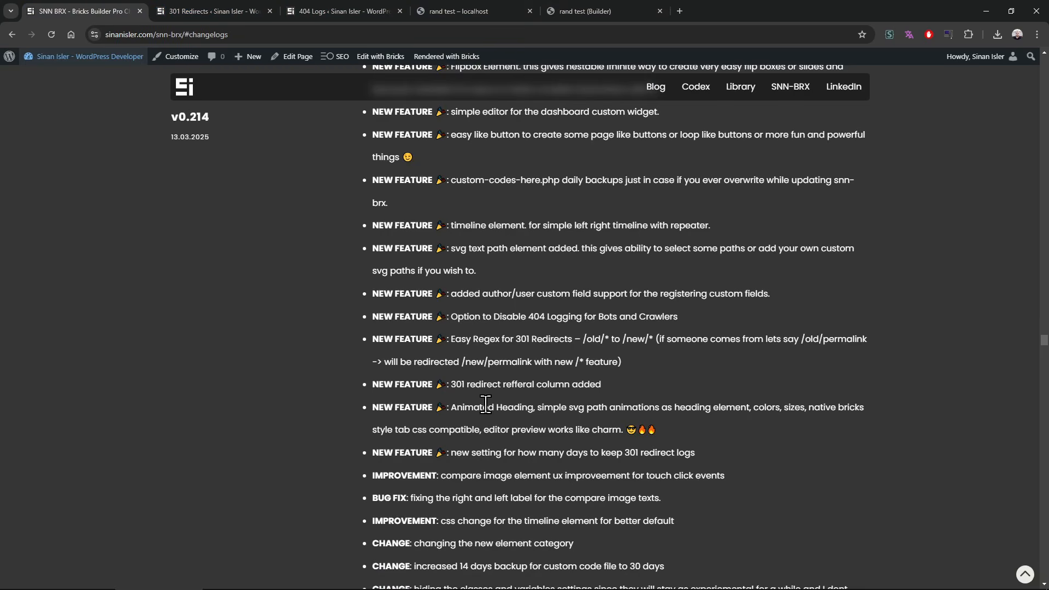
scroll(486, 419, up, 1)
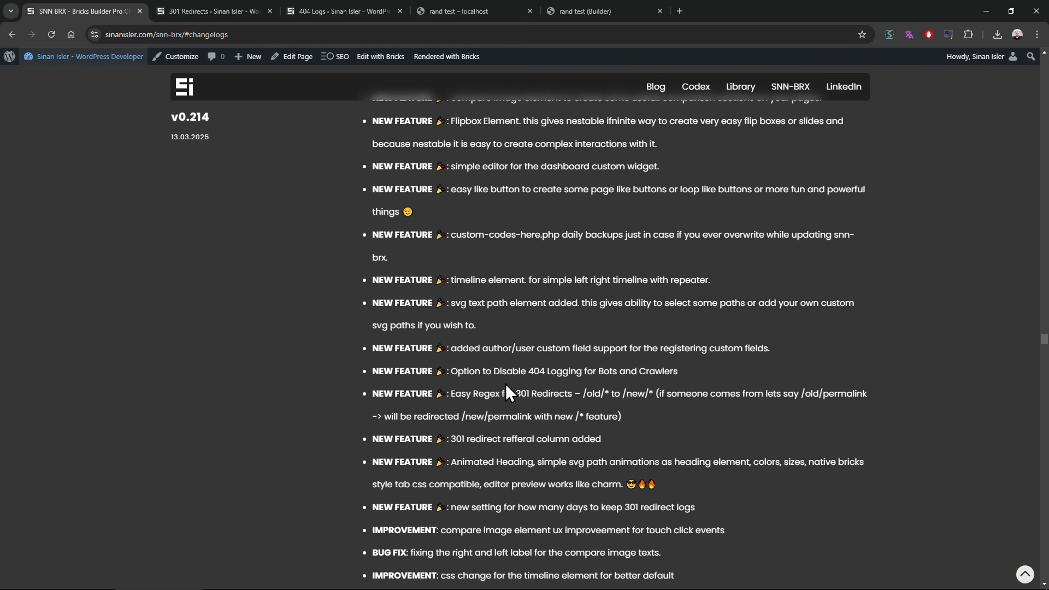
Step: Open the Theme File Editor in a new tab from the dashboard and load custom-codes-here.php
click(203, 10)
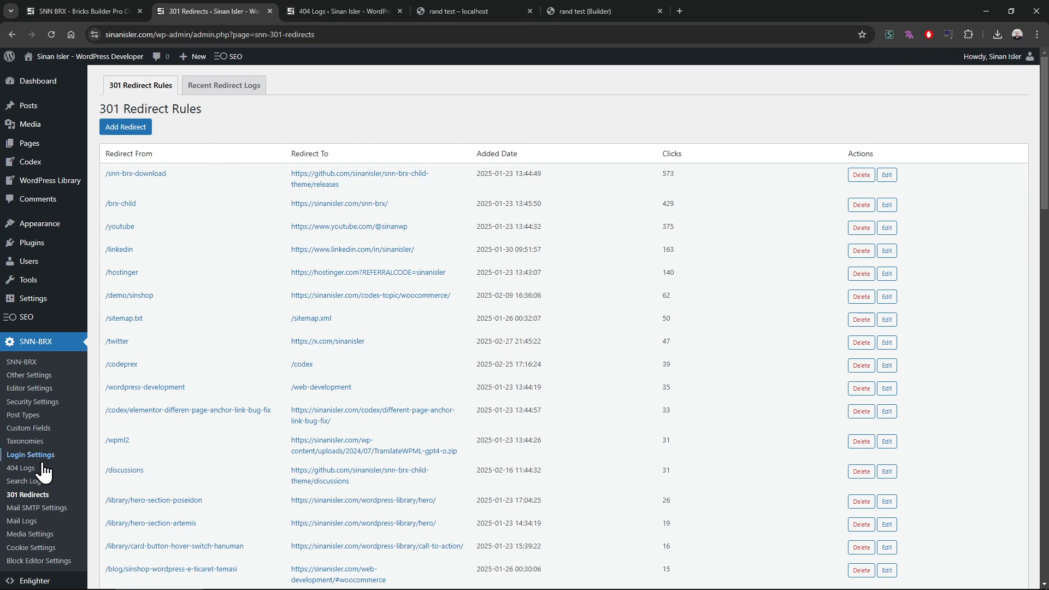
mouse_move(65, 227)
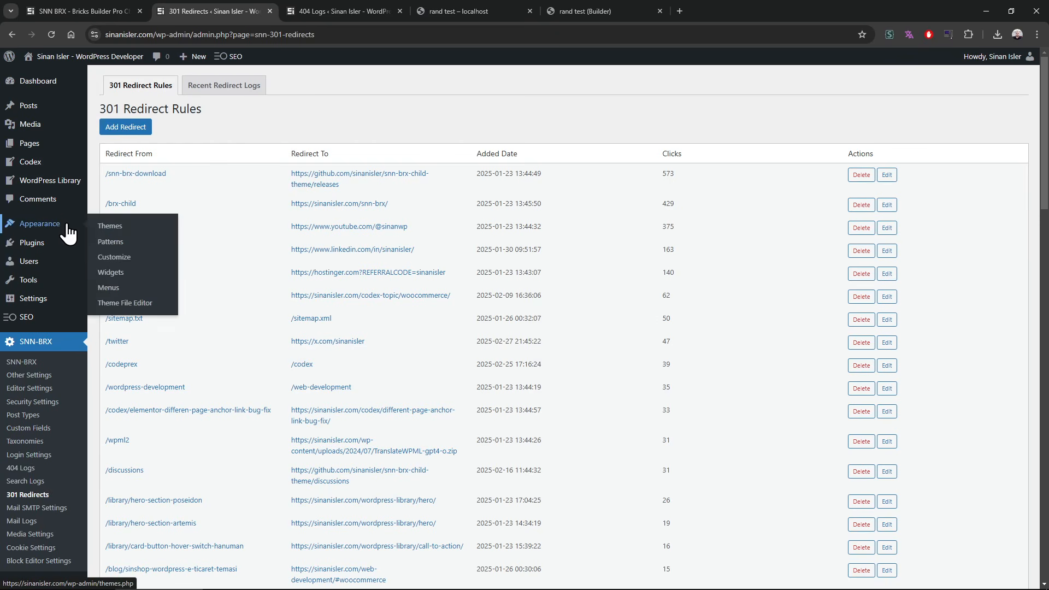
middle_click(140, 303)
click(377, 11)
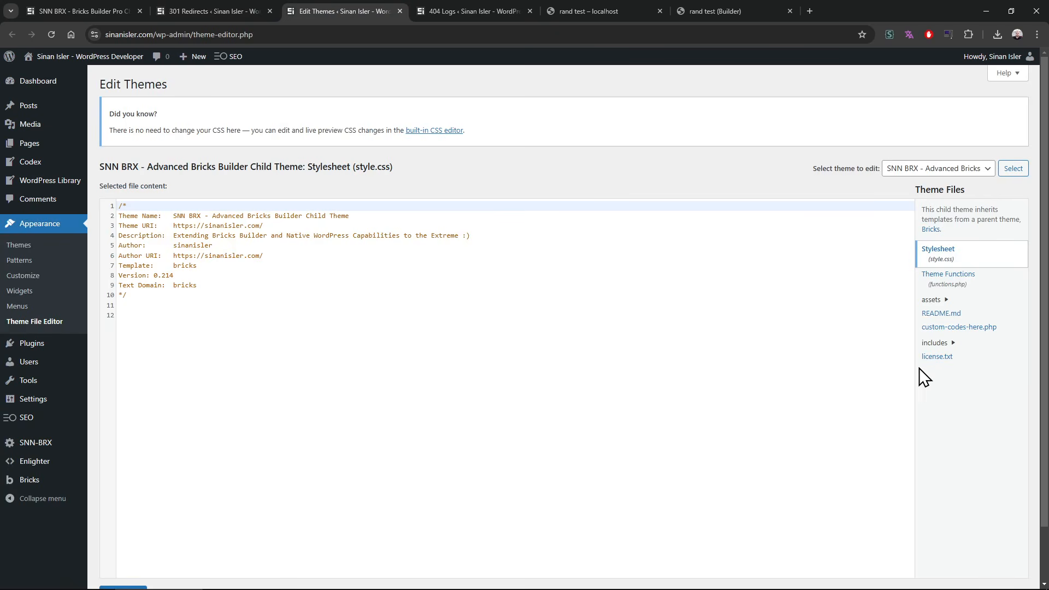
click(973, 334)
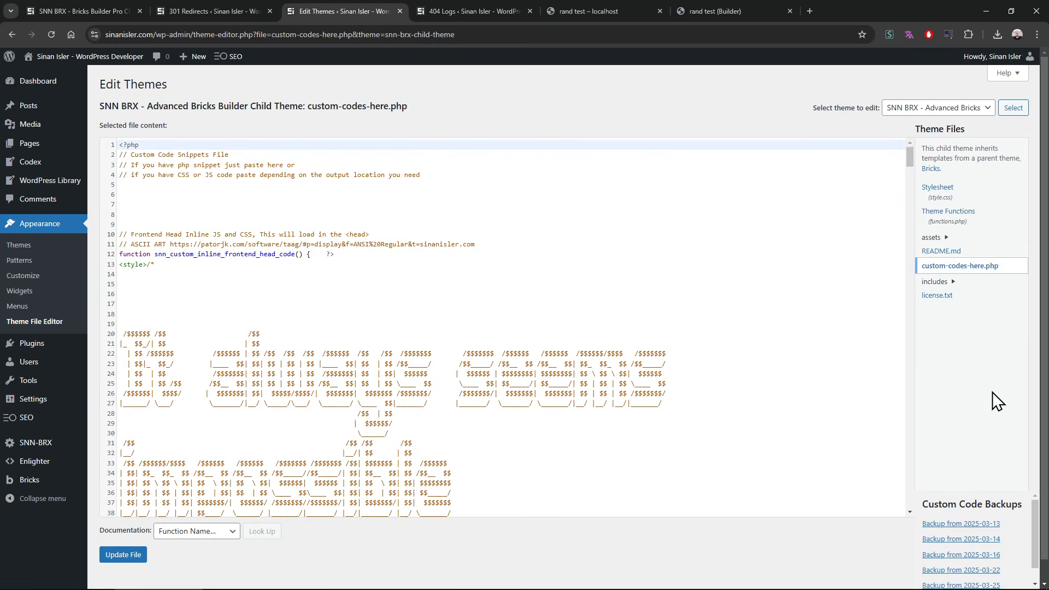
Step: Look through the Custom Code Backups list shown with custom-codes-here.php
mouse_move(901, 168)
mouse_down()
mouse_move(892, 496)
mouse_move(908, 159)
mouse_up()
scroll(1014, 500, down, 2)
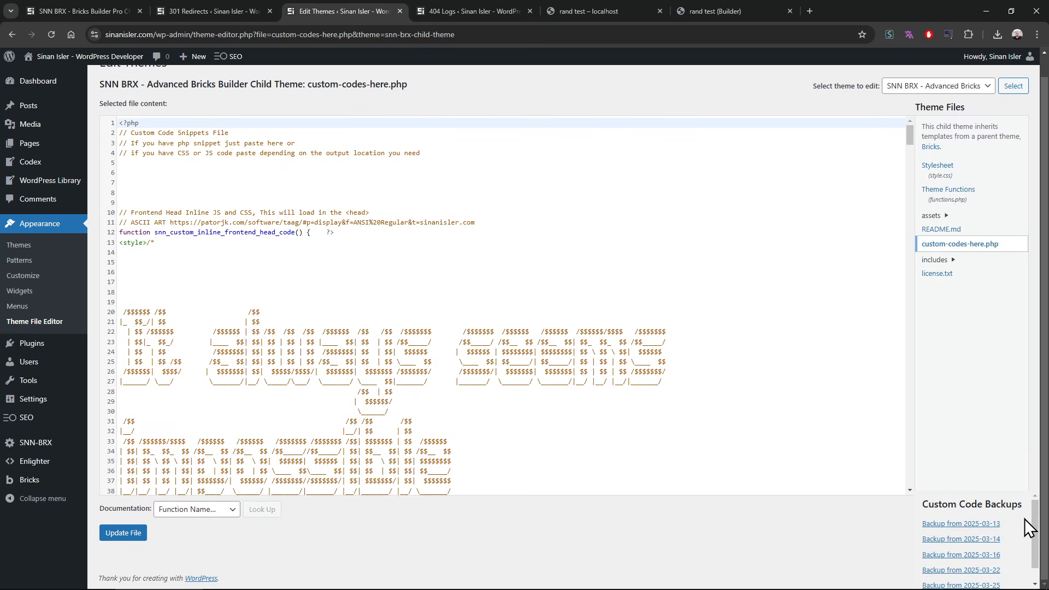
scroll(809, 358, down, 2)
scroll(808, 358, up, 2)
scroll(1025, 550, down, 1)
scroll(1025, 549, up, 1)
Step: Open the SNN-BRX Other Settings page in a new tab and read the Enable Custom Codes Backup description
mouse_move(35, 443)
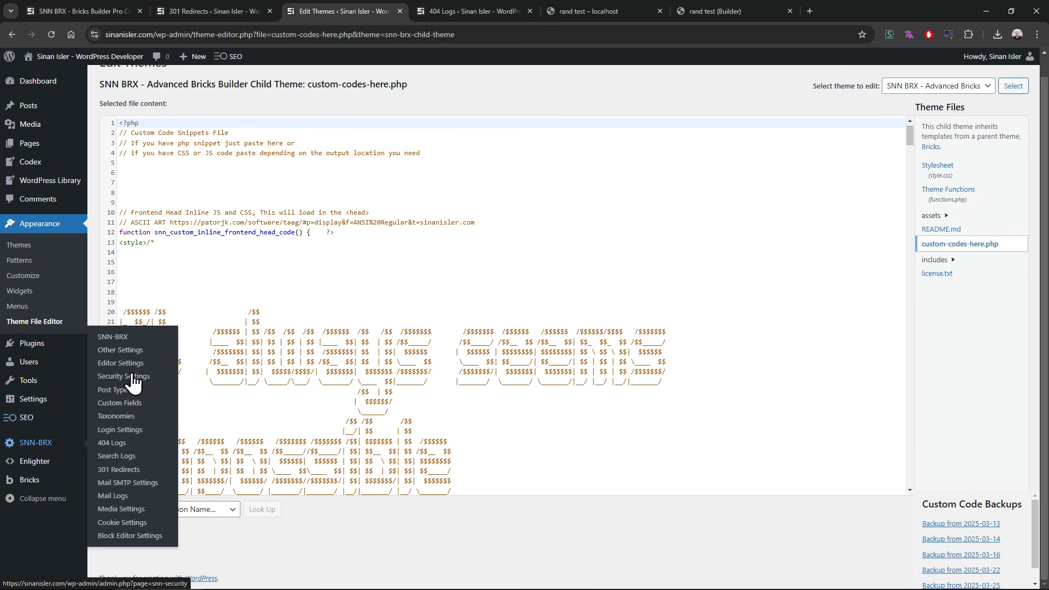
middle_click(138, 352)
click(487, 2)
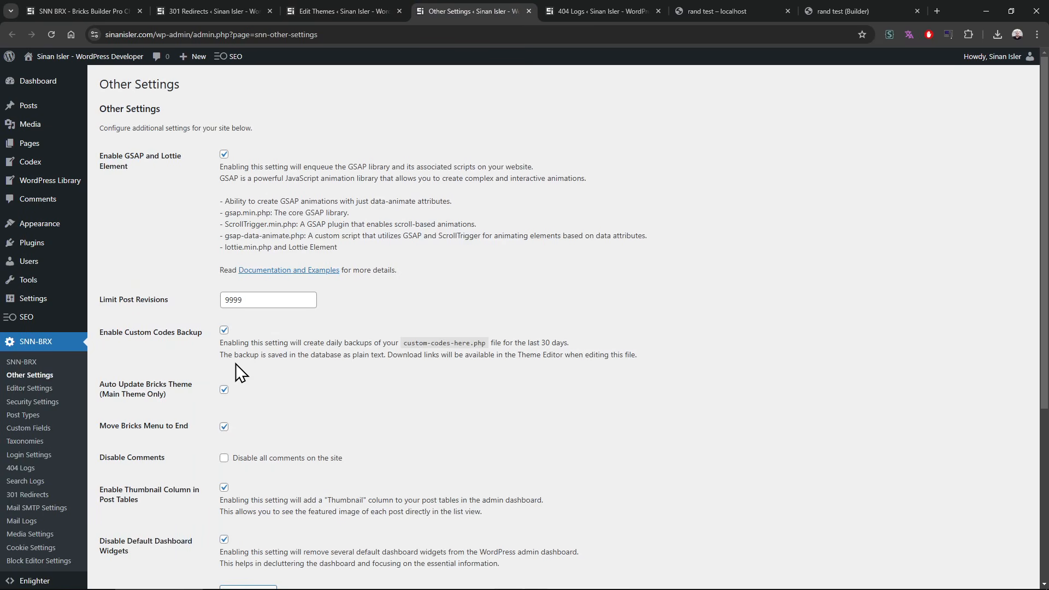
drag(238, 354, 499, 355)
click(495, 357)
Step: Close the Other Settings tab and view the last dated entries in the Custom Code Backups list
click(337, 2)
click(529, 11)
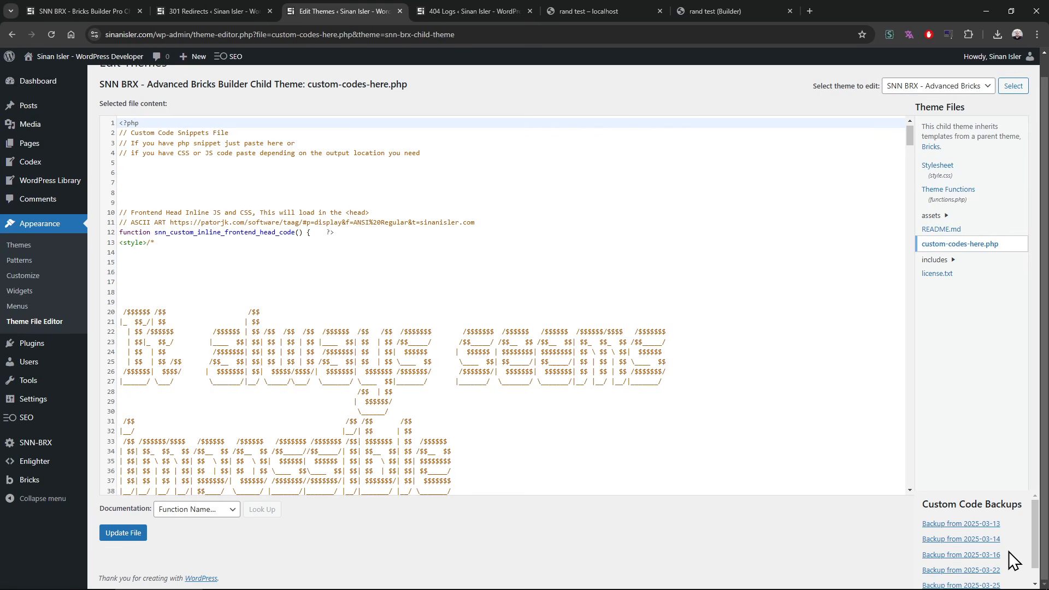
scroll(1033, 555, down, 1)
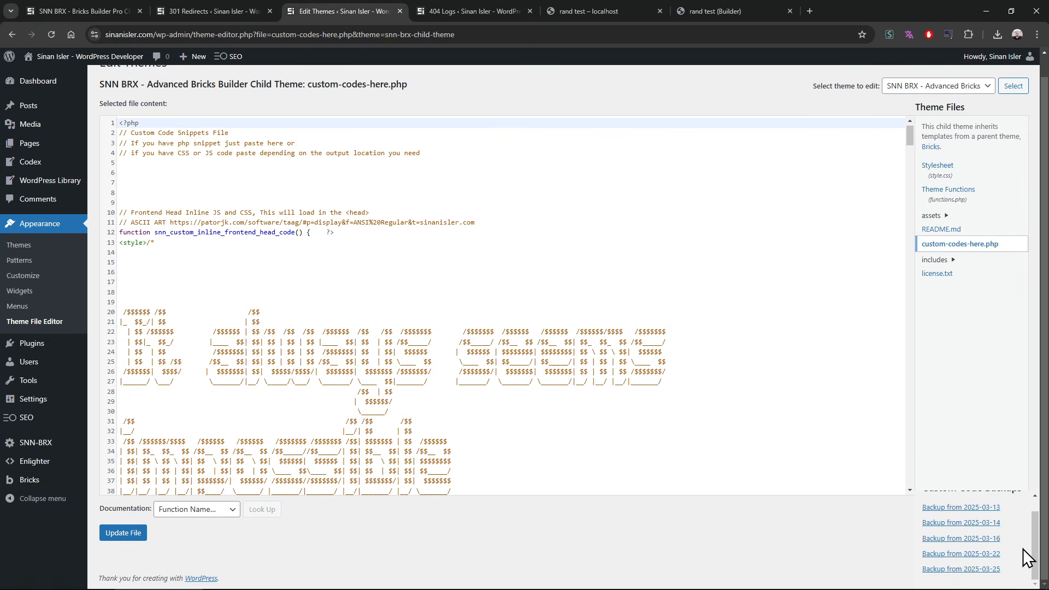
Step: Download the custom code backup from 2025-03-13, keeping the file name custom-codes-here-2025-03-13 (2).php
scroll(1019, 549, up, 1)
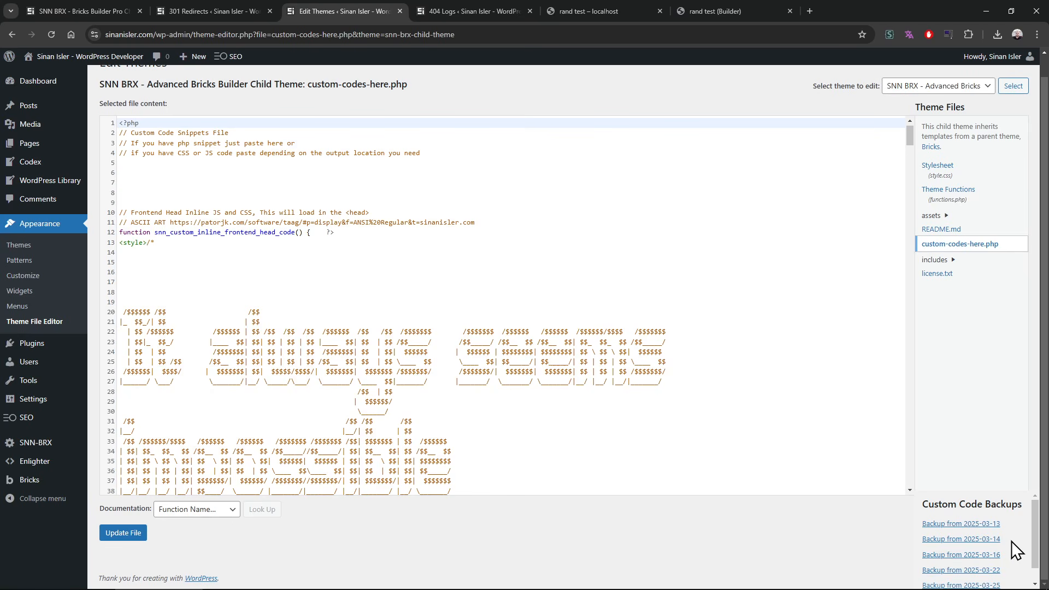
drag(995, 525, 1010, 541)
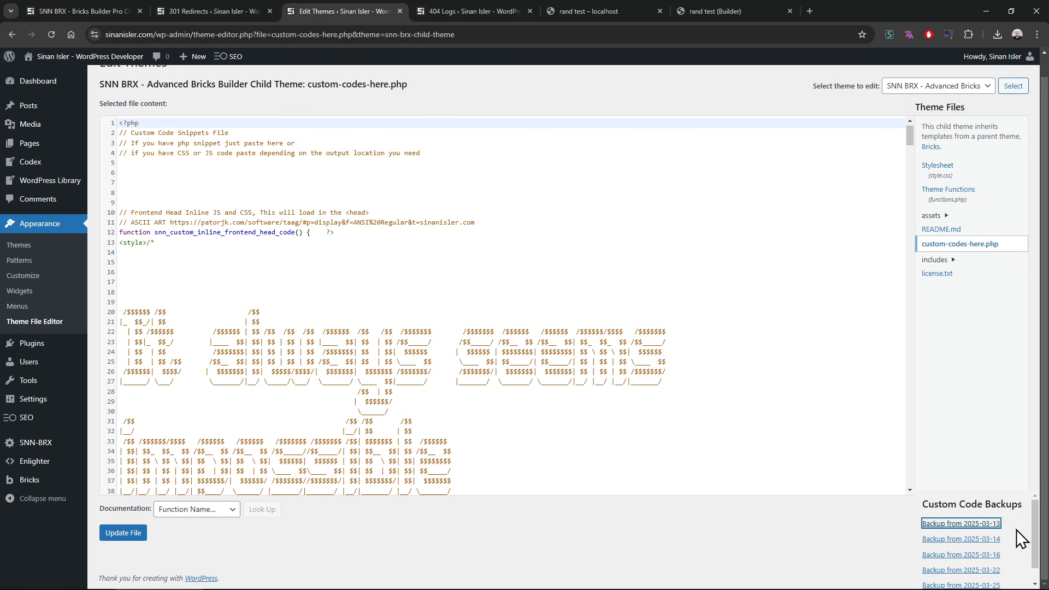
mouse_move(1035, 523)
mouse_down()
mouse_move(1035, 533)
mouse_move(1032, 524)
mouse_up()
click(1023, 528)
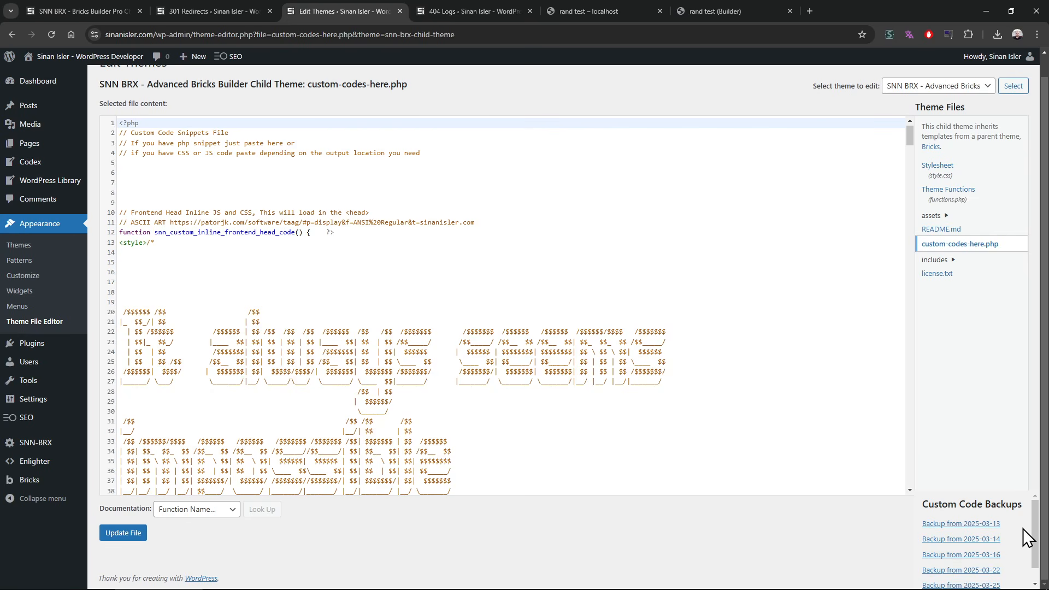
click(999, 525)
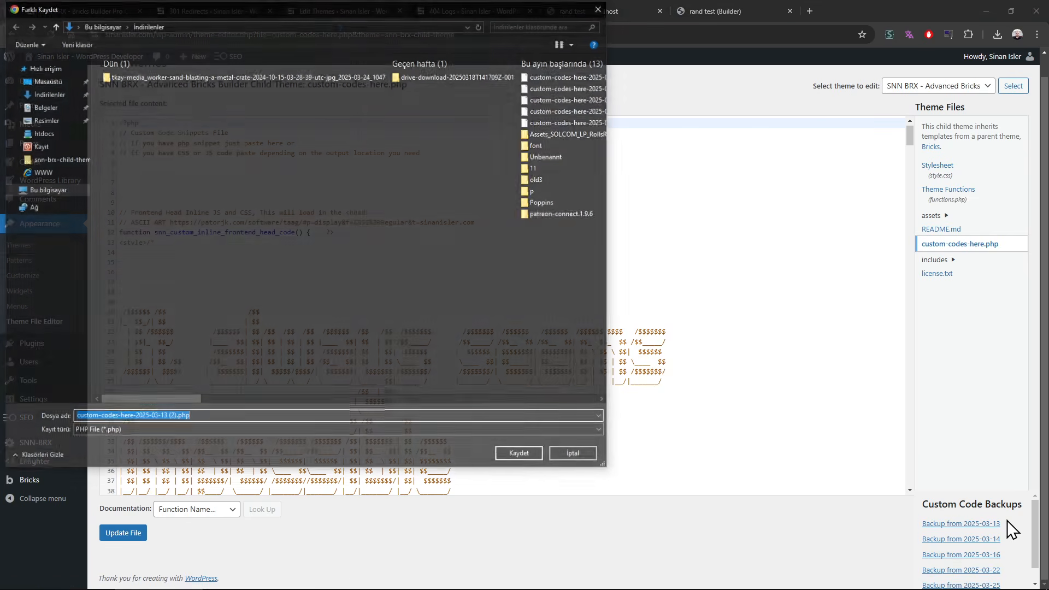
key(Return)
click(939, 66)
middle_click(568, 121)
key(ctrl+w)
click(598, 11)
click(470, 4)
click(346, 4)
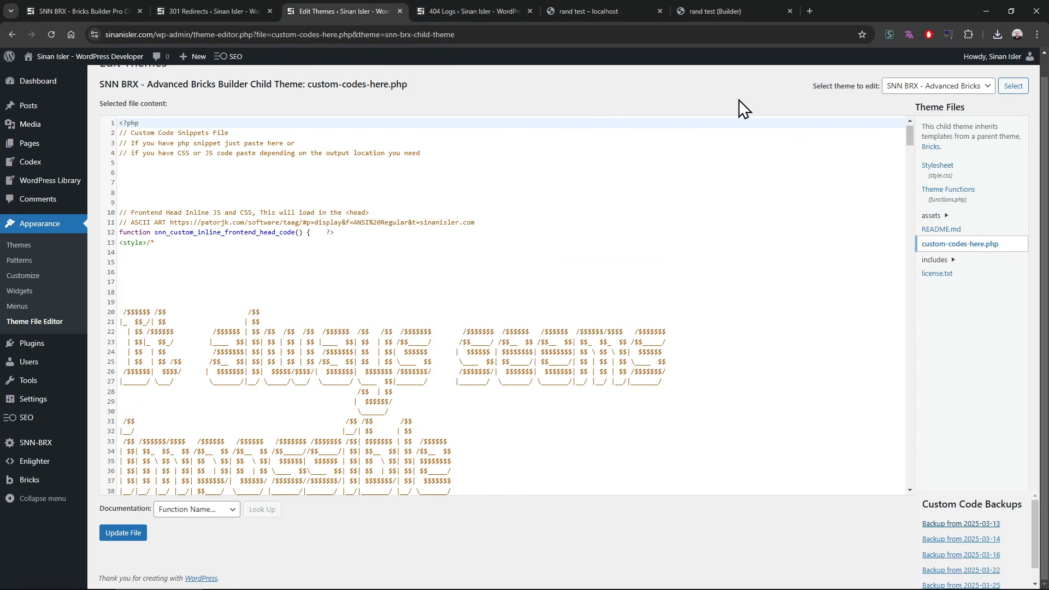
mouse_move(1034, 523)
mouse_down()
mouse_move(1035, 542)
mouse_move(1034, 524)
mouse_up()
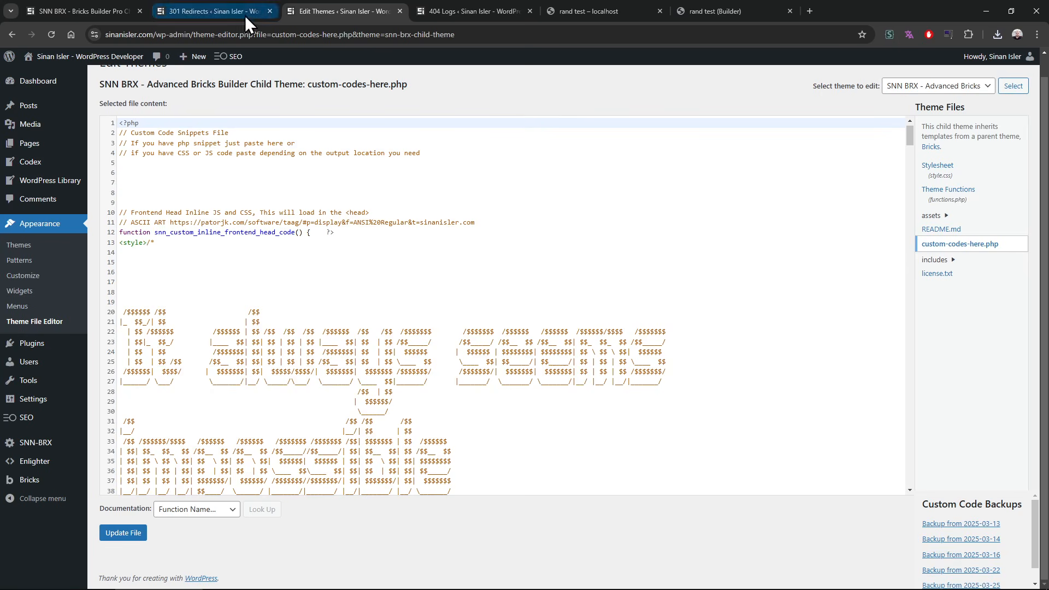
Step: Open the SNN-BRX Custom Fields page, enable Author for the color field and save the custom fields
click(220, 11)
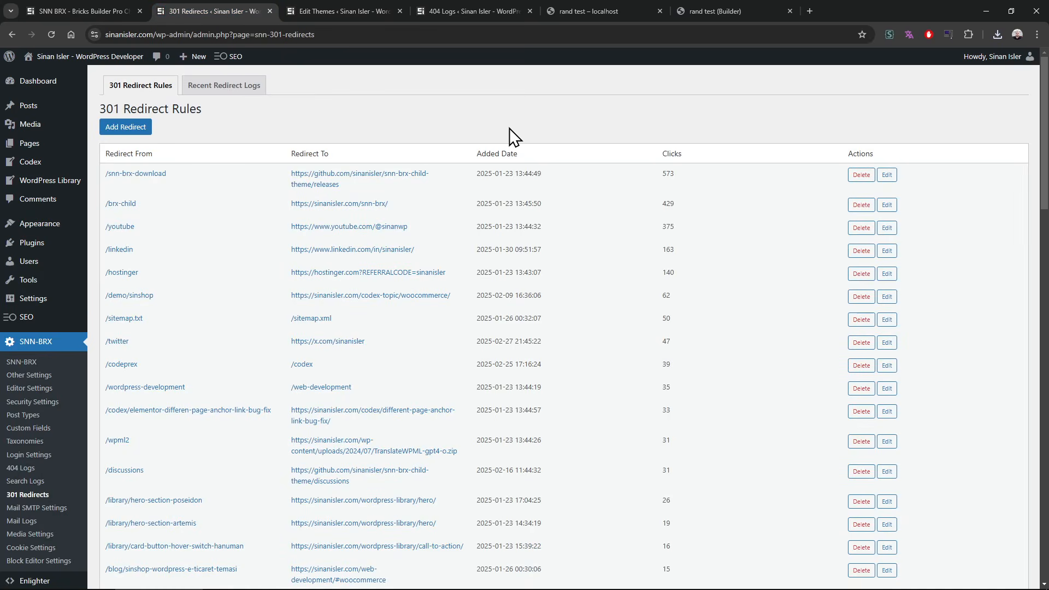
click(104, 2)
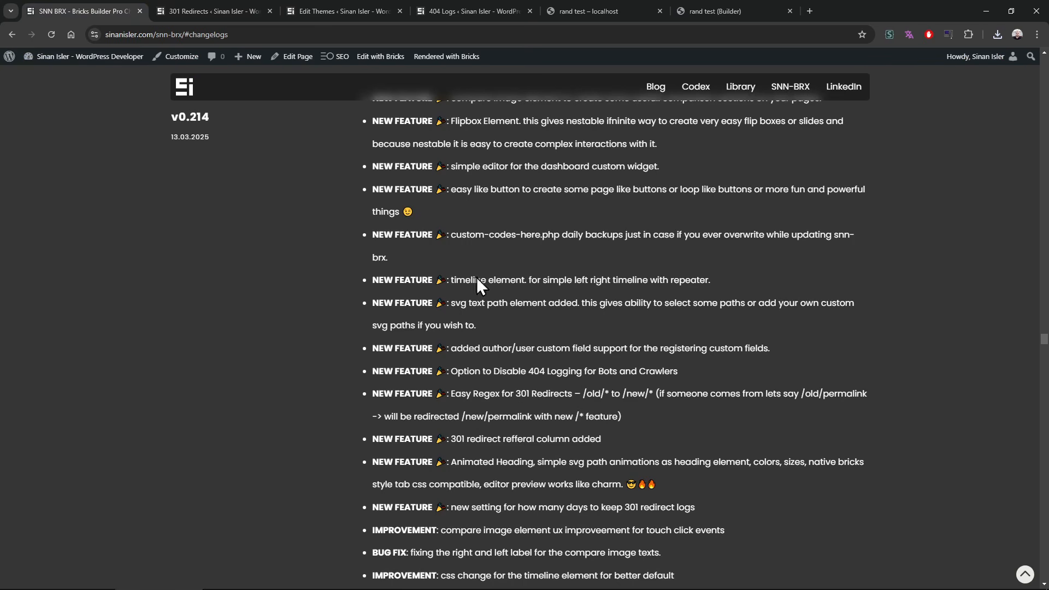
click(235, 5)
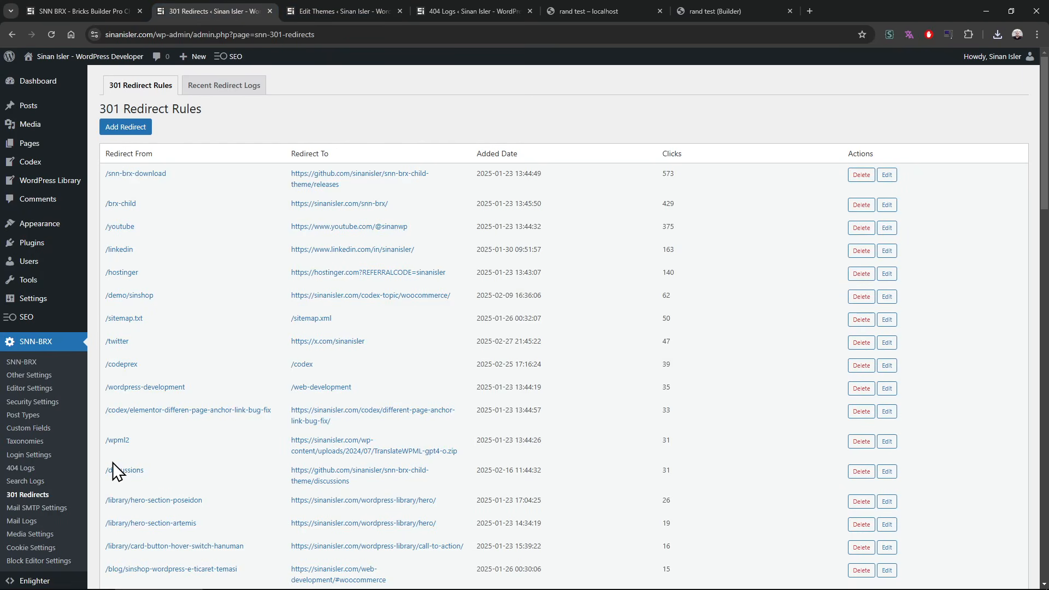
click(66, 429)
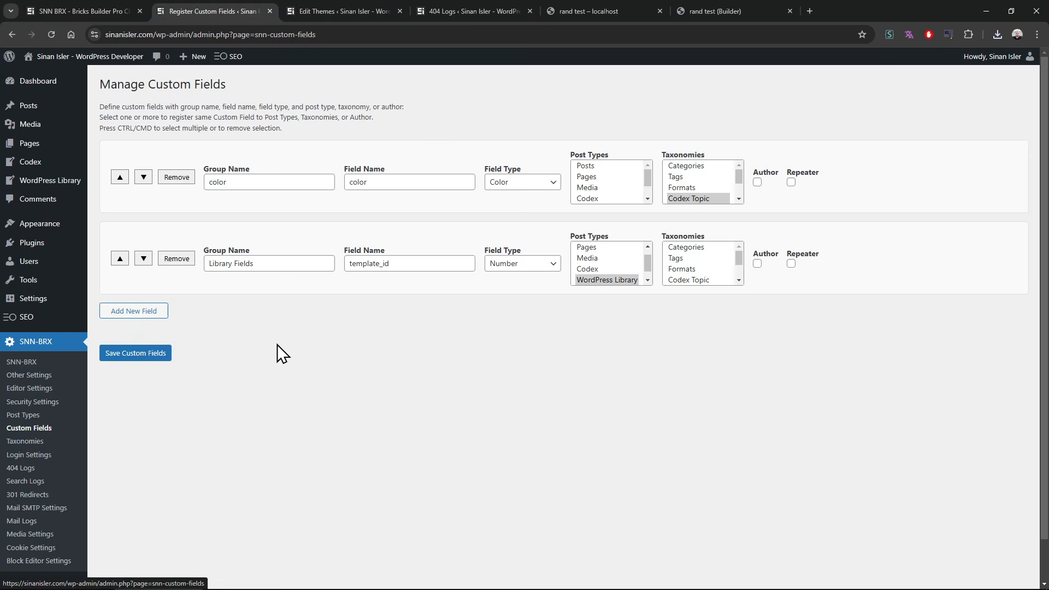
click(758, 183)
click(159, 354)
Step: Open the user profile page in a new tab and examine the color field under Custom Fields
middle_click(986, 58)
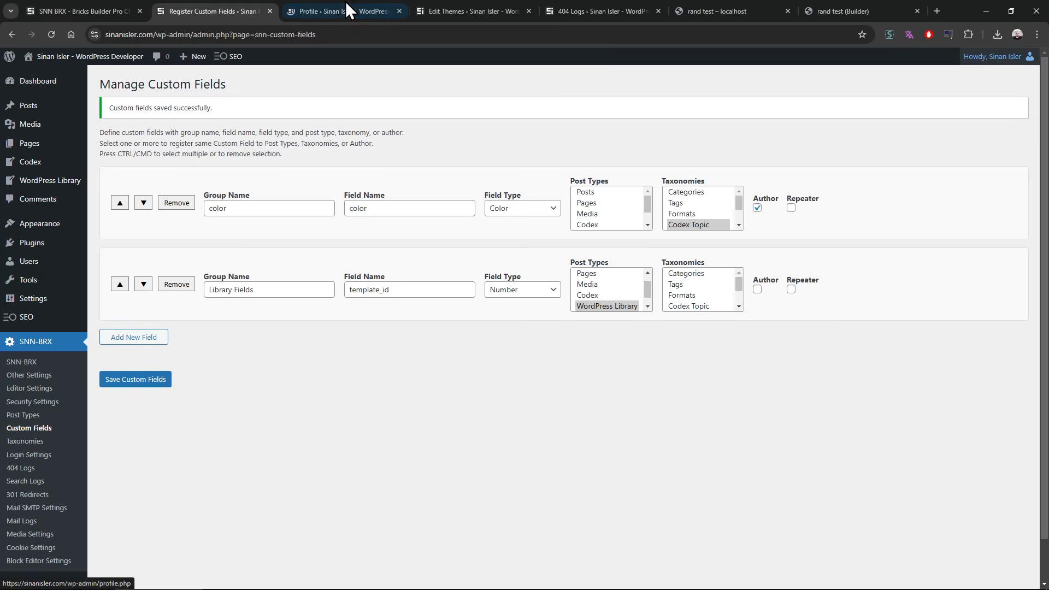
click(351, 9)
scroll(330, 394, down, 10)
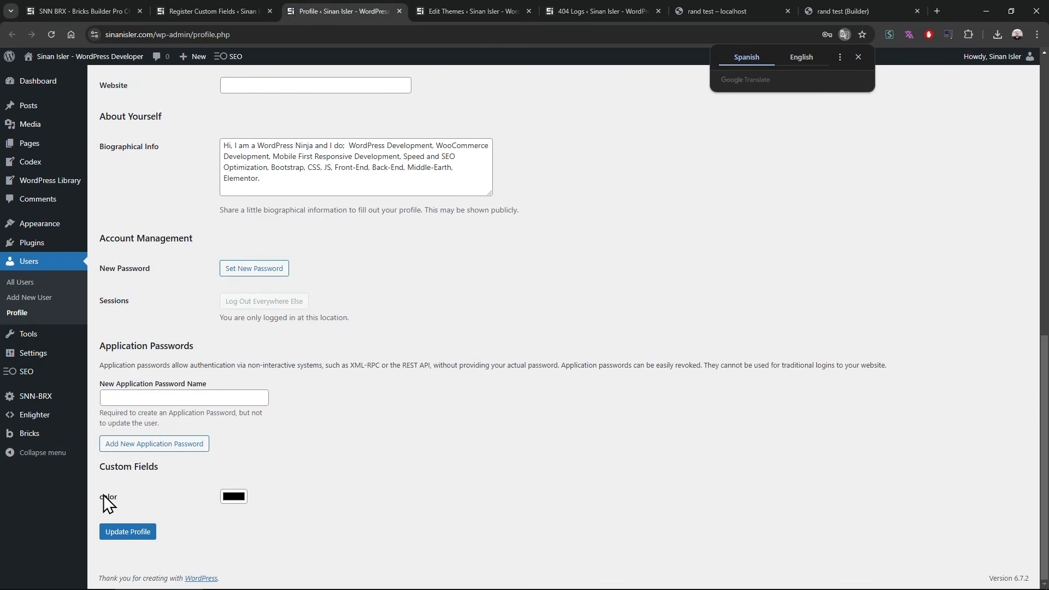
drag(104, 495, 143, 493)
click(136, 498)
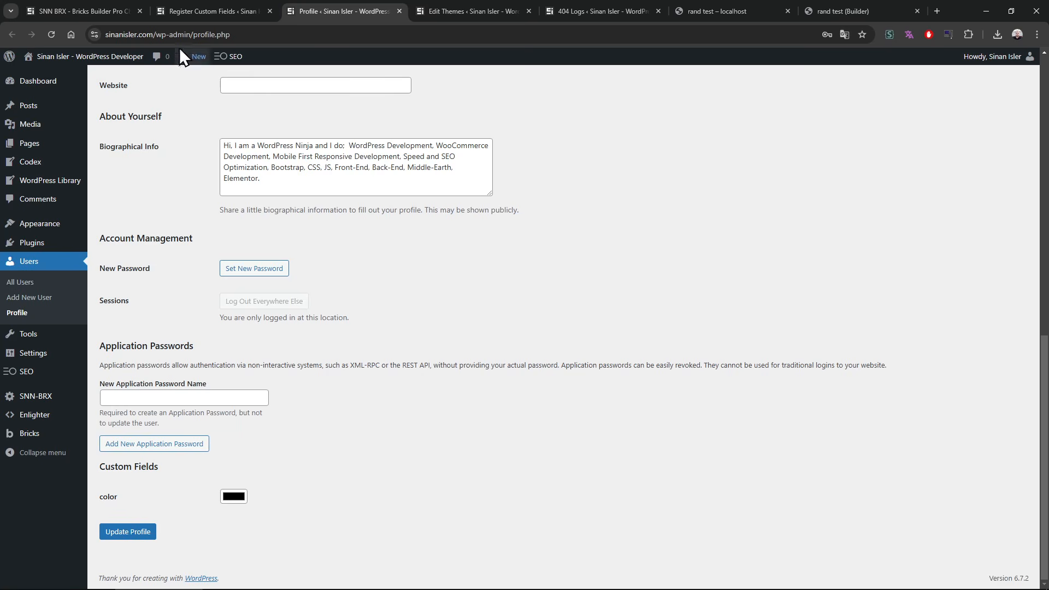
Step: Back on Manage Custom Fields, view the color field's available field types and turn off its Author option
click(197, 1)
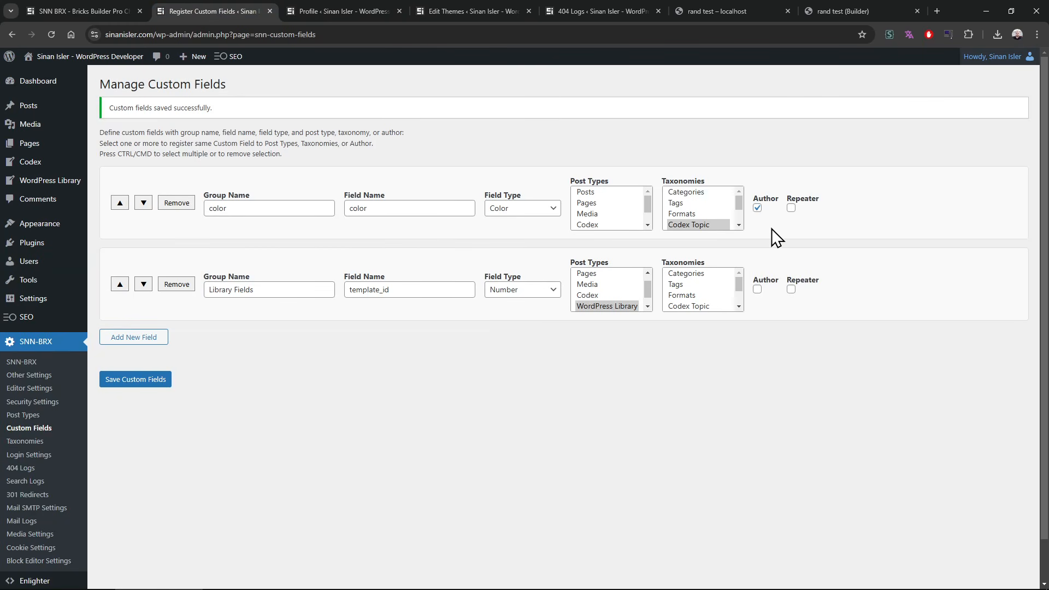
click(512, 213)
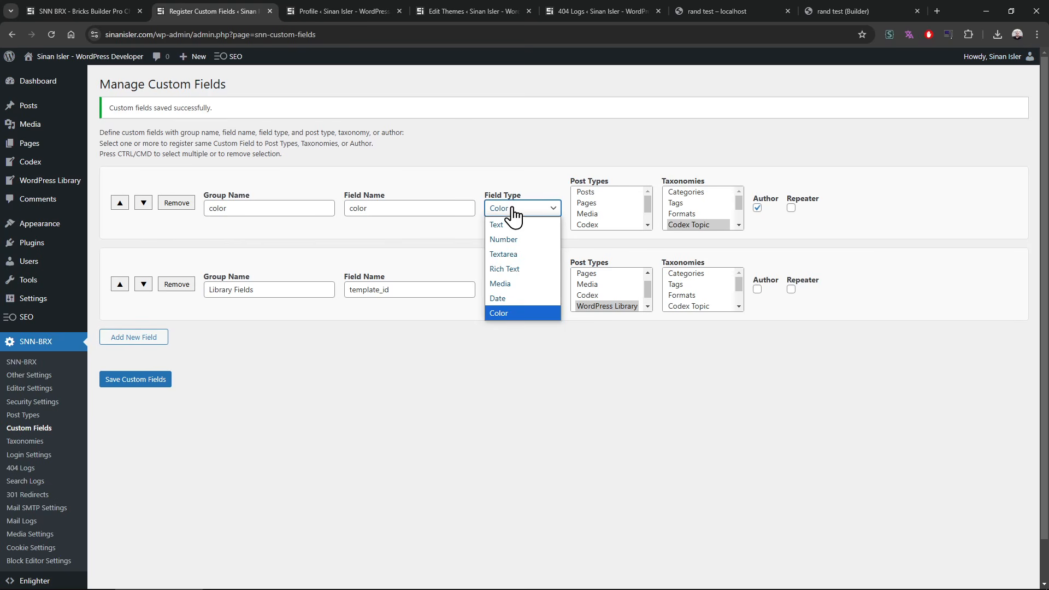
click(514, 213)
click(519, 212)
click(522, 214)
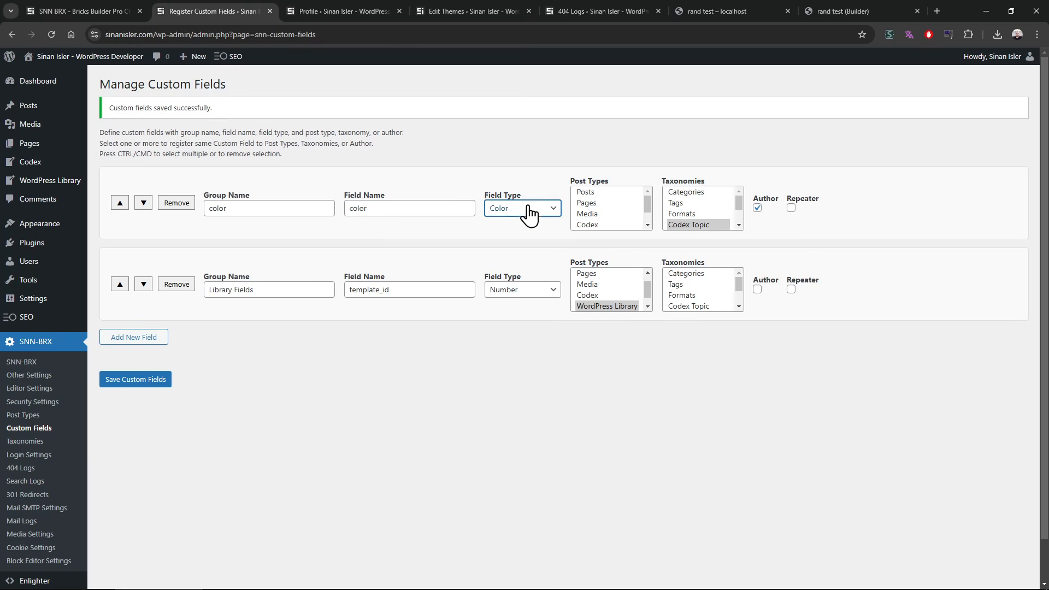
click(758, 208)
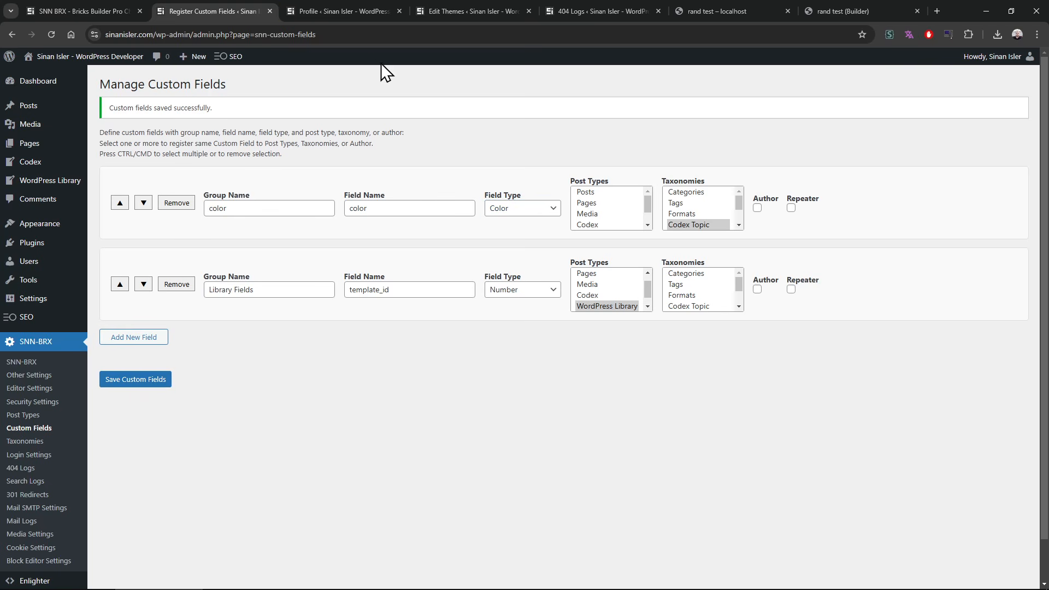
Step: Review the profile page's Custom Fields section once more and return to Manage Custom Fields
click(341, 11)
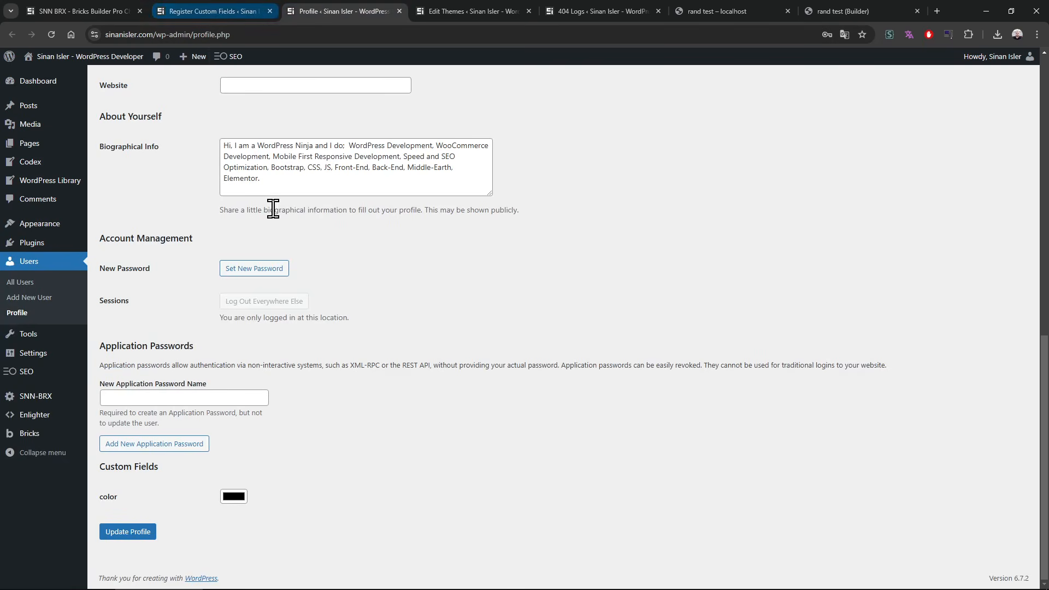
scroll(288, 328, up, 4)
scroll(253, 328, down, 4)
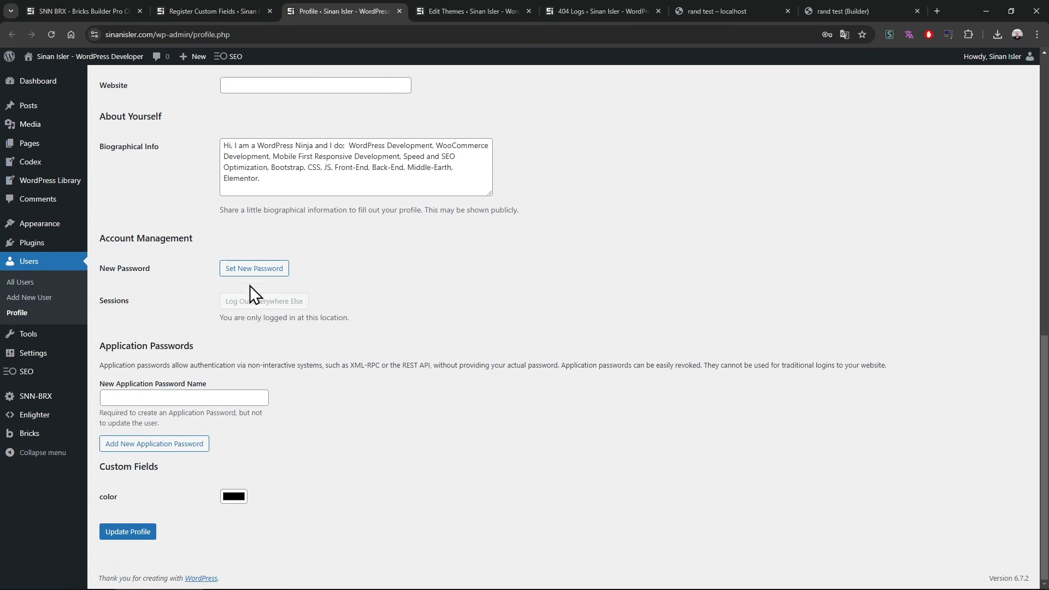
click(225, 11)
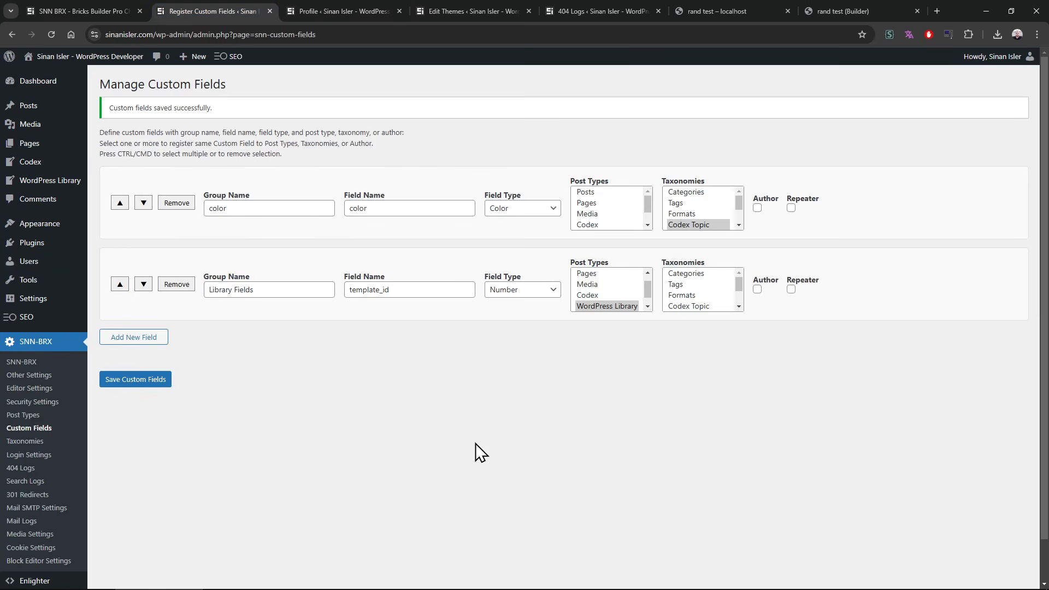
Step: Go to the Roadmap section of the SNN-BRX page and read the planned Options Page item
click(73, 7)
click(1025, 575)
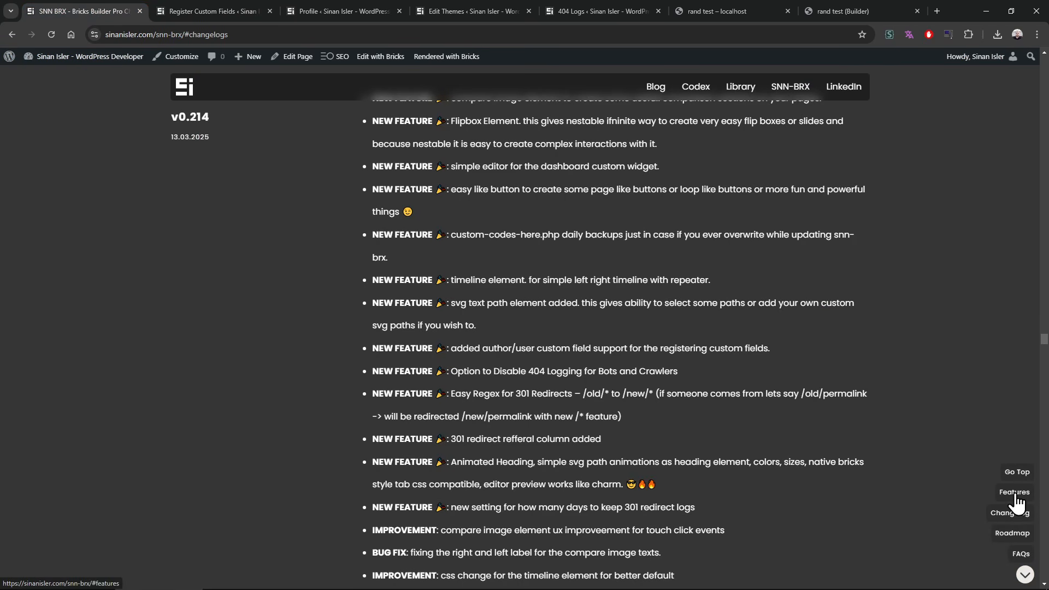
click(1017, 534)
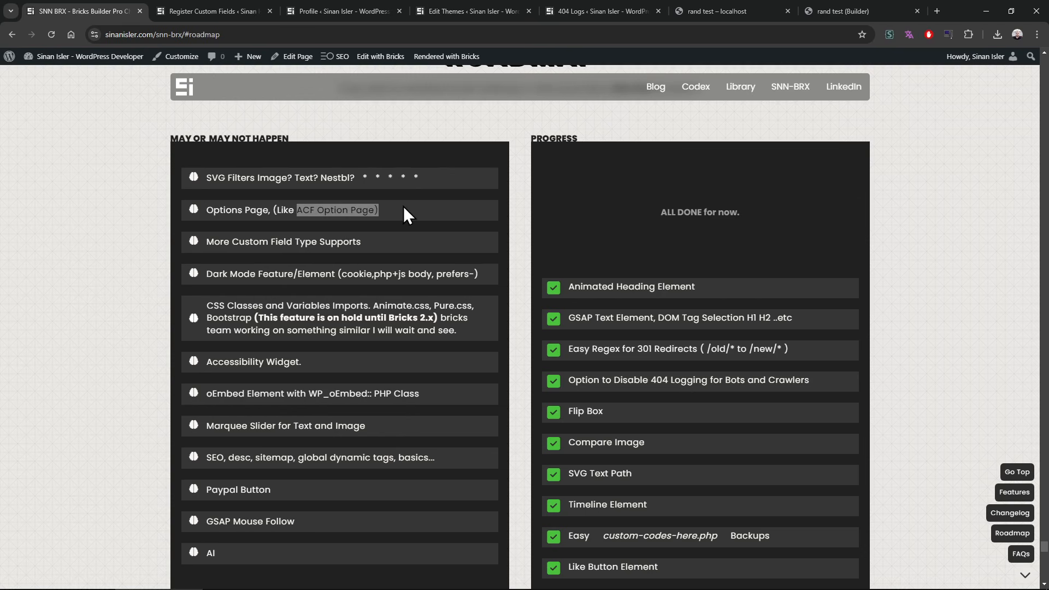
Step: Return to Manage Custom Fields and examine the color field's group name and Field Type choices
click(242, 4)
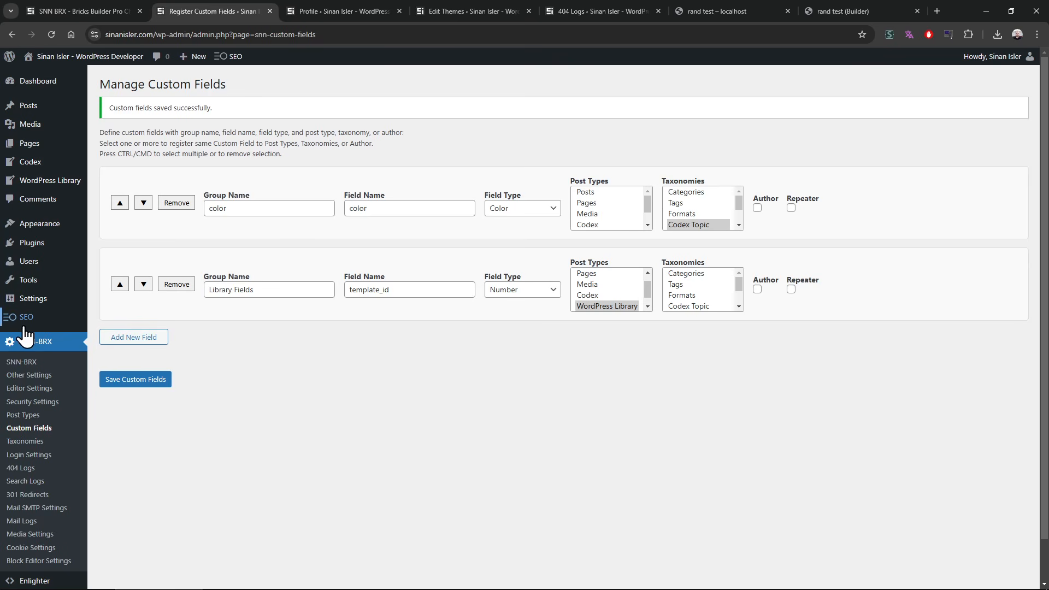
mouse_move(37, 327)
double_click(219, 208)
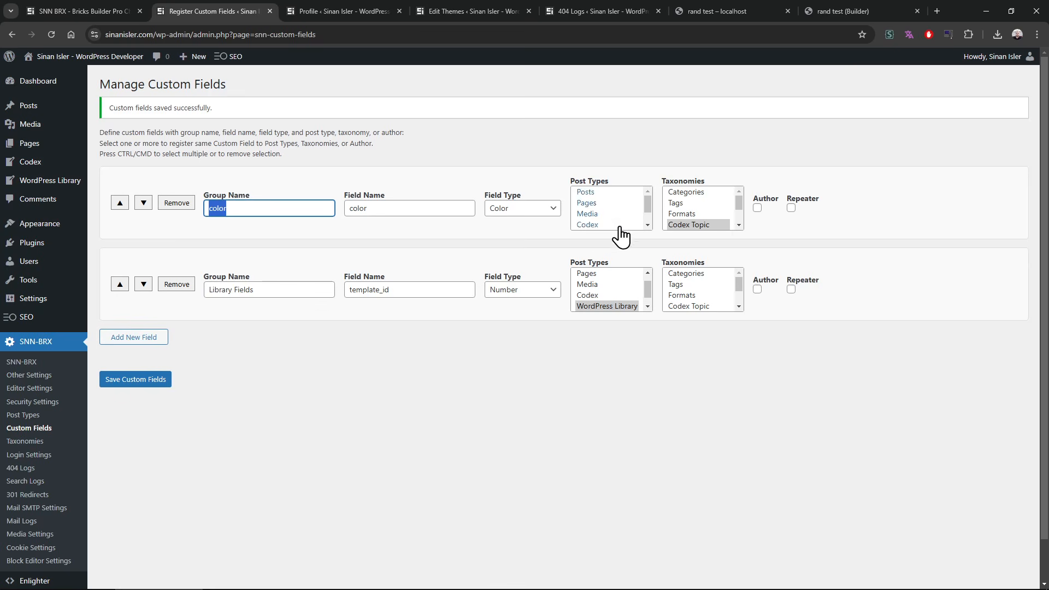
click(545, 212)
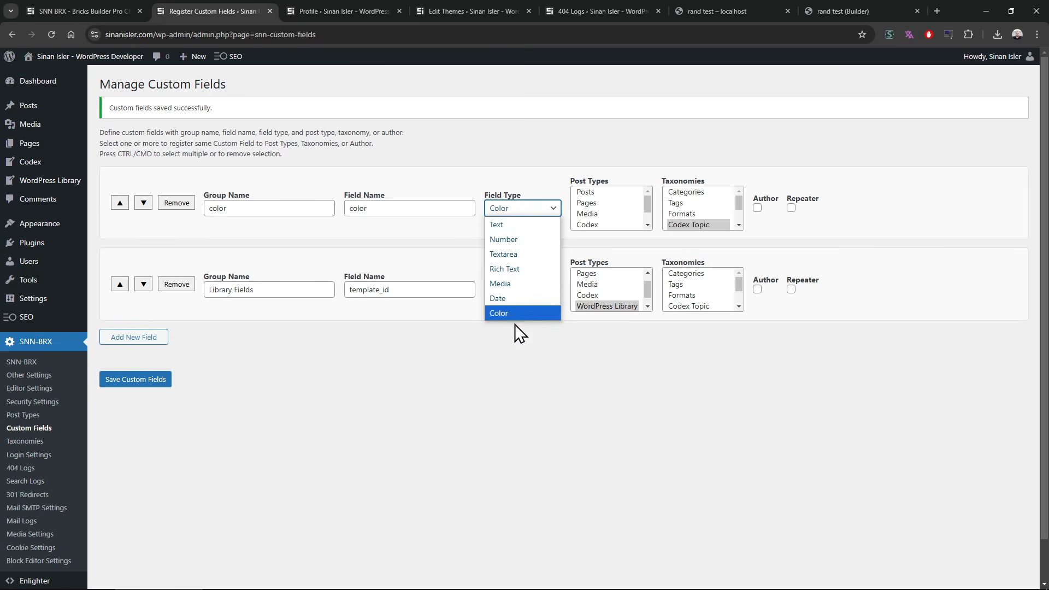
click(508, 435)
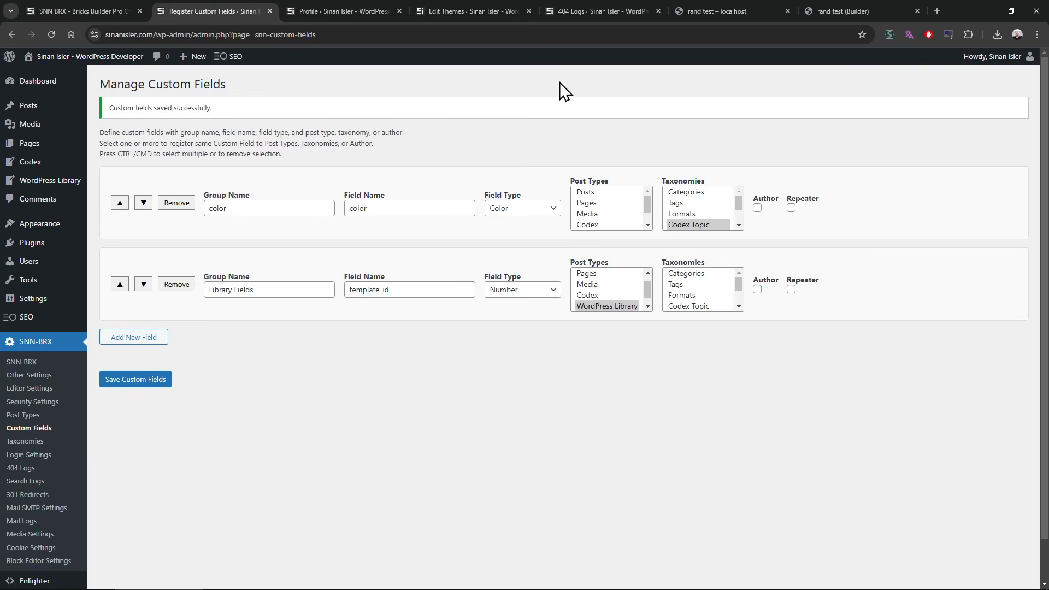
Step: Go to the Changelog section of the SNN-BRX page and read through the v0.214 entries
click(98, 10)
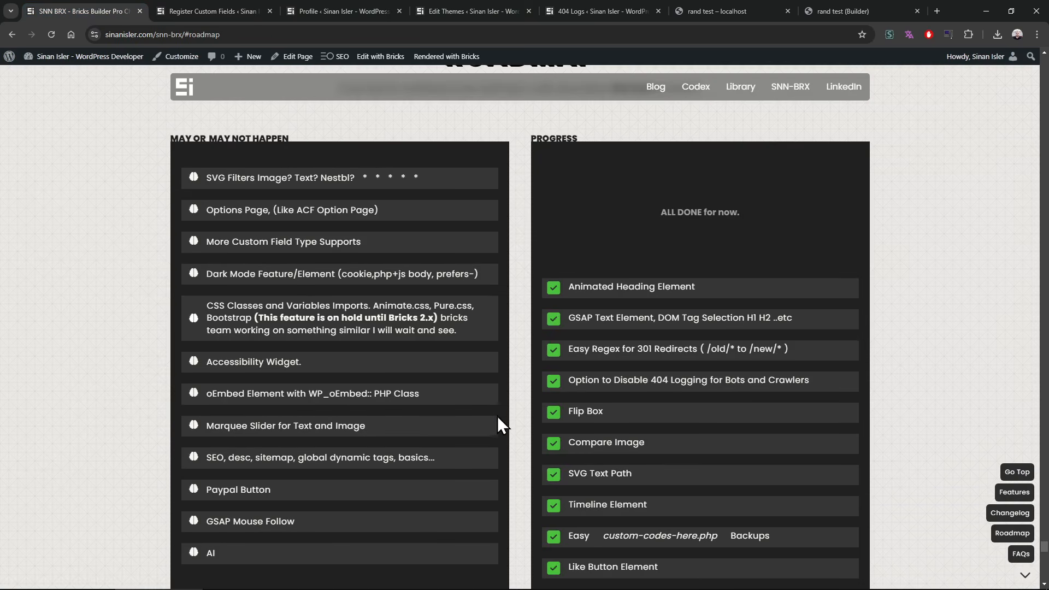
click(1010, 513)
scroll(269, 330, down, 5)
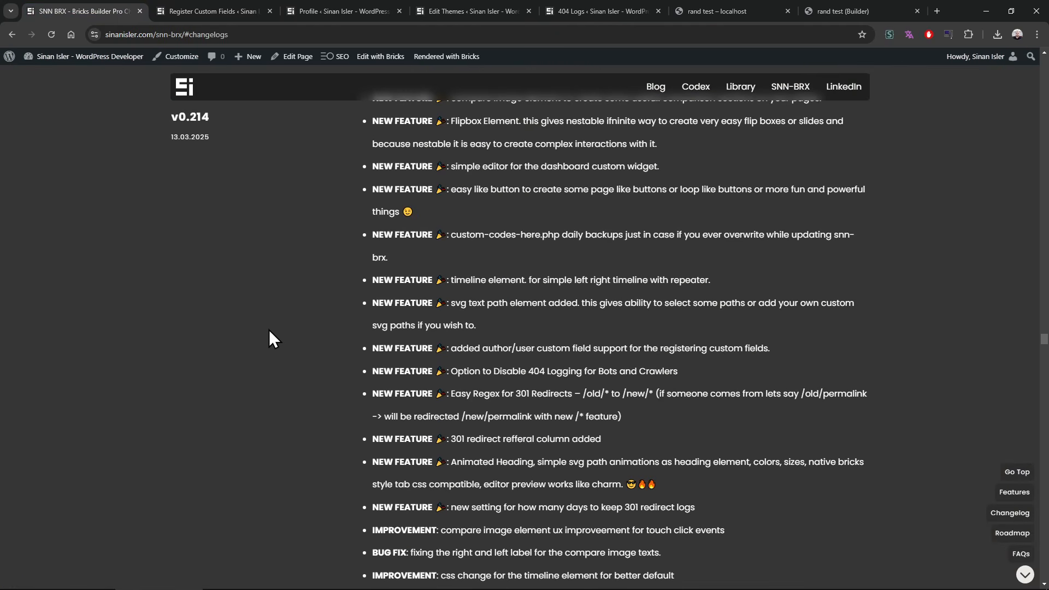
scroll(269, 330, down, 2)
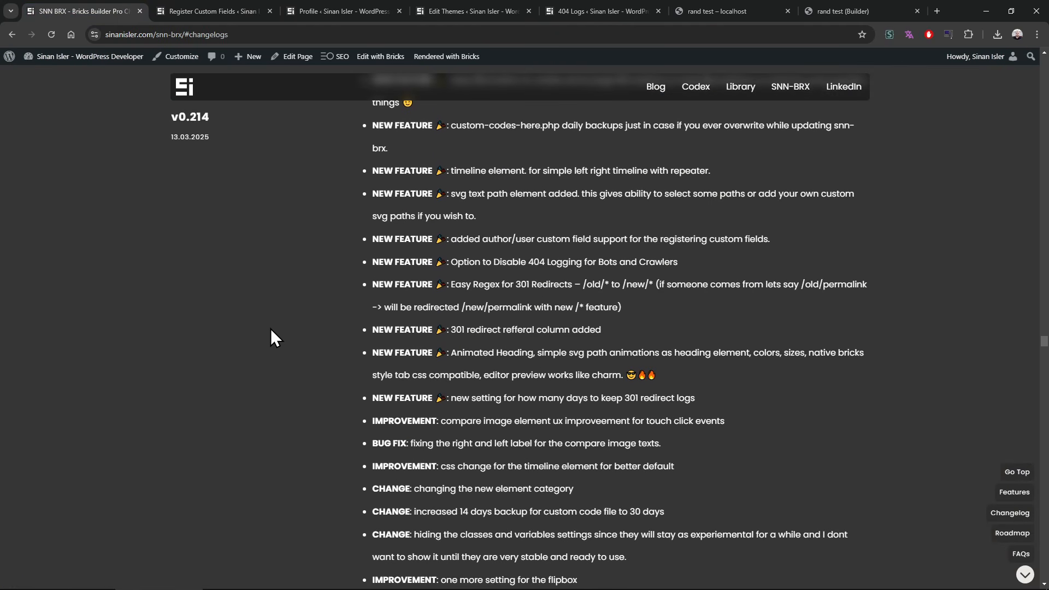
scroll(270, 329, up, 2)
scroll(273, 334, down, 1)
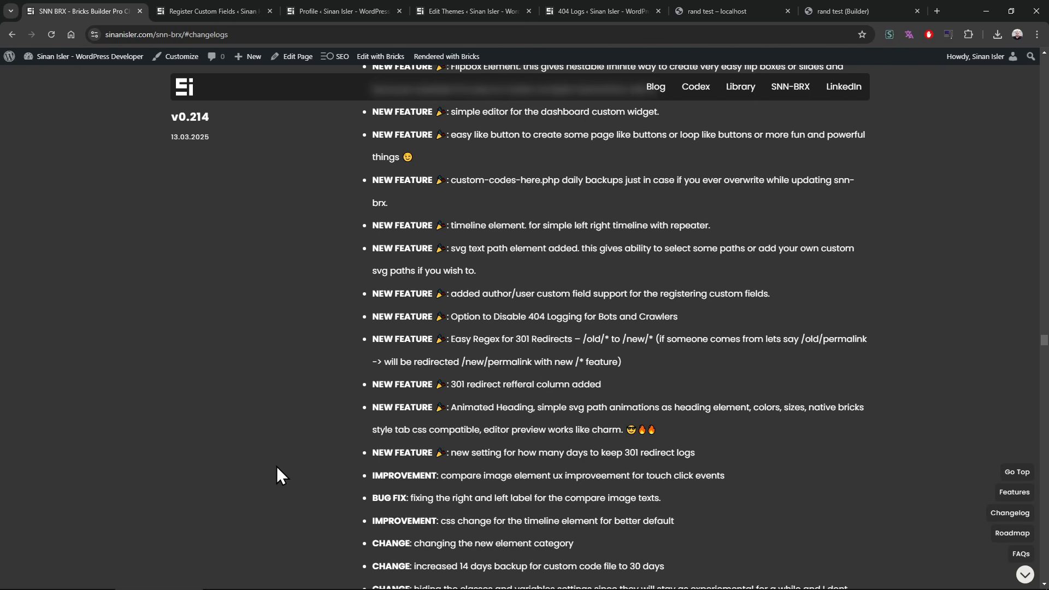
scroll(273, 448, up, 2)
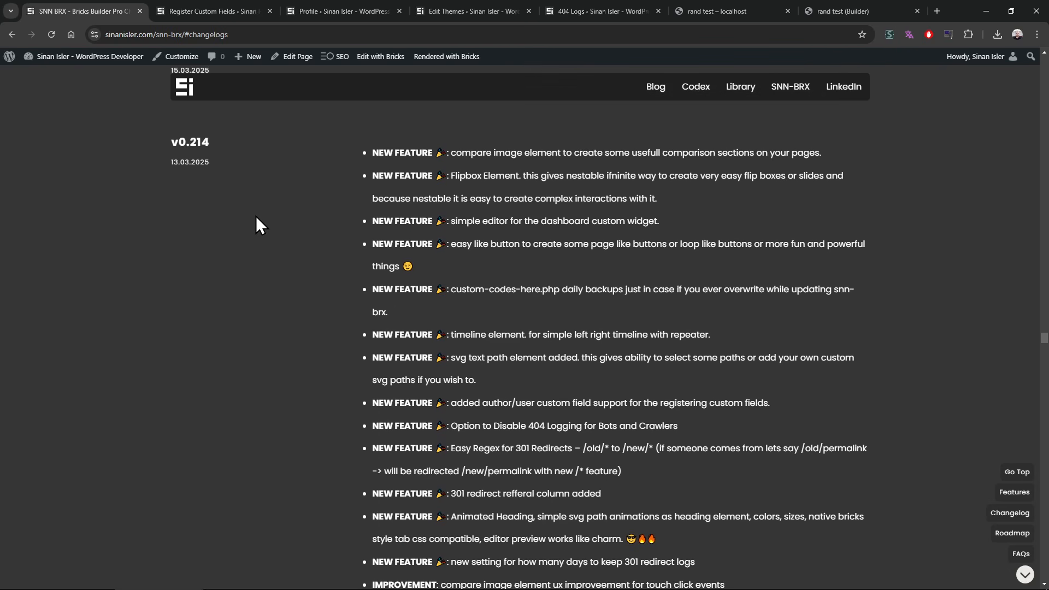
Step: Close the Profile, Edit Themes and 404 Logs tabs and switch to the rand test builder
click(592, 3)
click(473, 3)
middle_click(350, 2)
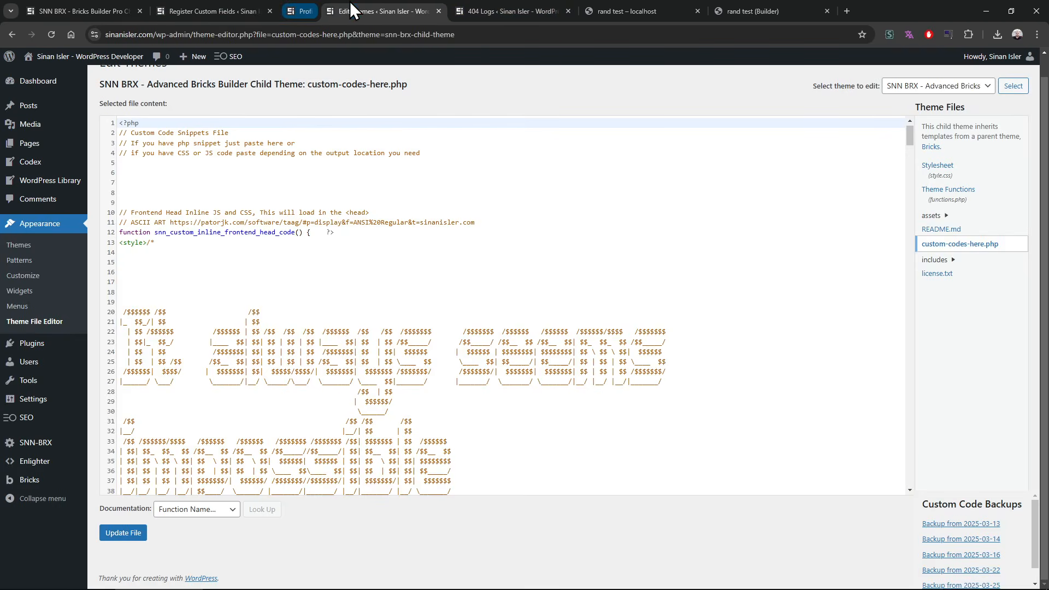
middle_click(355, 8)
middle_click(358, 8)
click(461, 11)
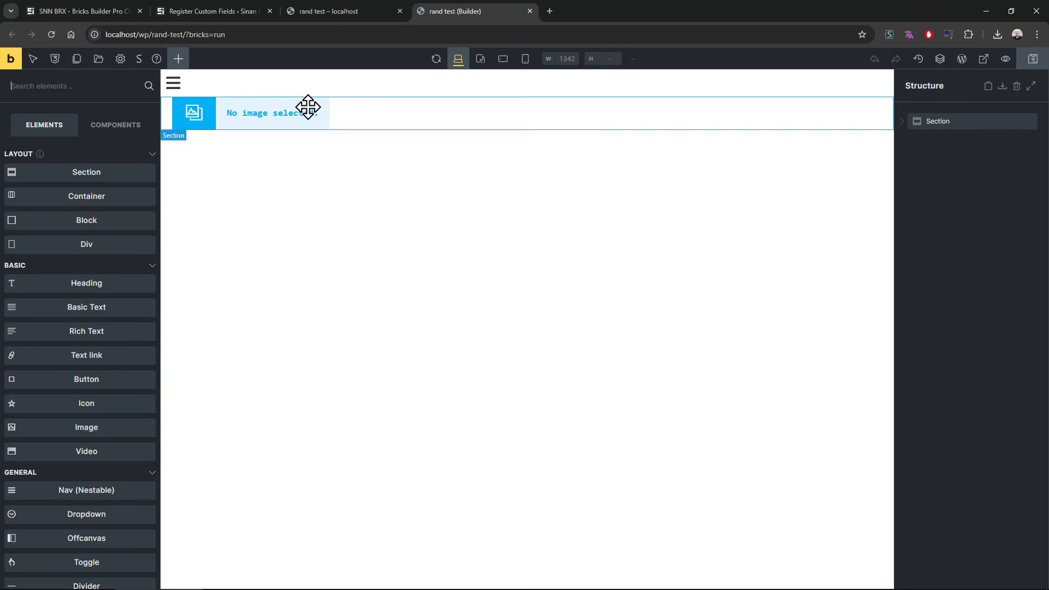
Step: Reorder the browser tabs so the rand test builder precedes the rand test page, and close the Custom Fields tab
drag(358, 9, 459, 9)
click(335, 9)
click(183, 7)
click(89, 2)
middle_click(191, 6)
Step: Return to the rand test builder and look through the SNN group in the Bricks element list
scroll(335, 403, down, 1)
scroll(330, 396, up, 1)
click(228, 11)
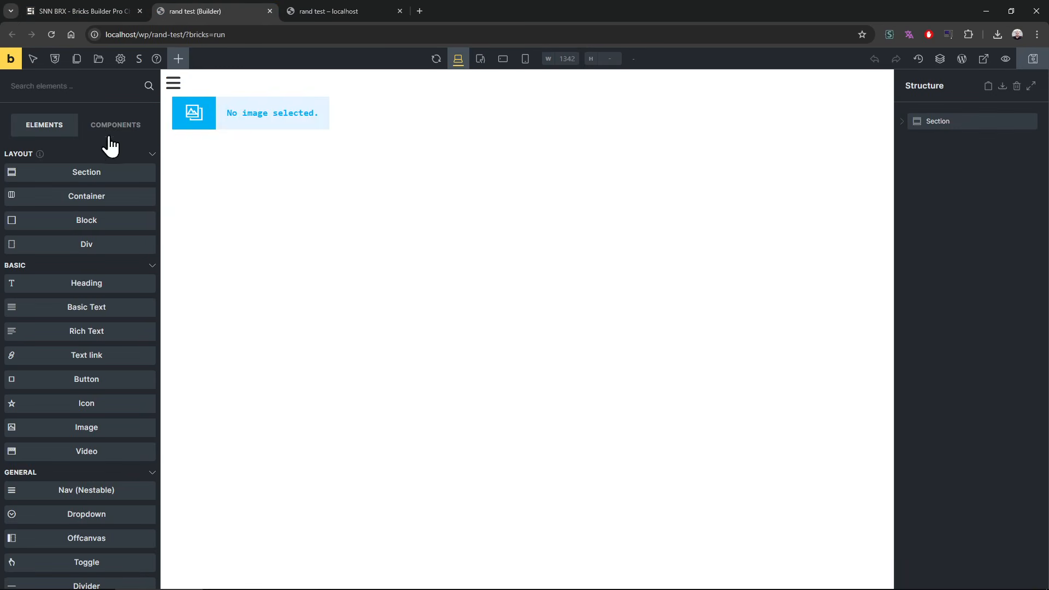
scroll(104, 159, down, 15)
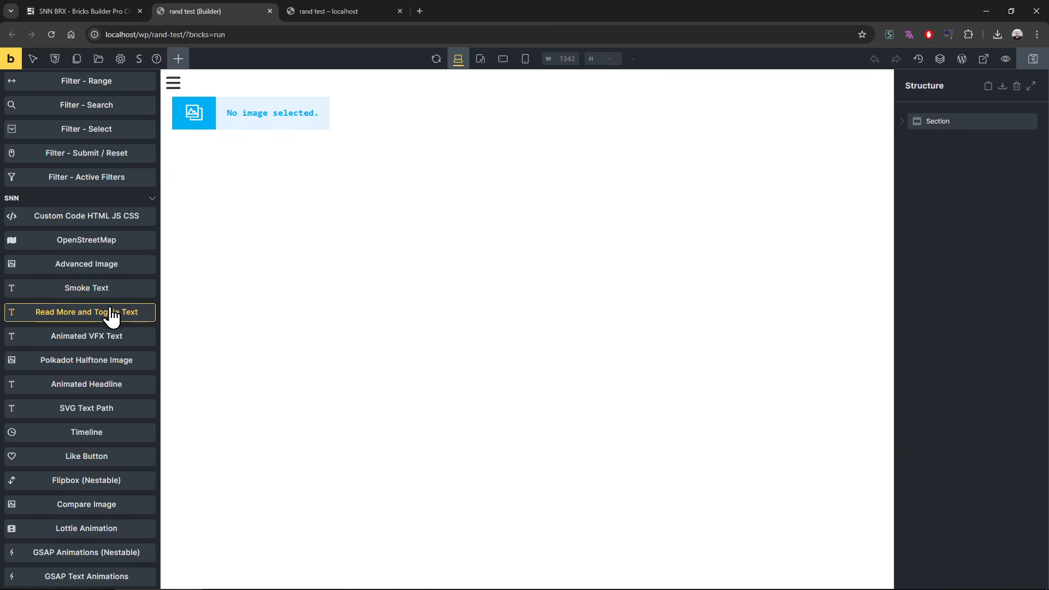
Step: Check the v0.214 changelog, add a Compare Image element to the rand test container, and delete the Image Gallery element
click(87, 11)
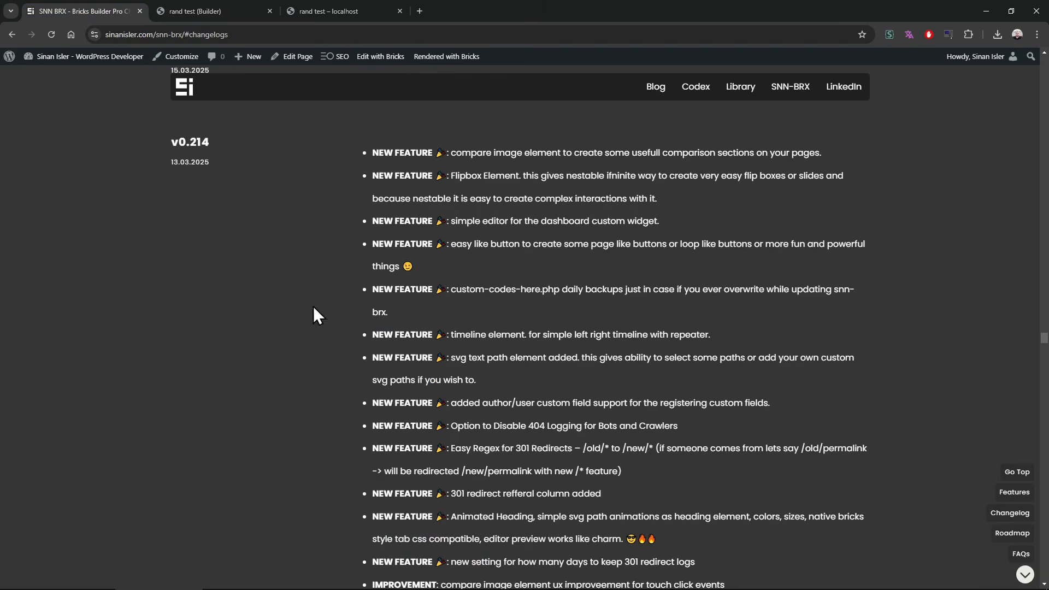
click(233, 9)
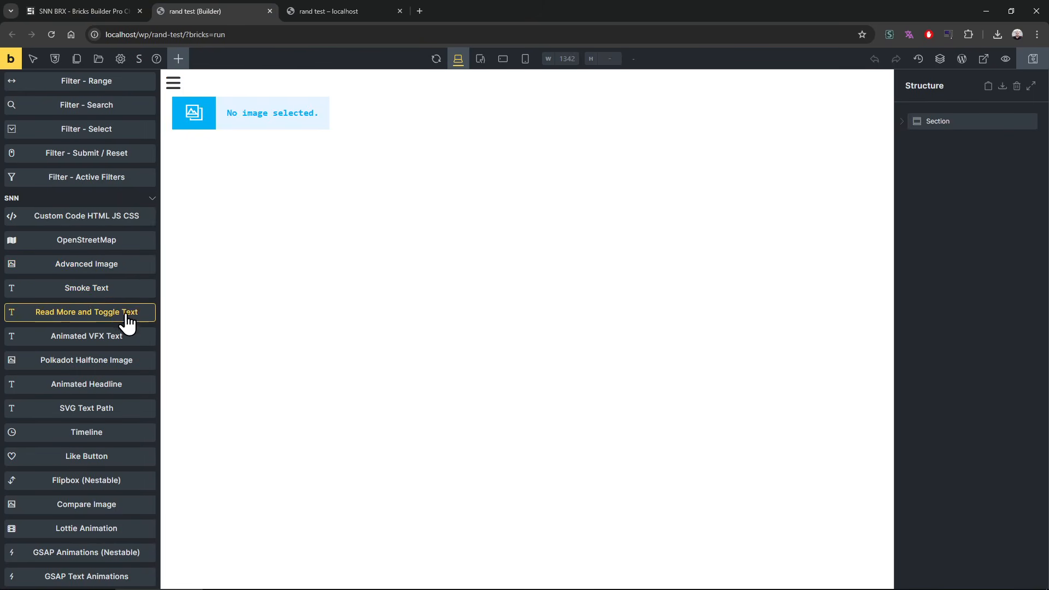
click(122, 507)
click(903, 122)
drag(963, 158, 966, 142)
click(910, 141)
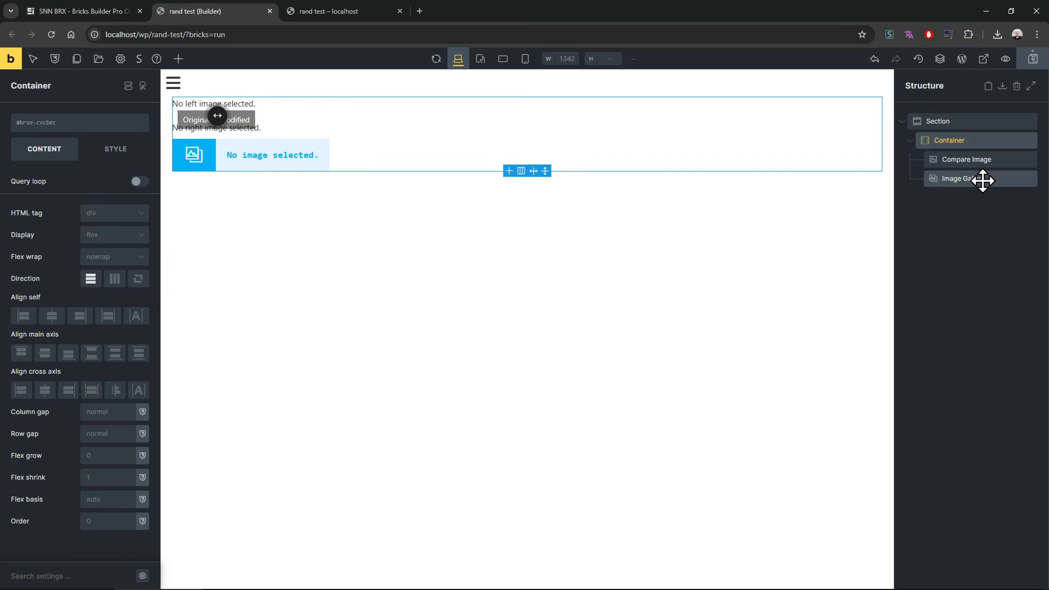
right_click(983, 179)
click(978, 245)
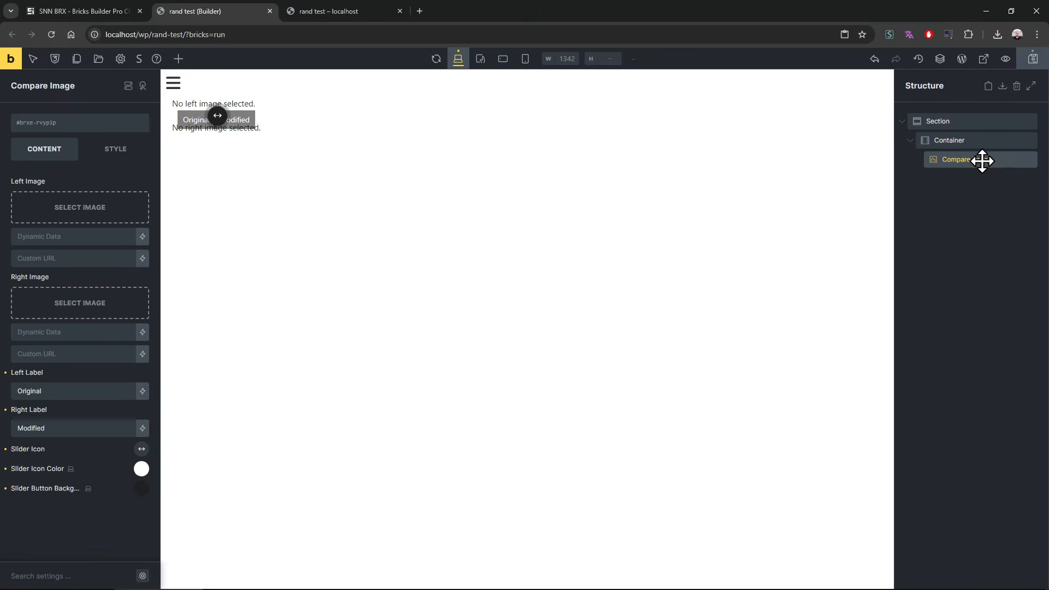
Step: Set the Compare Image's left image to woman-7991234_1280.jpg and its right image to the photo of the boy holding a goat
click(61, 206)
click(735, 295)
click(47, 355)
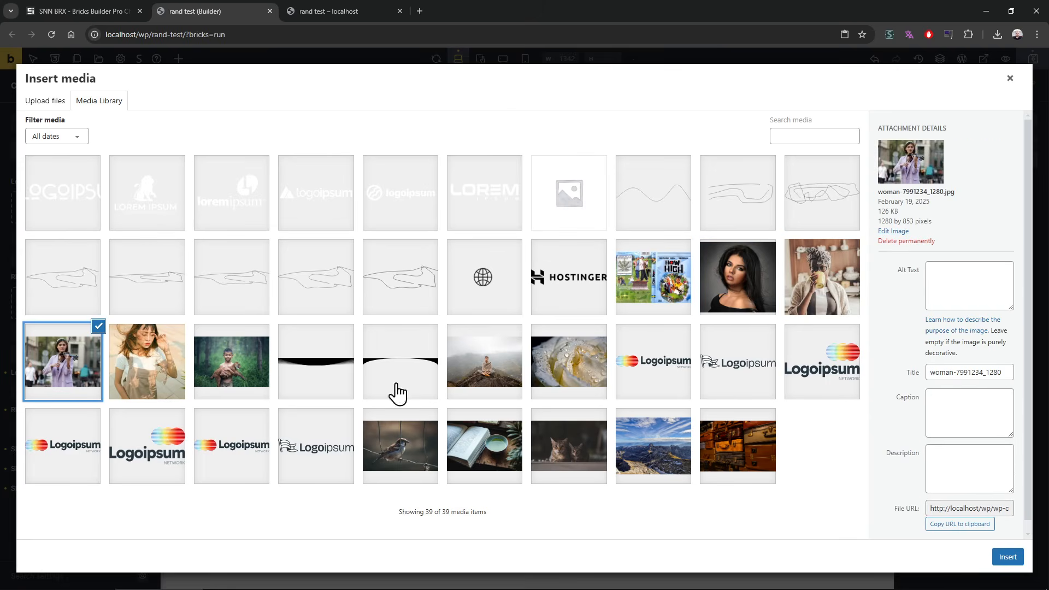
click(1008, 557)
click(107, 338)
click(221, 377)
click(1009, 557)
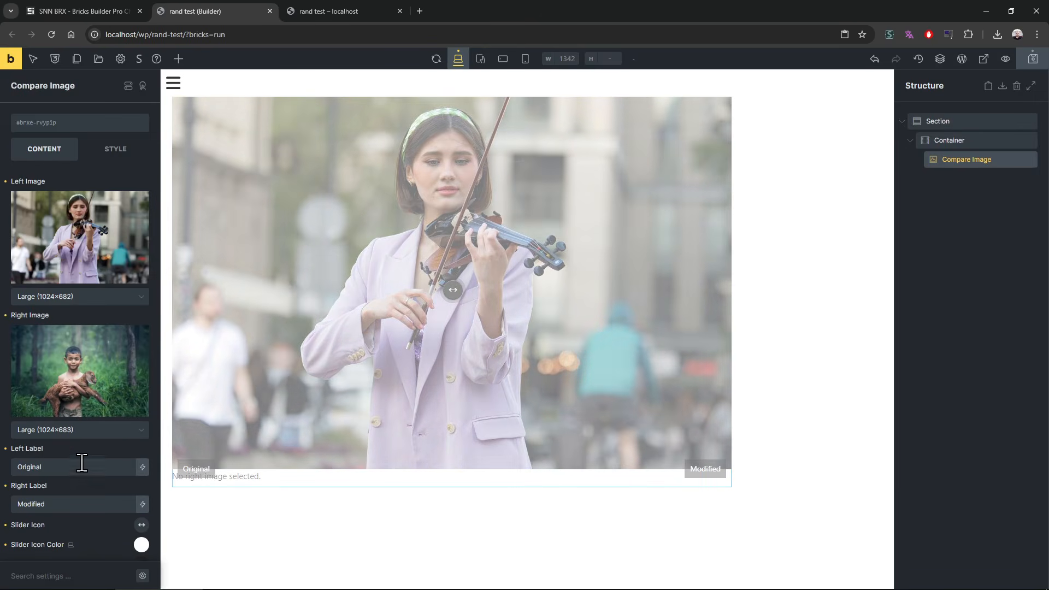
Step: Set the Compare Image's slider icon color to red and its slider button background to cyan
scroll(82, 464, down, 1)
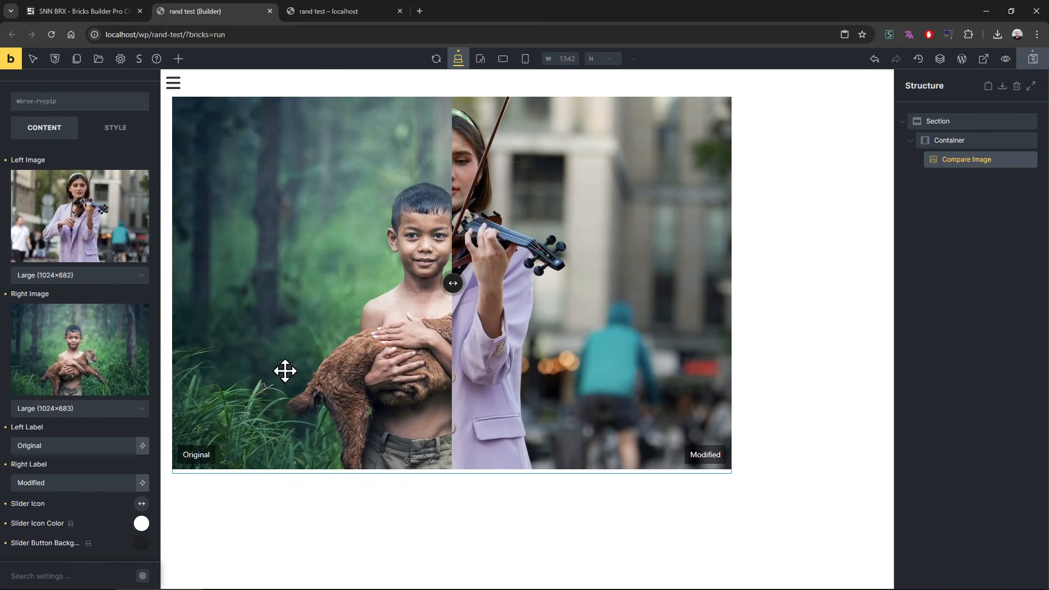
click(141, 525)
click(42, 549)
scroll(112, 499, down, 5)
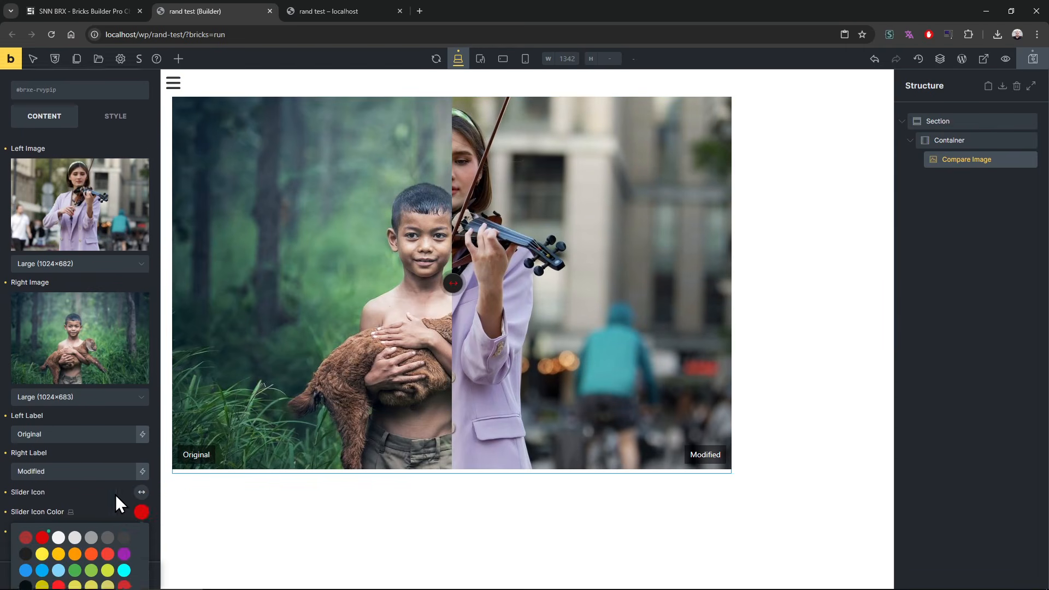
click(119, 397)
click(140, 544)
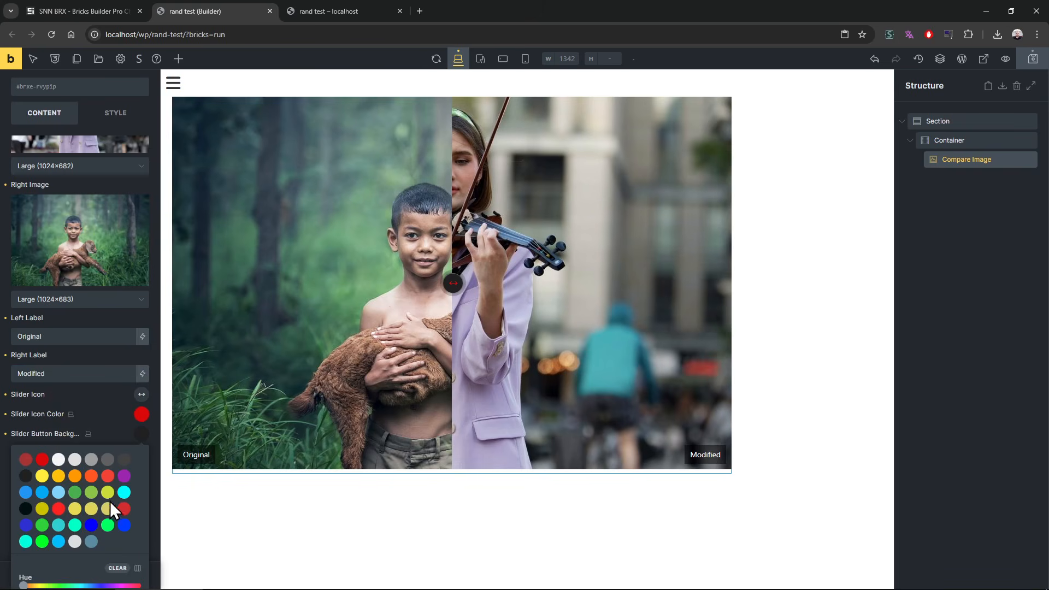
click(124, 493)
Step: Save the page and test the comparison slider on the rand test front end, returning to the builder
click(1033, 59)
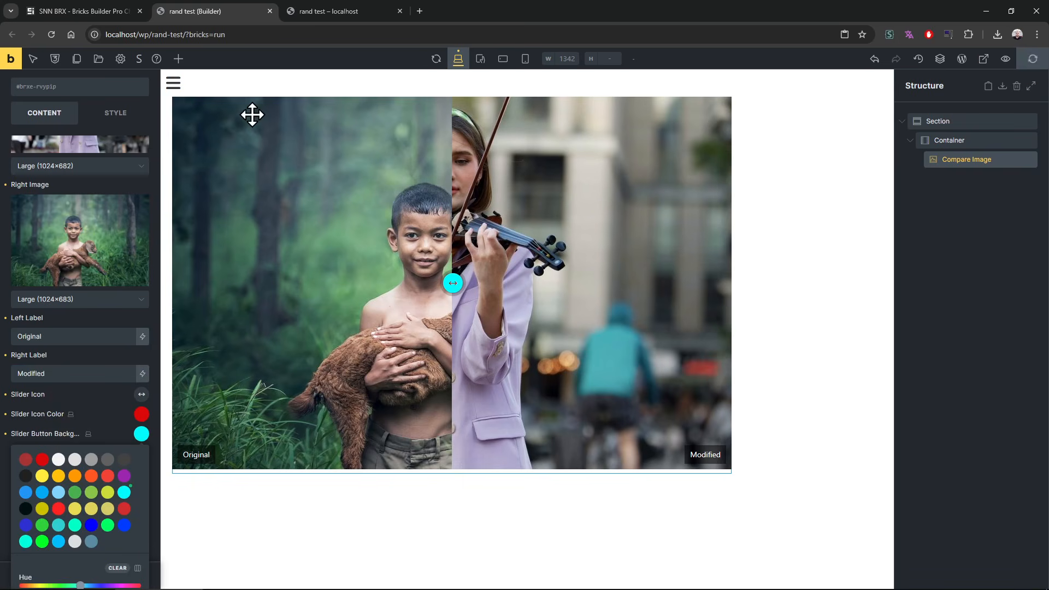
click(357, 4)
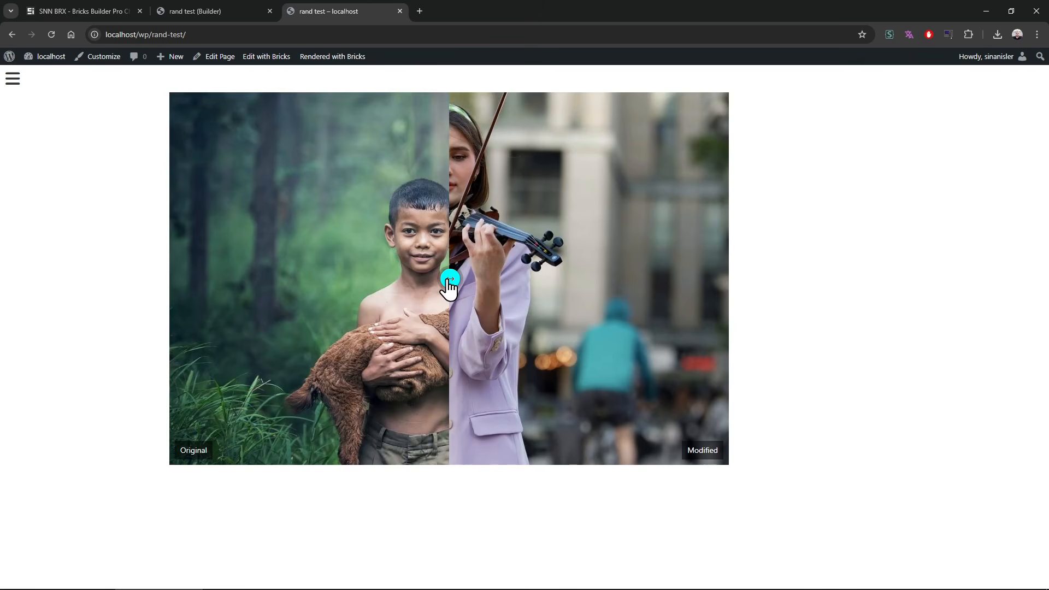
drag(449, 285, 467, 300)
click(194, 15)
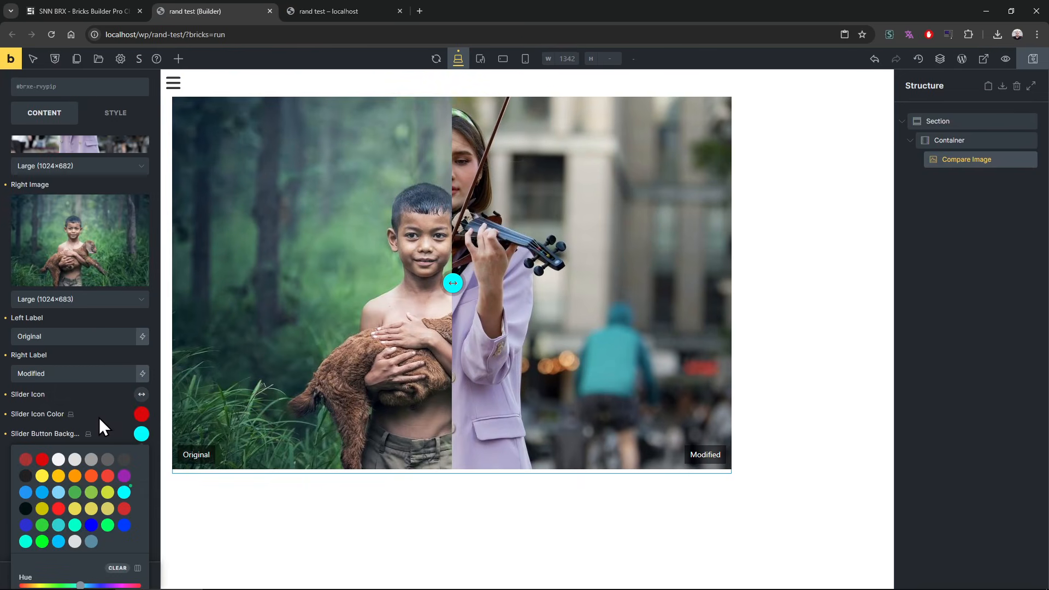
Step: Set the Compare Image's left label to "asdasd" and right label to "34234g234", and save the page
scroll(101, 410, up, 3)
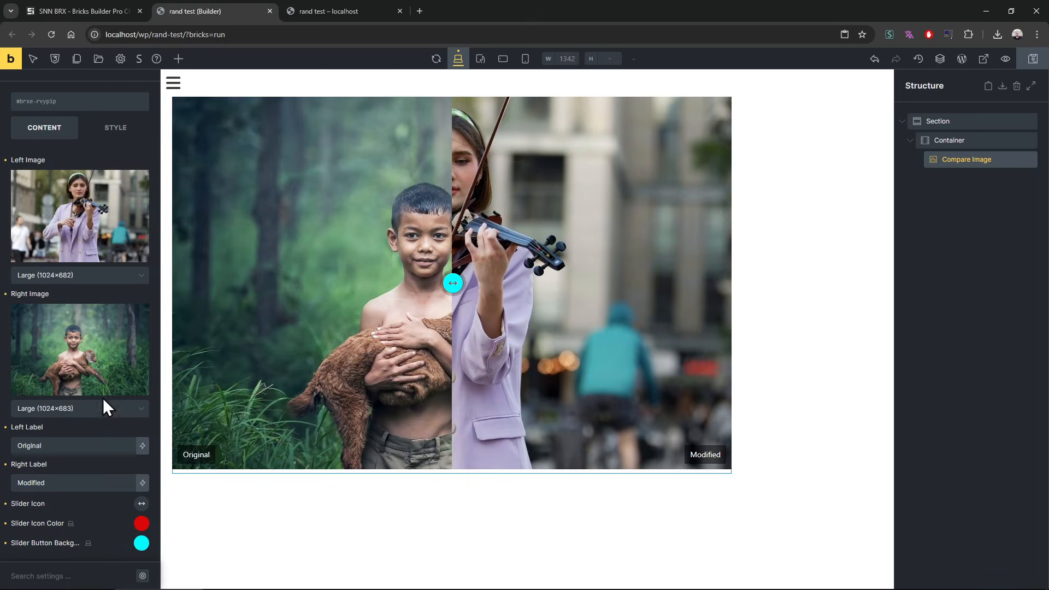
click(79, 445)
text(asdasd)
double_click(81, 481)
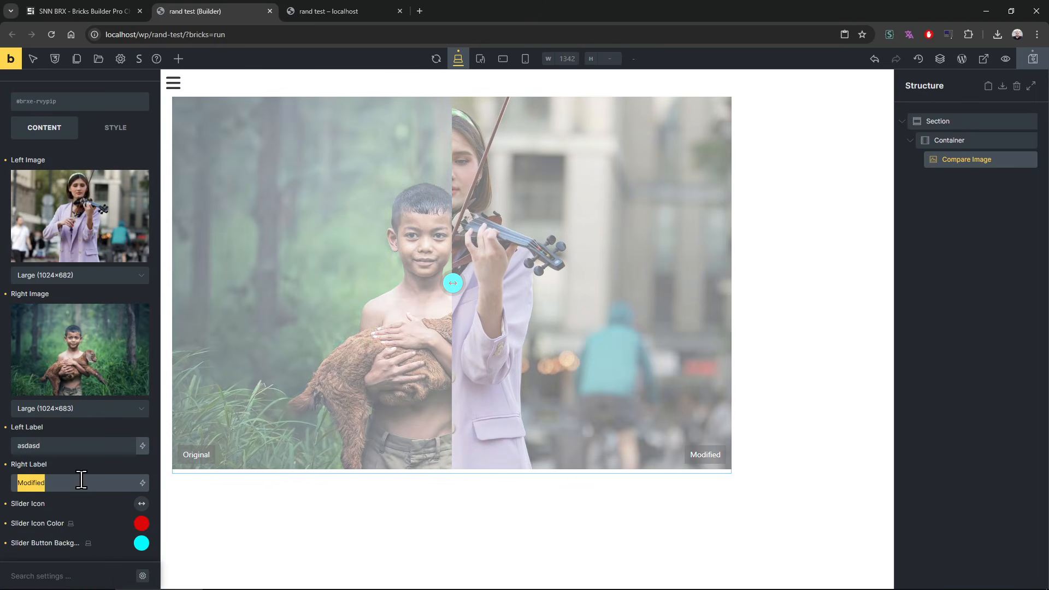
text(34234g234)
key(ctrl+s)
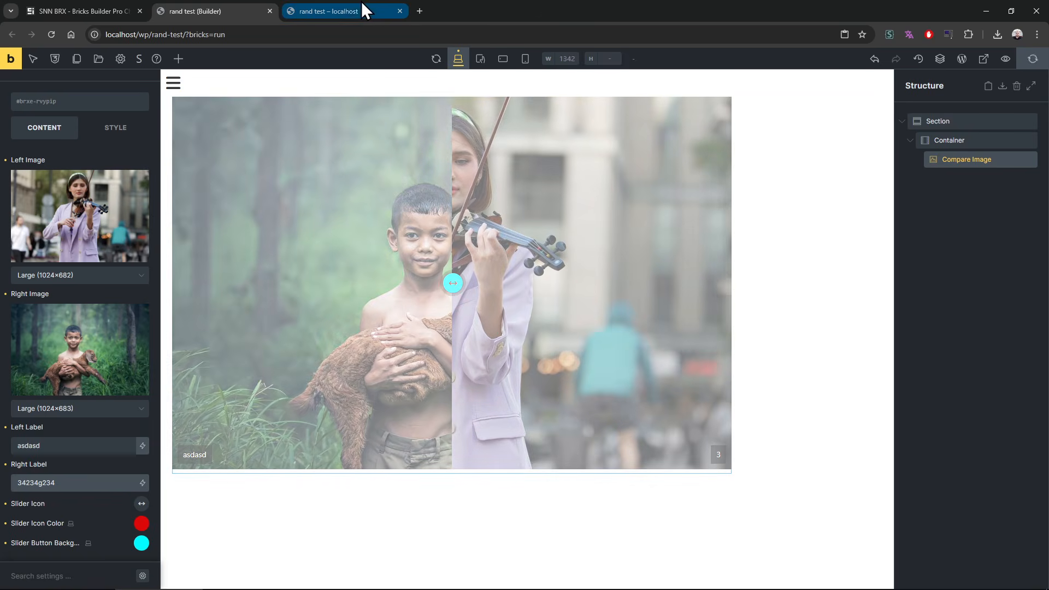
Step: Reload the rand test page and move the comparison slider to check the new labels
click(346, 2)
key(F5)
drag(452, 286, 332, 300)
Step: Test the comparison slider at narrow viewport widths by enlarging the developer tools pane, and close the developer tools
key(F12)
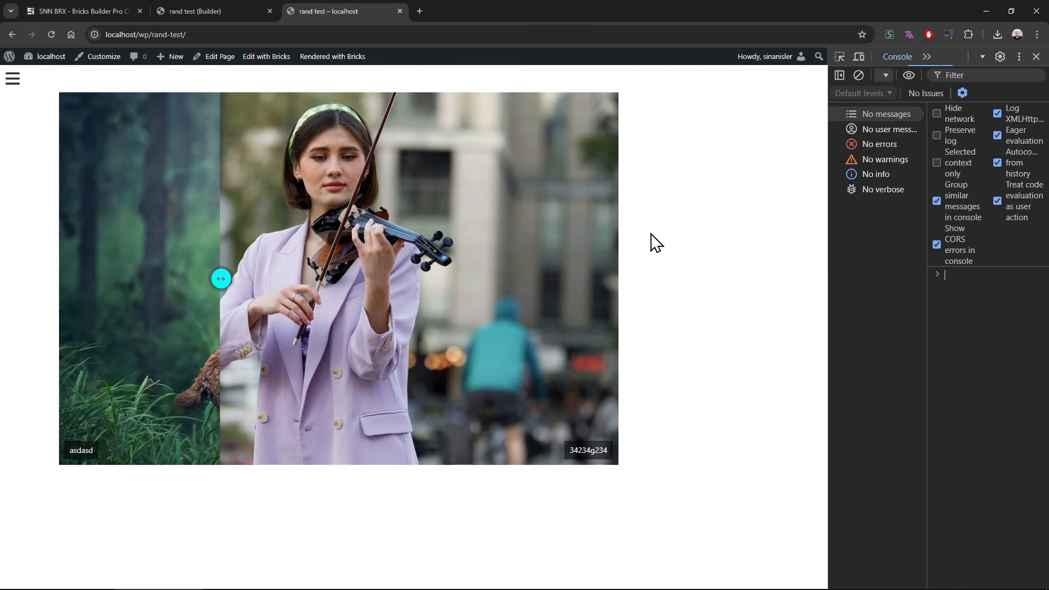
drag(830, 246, 149, 255)
drag(107, 138, 82, 143)
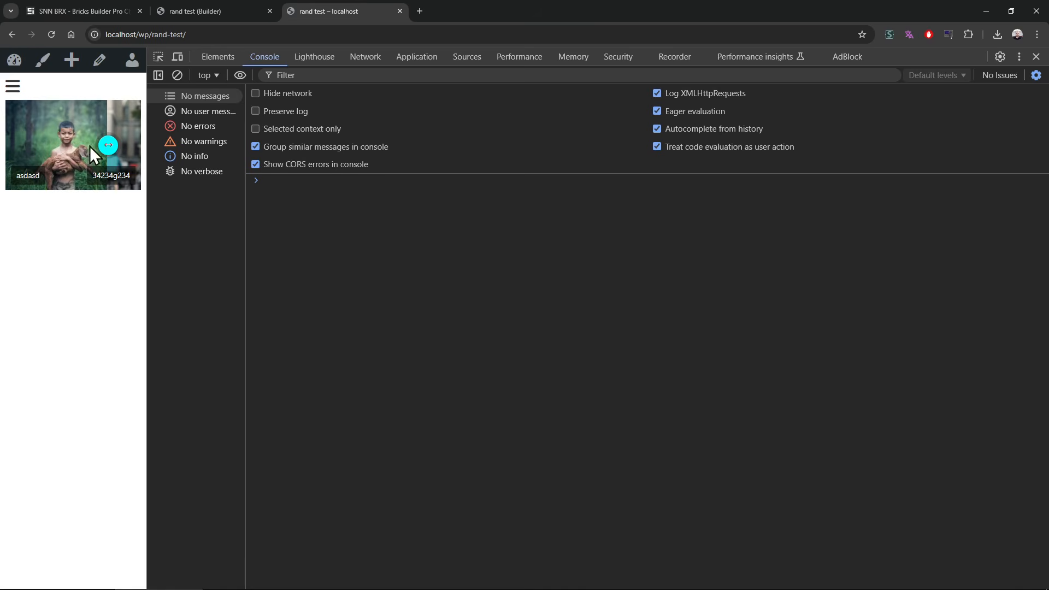
drag(81, 149, 121, 129)
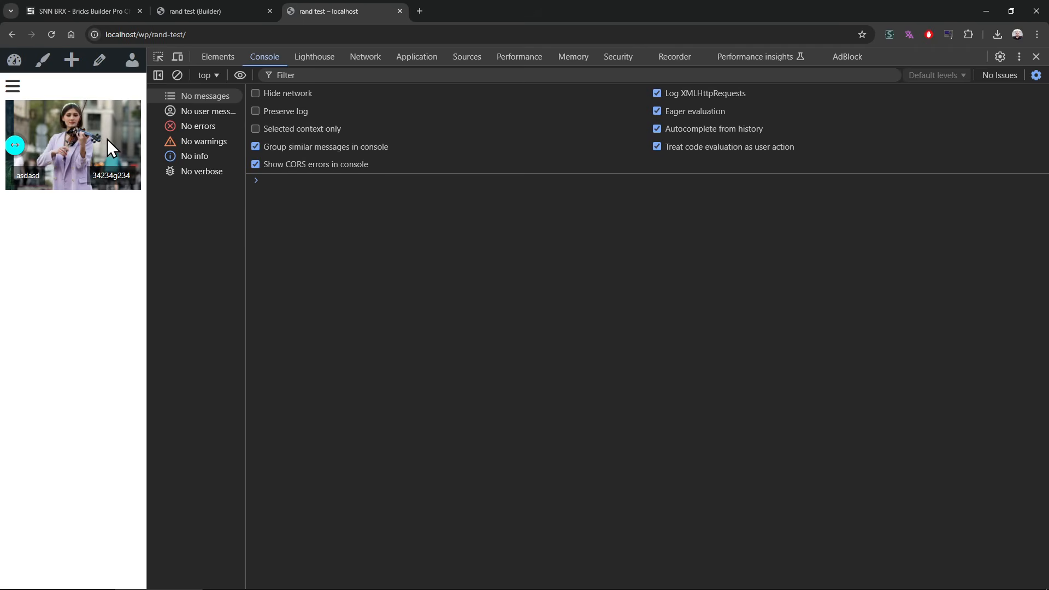
drag(147, 182, 181, 214)
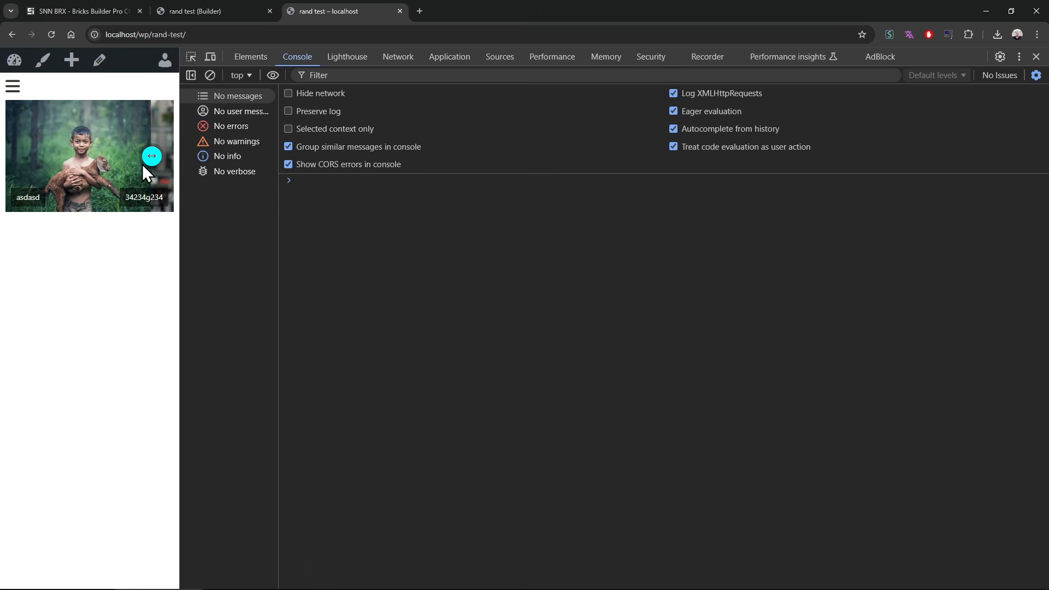
click(1036, 56)
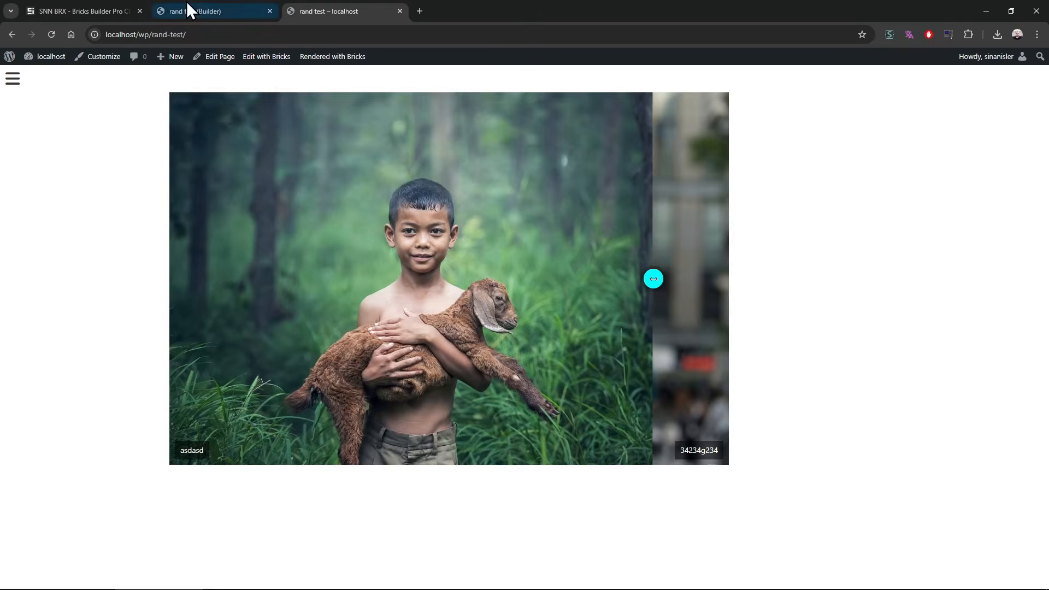
Step: Check the changelog for the next element and delete the Compare Image element in the rand test builder
click(224, 11)
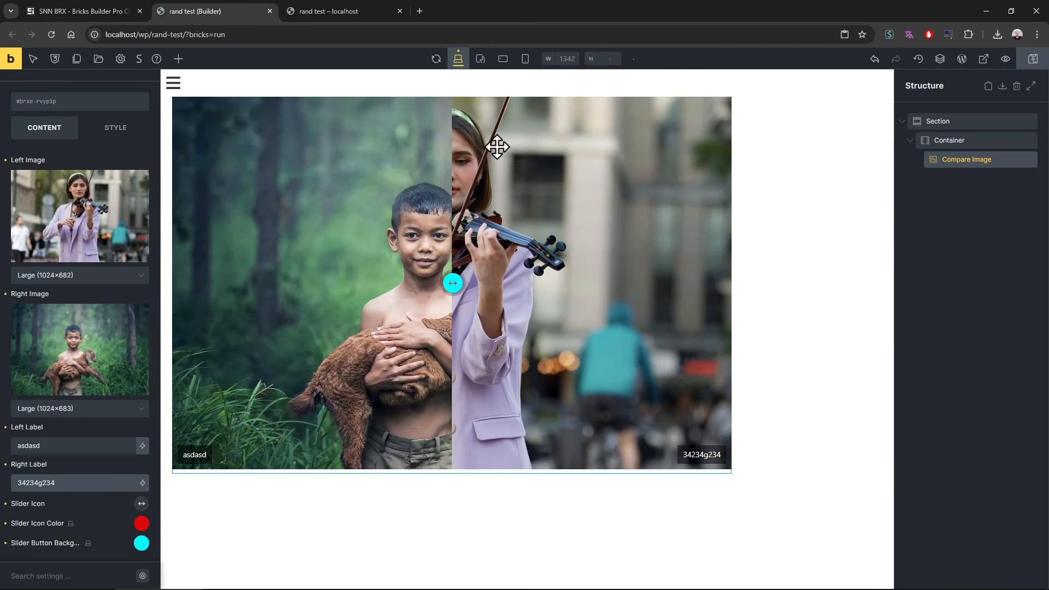
click(42, 3)
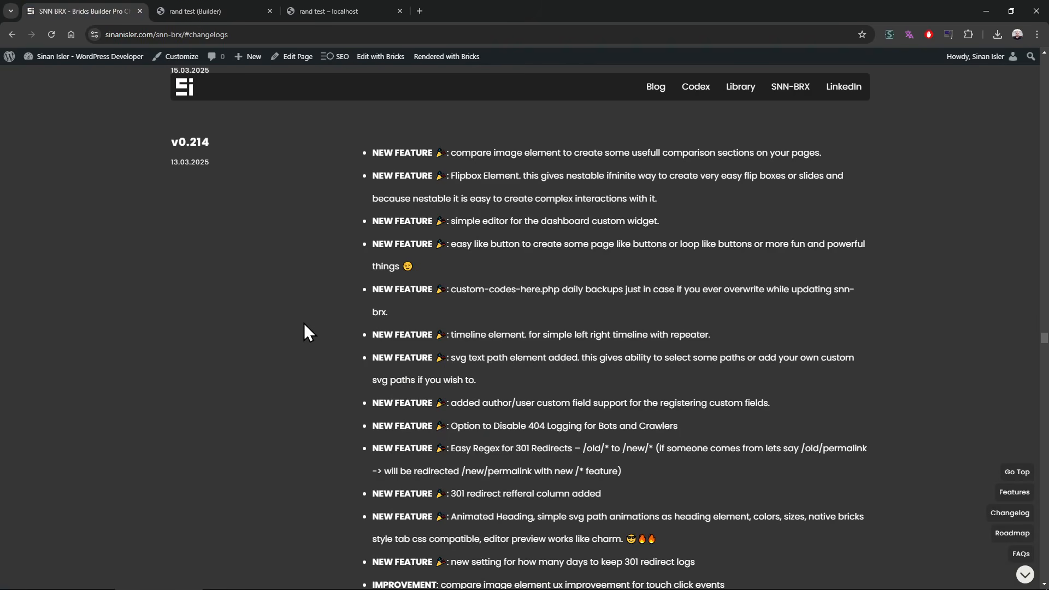
click(288, 10)
click(218, 10)
right_click(1002, 162)
click(935, 247)
Step: Find the Timeline element by searching for "time" and add it to the container
click(179, 59)
text(time)
click(117, 179)
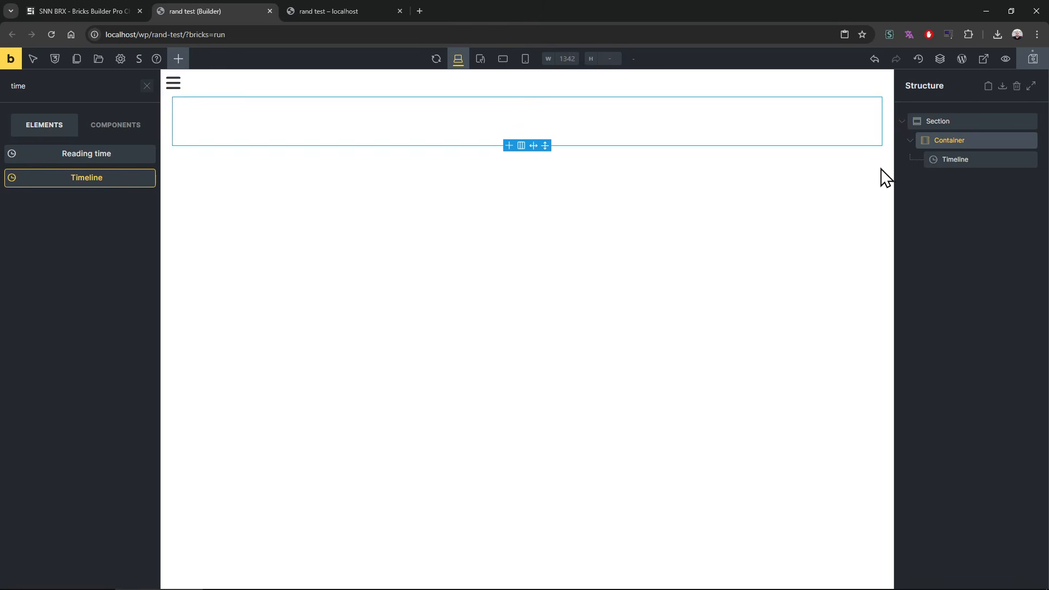
Step: Enter "asd fasdf" as the first timeline point's content and duplicate it to make five items
click(992, 160)
click(82, 281)
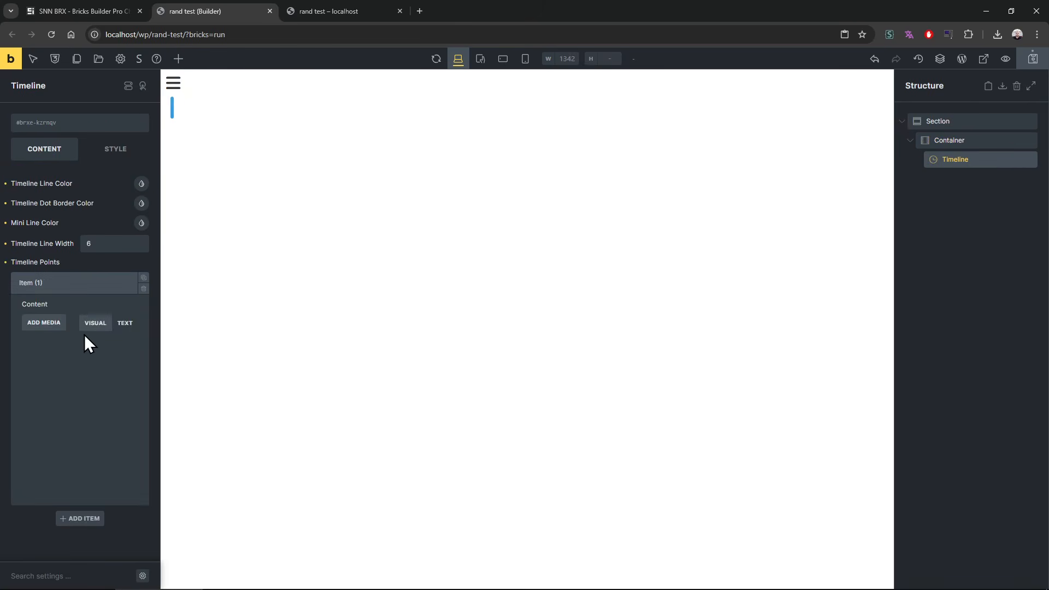
text(asd fasdf)
key(ctrl+a)
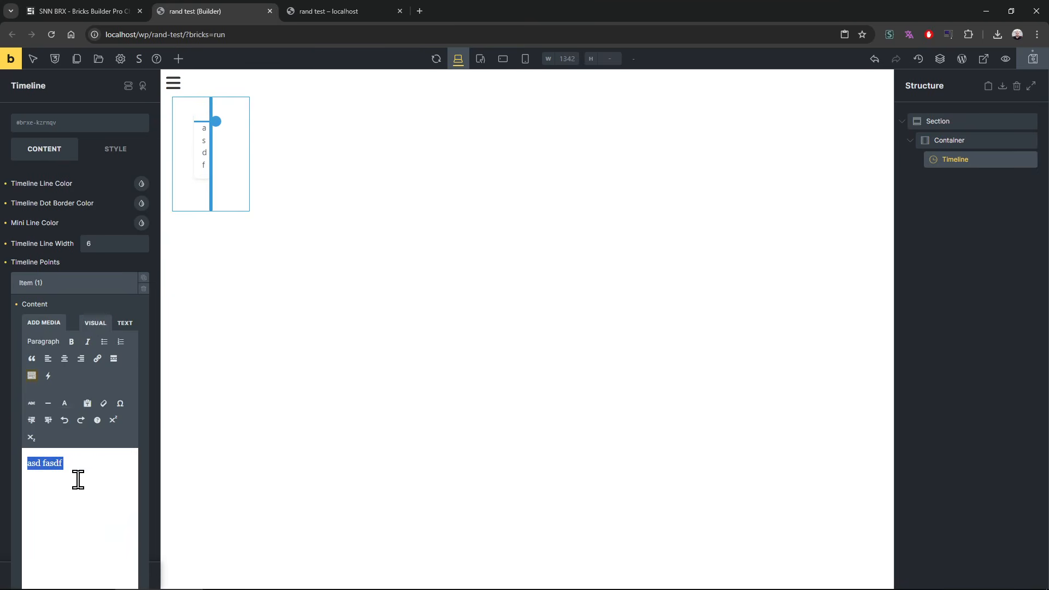
click(144, 278)
click(100, 283)
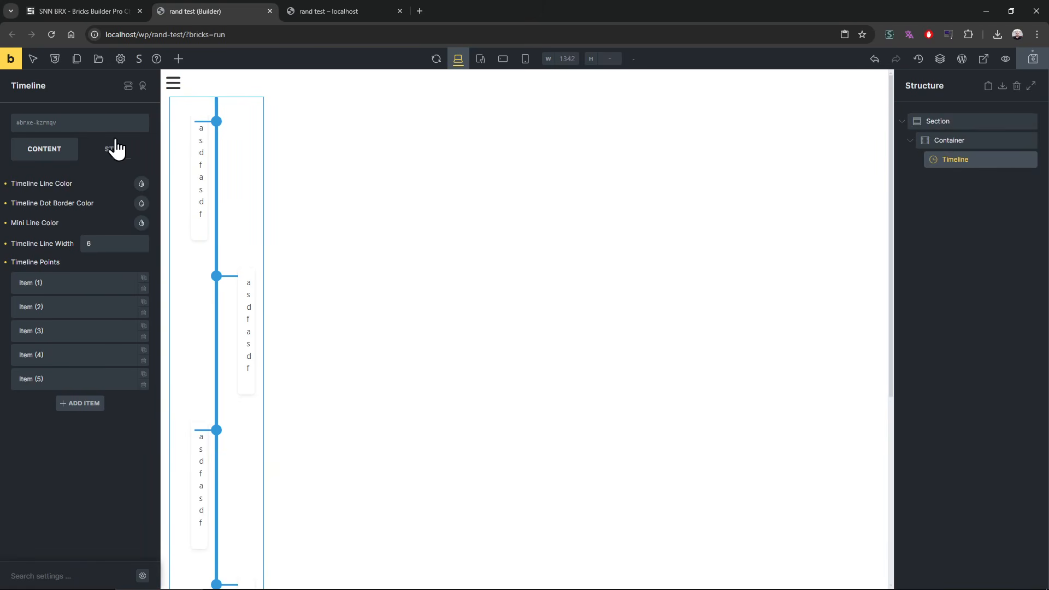
Step: Set the Timeline element's layout width to 100% and save the page
click(111, 158)
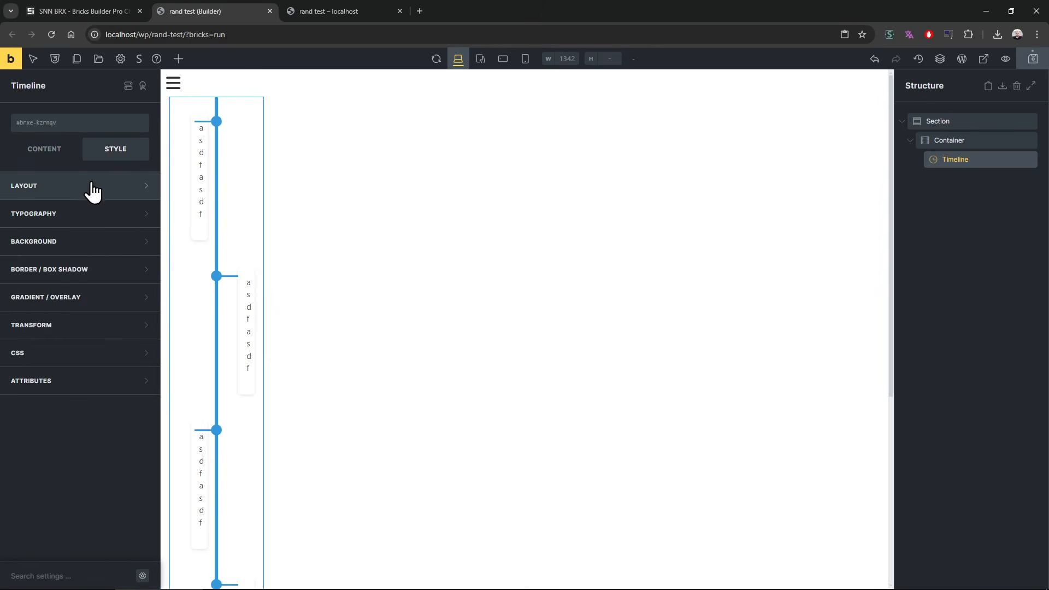
click(93, 186)
click(109, 432)
text(100%)
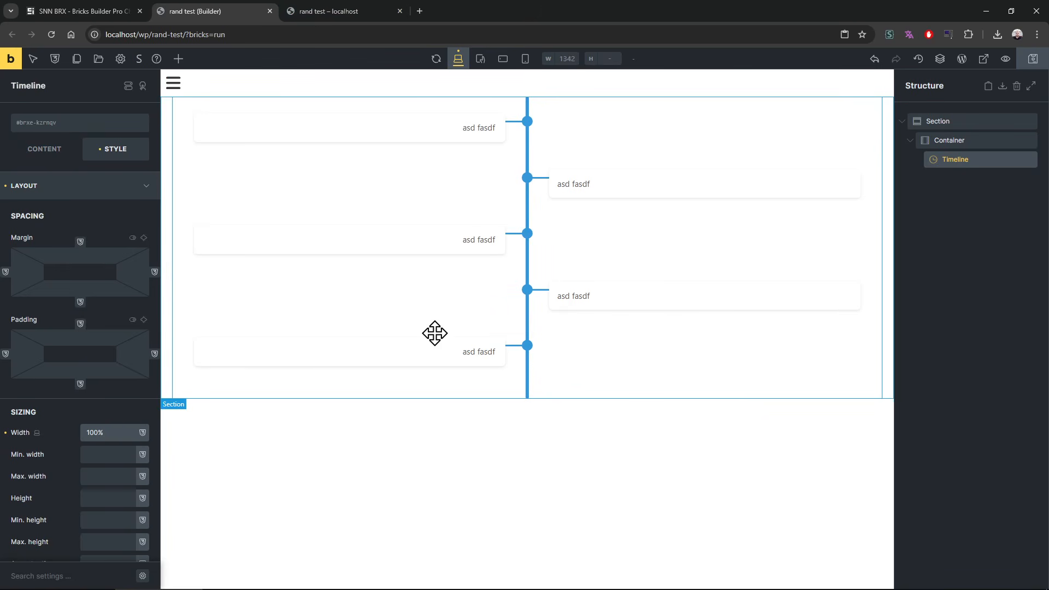
Step: View the timeline on the reloaded rand test page and return to the builder
click(296, 9)
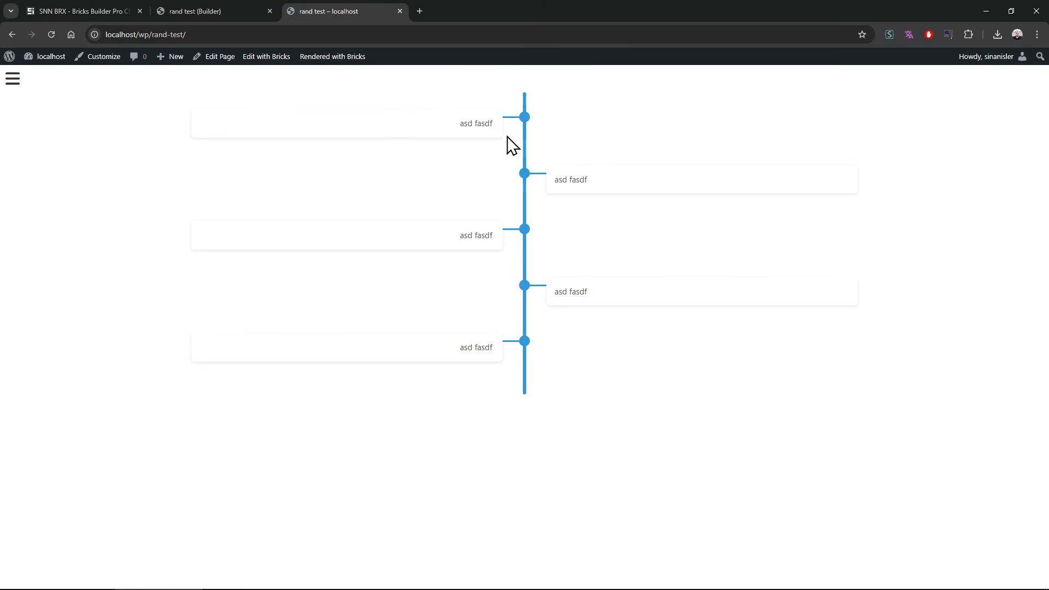
drag(512, 145, 649, 371)
click(649, 371)
click(196, 4)
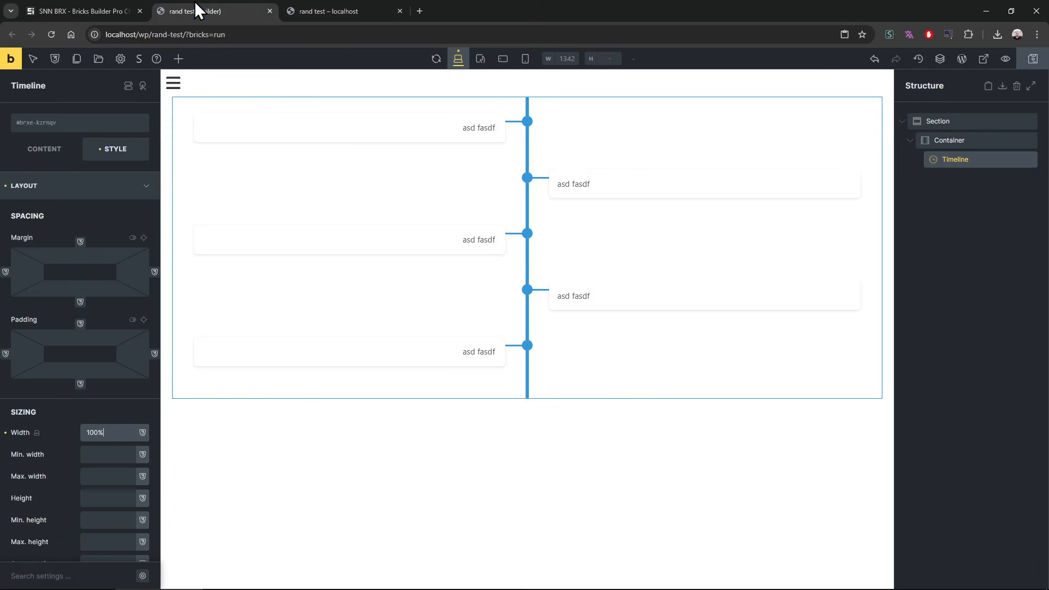
Step: Set the Timeline's line color to purple, dot border color to cyan and mini line color to red
click(47, 153)
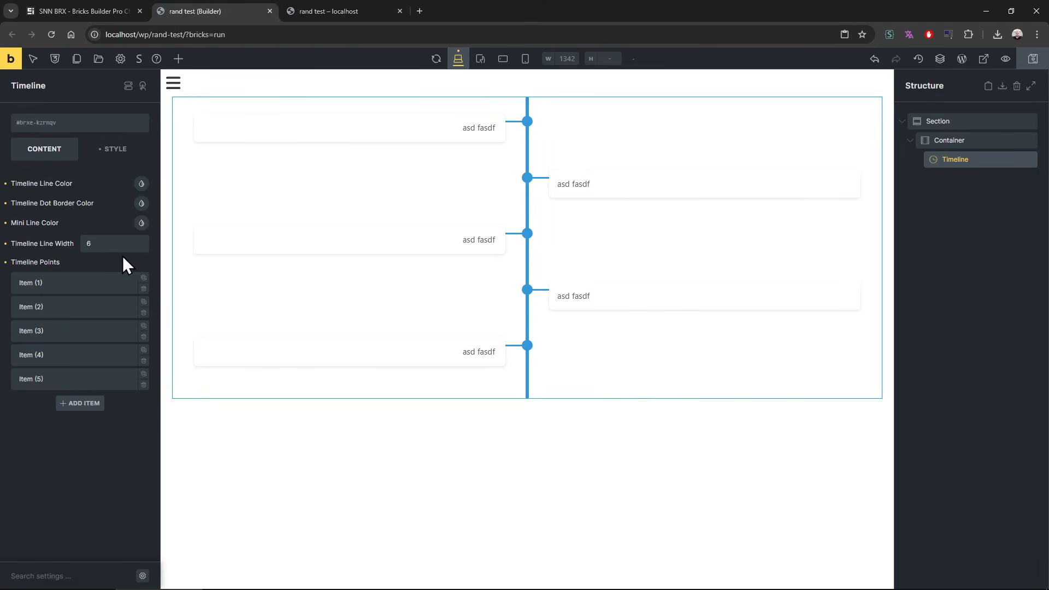
click(142, 183)
click(124, 226)
click(119, 186)
click(142, 203)
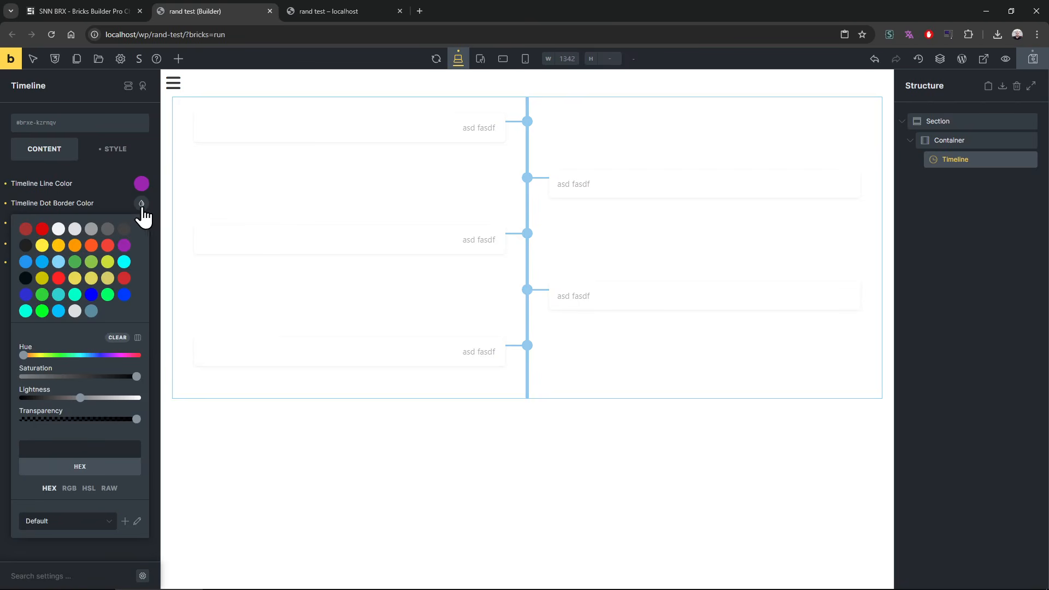
click(124, 262)
click(121, 209)
click(141, 223)
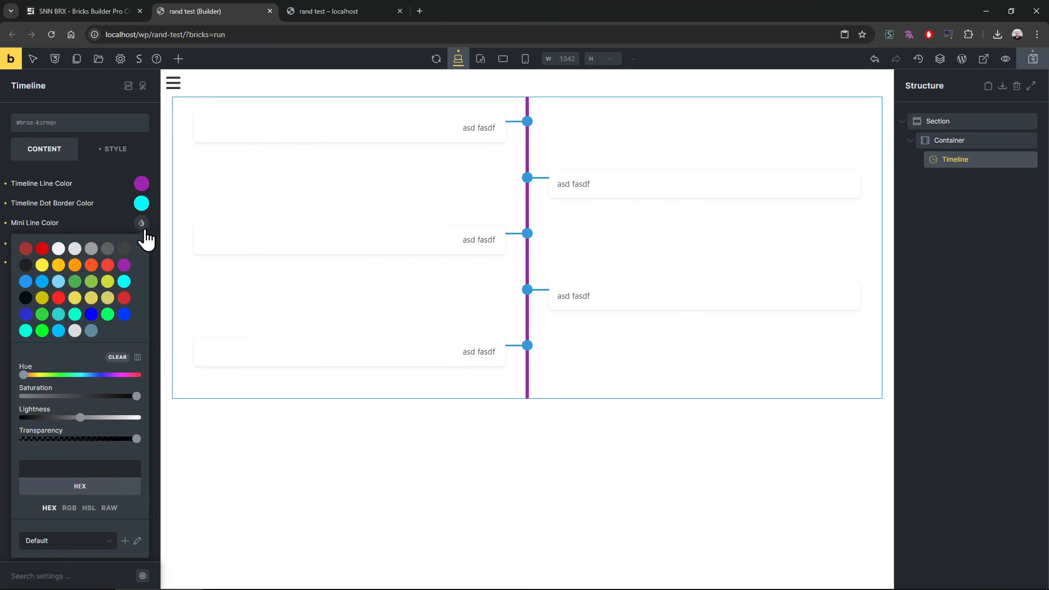
click(124, 298)
click(105, 212)
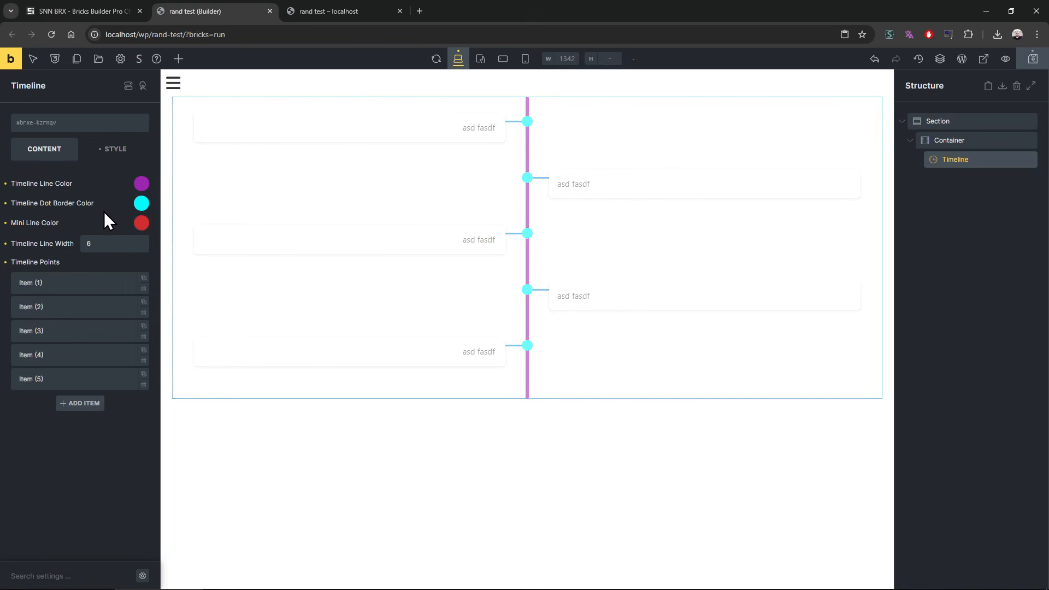
Step: Set the Timeline's line width to 10, save, and view the result on the rand test page
double_click(102, 243)
text(10)
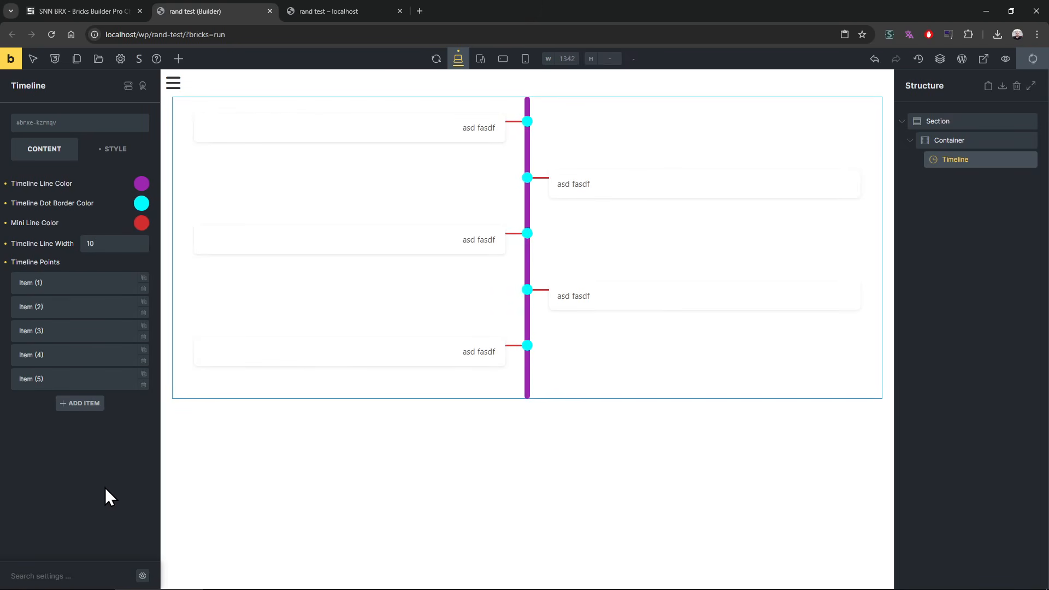
click(359, 10)
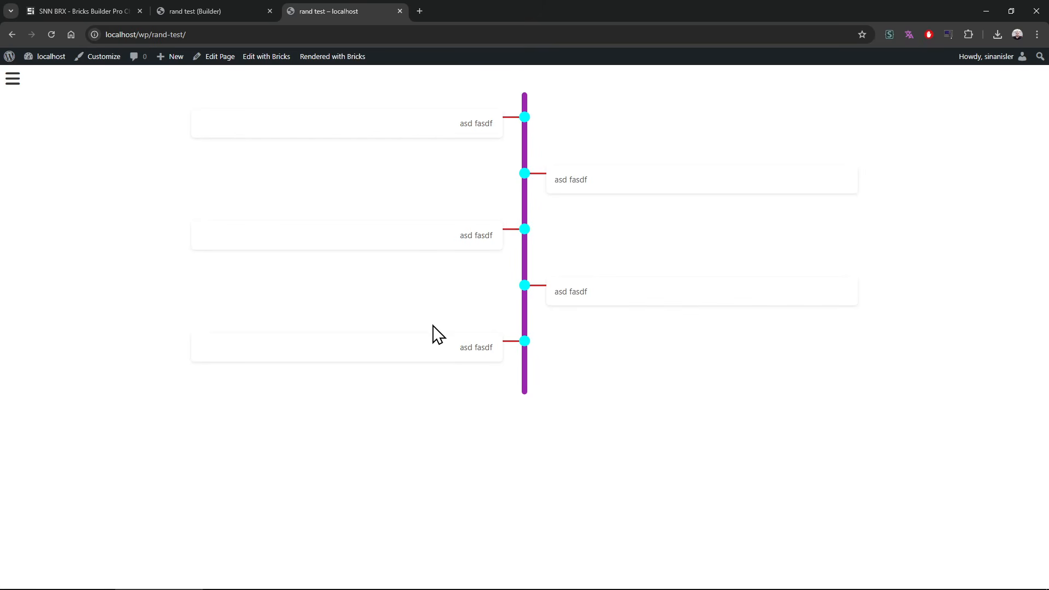
Step: Return to the builder and delete the Timeline element from the container
click(229, 10)
right_click(973, 162)
click(967, 232)
Step: Read the remaining v0.214 changelog entries on the SNN-BRX page and return to the builder
click(82, 11)
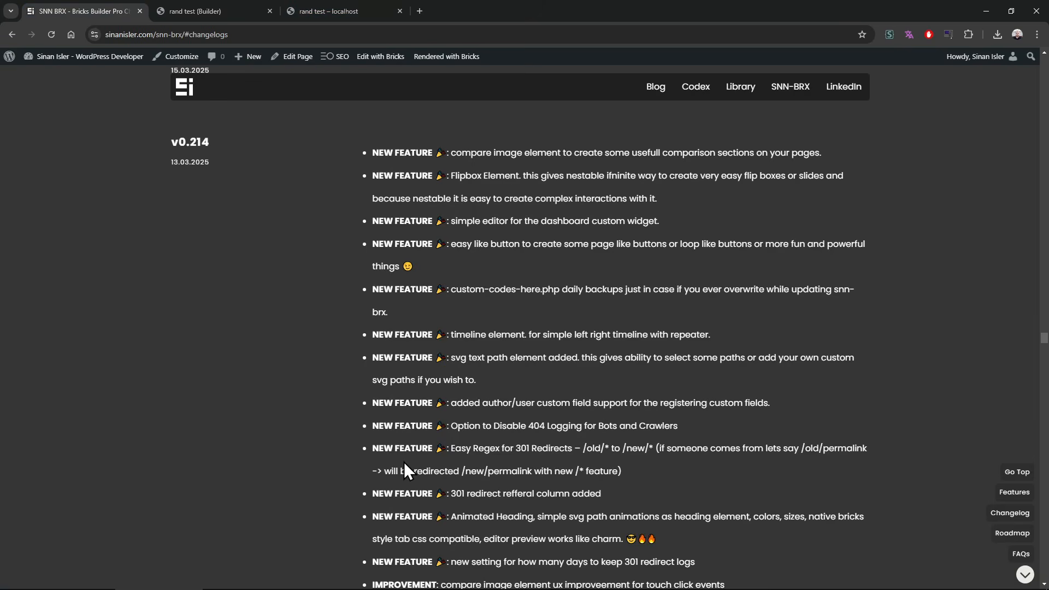
scroll(350, 432, down, 1)
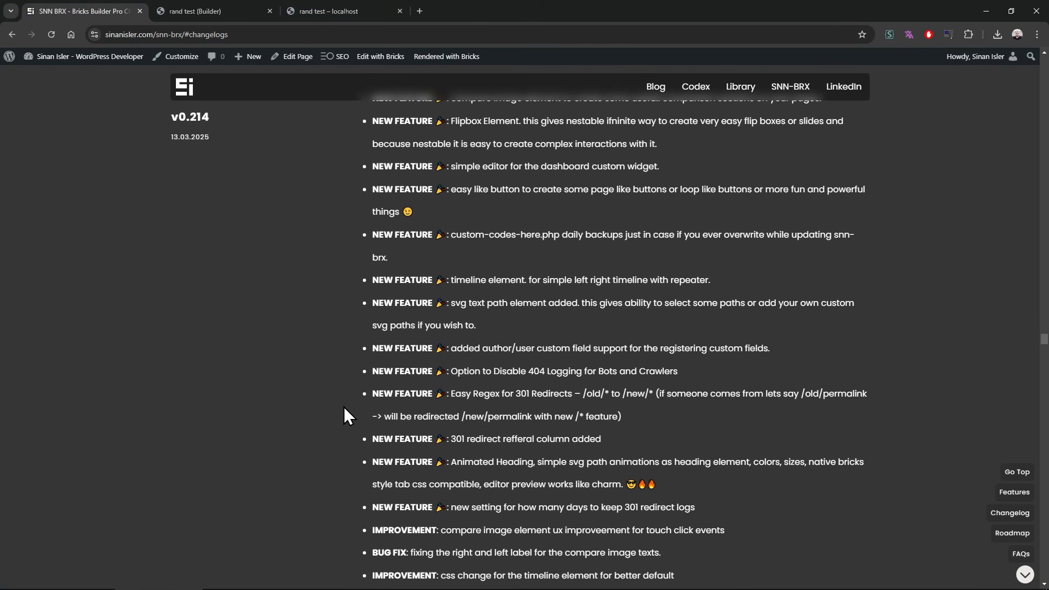
click(225, 10)
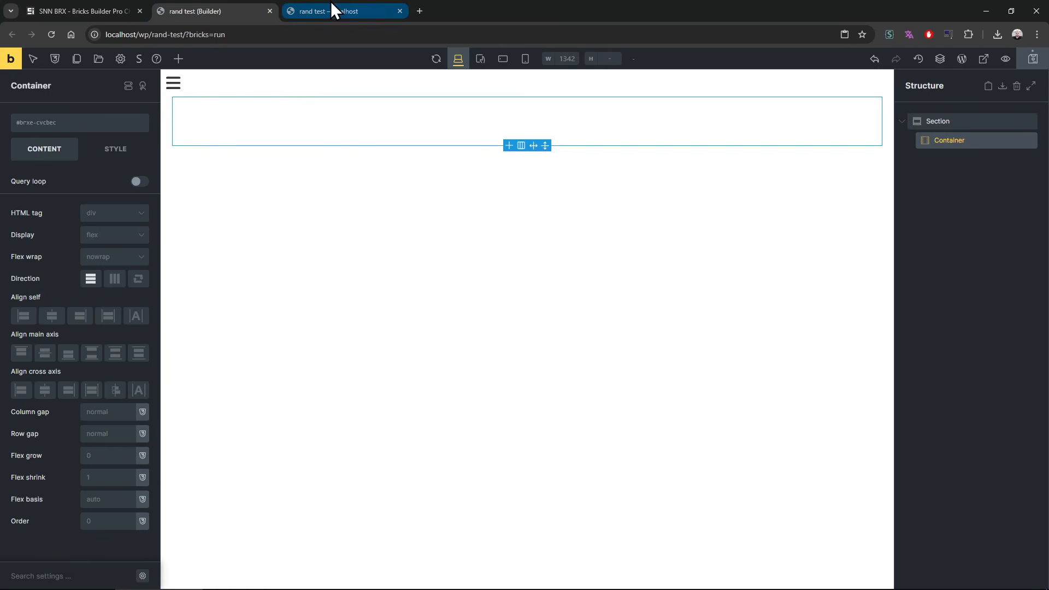
Step: Add an Animated Headline element to the container and delete the mistakenly added Animated VFX Text element
click(179, 58)
text(ani)
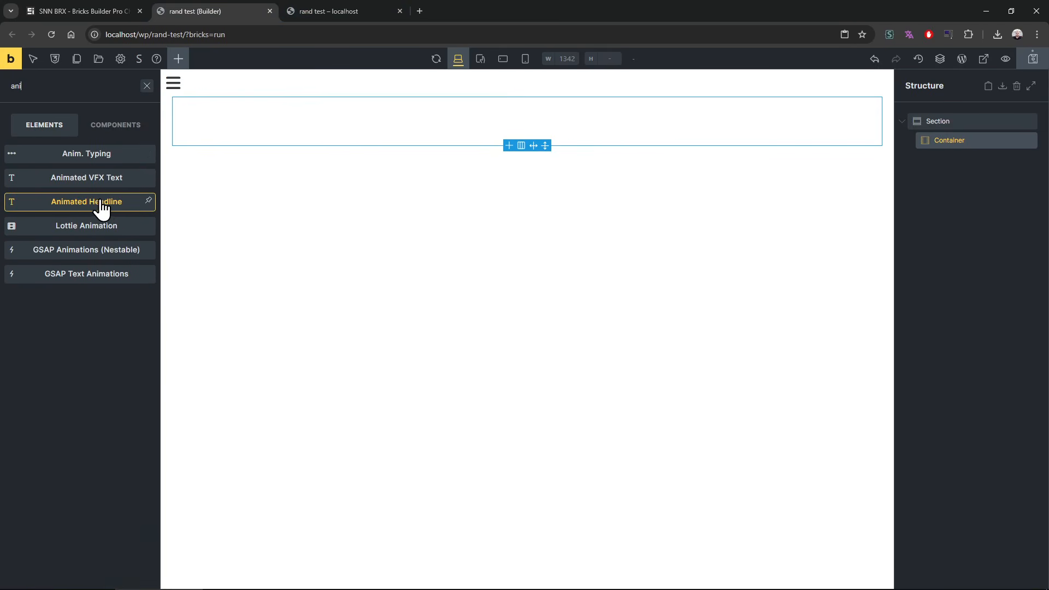
click(93, 182)
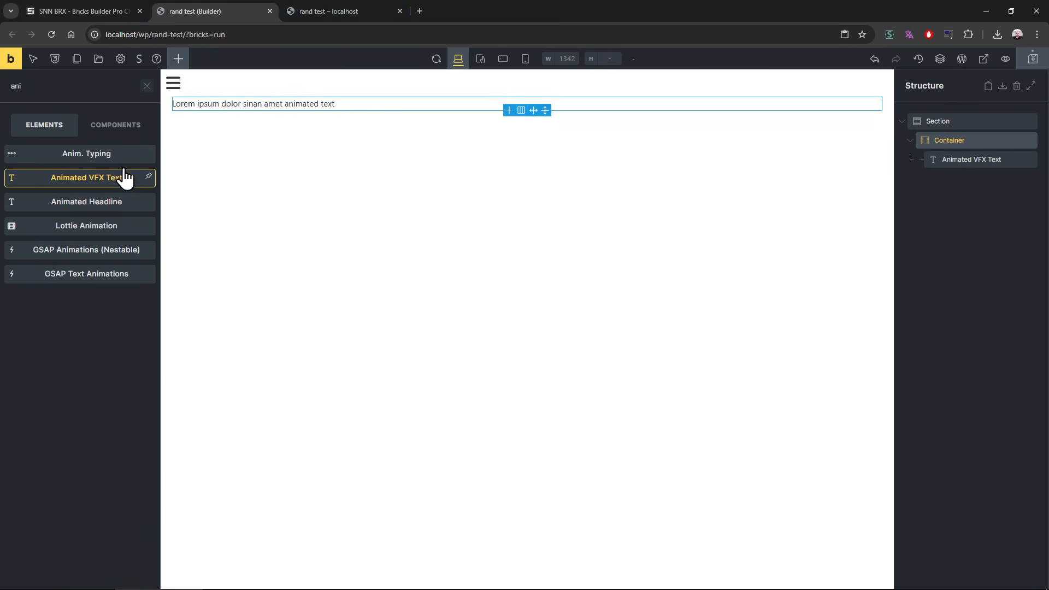
click(93, 202)
right_click(960, 160)
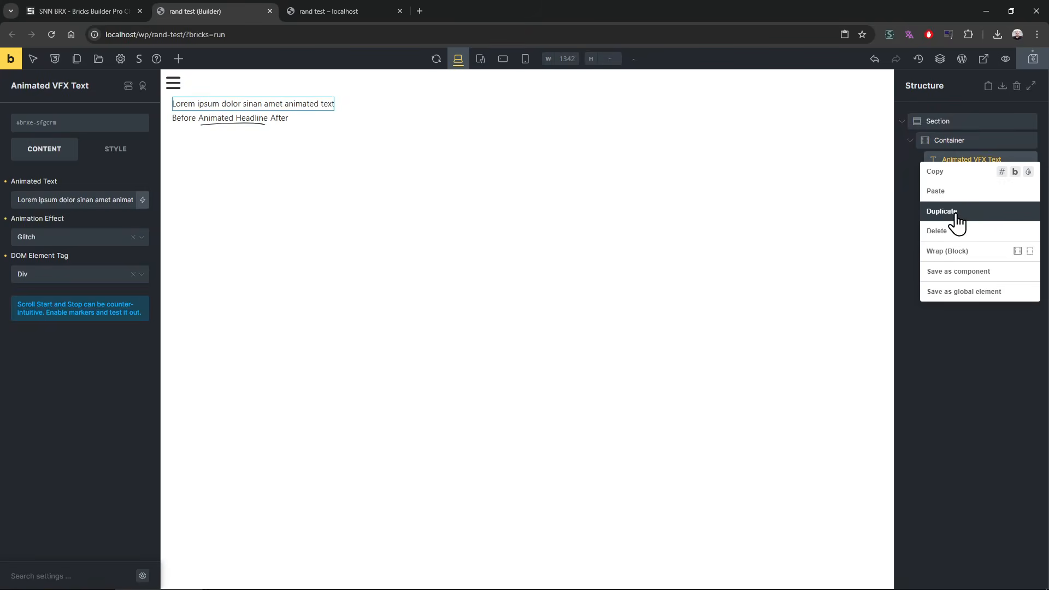
click(956, 230)
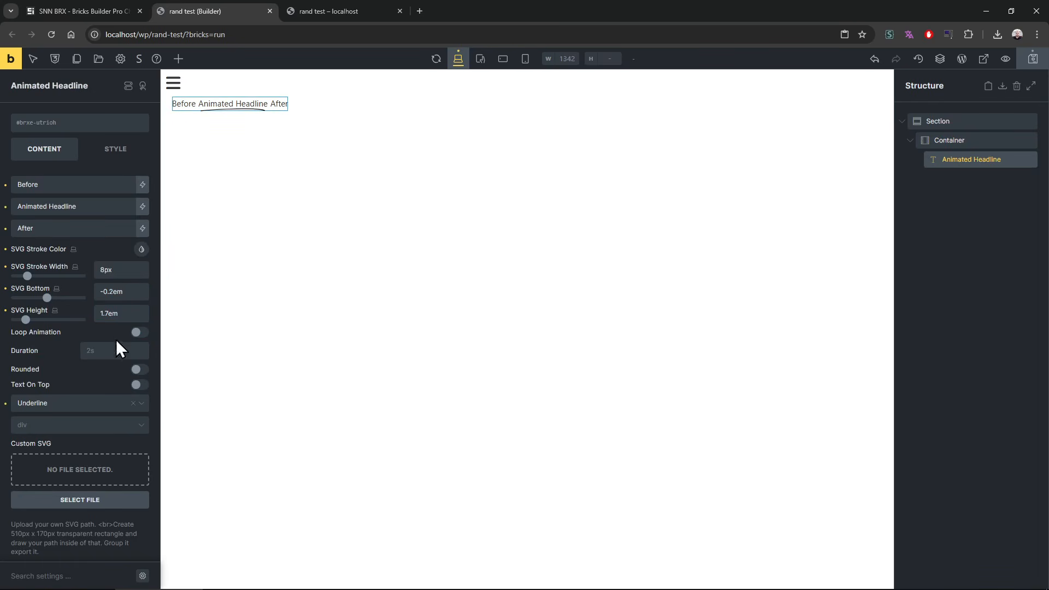
Step: Set the Animated Headline's typography font size to 30
click(101, 147)
click(87, 186)
click(82, 214)
click(111, 263)
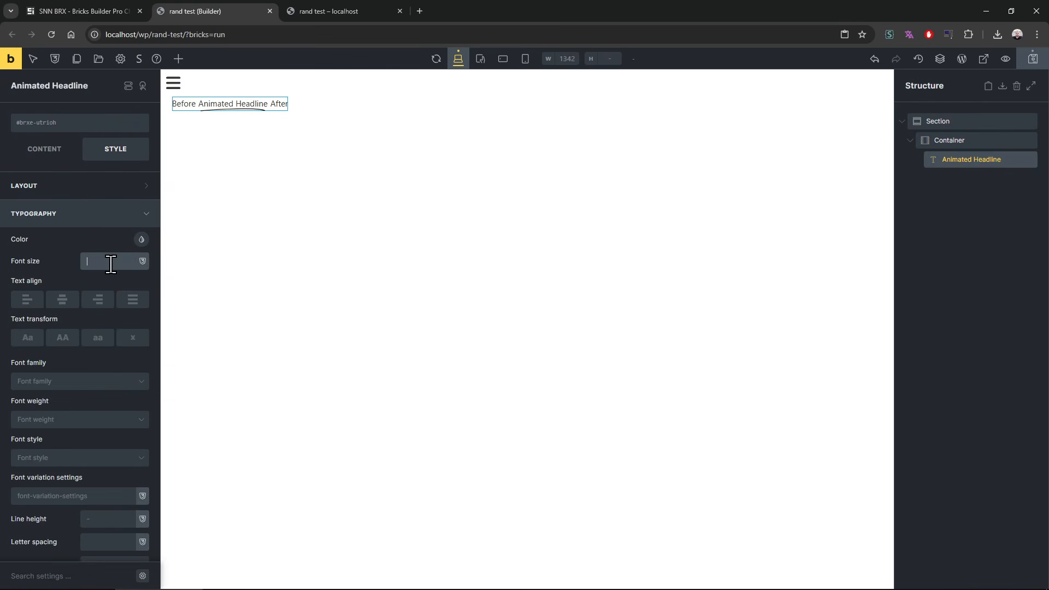
text(20)
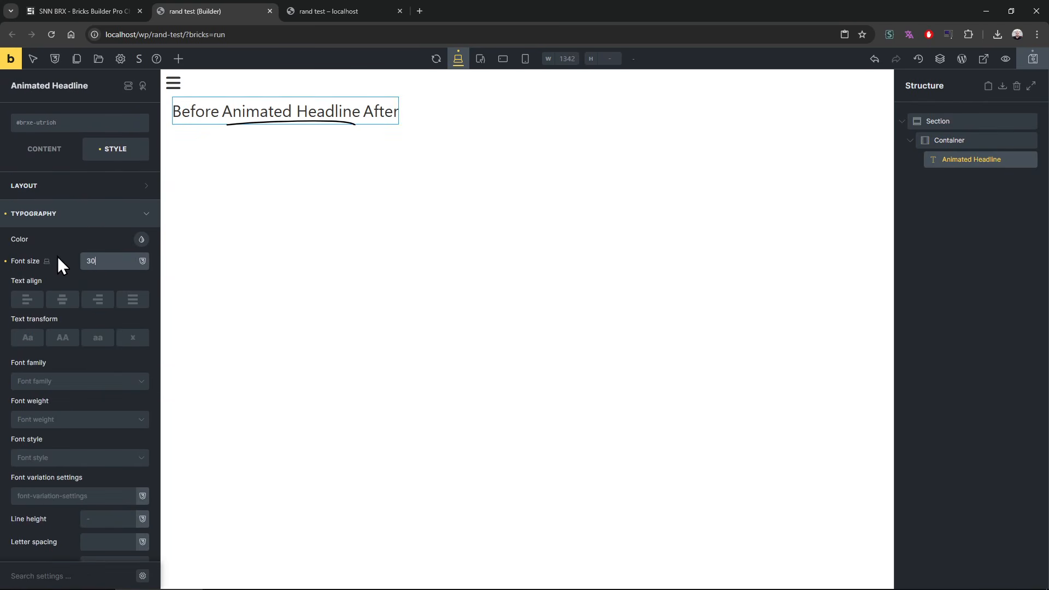
Step: Append "asdfasdf" to the headline's before and after texts and "asdf" to its animated text
click(46, 151)
click(79, 188)
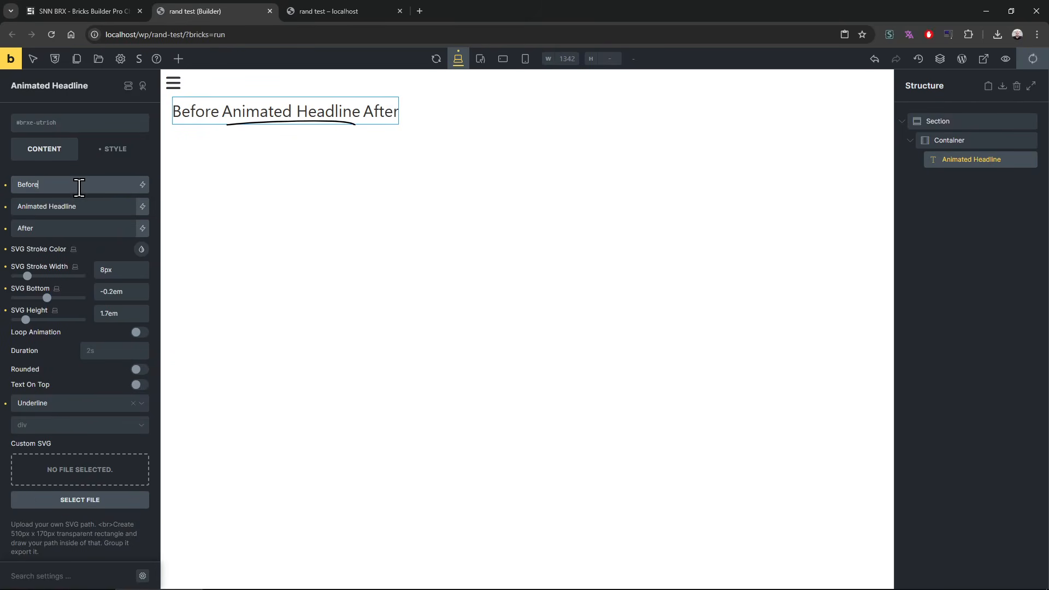
text(asdfasdf)
click(90, 229)
text(asd)
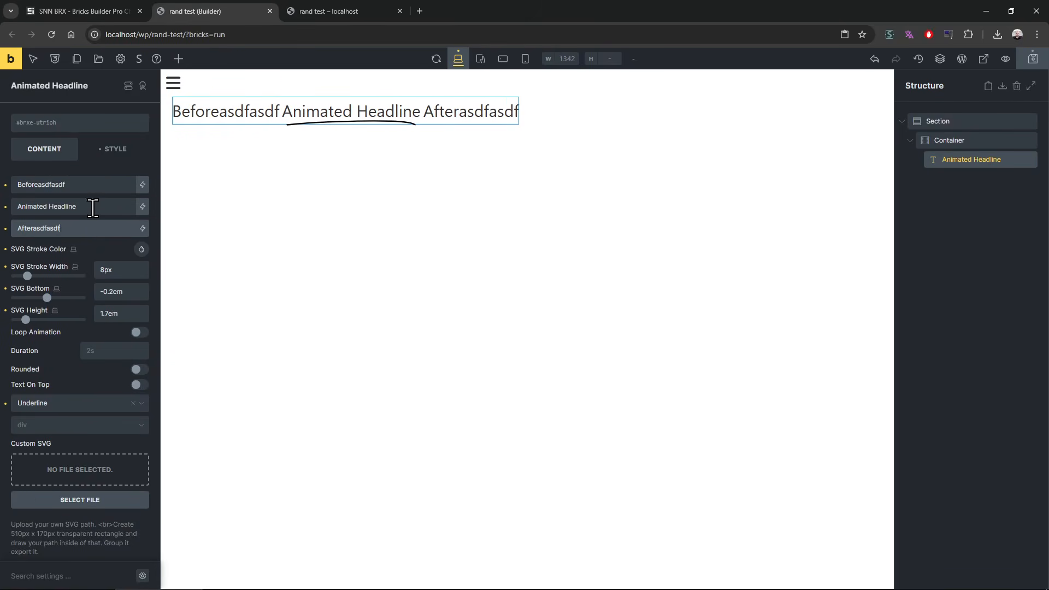
click(92, 209)
text(asdf)
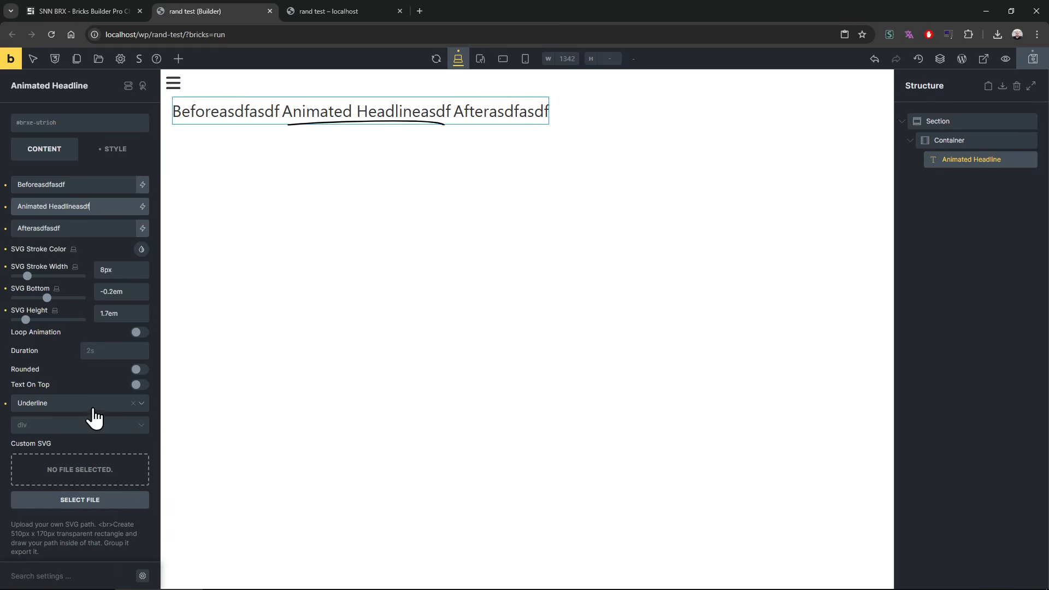
Step: Try the Underline Zigzag shape on the headline, and set the shape to Underline Wavey
click(57, 422)
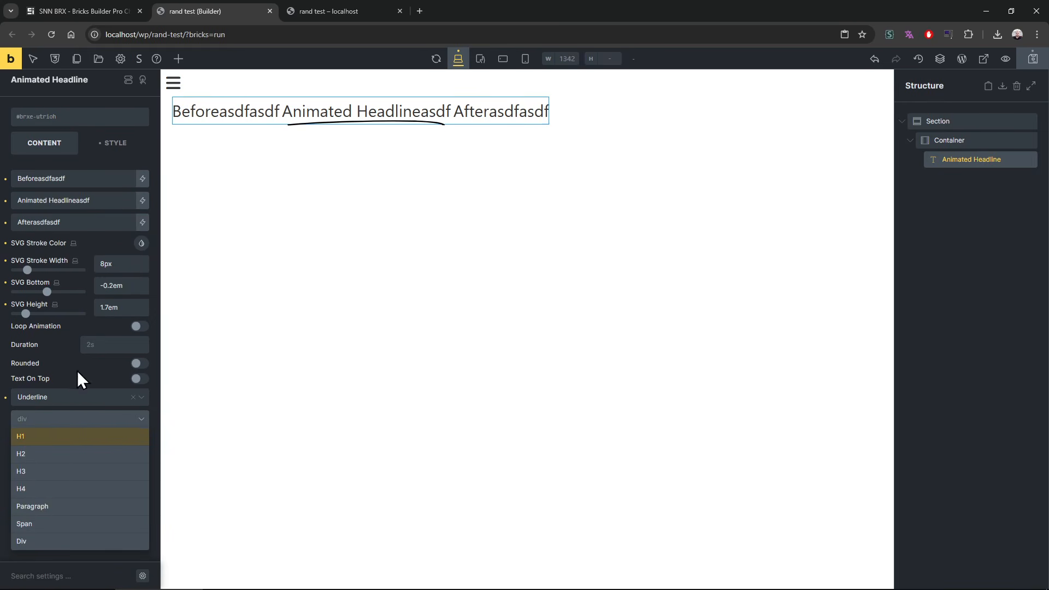
click(4, 364)
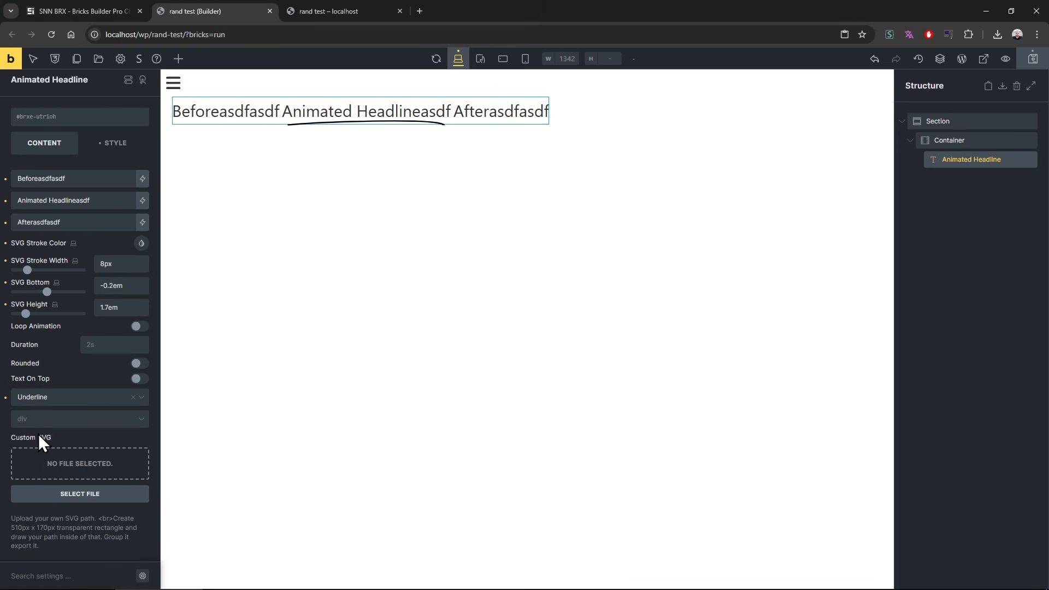
click(73, 393)
click(71, 434)
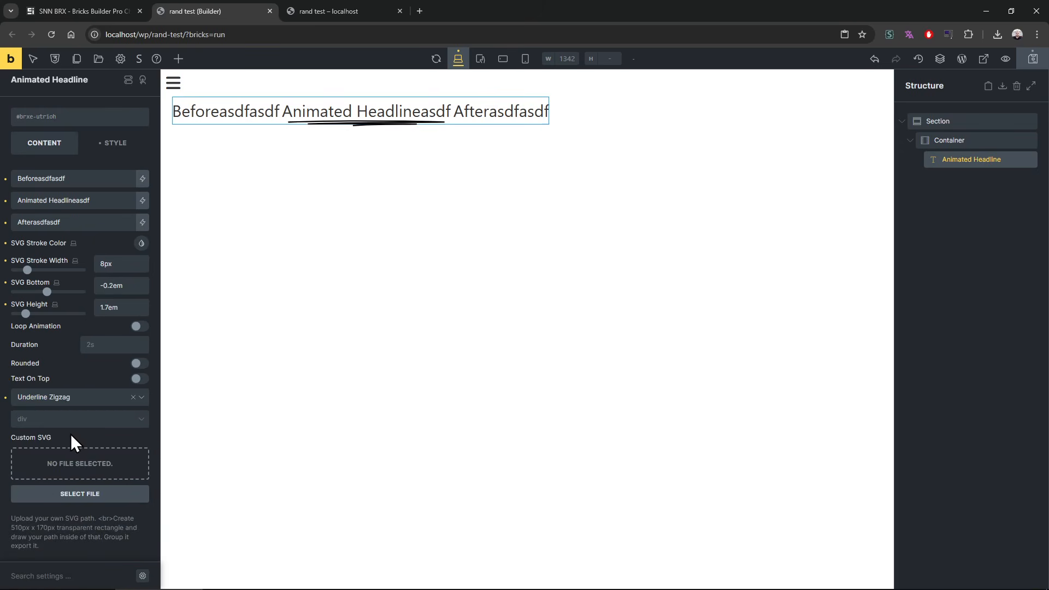
click(77, 398)
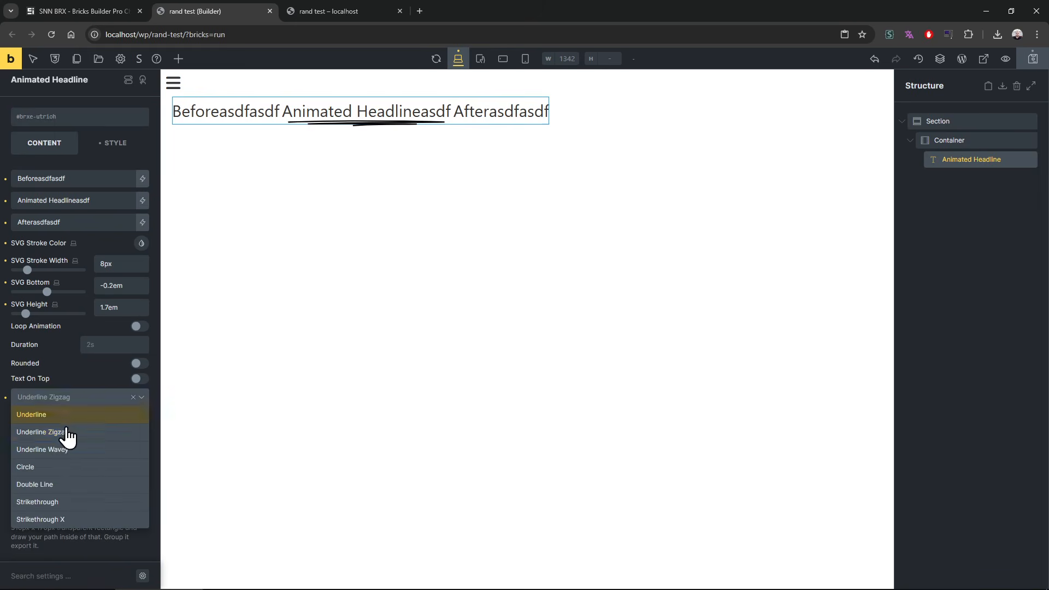
click(64, 419)
Step: Set the headline's SVG stroke width to 21px and its stroke color to purple
drag(28, 269, 49, 270)
click(141, 243)
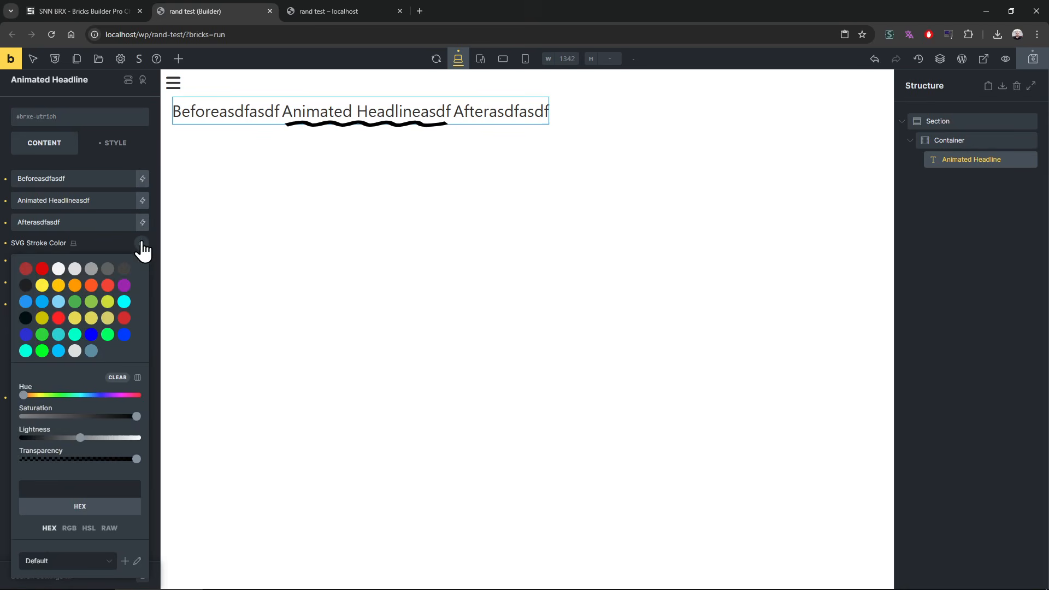
click(135, 310)
click(110, 246)
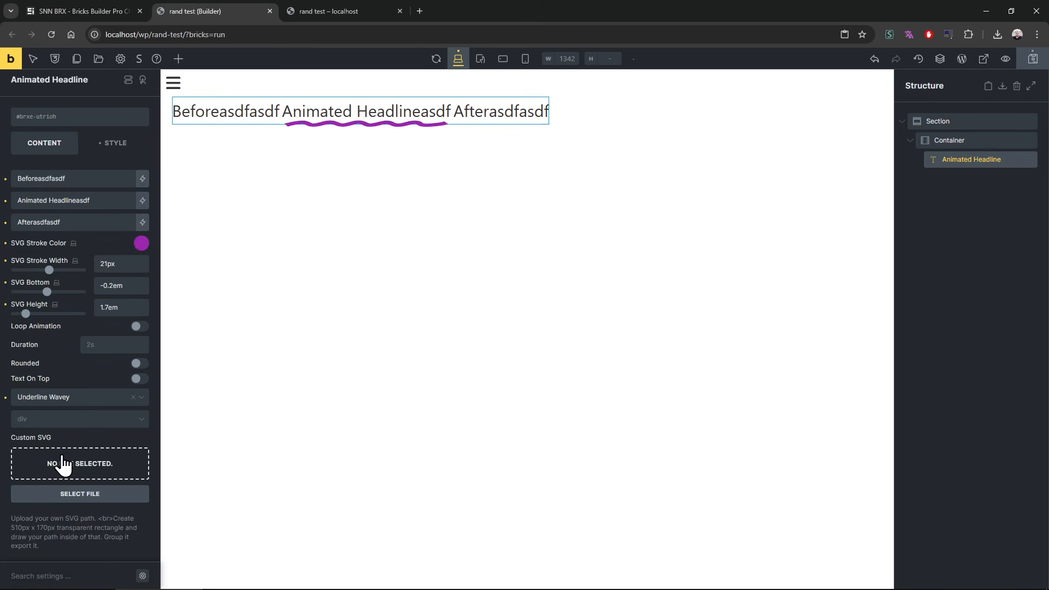
Step: Set the headline's SVG bottom to 1.1em and height to 4.6em, enable loop animation with a 1s duration, and save
mouse_move(53, 292)
mouse_down()
mouse_move(58, 300)
mouse_move(27, 321)
mouse_move(42, 317)
mouse_move(12, 319)
mouse_move(65, 324)
mouse_move(32, 323)
mouse_move(51, 321)
mouse_move(48, 330)
mouse_up()
click(139, 327)
click(105, 345)
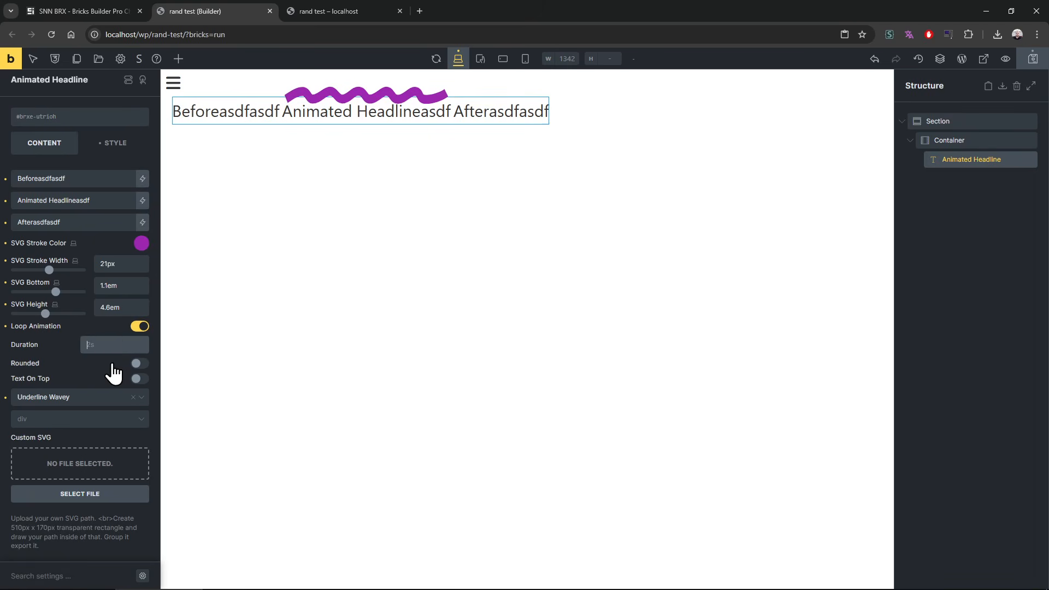
text(1s)
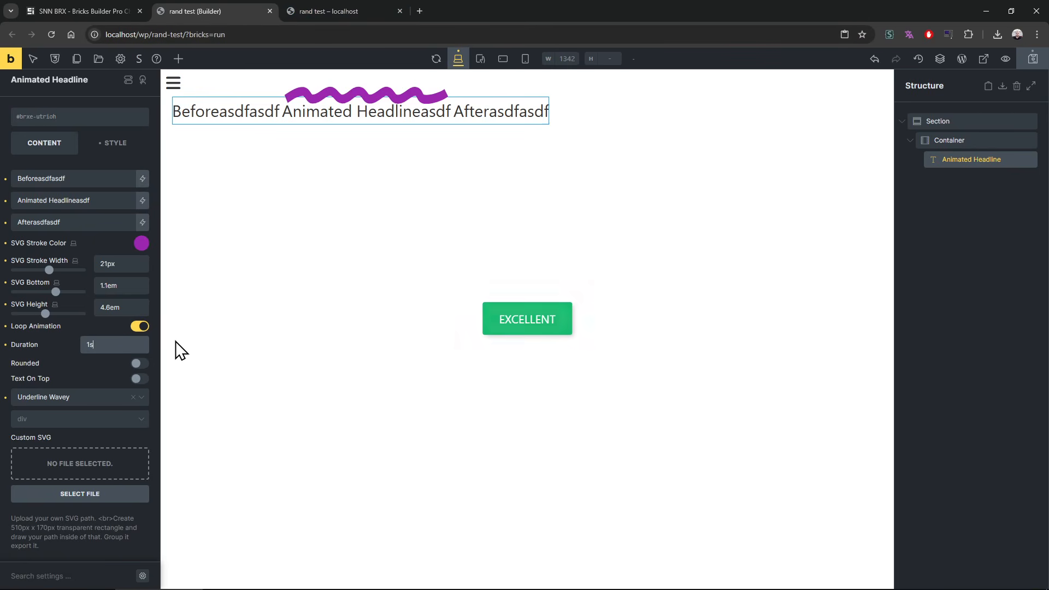
Step: View the looping headline animation on the reloaded rand test page and return to the builder
click(318, 11)
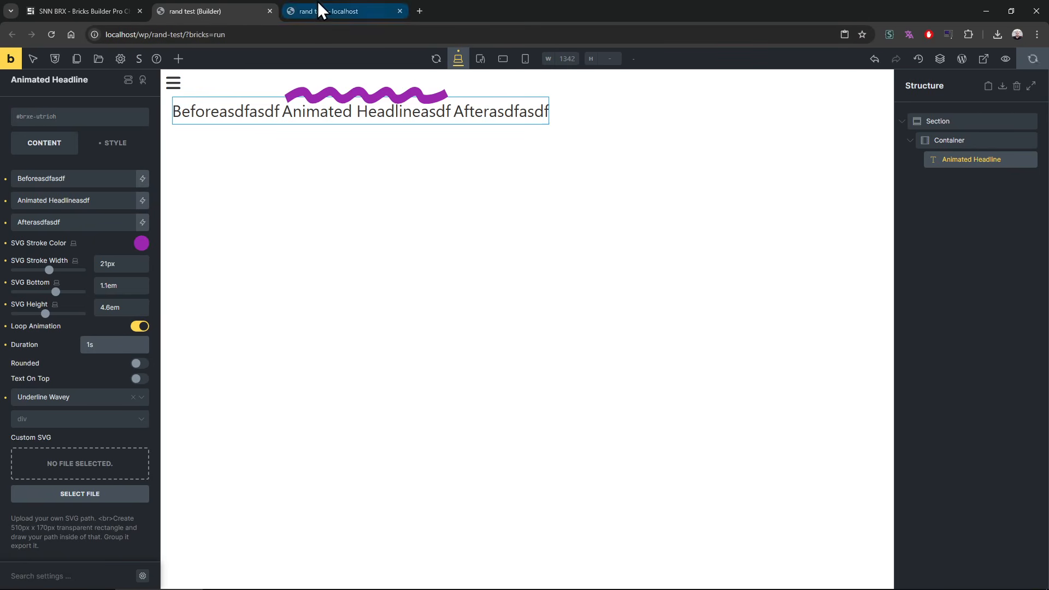
key(F5)
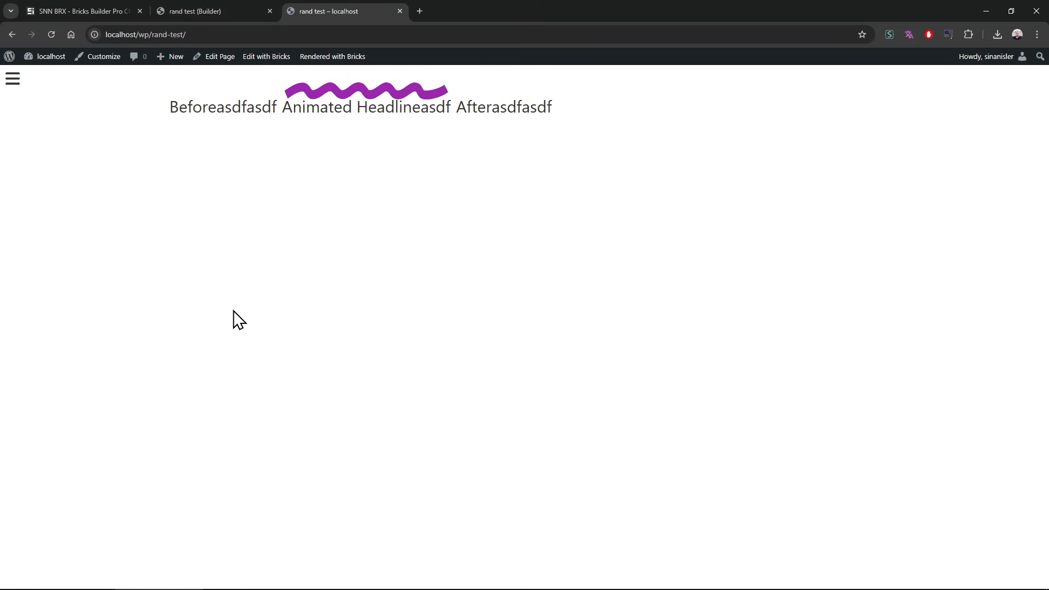
click(235, 5)
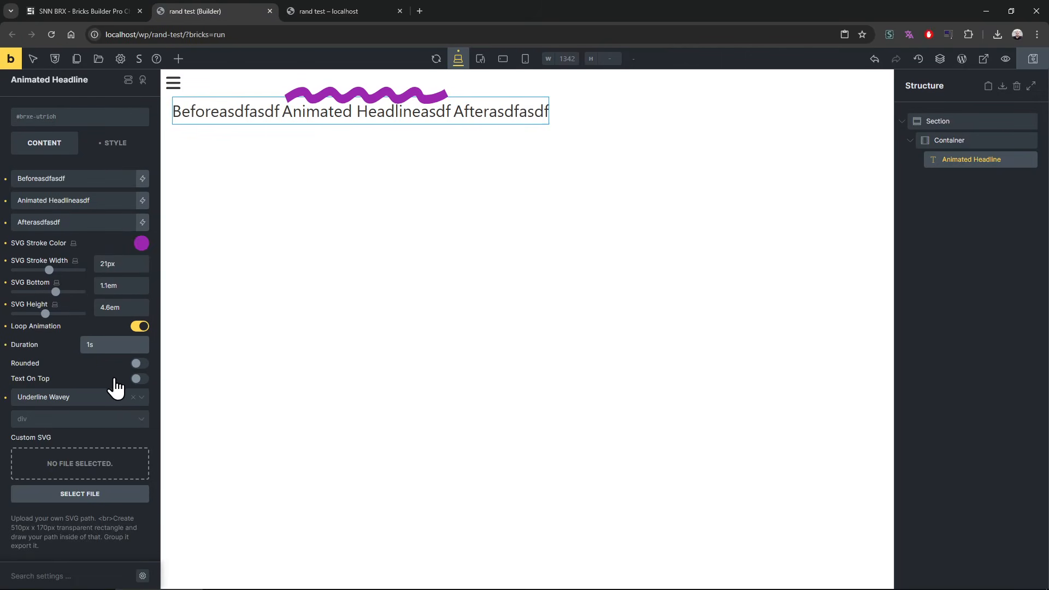
Step: Enable the headline's Rounded and Text On Top options and set the SVG bottom to 0.4em
click(137, 365)
click(138, 365)
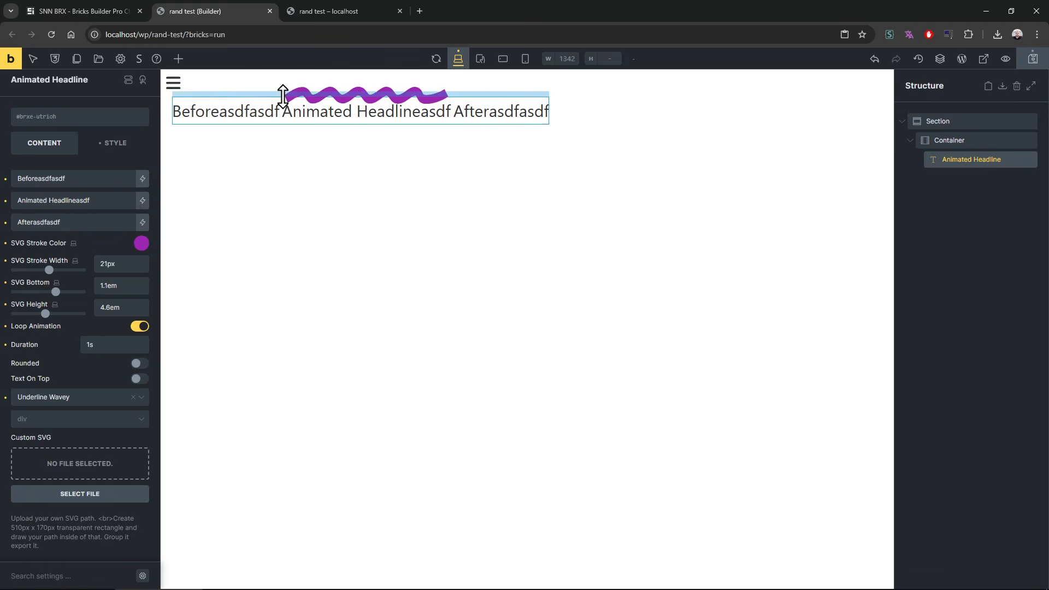
drag(54, 289, 51, 299)
click(140, 379)
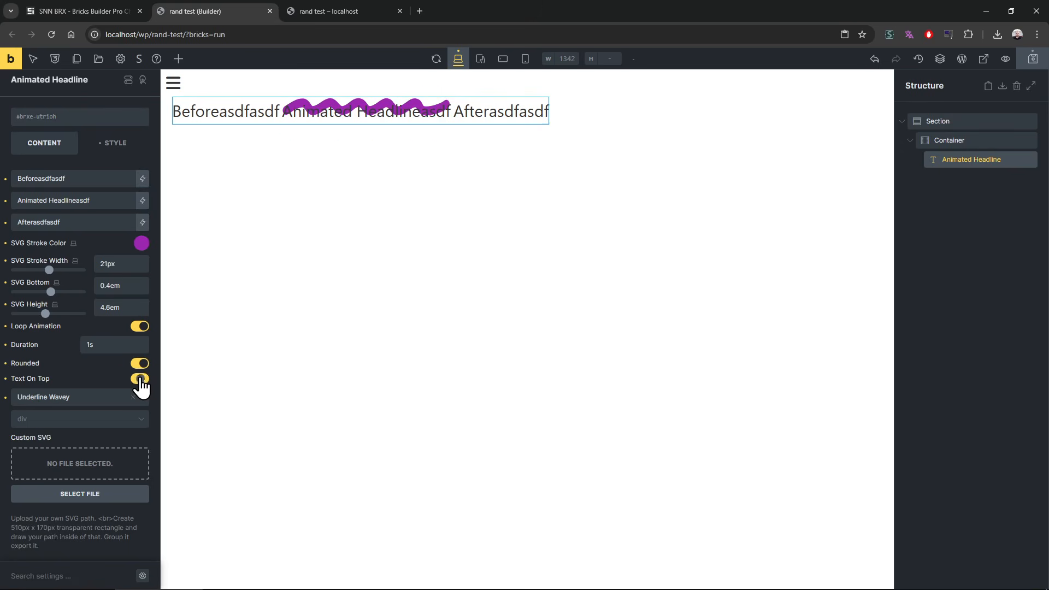
Step: Set the SVG bottom to -1.8em and try the Circle and Double Line shapes before choosing Strikethrough X
click(68, 403)
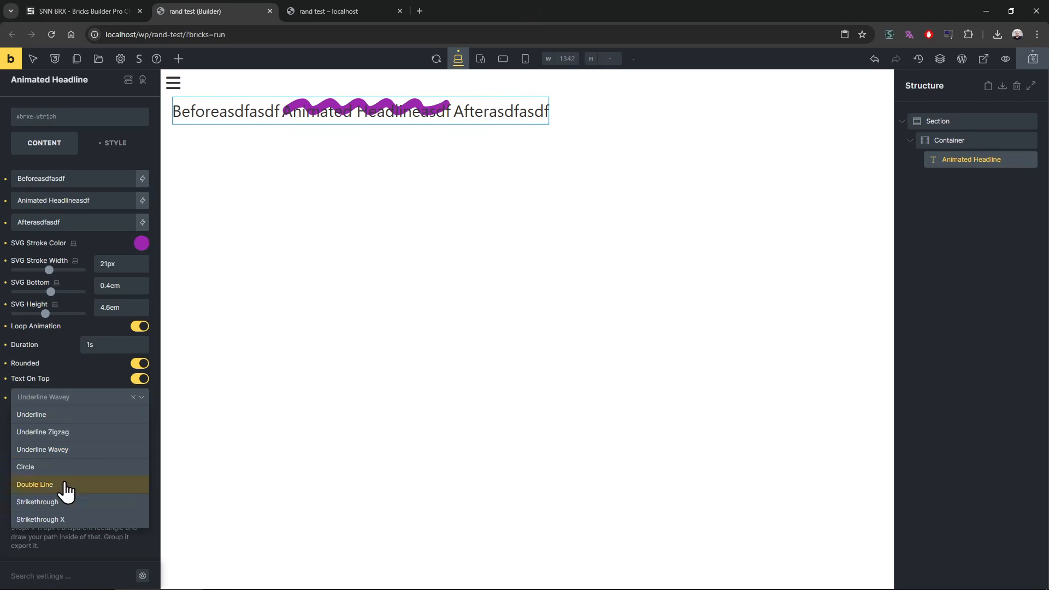
click(65, 469)
drag(51, 291, 37, 295)
click(75, 397)
click(55, 485)
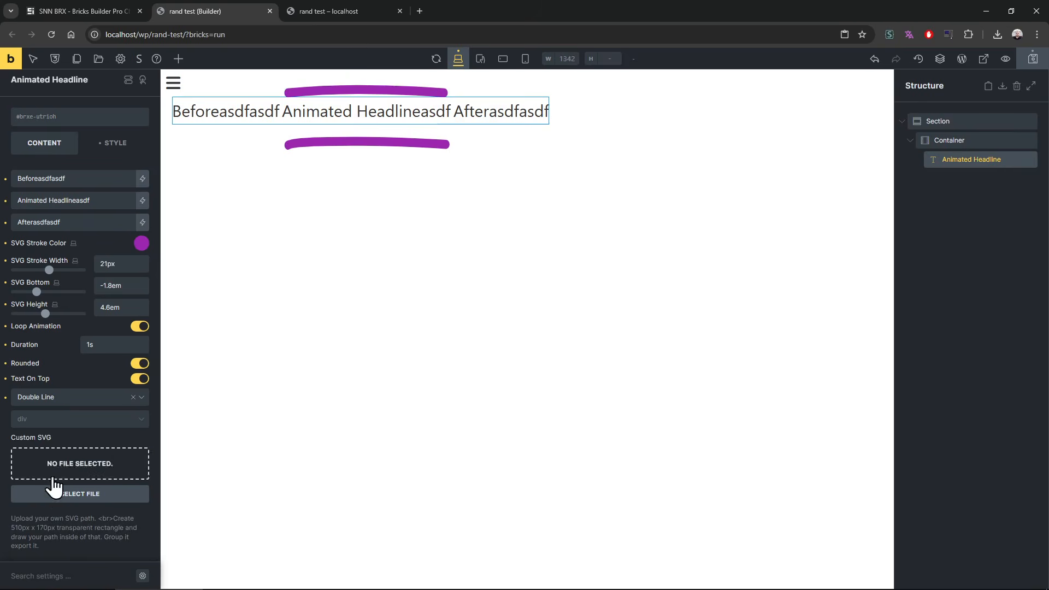
click(64, 403)
click(57, 519)
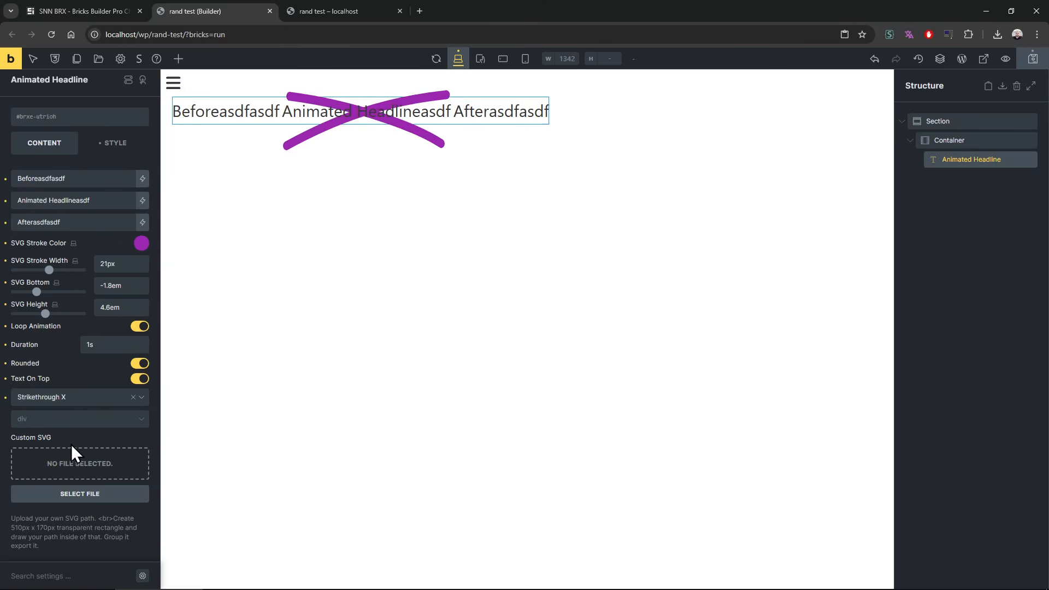
Step: Insert Vector-4.svg from the media library as the headline's custom SVG, save, and check the rand test page
click(77, 471)
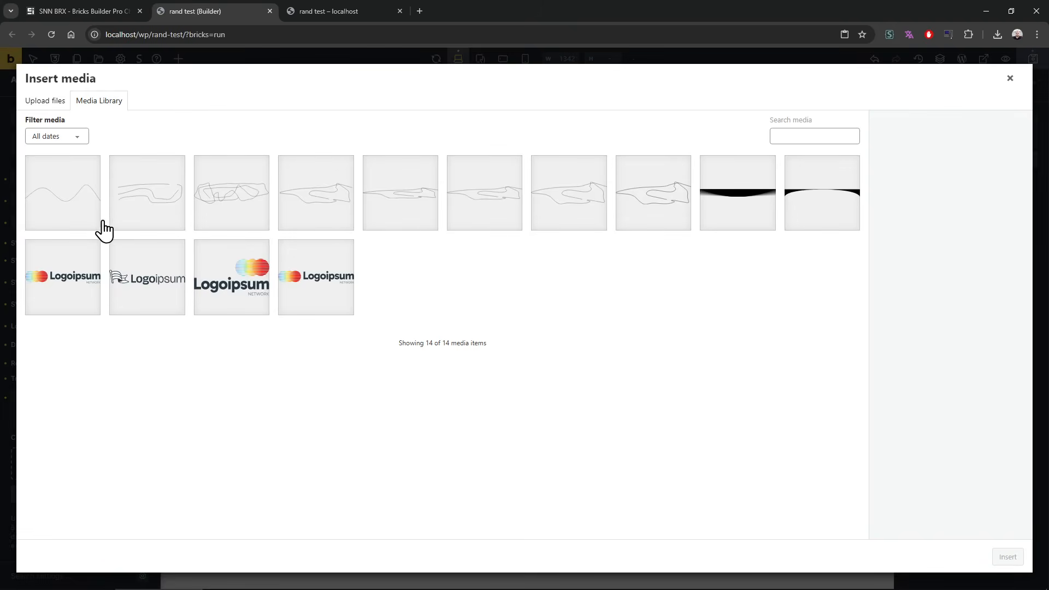
click(83, 219)
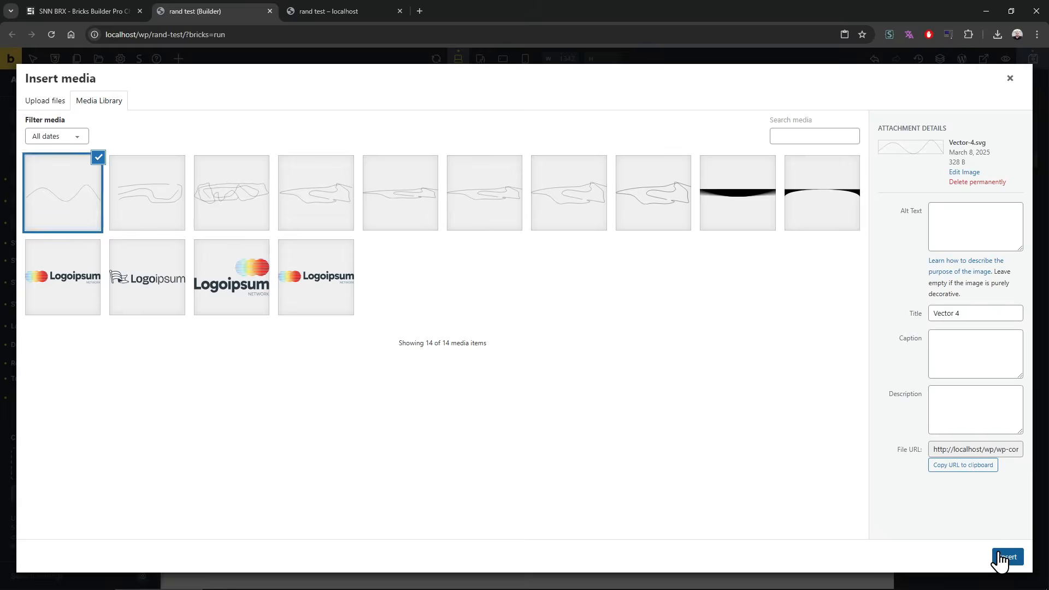
click(1001, 560)
click(1032, 59)
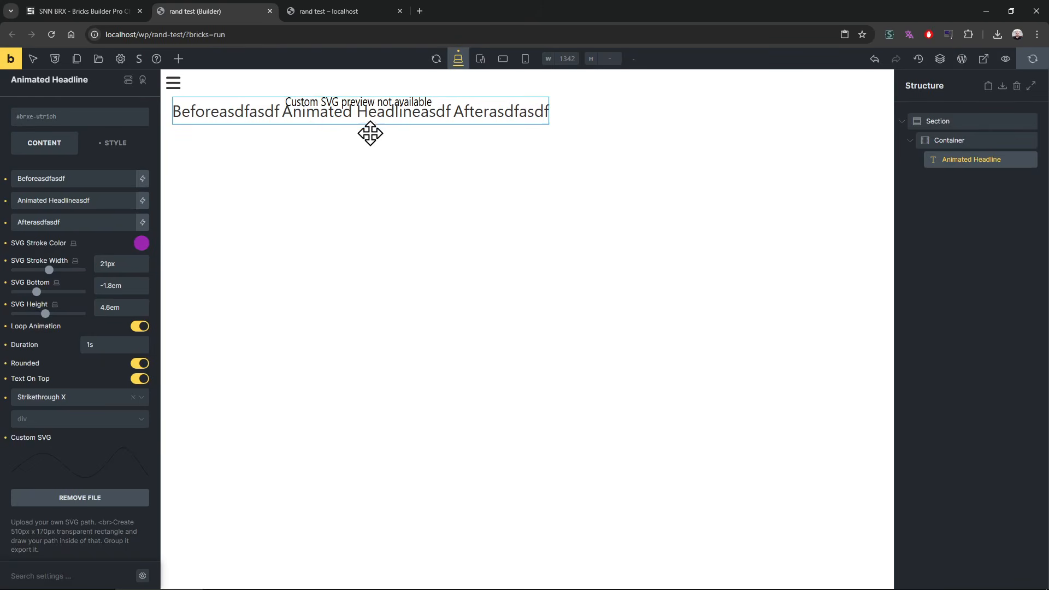
click(338, 11)
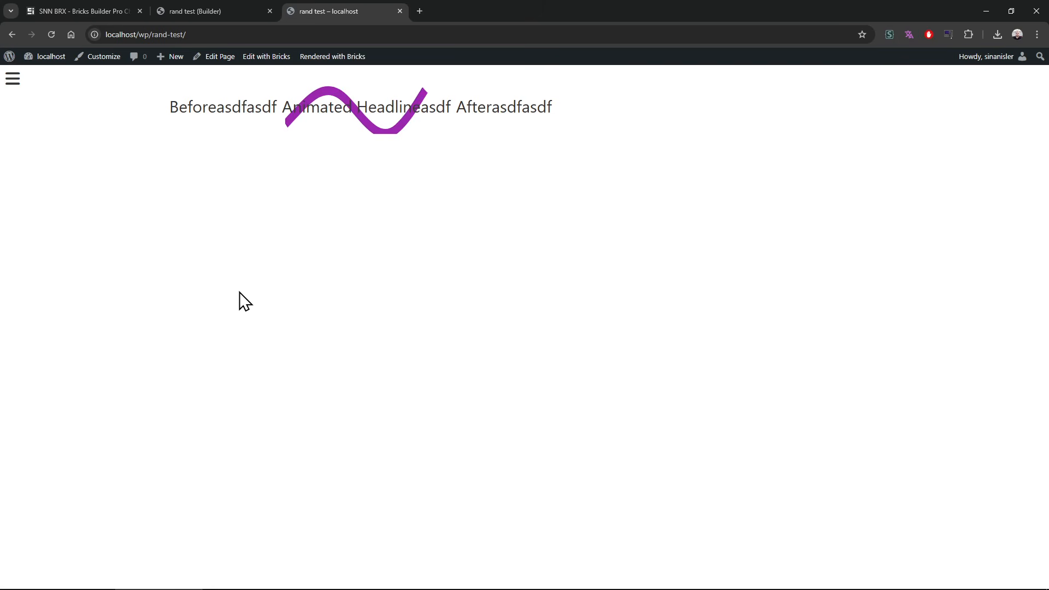
click(252, 7)
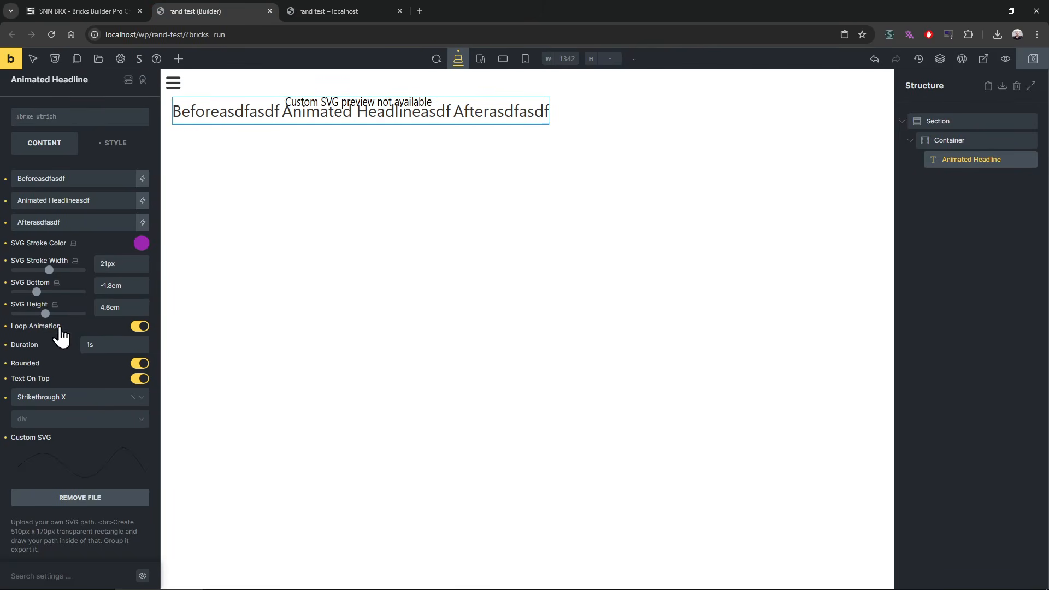
Step: Set the headline's SVG stroke width to 13px and check the rand test page before returning to the builder
drag(49, 270, 40, 270)
key(ctrl+Tab)
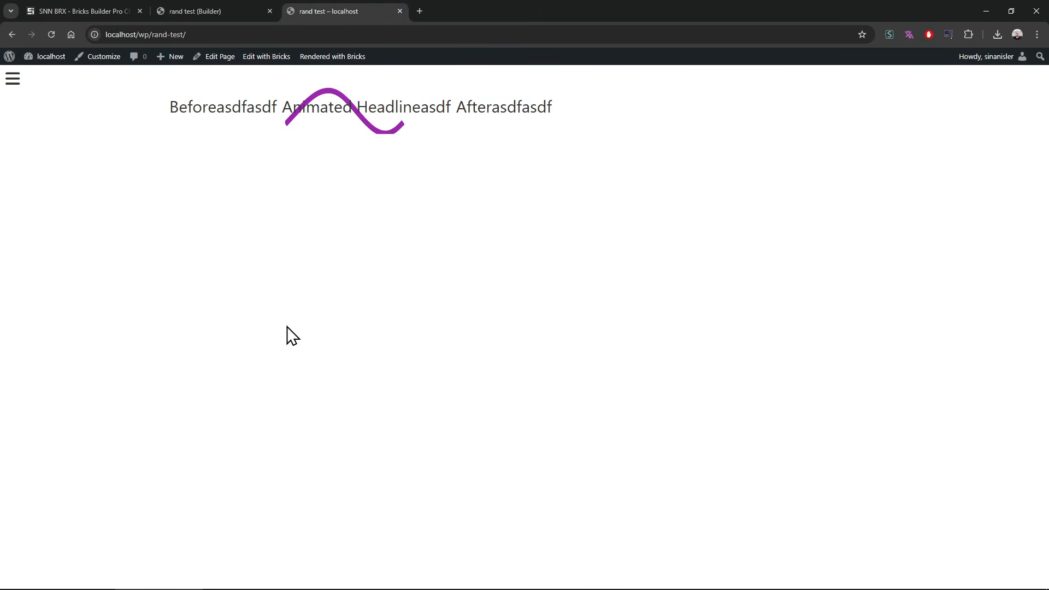
click(190, 8)
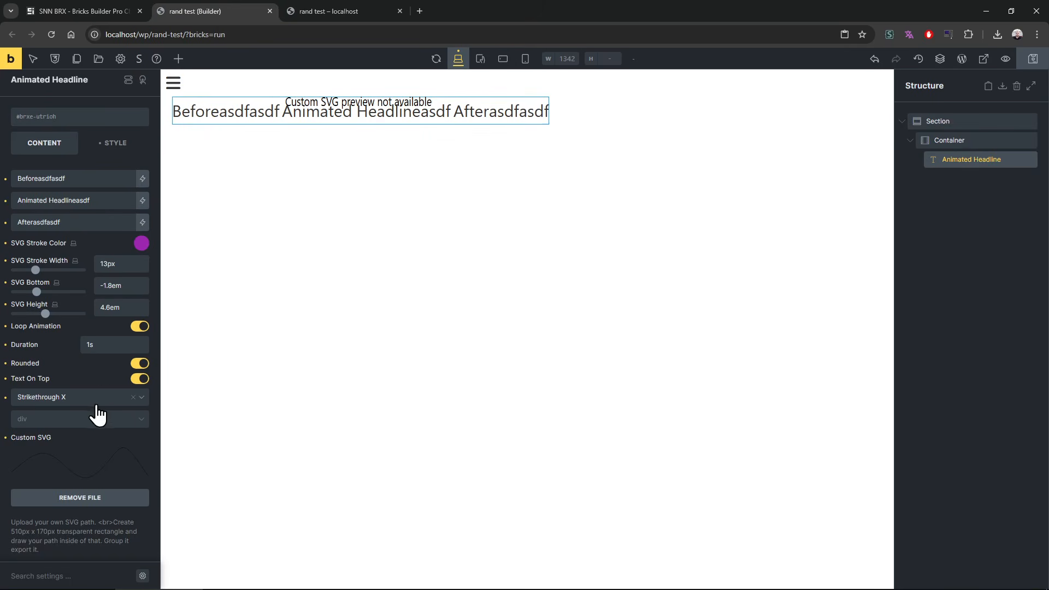
Step: Add an SVG Text Path element to the container and delete the Animated Headline element
click(179, 59)
text(svg)
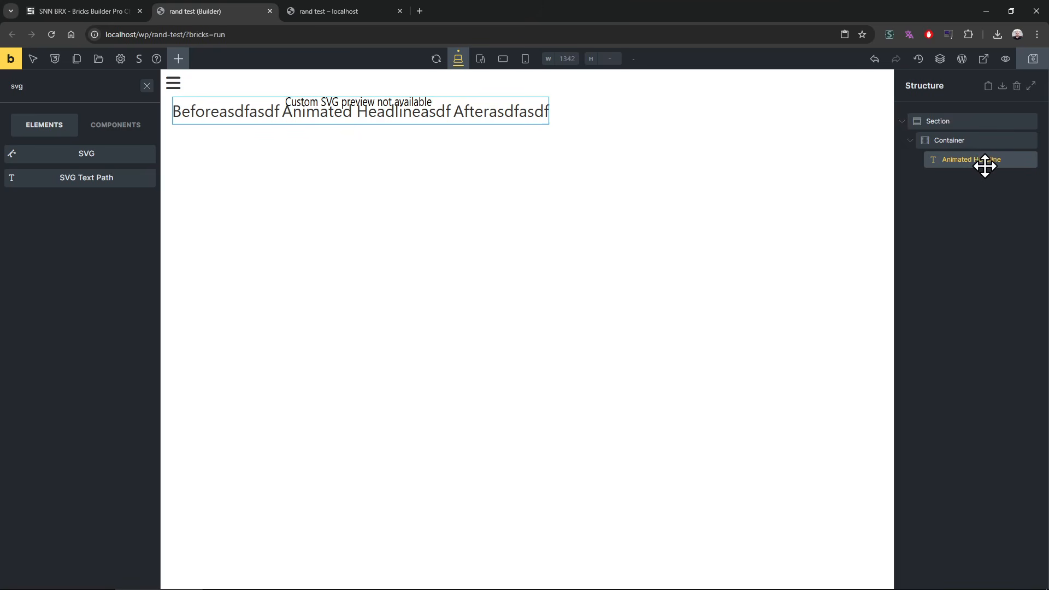
click(68, 189)
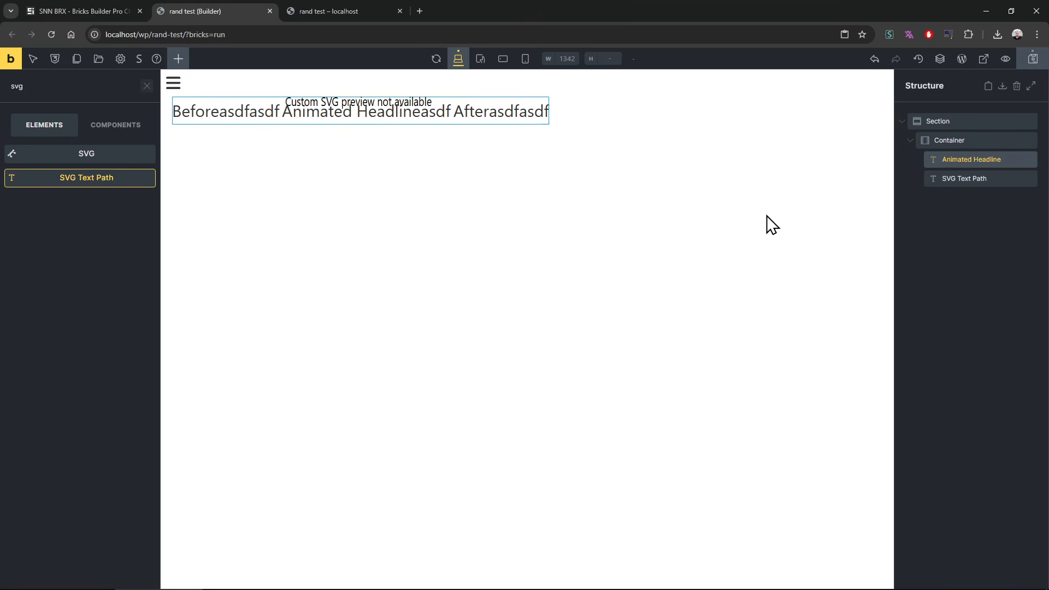
click(983, 180)
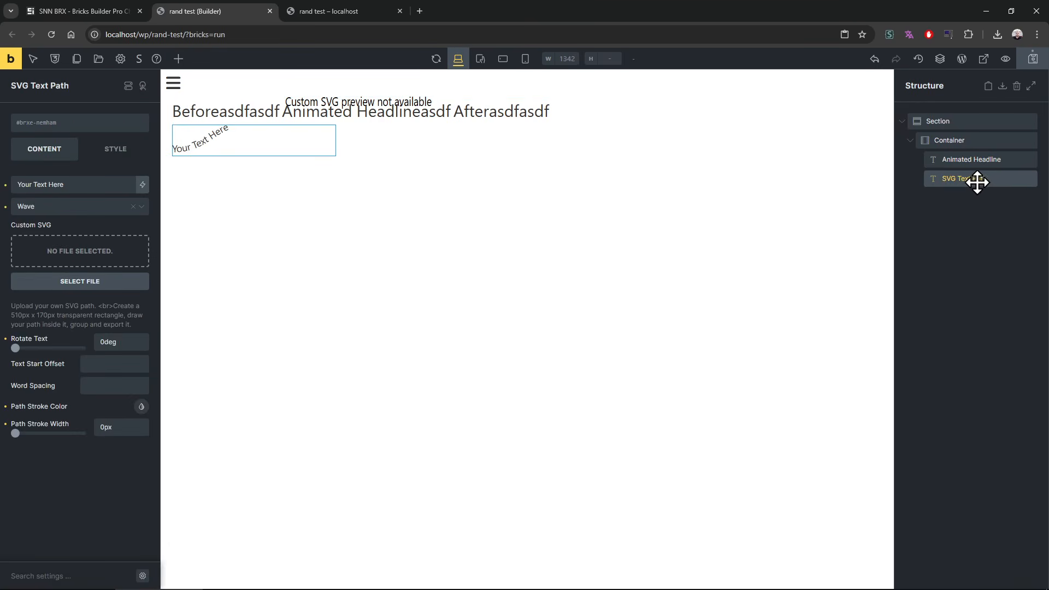
right_click(965, 159)
click(964, 228)
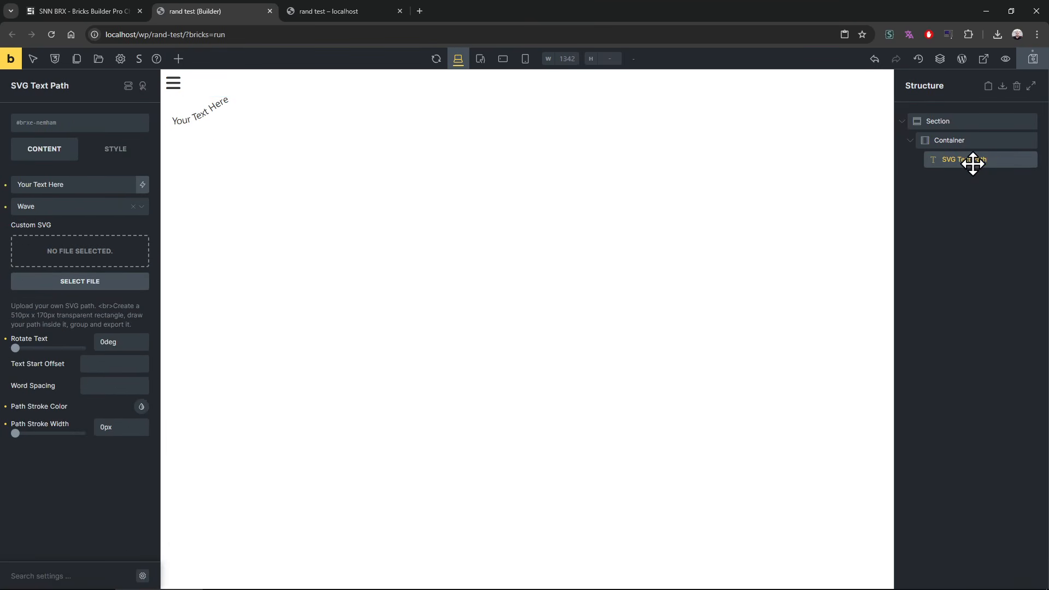
Step: Set the SVG Text Path's typography font size to 30 after trying 40
click(116, 149)
click(109, 262)
text(40)
drag(109, 263, 64, 264)
text(30)
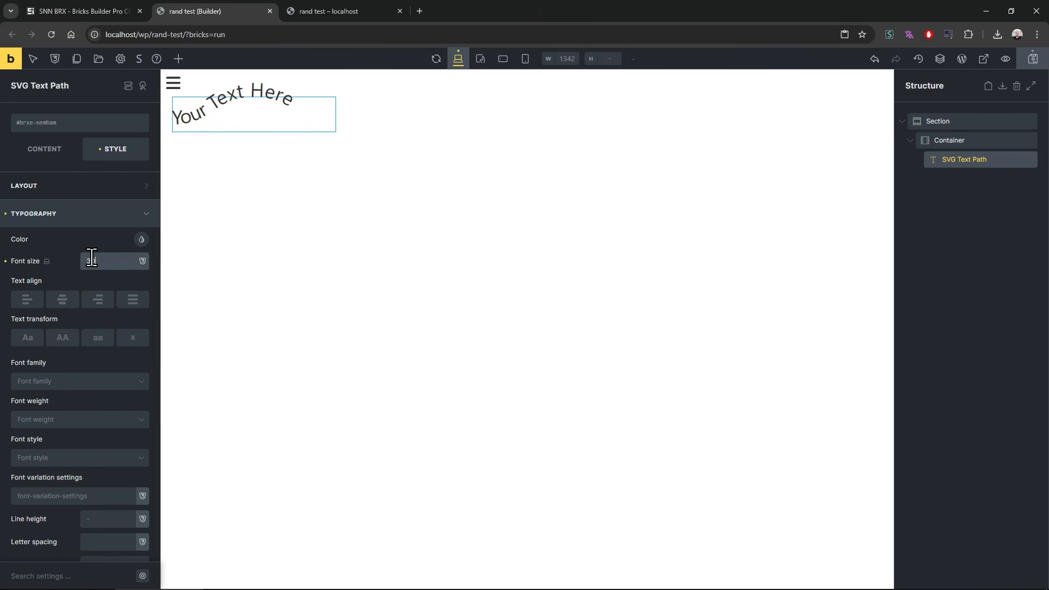
click(47, 156)
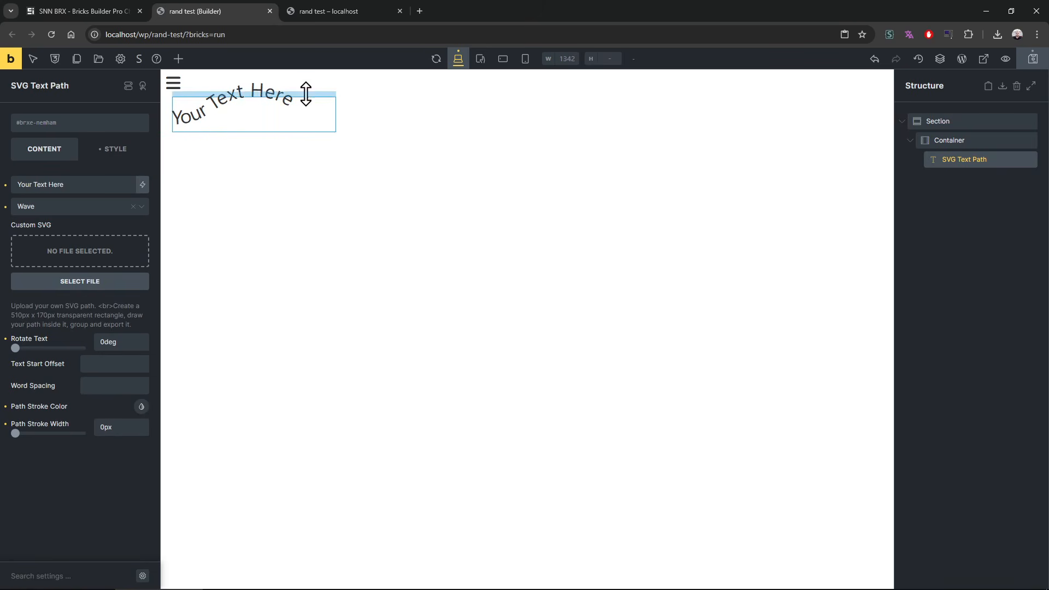
Step: Append filler words to "Your Text Here" and try the Arc, Circle and Elypse paths before choosing Spiral
click(85, 179)
text(a dasd asd asdasdas c)
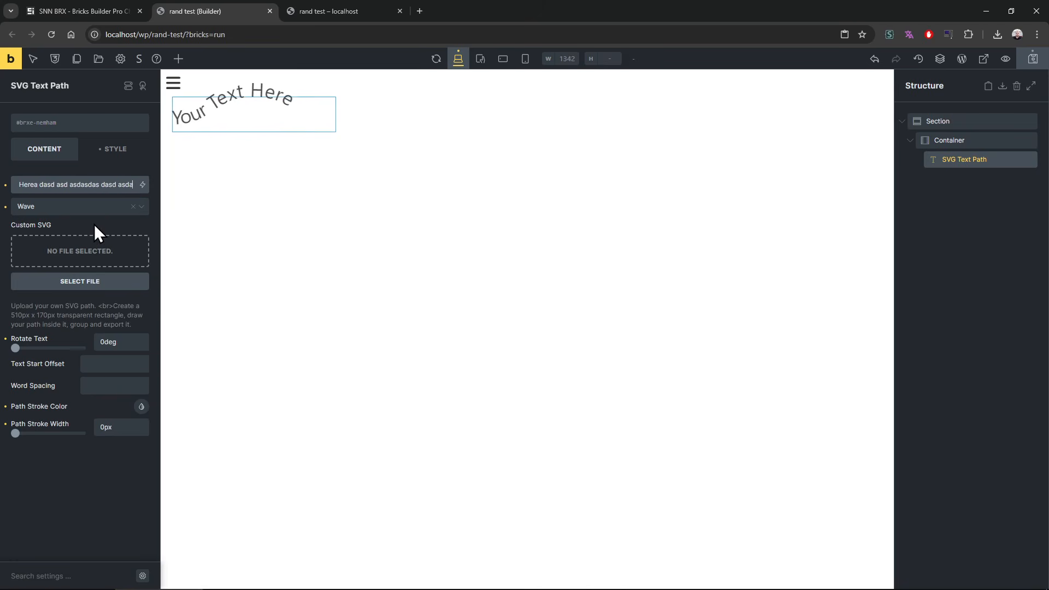
click(71, 213)
click(63, 241)
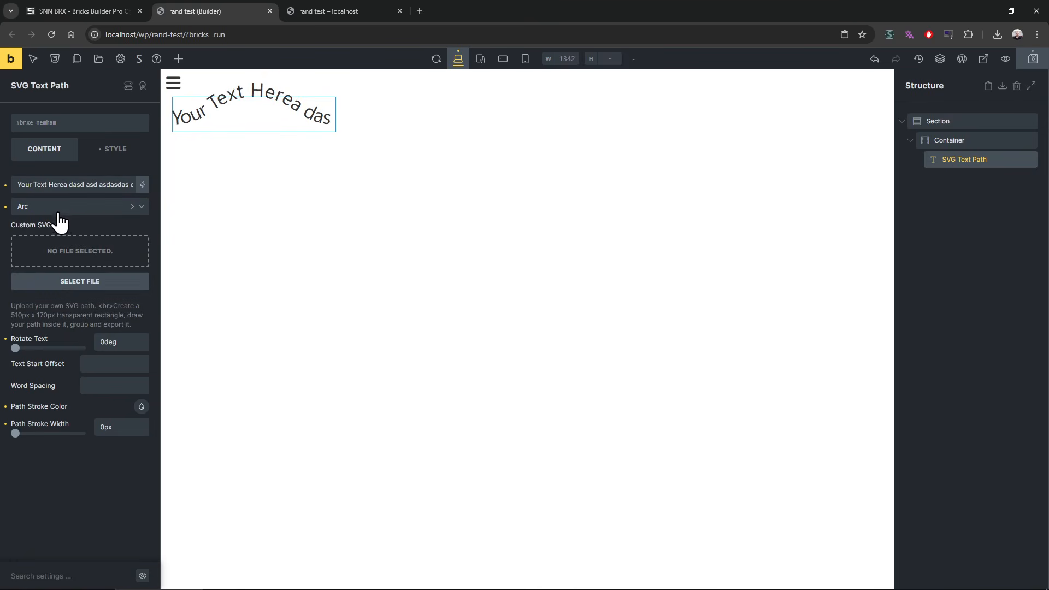
click(64, 213)
click(61, 258)
click(64, 216)
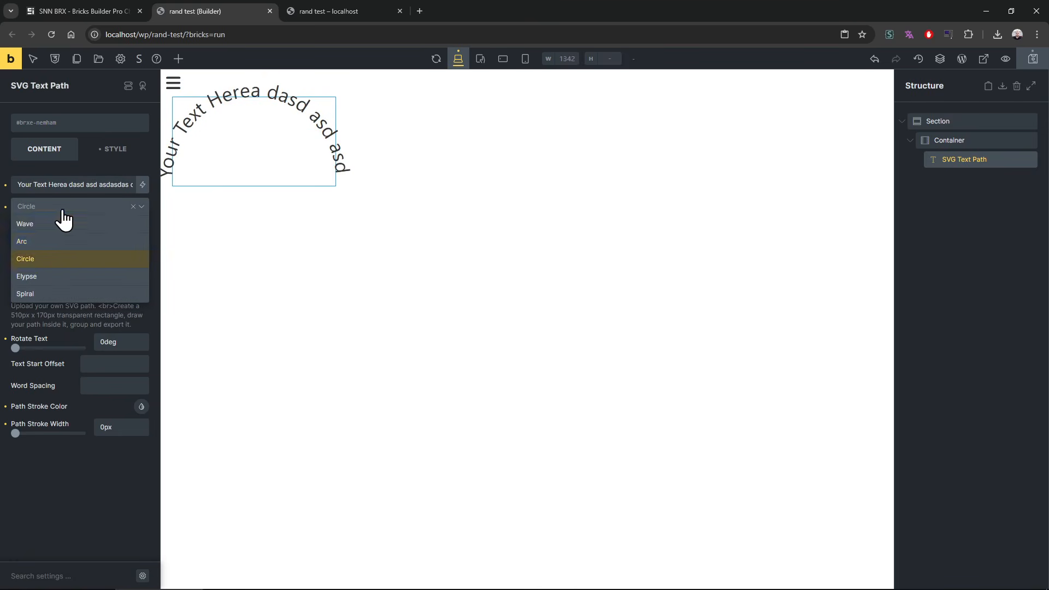
click(63, 277)
click(70, 207)
click(49, 293)
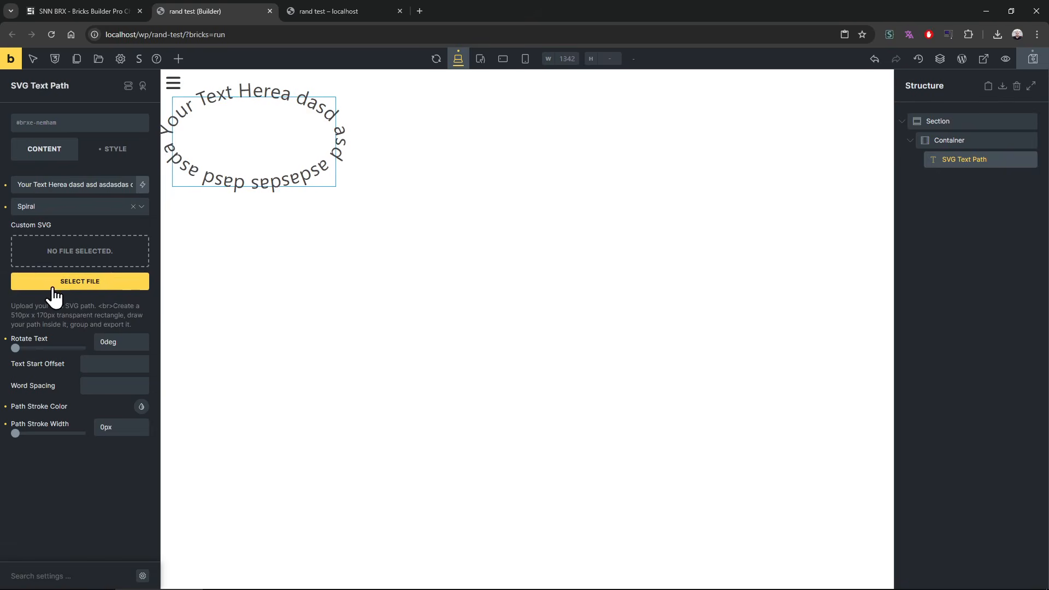
Step: Lengthen the path text by repeating it and rotate the text to 102deg
click(94, 186)
key(ctrl+a)
key(Right)
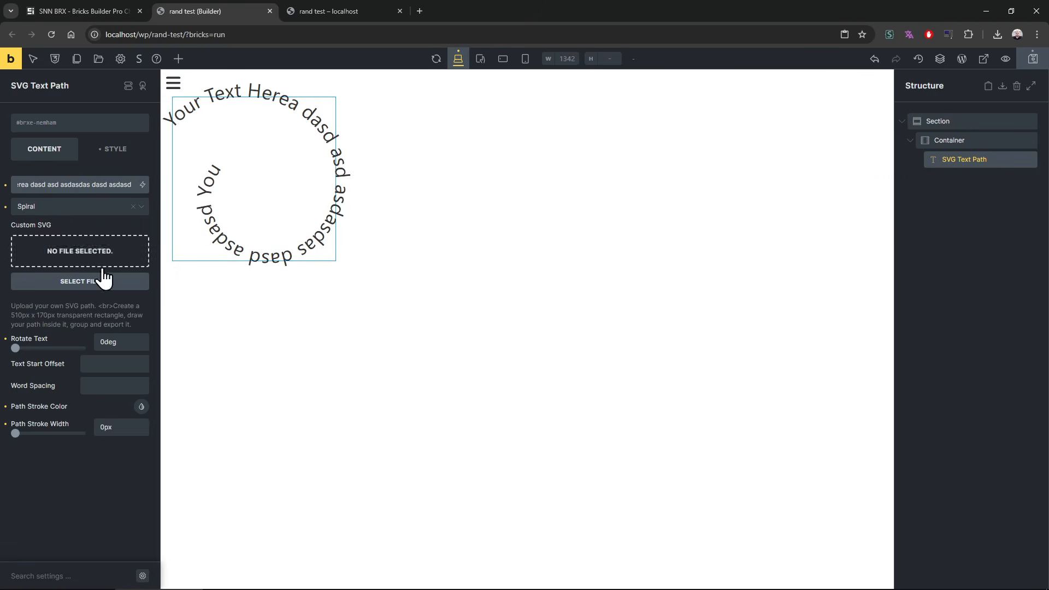
drag(16, 349, 72, 348)
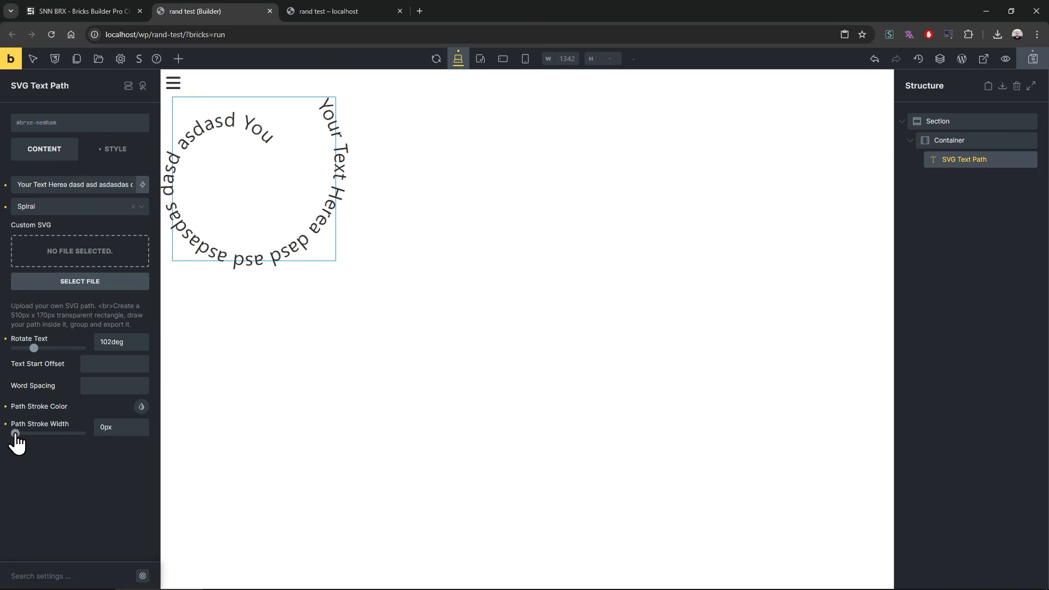
Step: Set the path stroke width to 1px and the path stroke color to red
mouse_move(15, 434)
mouse_down()
mouse_move(48, 434)
mouse_move(17, 435)
mouse_up()
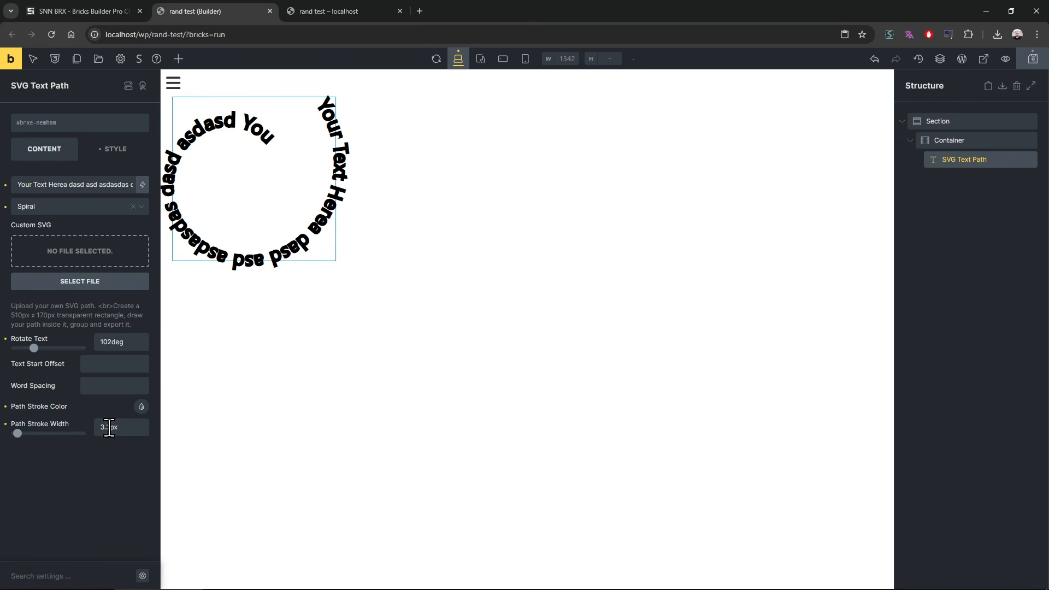
drag(108, 428, 95, 437)
text(1)
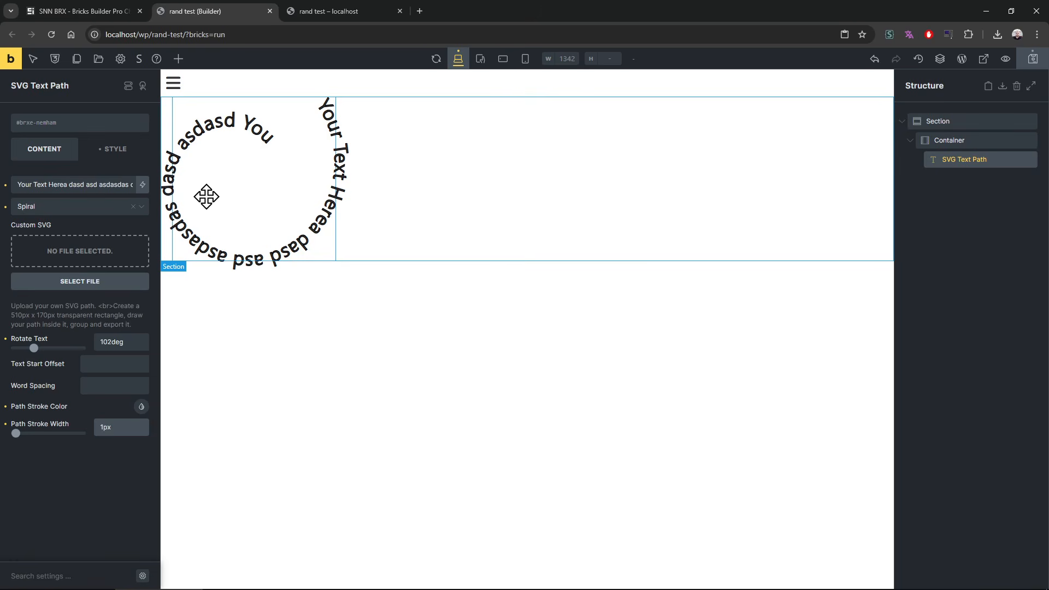
click(142, 407)
click(111, 454)
click(86, 404)
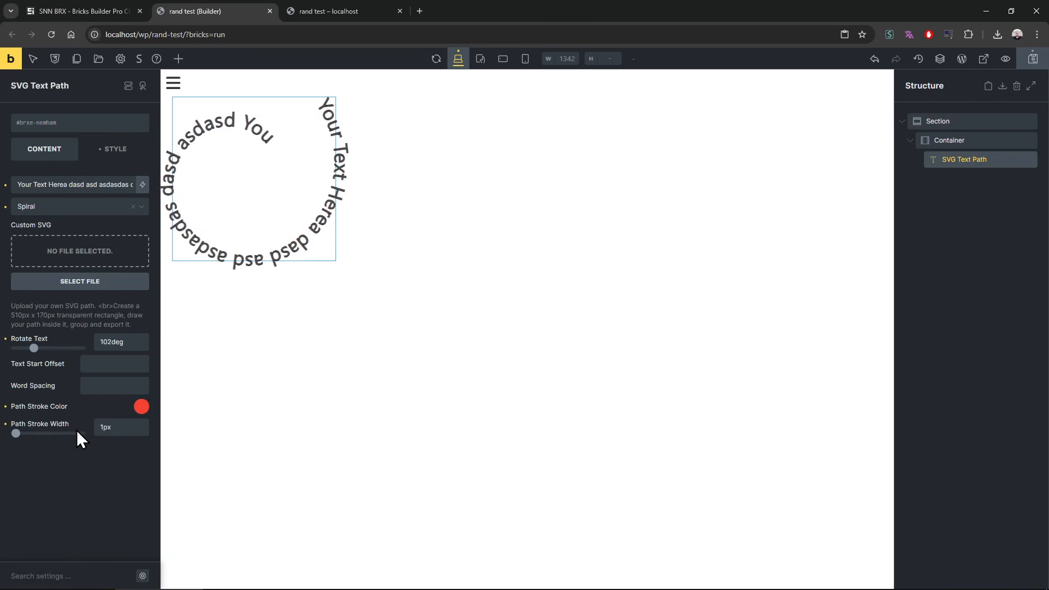
Step: Set the path text's font weight to 900 in its typography settings
click(115, 149)
click(66, 211)
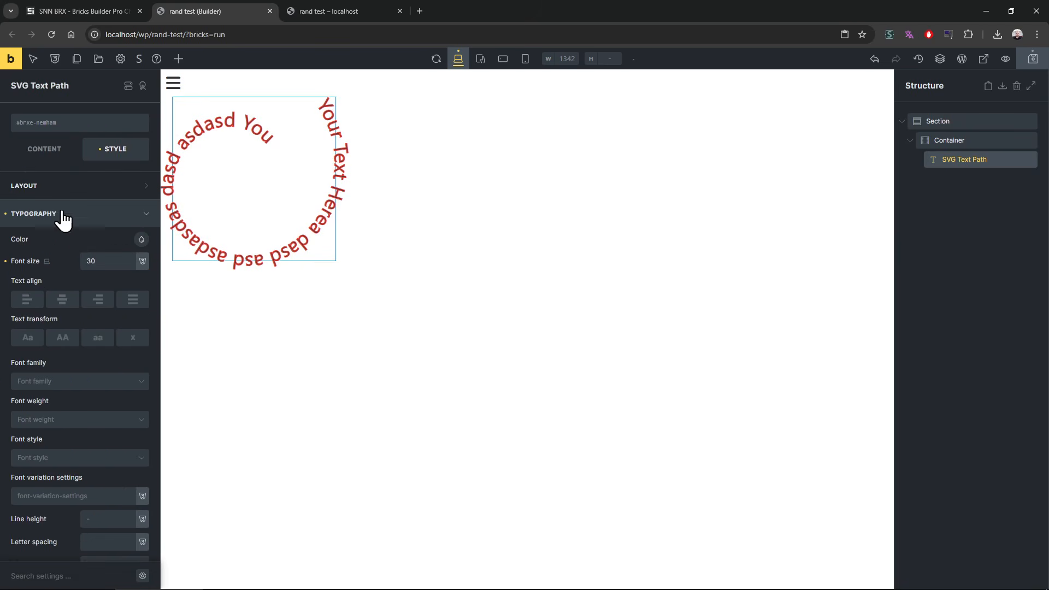
click(66, 425)
scroll(63, 465, down, 3)
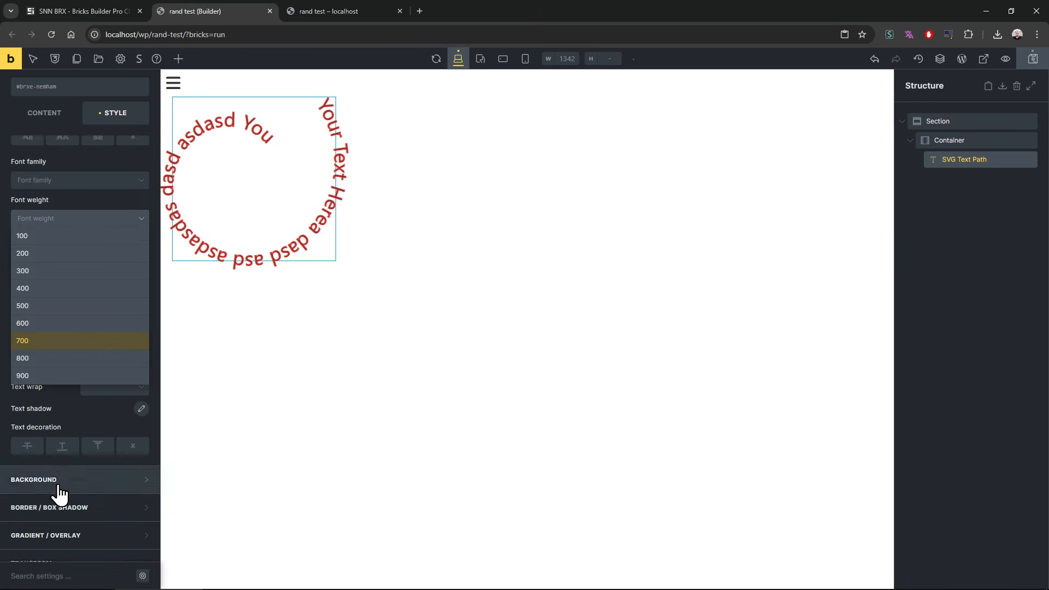
click(54, 372)
scroll(55, 372, up, 2)
scroll(76, 200, up, 2)
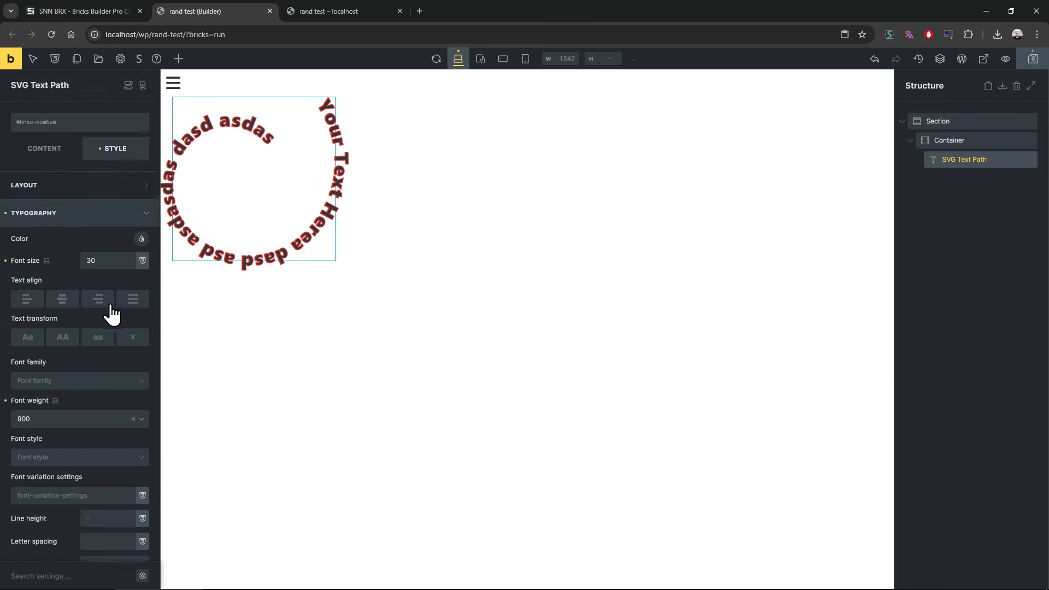
Step: Try purple and other text colors before choosing #cddc39, and go back to the element's content settings
click(142, 238)
click(124, 281)
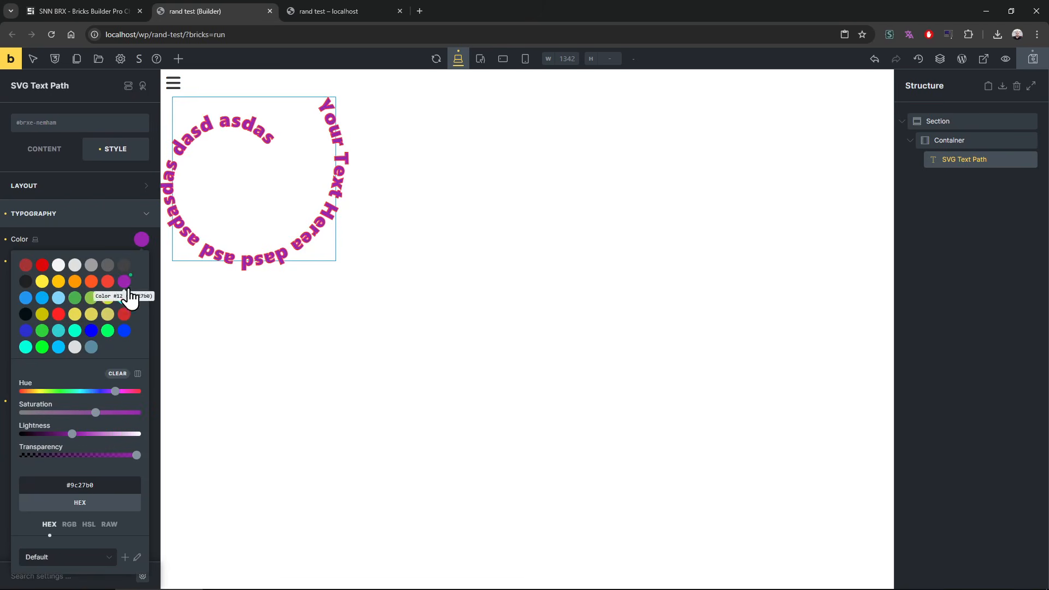
click(91, 282)
click(123, 316)
click(108, 299)
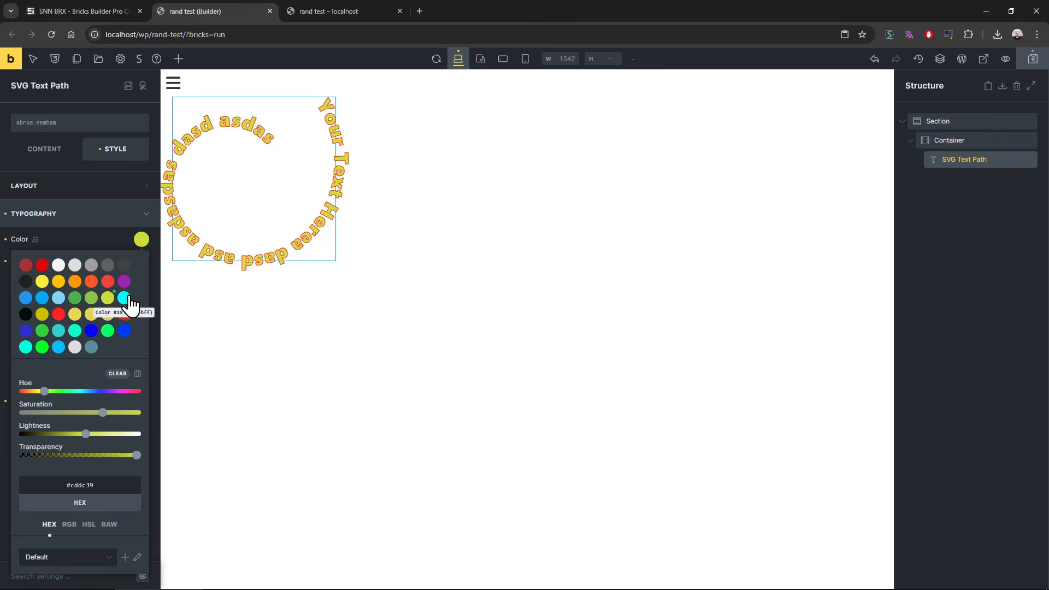
click(94, 239)
click(56, 153)
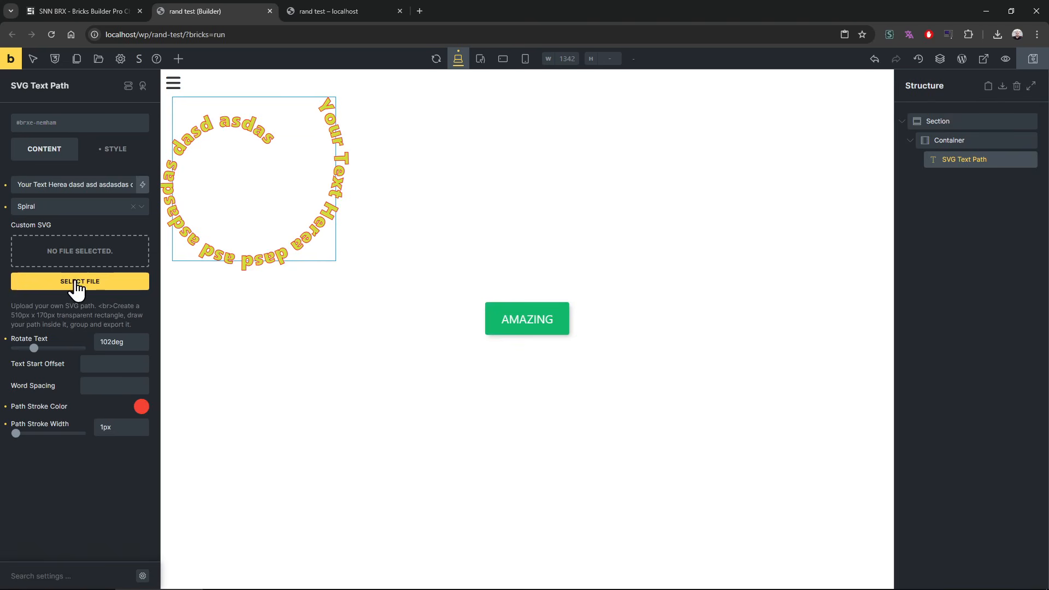
Step: Insert the wavy line SVG from the media library as the text path's custom SVG
click(69, 209)
click(68, 213)
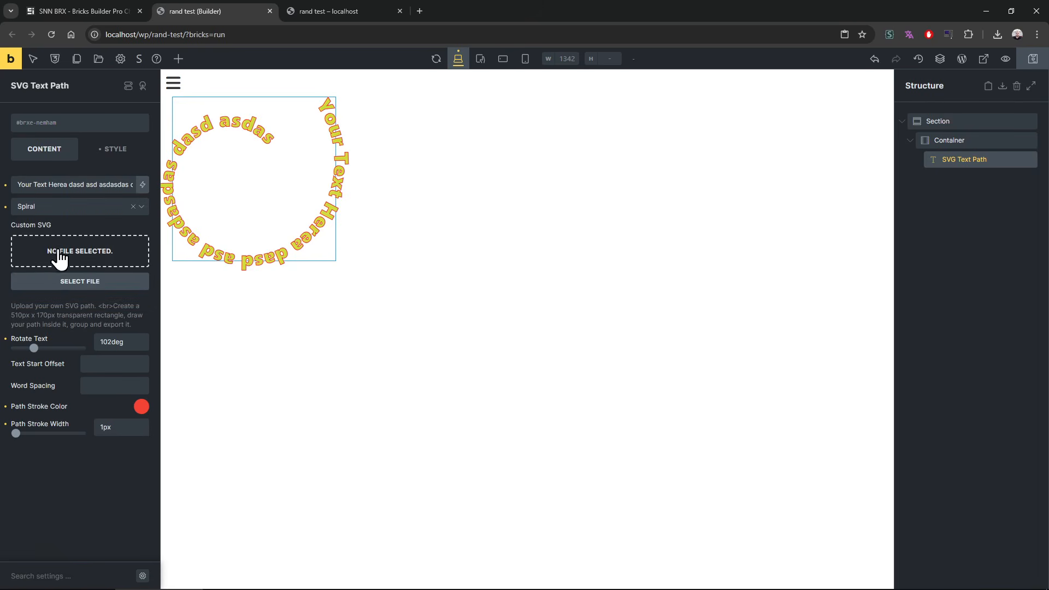
click(61, 264)
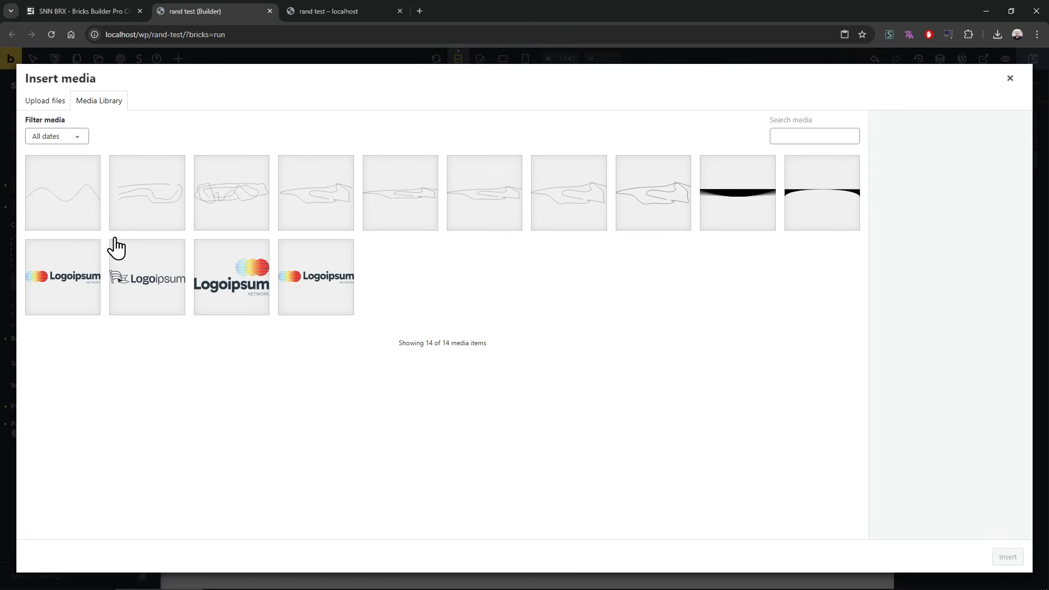
click(66, 207)
click(1008, 557)
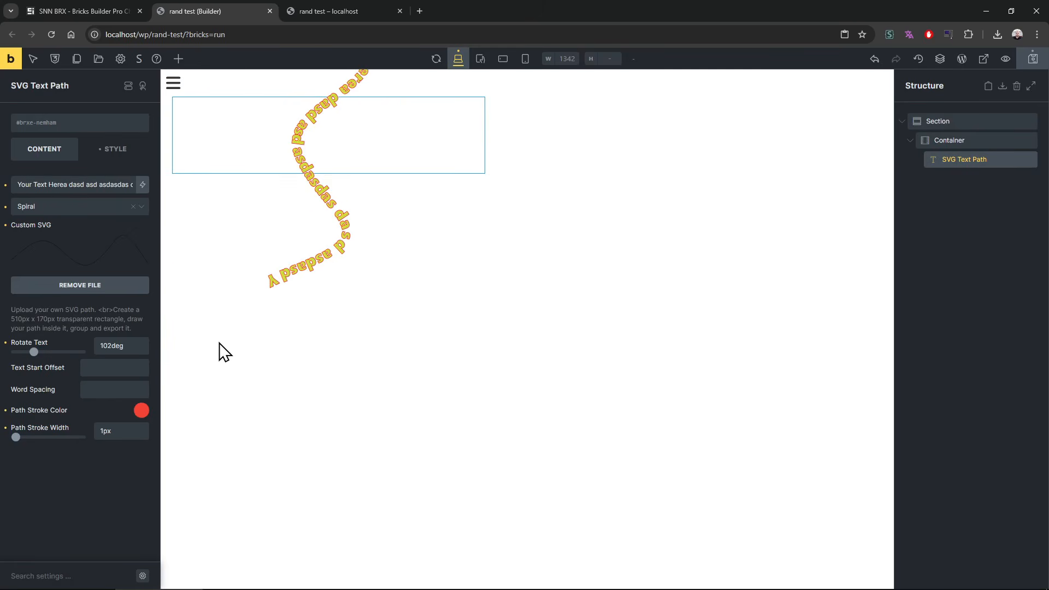
Step: Clear the text path's rotation value and save the page
double_click(126, 351)
key(BackSpace)
click(112, 494)
key(ctrl+s)
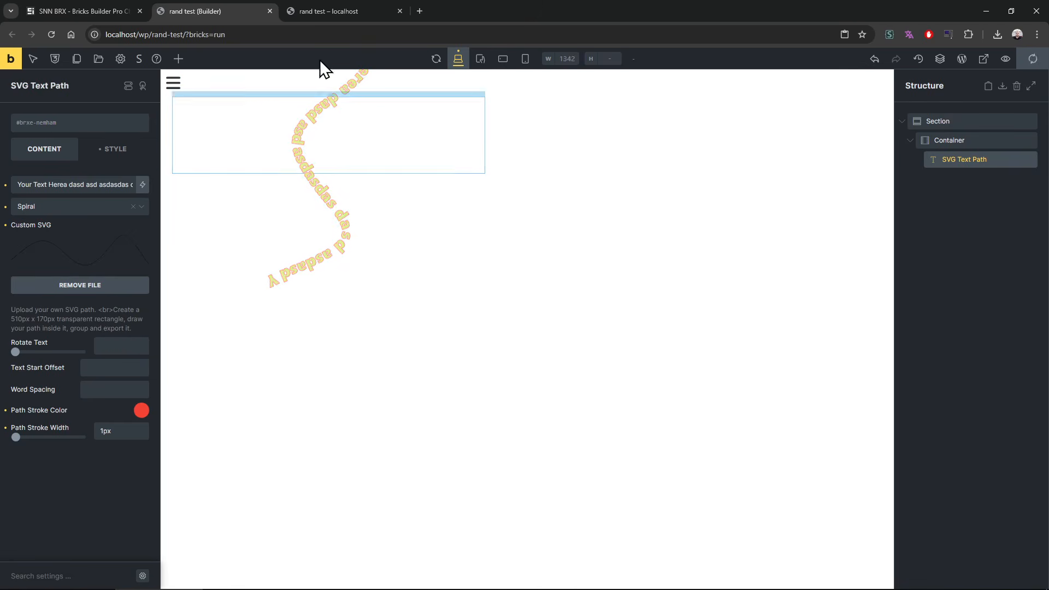
Step: Reload the rand test page, check that the wavy text is selectable, and return to the builder
click(325, 7)
key(F5)
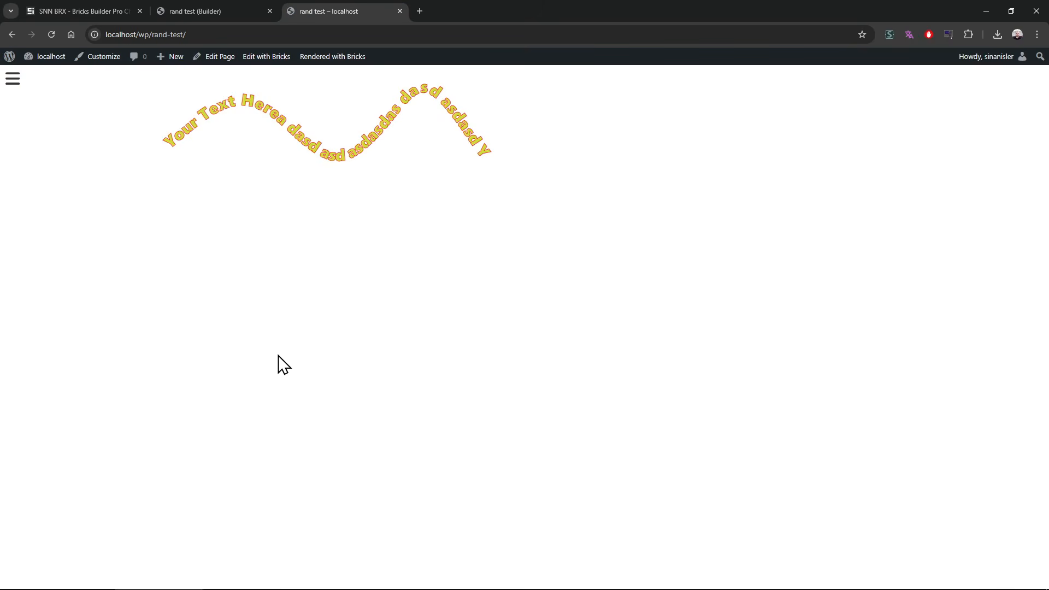
mouse_move(272, 71)
mouse_down()
mouse_move(355, 112)
mouse_move(494, 100)
mouse_move(529, 138)
mouse_up()
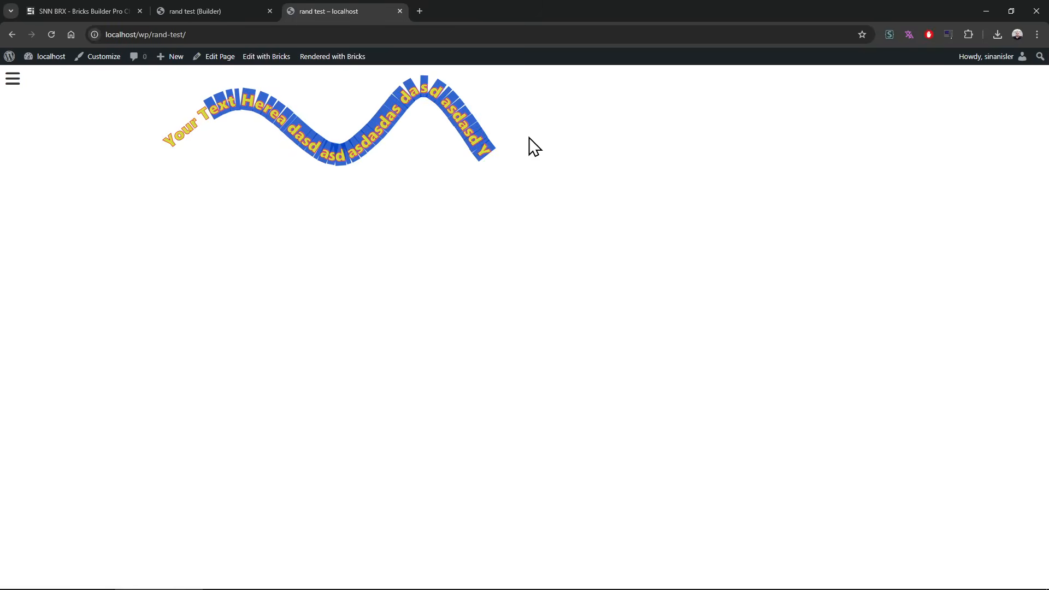
click(318, 195)
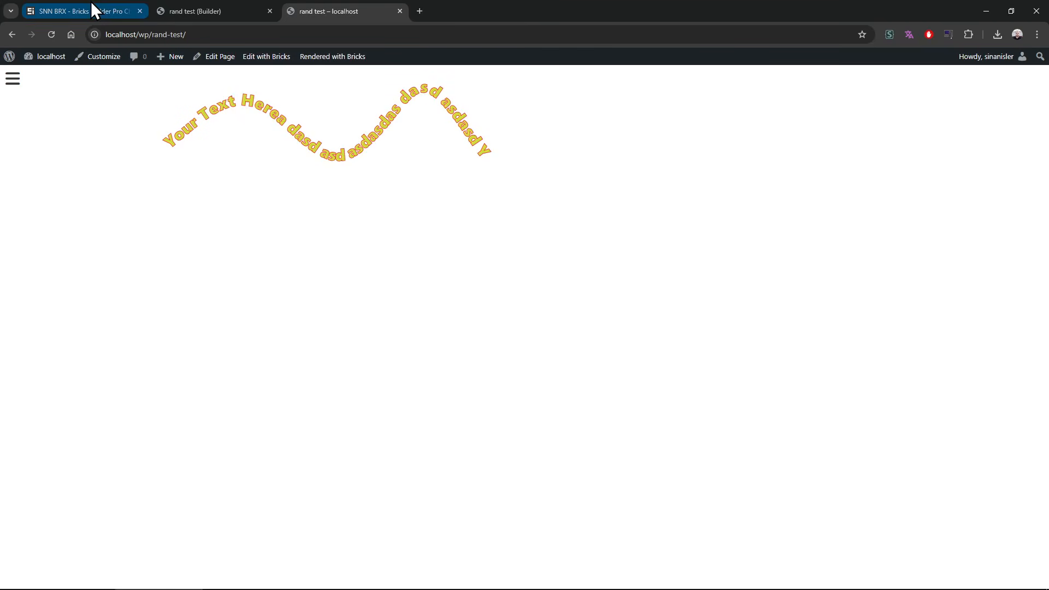
click(235, 10)
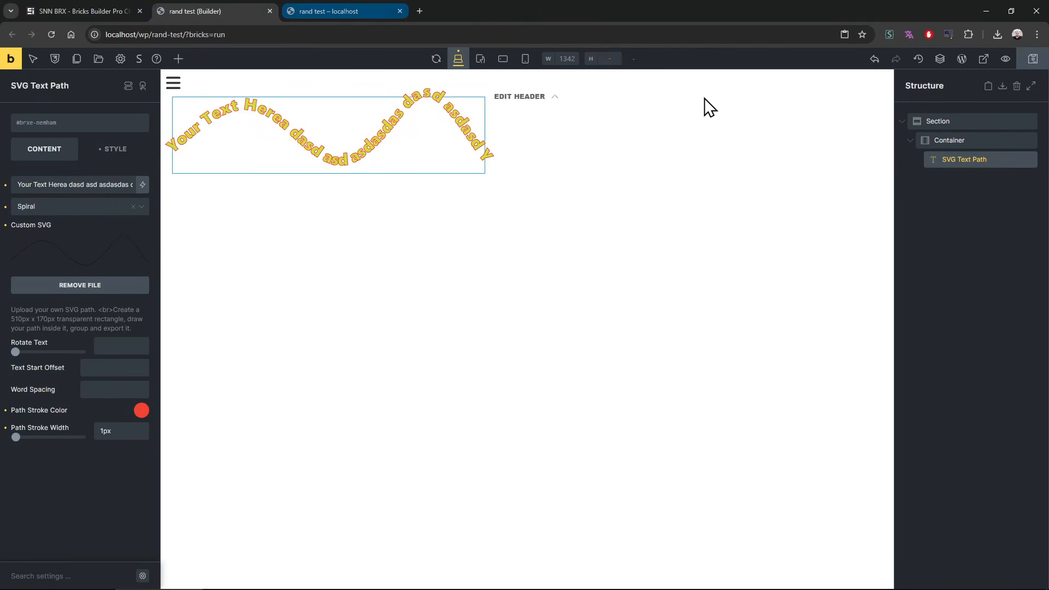
Step: Delete the SVG Text Path element and review the v0.214 entries in the SNN-BRX changelog
right_click(968, 163)
click(956, 229)
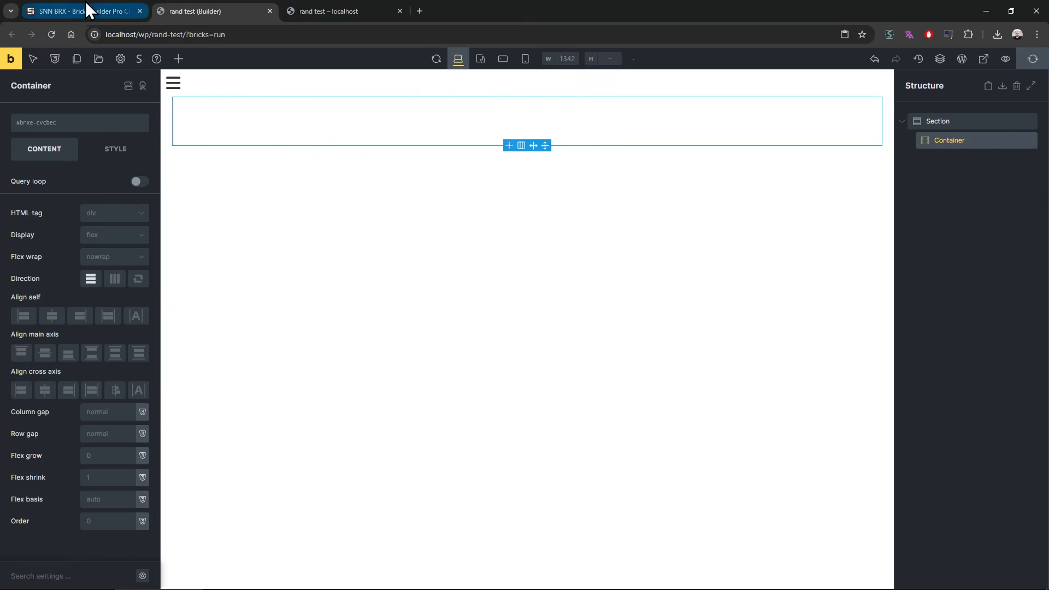
click(82, 10)
scroll(138, 202, up, 2)
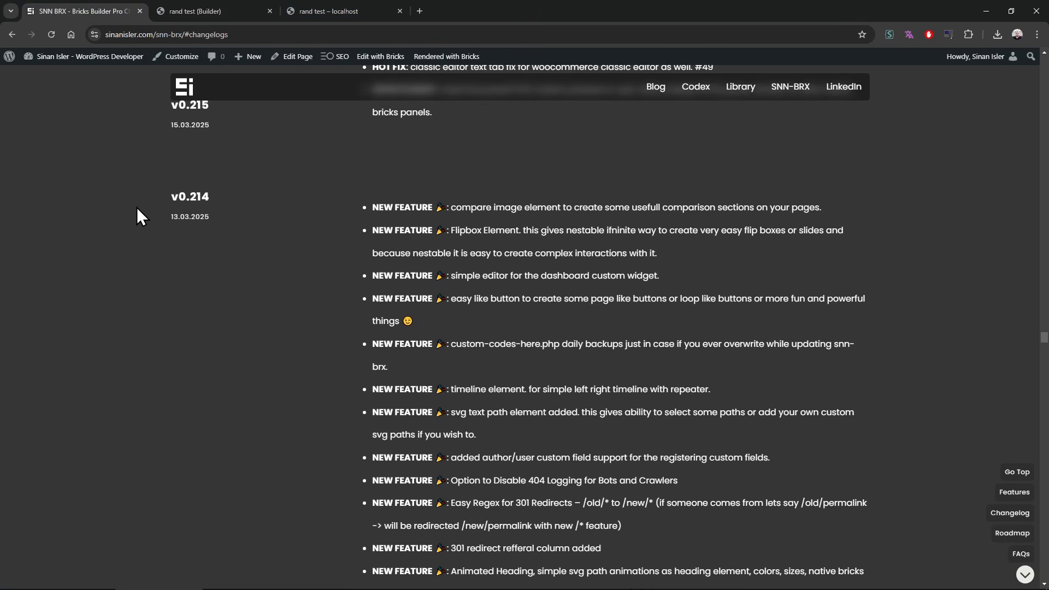
Step: Add a Flipbox (Nestable) element inside the container on the rand test page and place two Basic Text elements in it
click(217, 4)
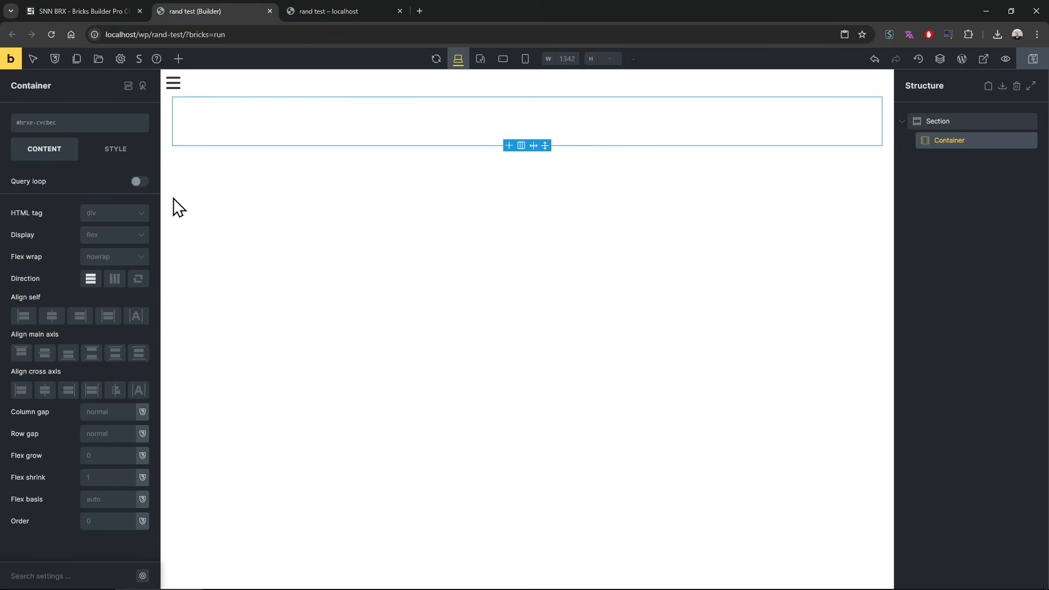
click(176, 59)
text(flip)
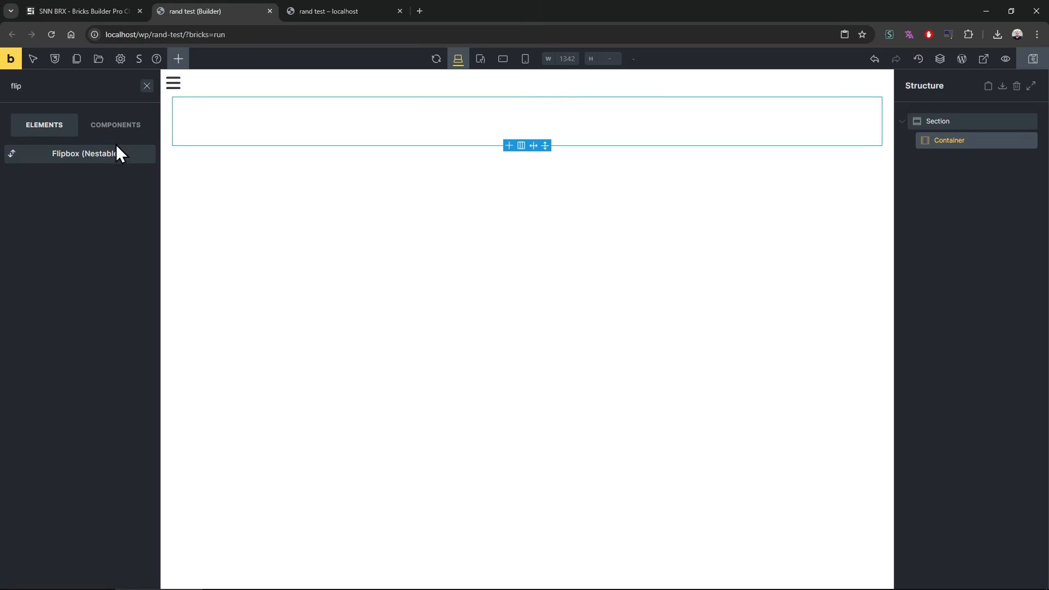
drag(117, 151, 983, 169)
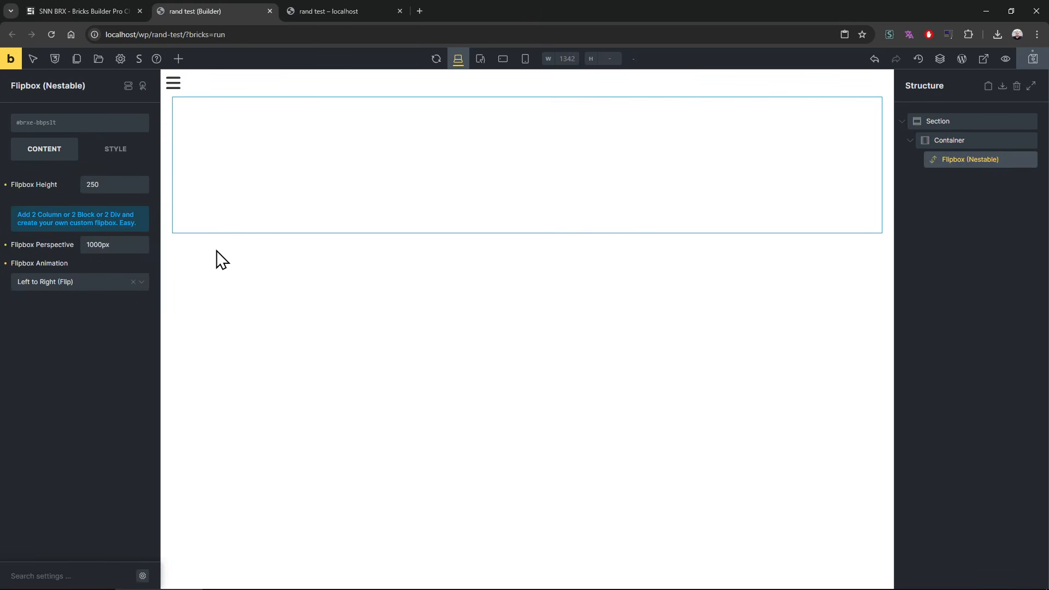
click(178, 59)
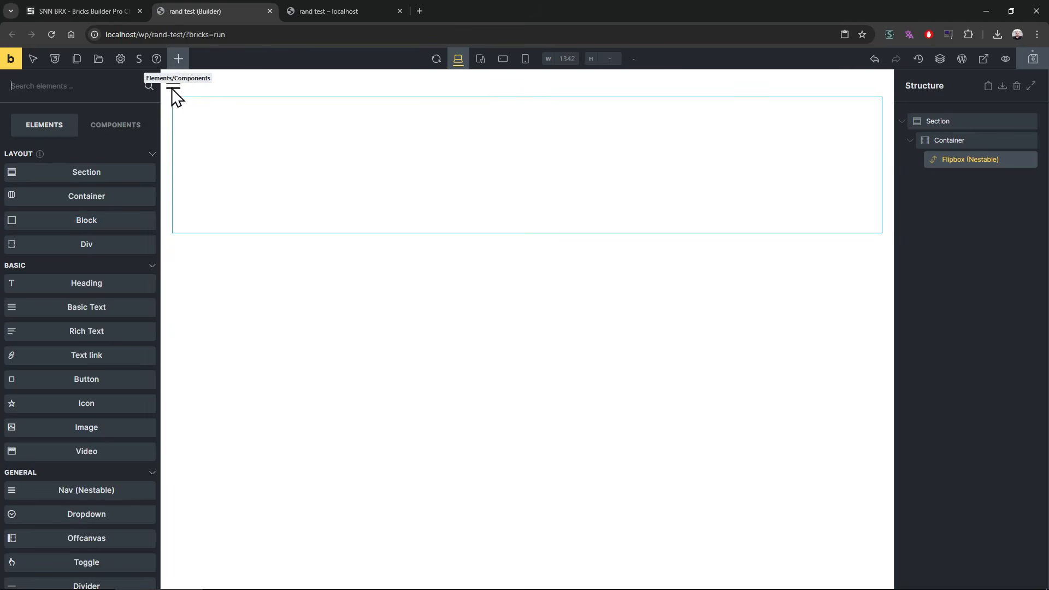
click(104, 321)
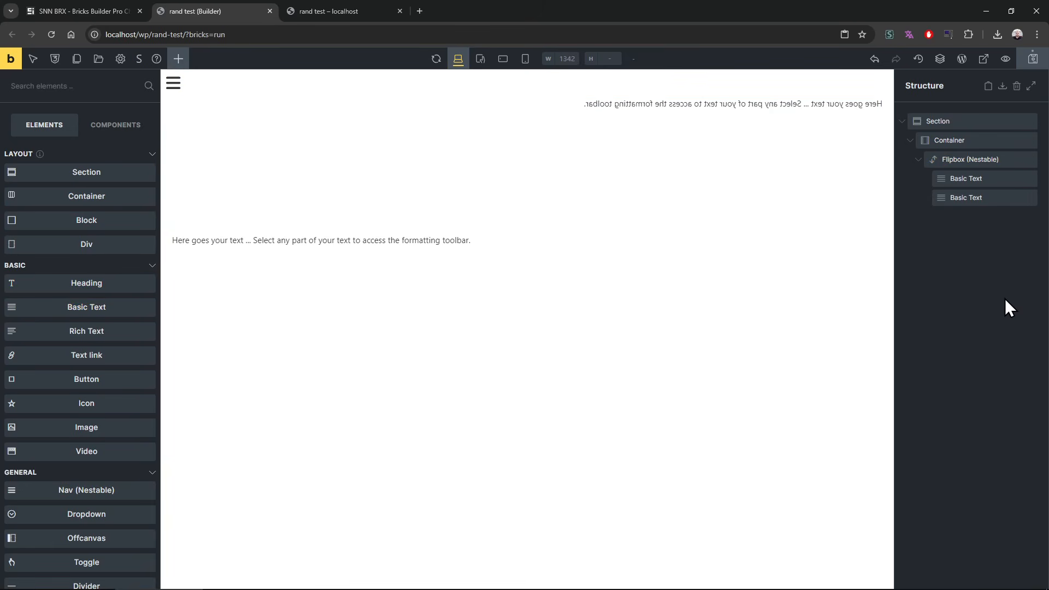
Step: Set the flipbox's width to 200px and preview its flip on the rand test page
click(984, 159)
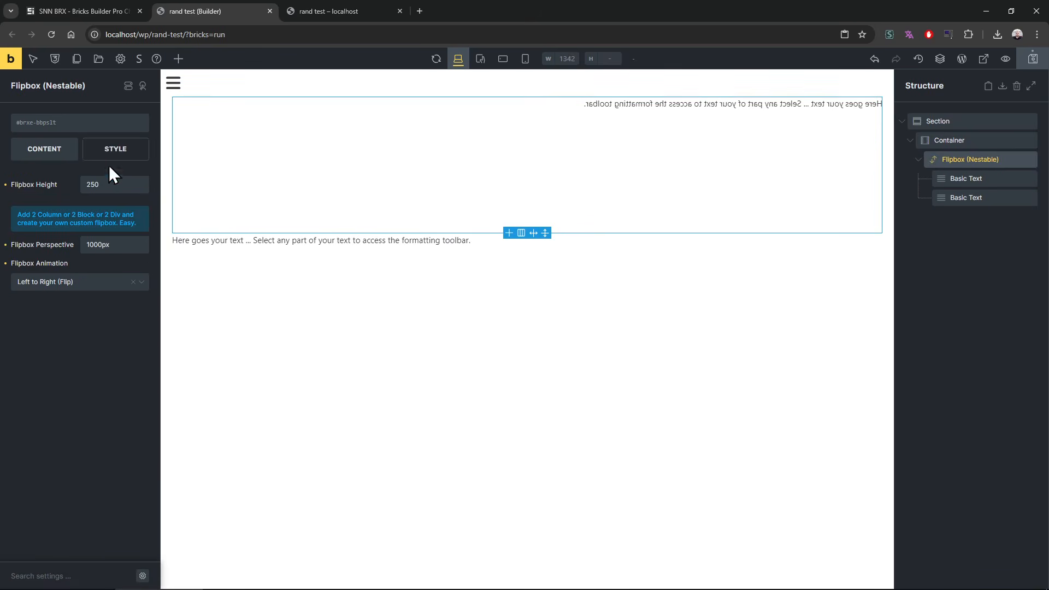
click(115, 156)
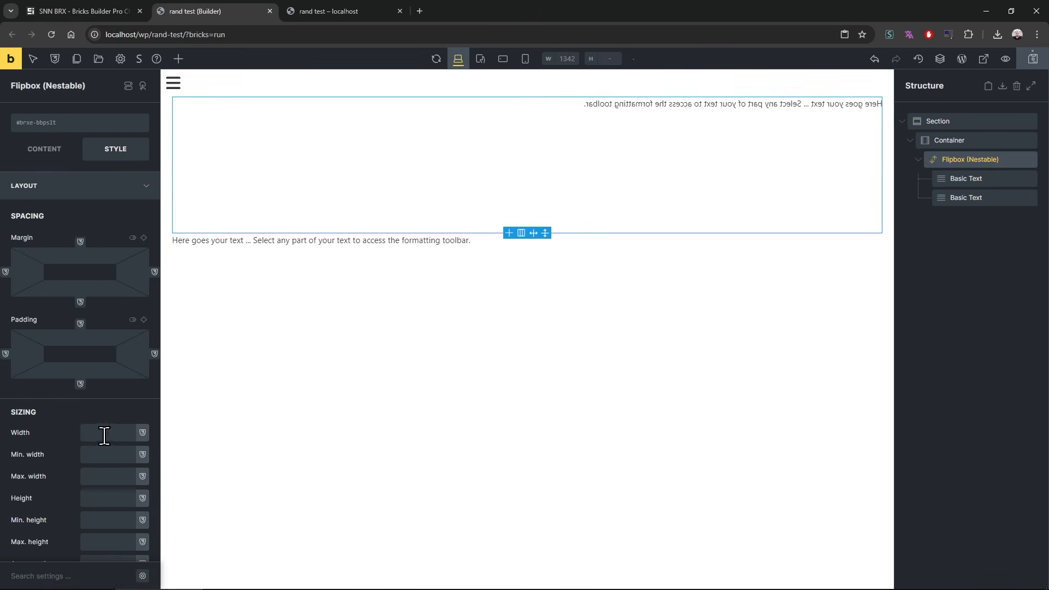
click(106, 432)
text(200px)
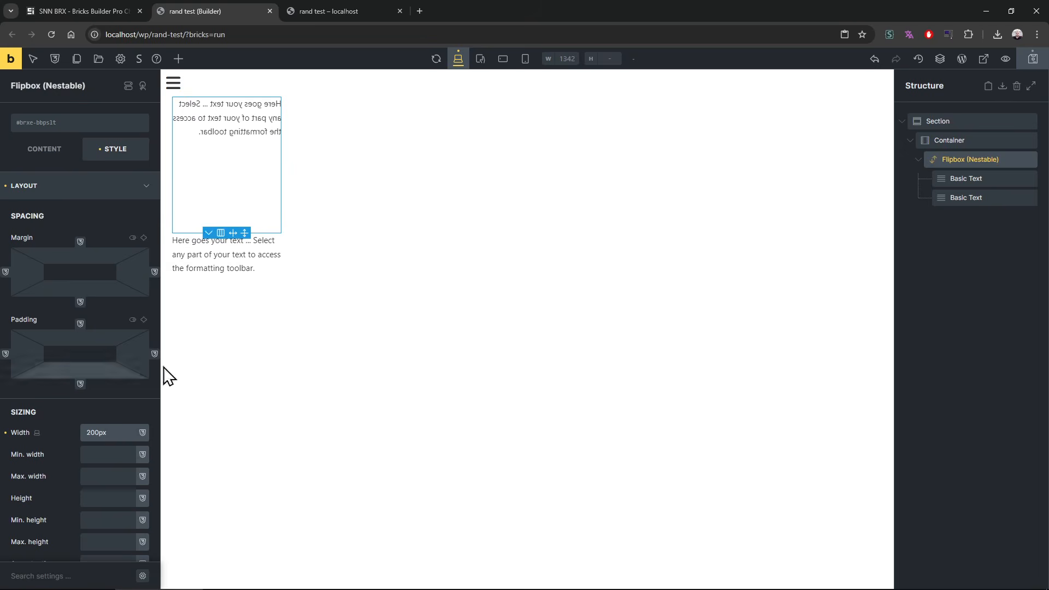
click(375, 12)
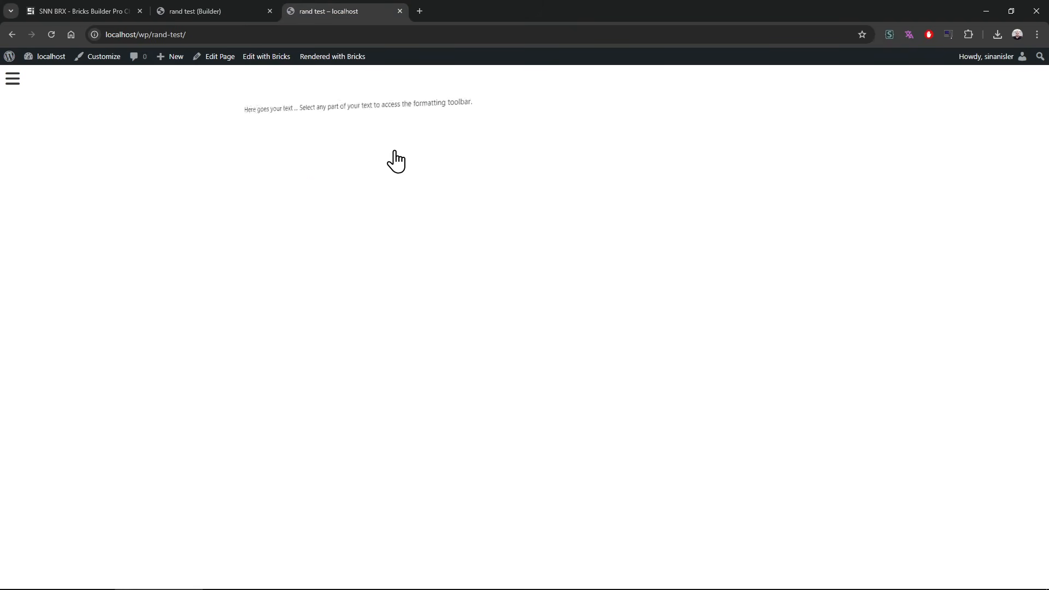
click(253, 9)
Step: Wrap the flipbox in a Block and clear the flipbox's own width value
right_click(968, 166)
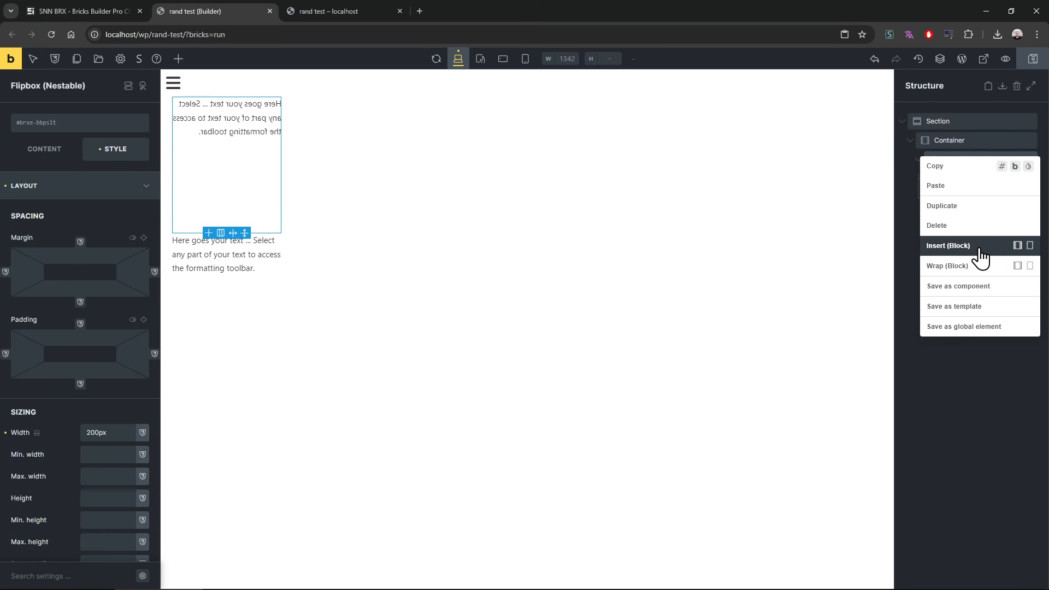
click(978, 268)
click(975, 182)
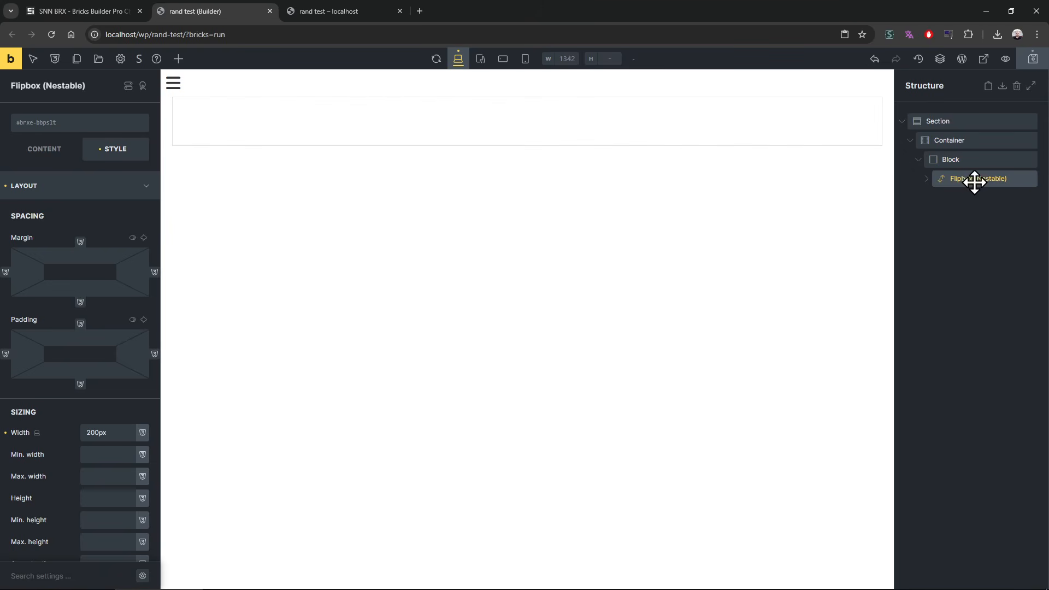
click(119, 432)
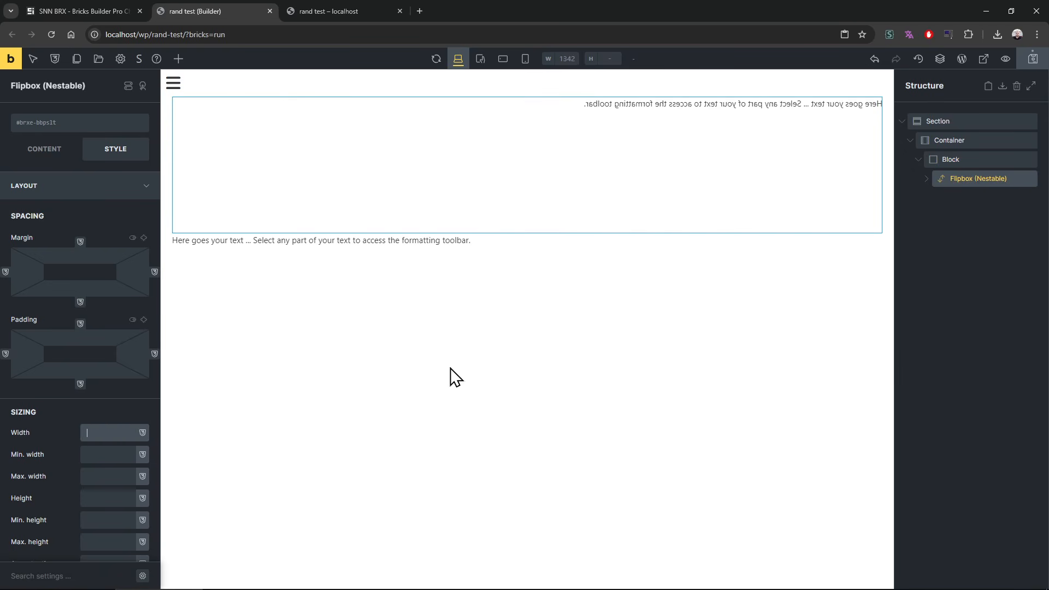
Step: Set the width of the Block wrapping the flipbox to 330
click(963, 160)
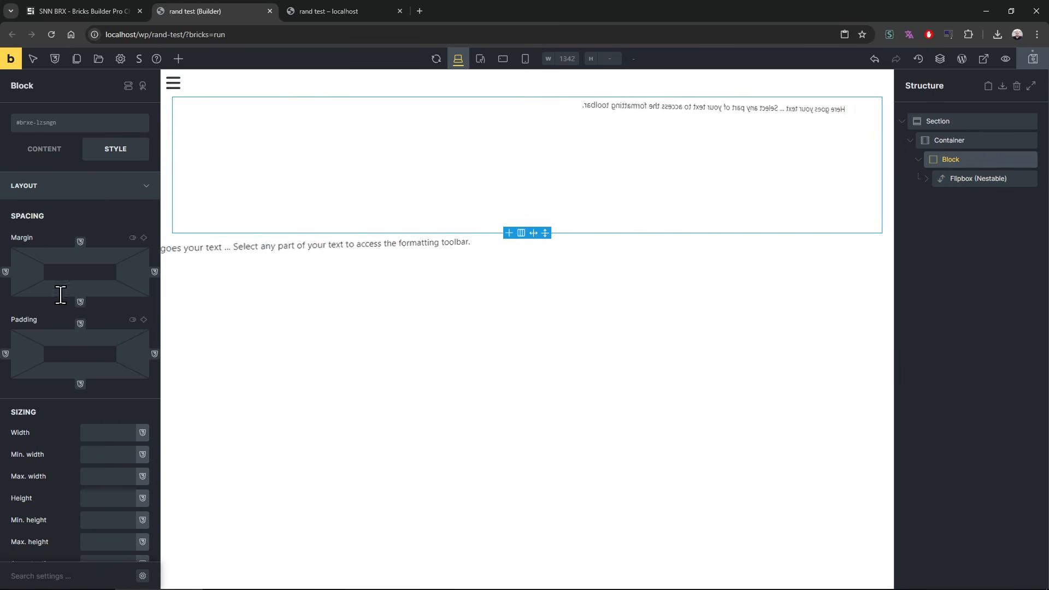
click(110, 432)
text(200)
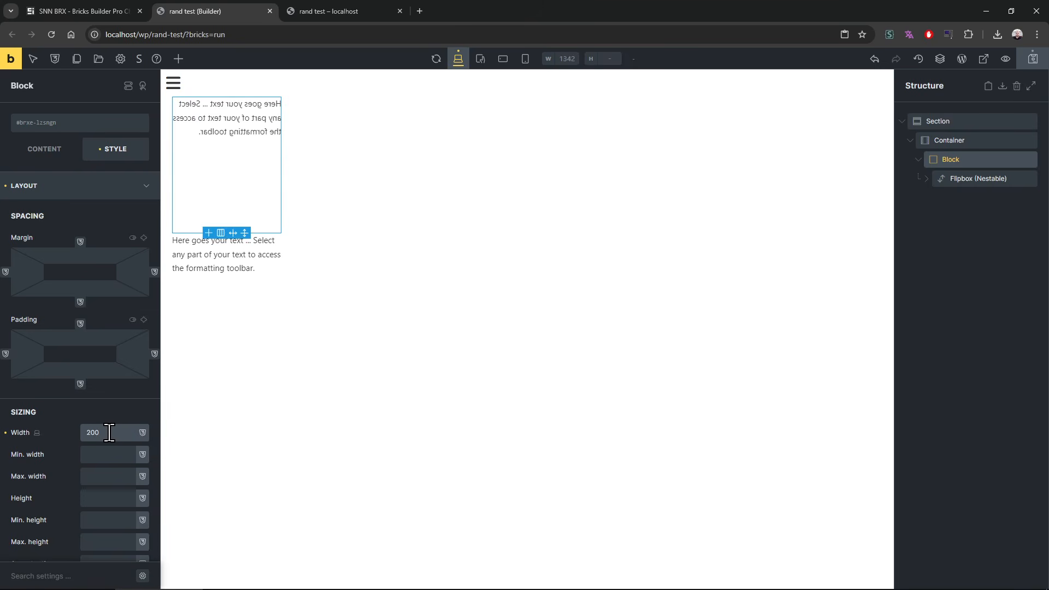
text(330)
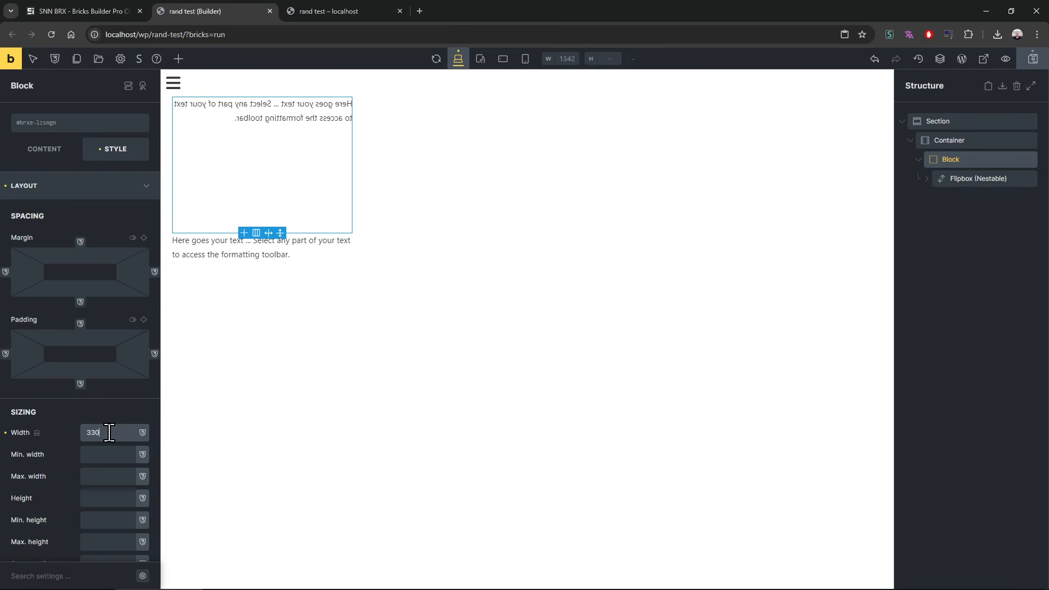
Step: Center the container's content on its cross axis and save the page
click(19, 153)
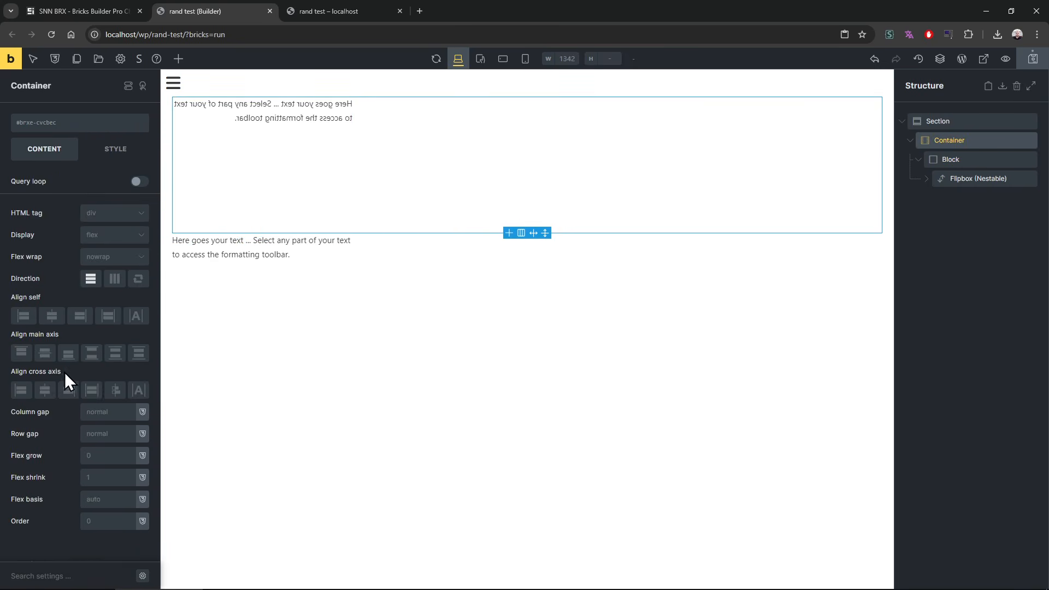
click(45, 389)
click(996, 229)
key(ctrl+s)
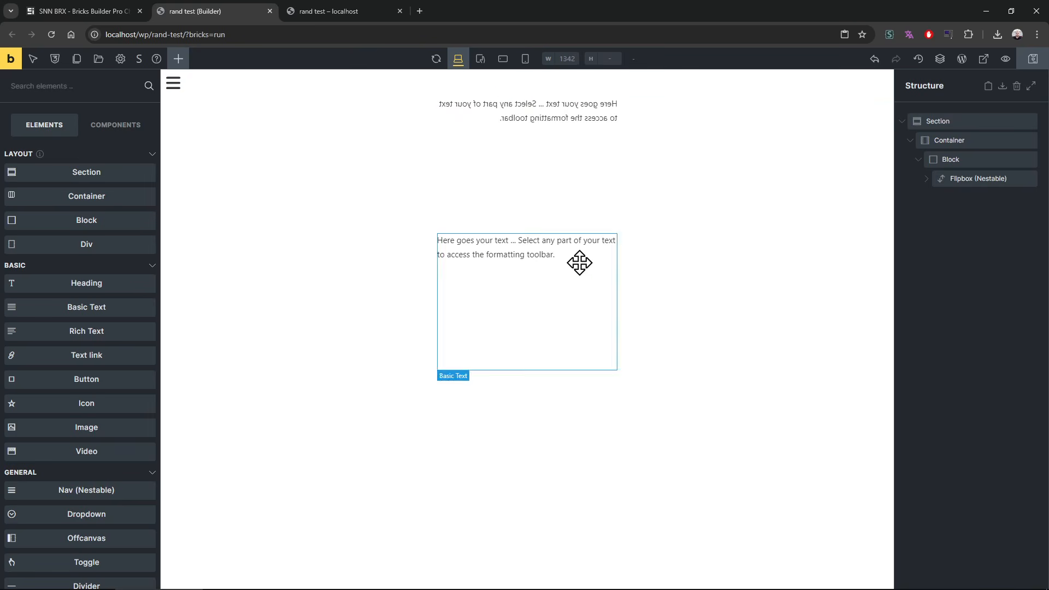
Step: Try hidden overflow on the Block around the flipbox and preview the flip on the rand test page
click(957, 159)
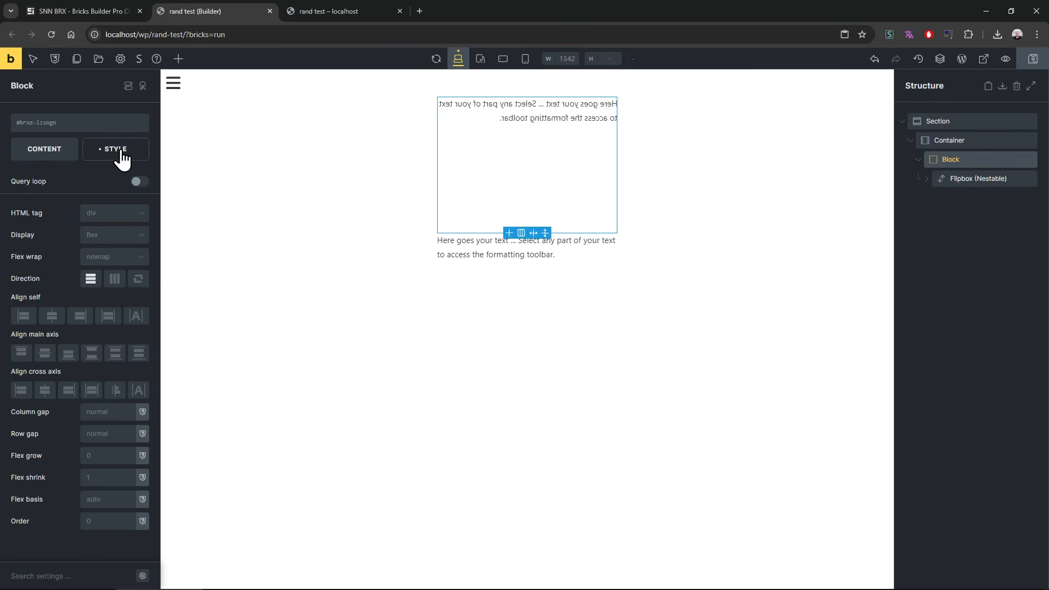
click(116, 151)
scroll(93, 202, down, 12)
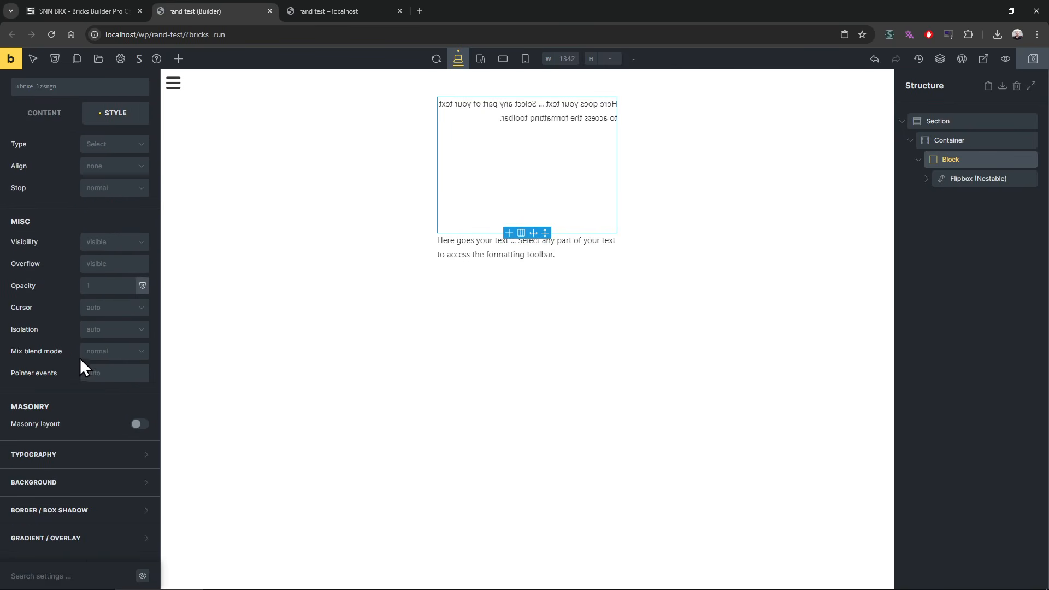
click(108, 269)
text(hidden)
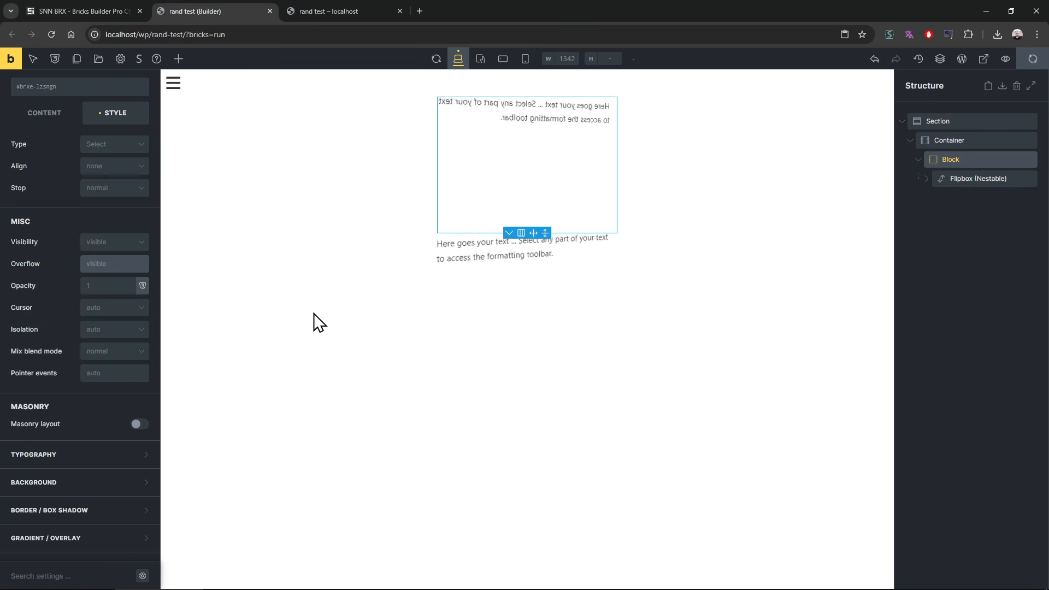
click(314, 12)
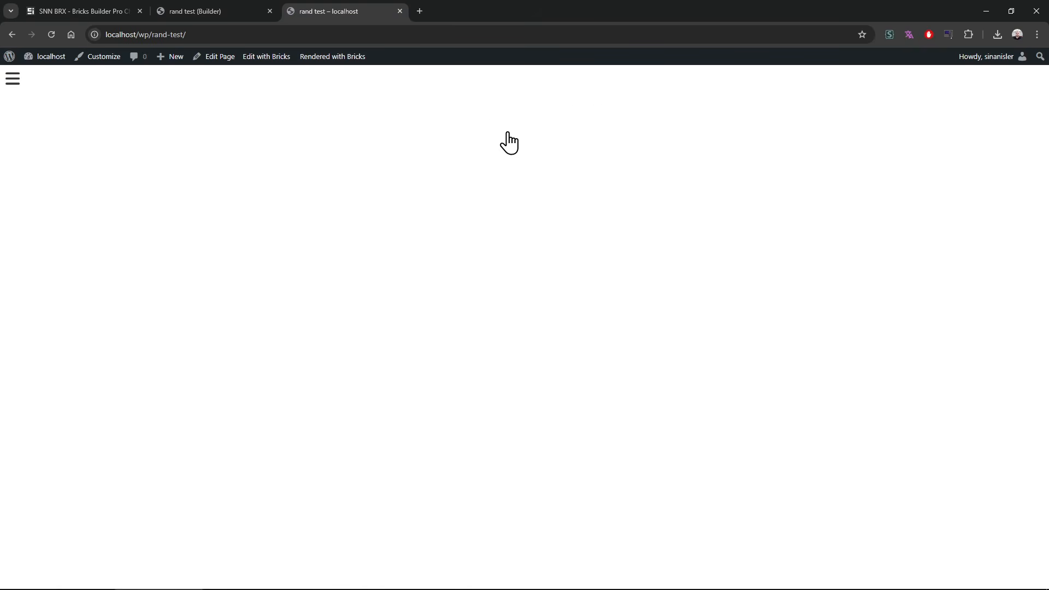
click(234, 11)
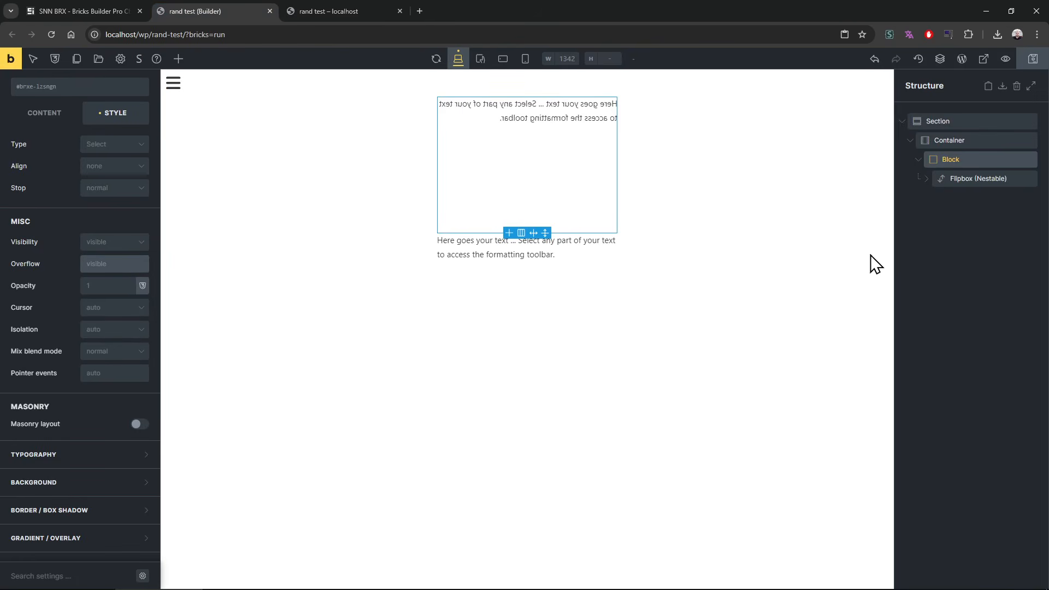
Step: Replace the two Basic Text elements in the flipbox with two Rich Text elements
click(975, 178)
click(48, 151)
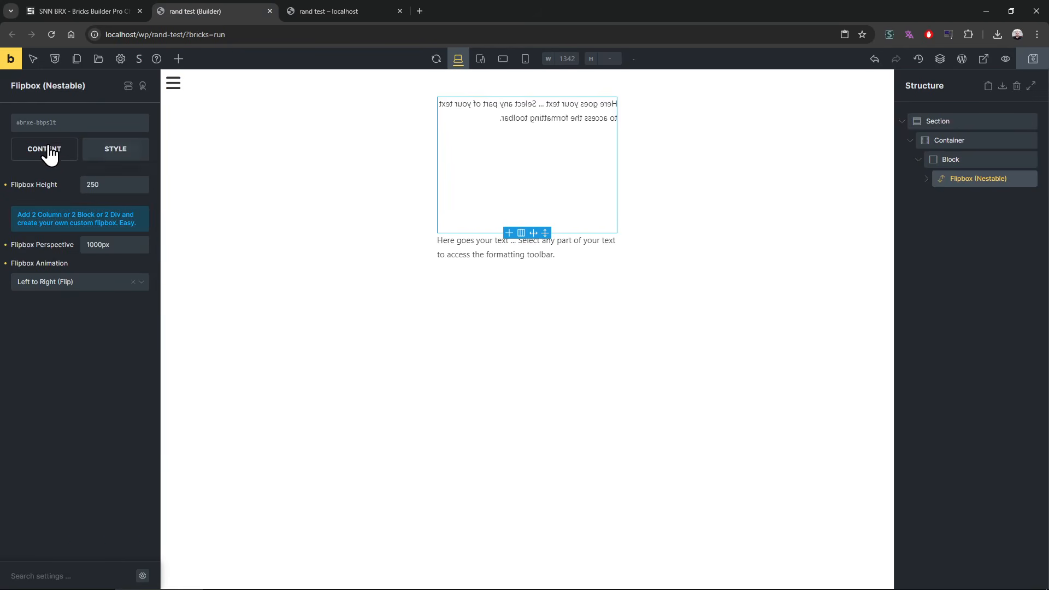
click(178, 59)
click(927, 188)
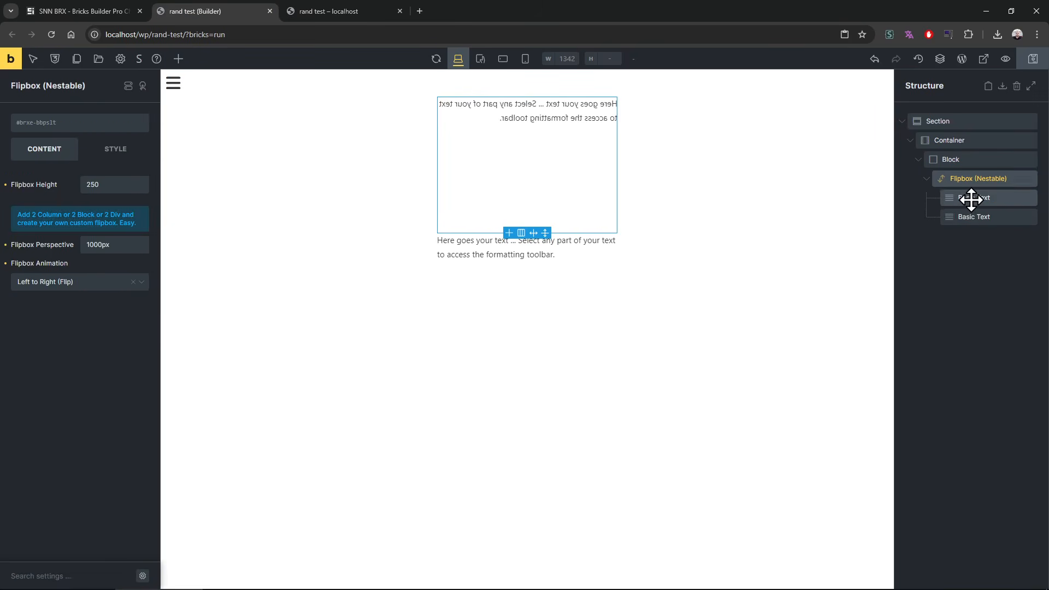
right_click(972, 199)
click(972, 269)
right_click(975, 199)
click(969, 270)
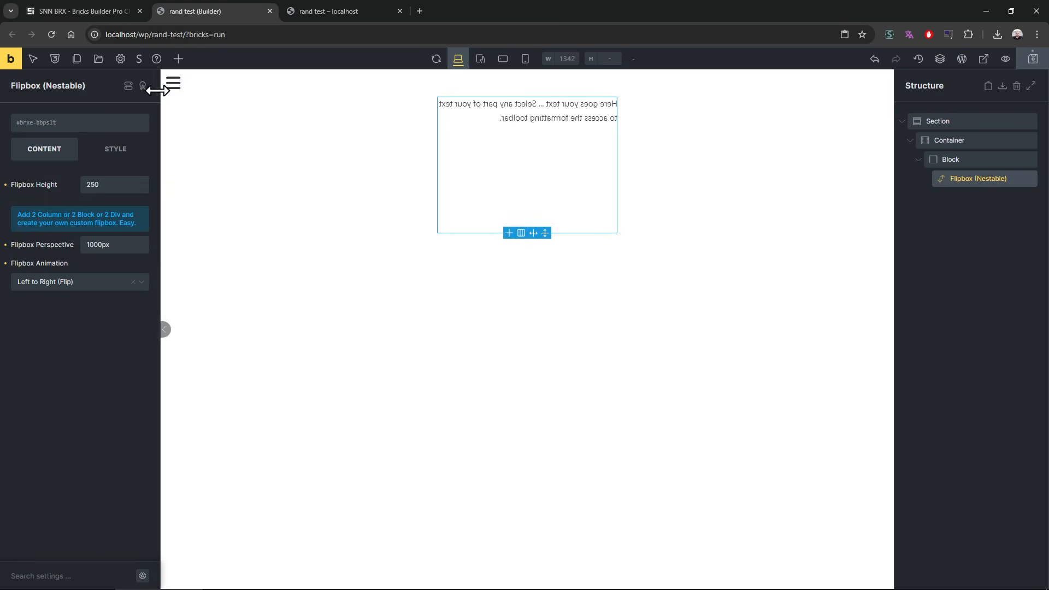
click(178, 58)
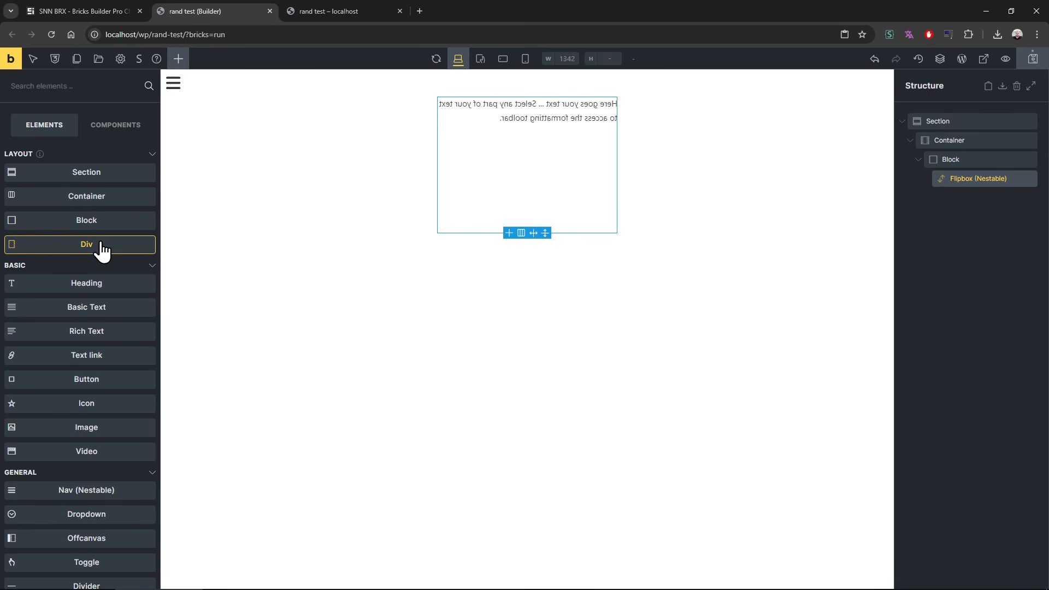
drag(104, 333, 531, 346)
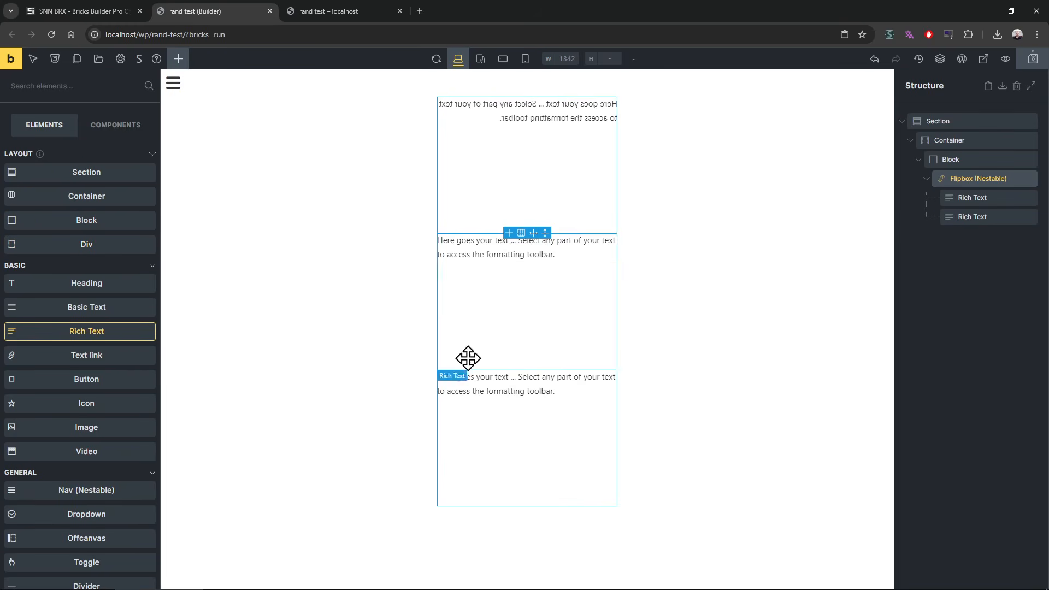
click(110, 89)
text(icon)
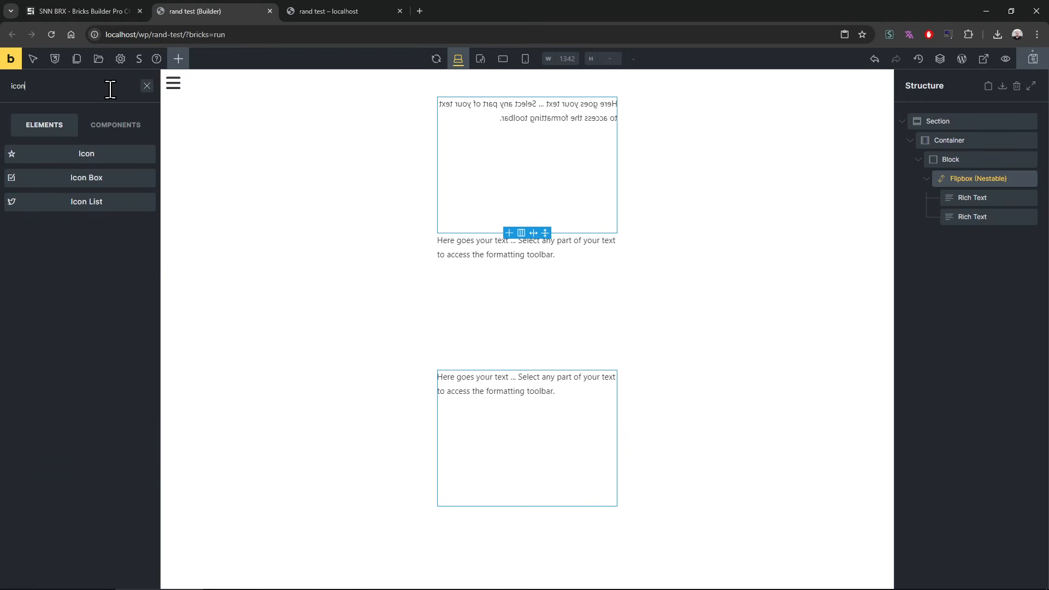
drag(94, 211, 995, 245)
click(981, 197)
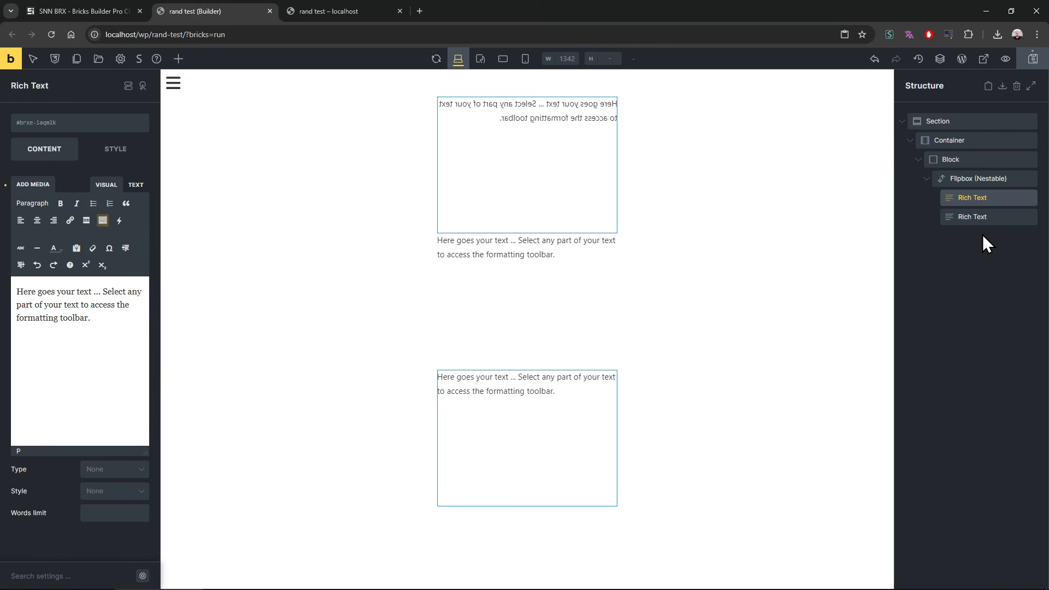
Step: Set the Flipbox Animation to Right to Left (Flip) and preview it on the rand test page
click(981, 178)
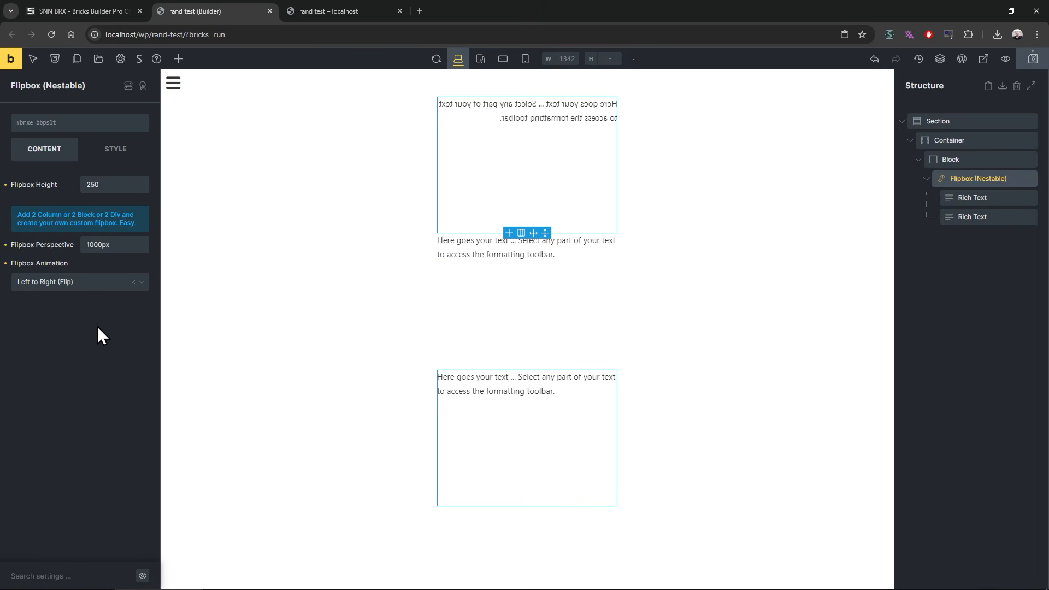
click(88, 284)
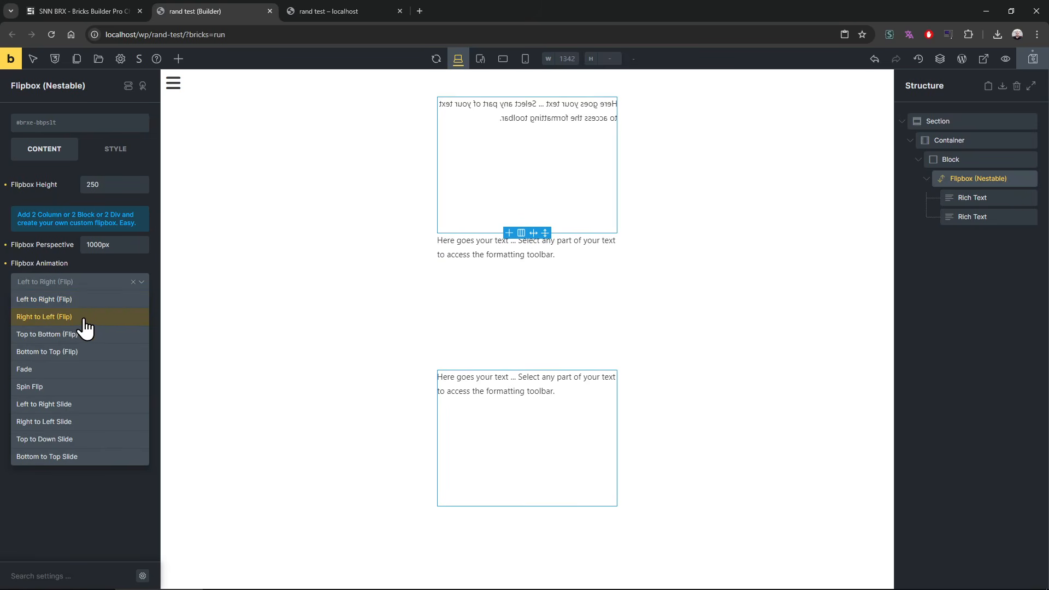
click(84, 318)
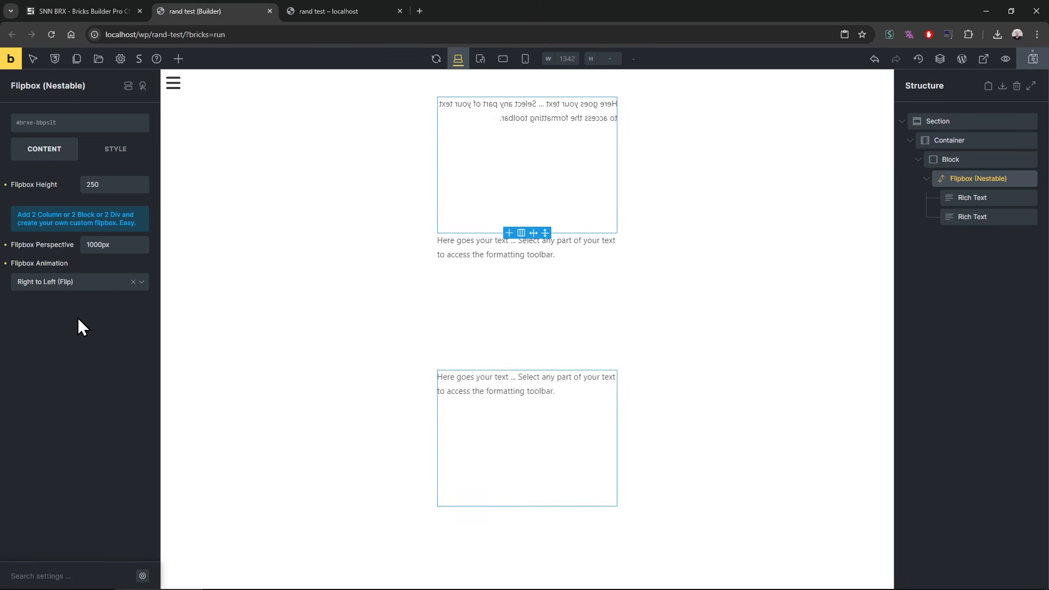
click(375, 11)
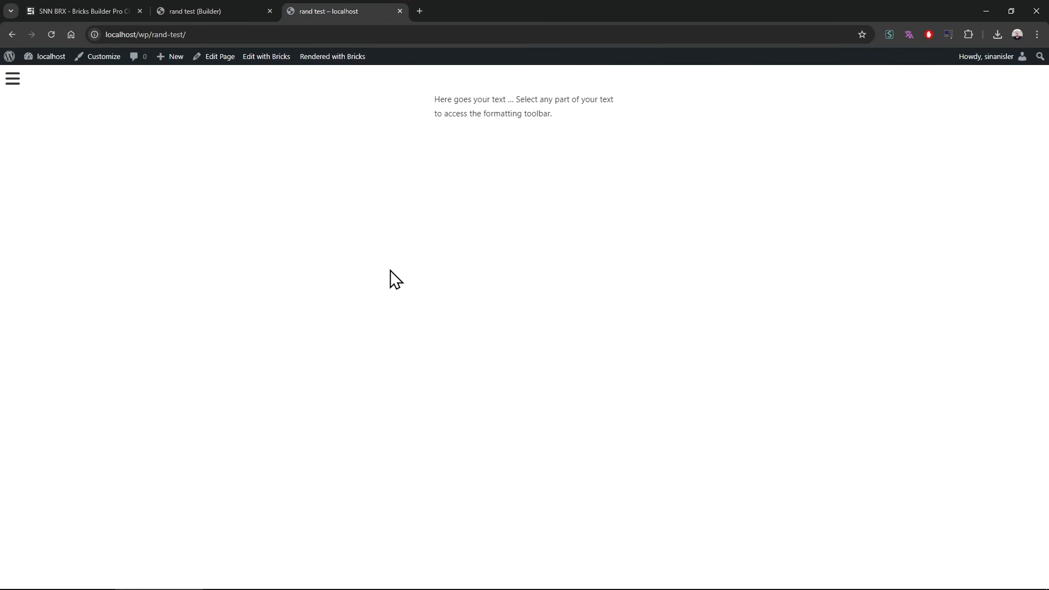
Step: Change the Flipbox Animation to Top to Bottom (Flip) and reload the rand test page to preview it
click(257, 11)
click(61, 288)
click(83, 334)
key(ctrl+Tab)
key(F5)
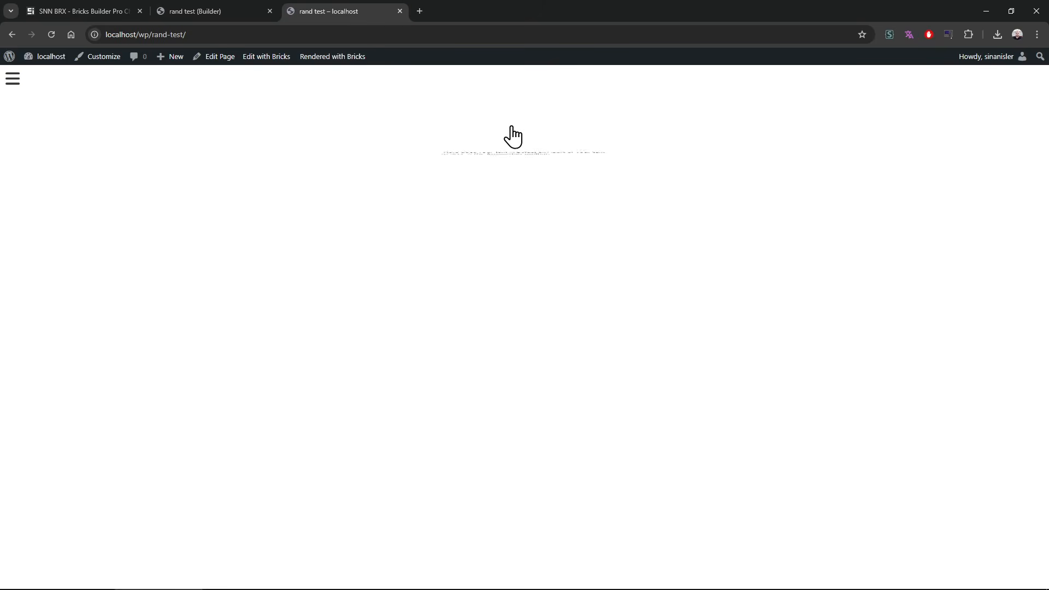
Step: Set the Flipbox Animation to Fade and reload the rand test page to preview it
key(ctrl+shift+Tab)
click(87, 282)
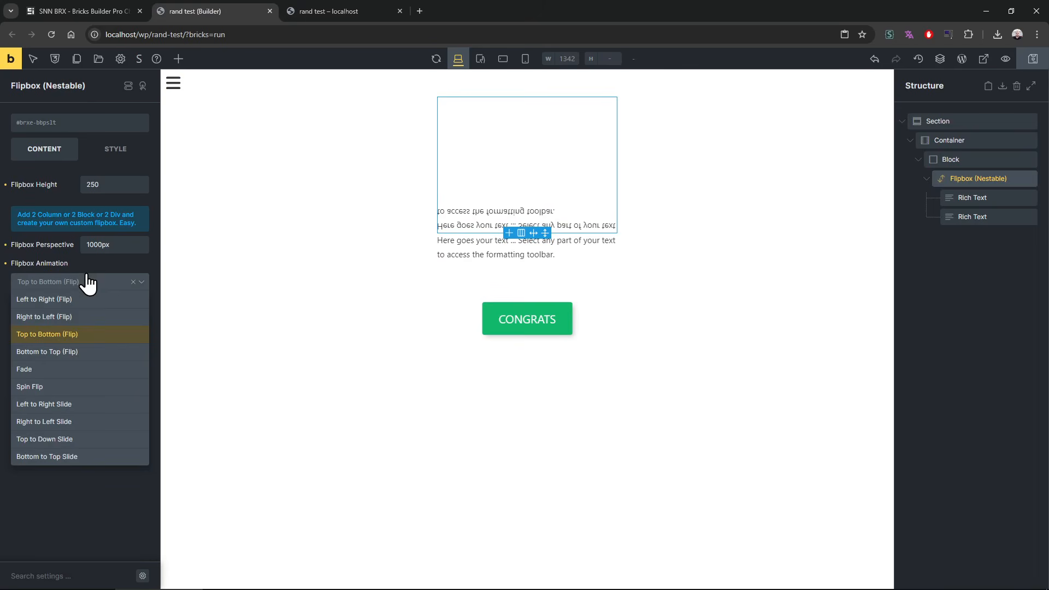
click(63, 370)
click(330, 12)
key(F5)
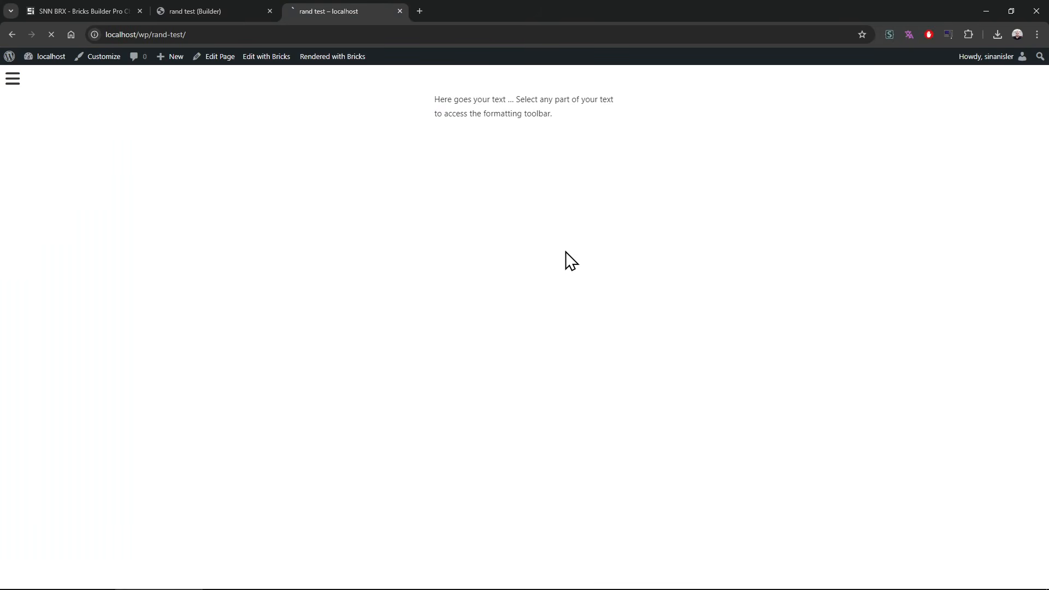
Step: Repeat the placeholder paragraph three times in the second Rich Text, insert "asd" in the first one, and preview the page
key(ctrl+shift+Tab)
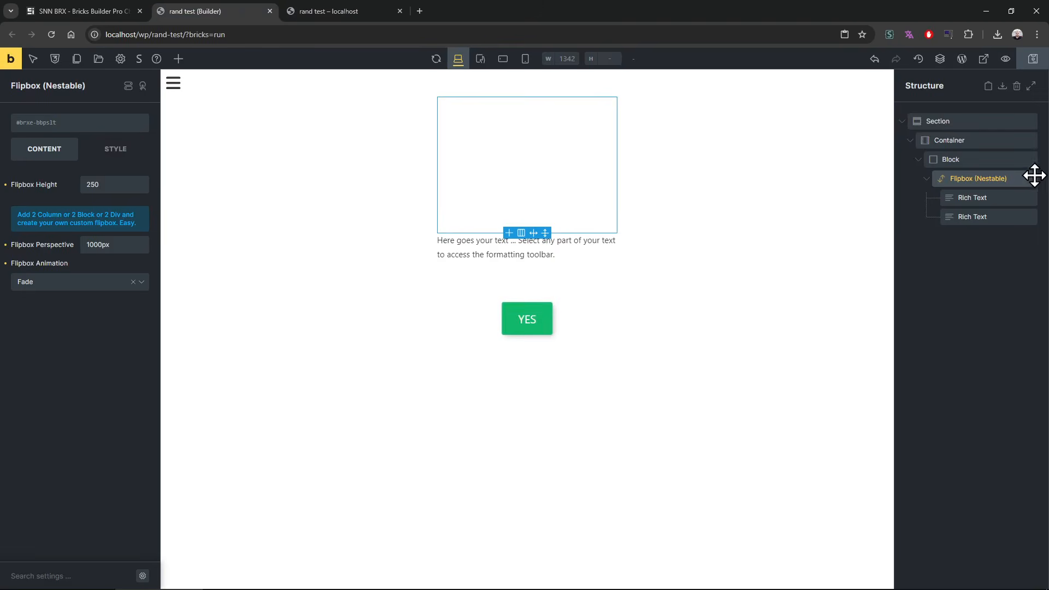
click(1008, 218)
triple_click(110, 320)
key(ctrl+c)
key(ctrl+v)
key(ctrl+v)
key(ctrl+v)
key(ctrl+v)
key(ctrl+z)
click(42, 287)
text(asd)
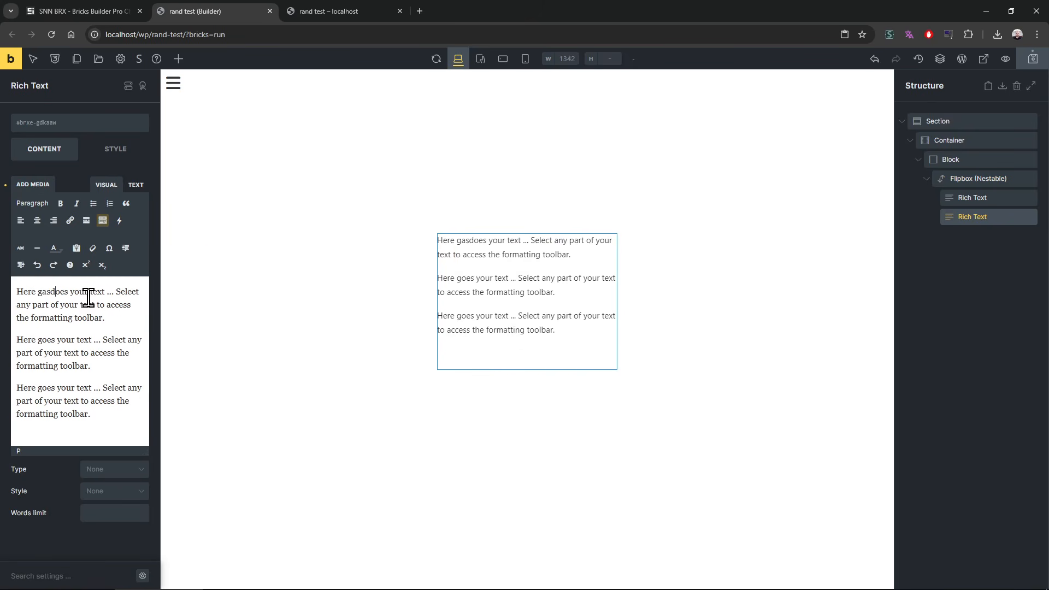
click(330, 18)
key(F5)
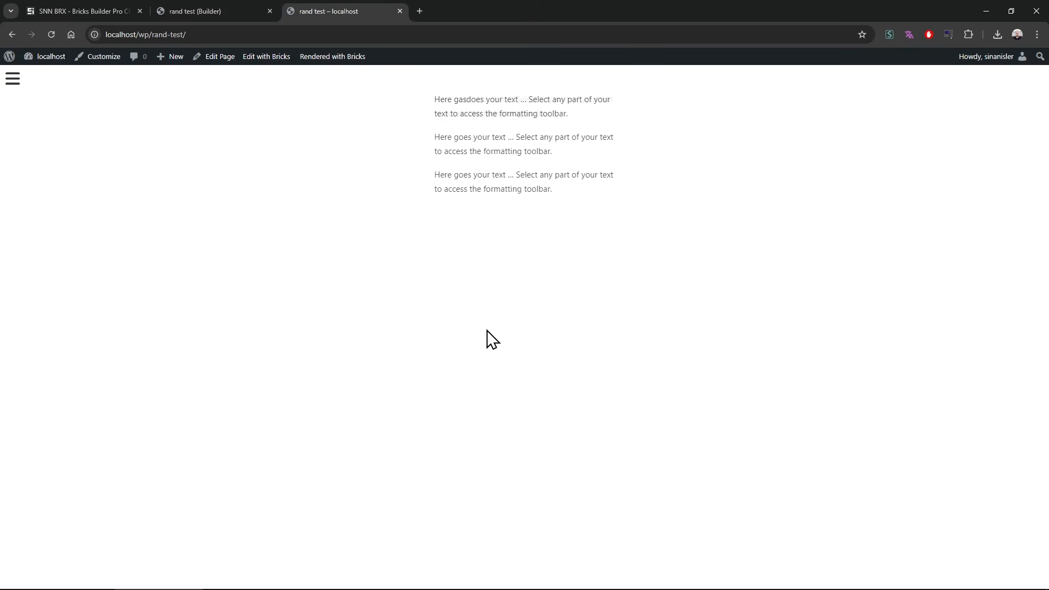
Step: Set the Flipbox Animation to Spin Flip and preview it on the rand test page
click(230, 10)
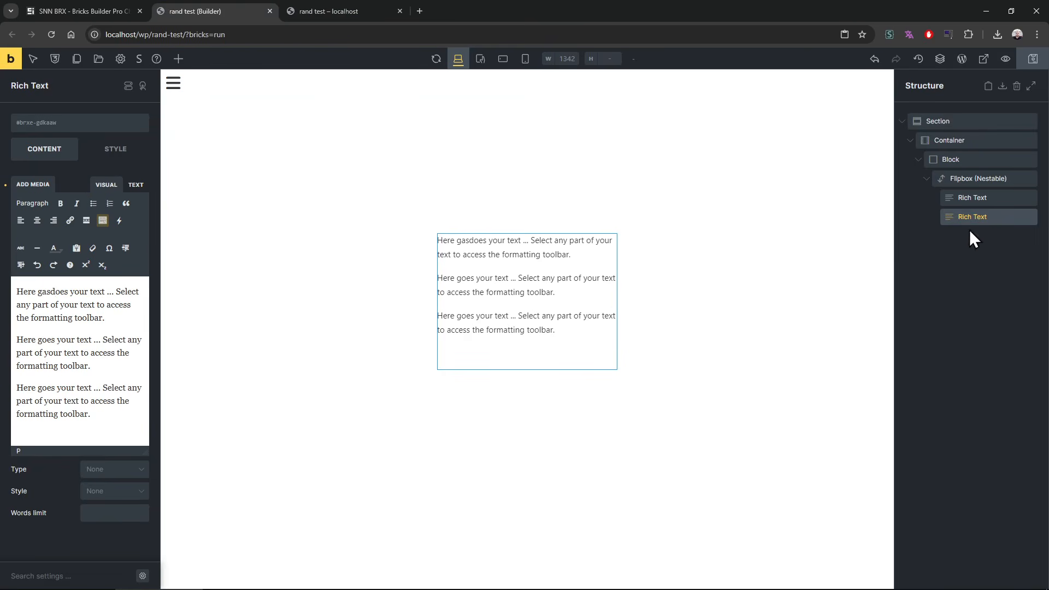
click(963, 179)
click(75, 283)
click(63, 387)
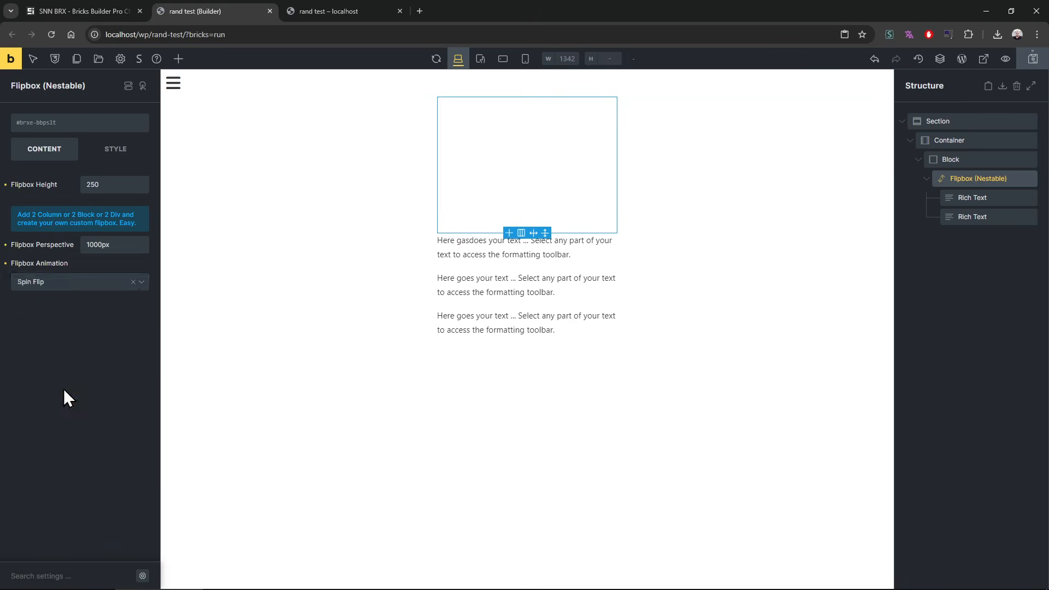
key(ctrl+Tab)
mouse_move(480, 155)
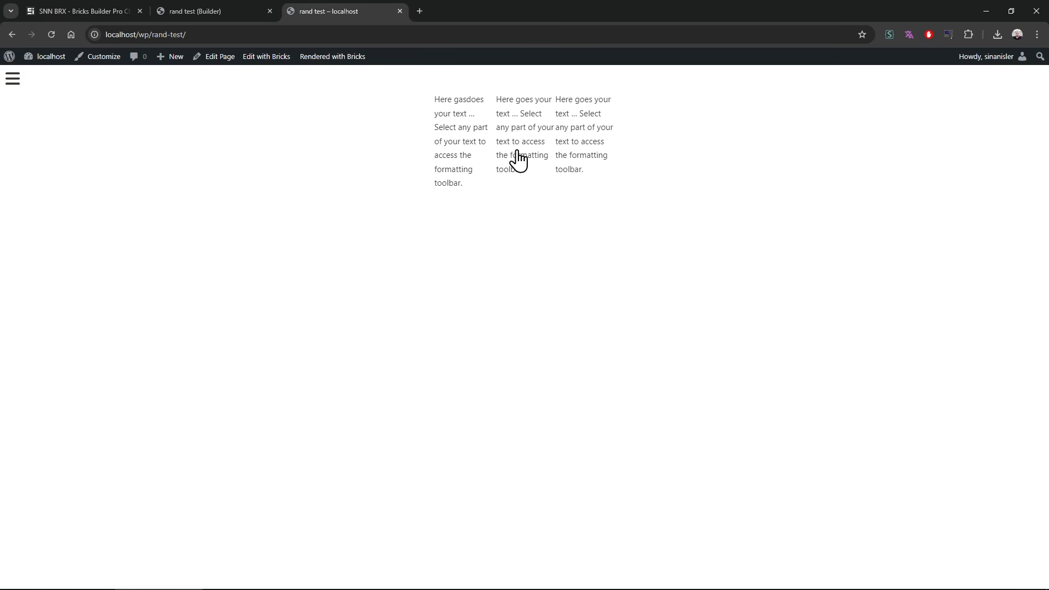
Step: Wrap each of the two Rich Text elements in its own Block and preview the spin flip
click(249, 10)
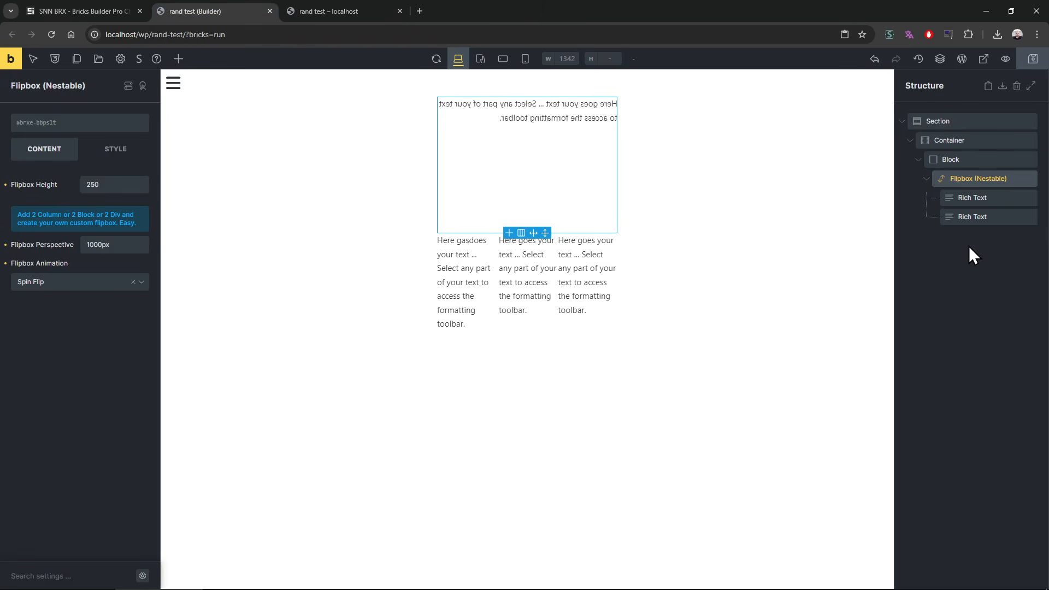
click(973, 217)
right_click(972, 217)
click(972, 215)
right_click(973, 216)
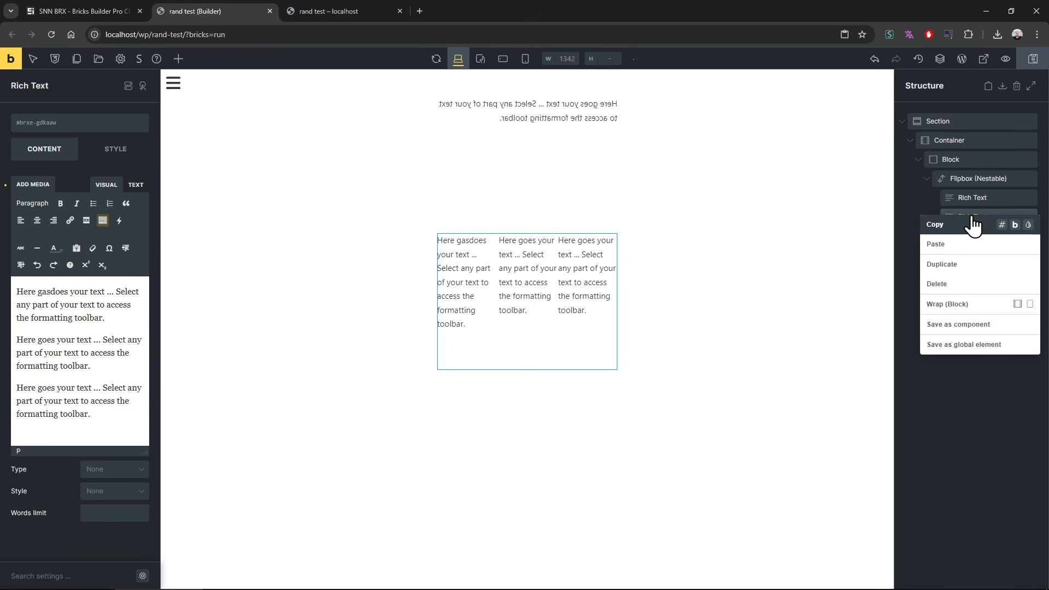
click(978, 304)
right_click(978, 235)
click(978, 304)
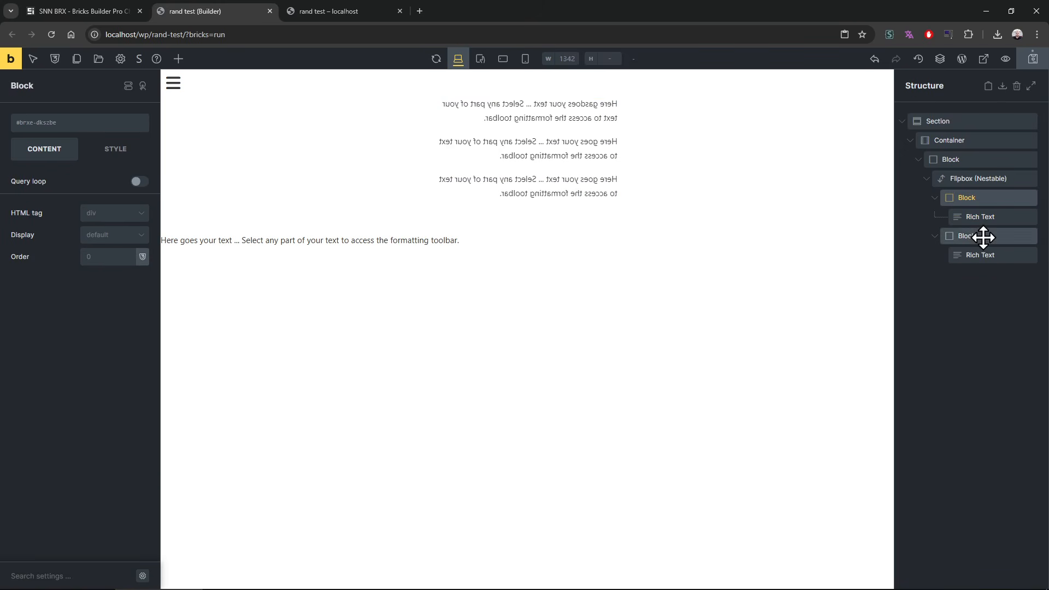
click(336, 5)
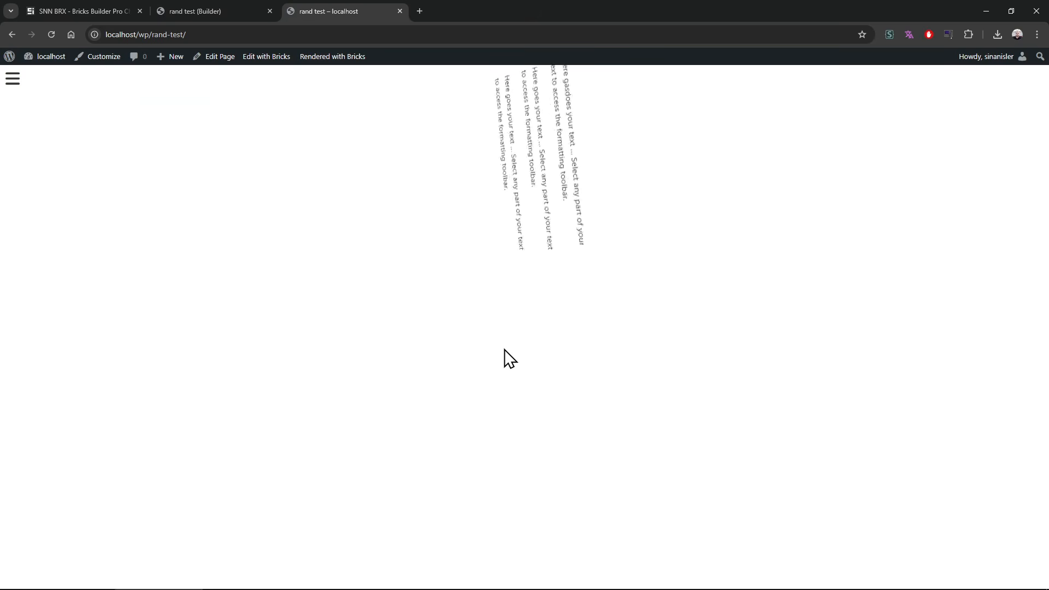
Step: Undo both Block wraps around the Rich Text elements in the builder
click(241, 9)
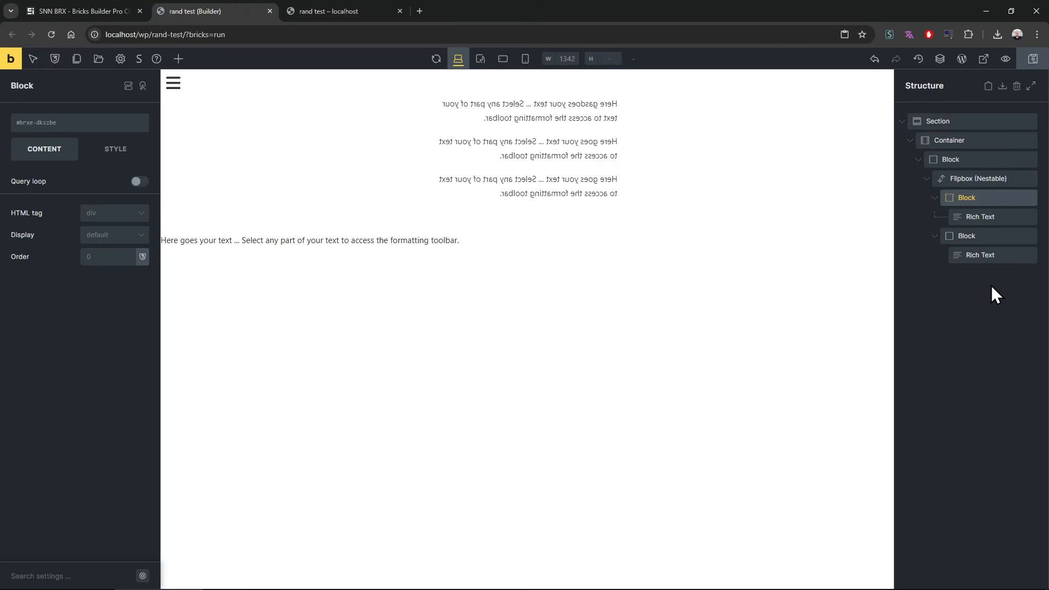
key(ctrl+z)
key(ctrl+z)
Step: Set the flex direction of the second Rich Text element to vertical
click(978, 219)
click(702, 280)
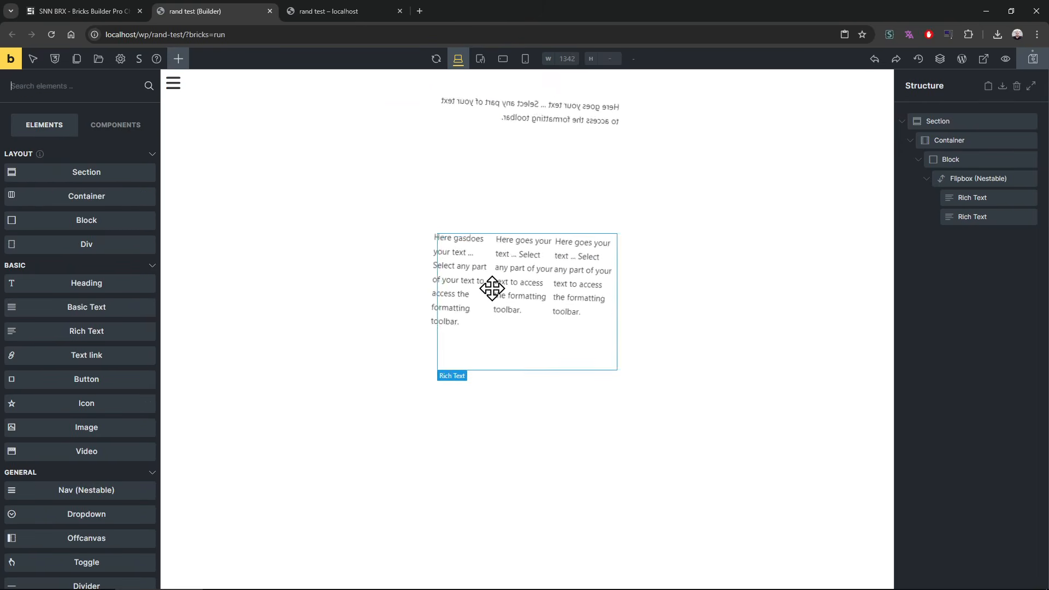
click(972, 220)
click(115, 150)
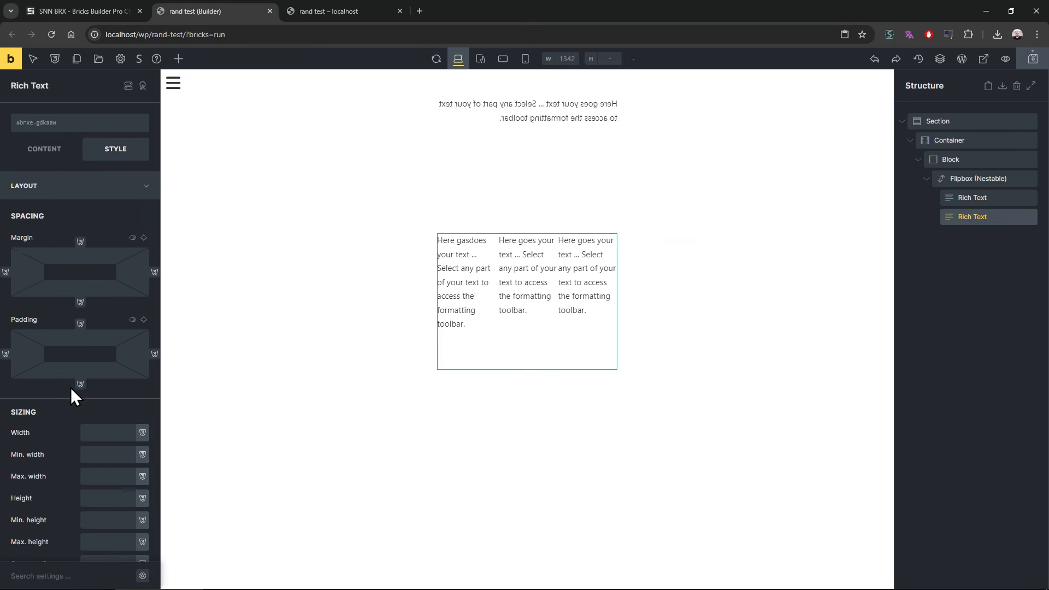
scroll(71, 388, down, 15)
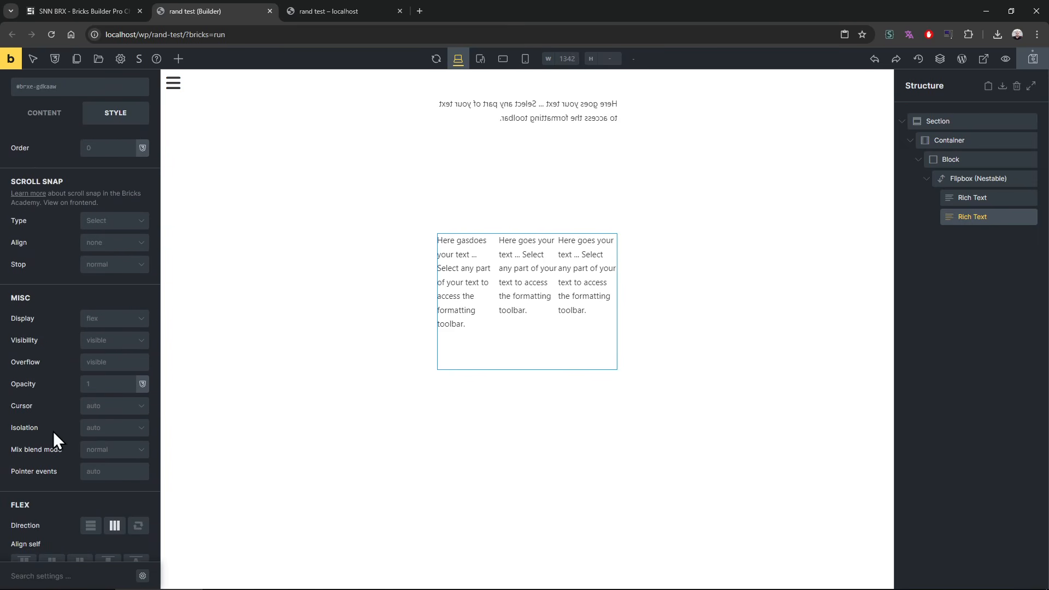
scroll(65, 432, down, 3)
click(91, 416)
click(114, 417)
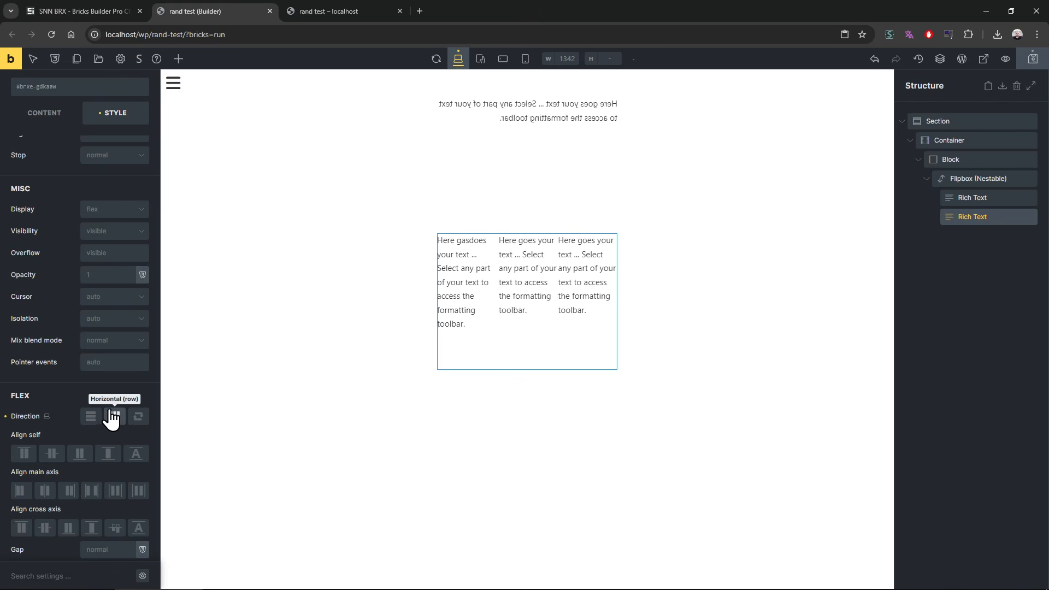
click(91, 417)
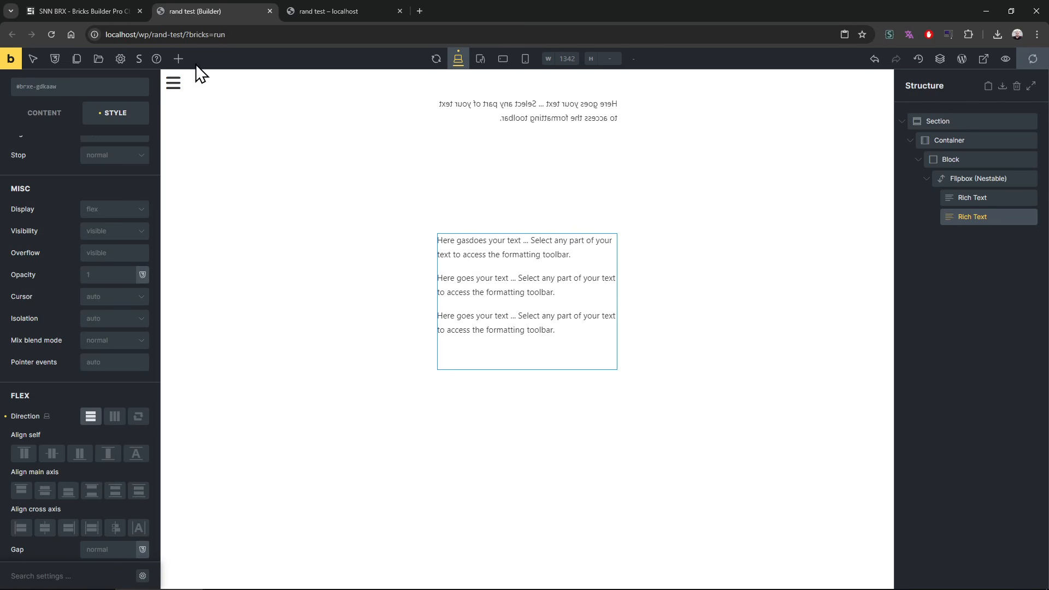
Step: Change the Flipbox Animation to Left to Right Slide, save, and reload the rand test page to preview it
click(974, 179)
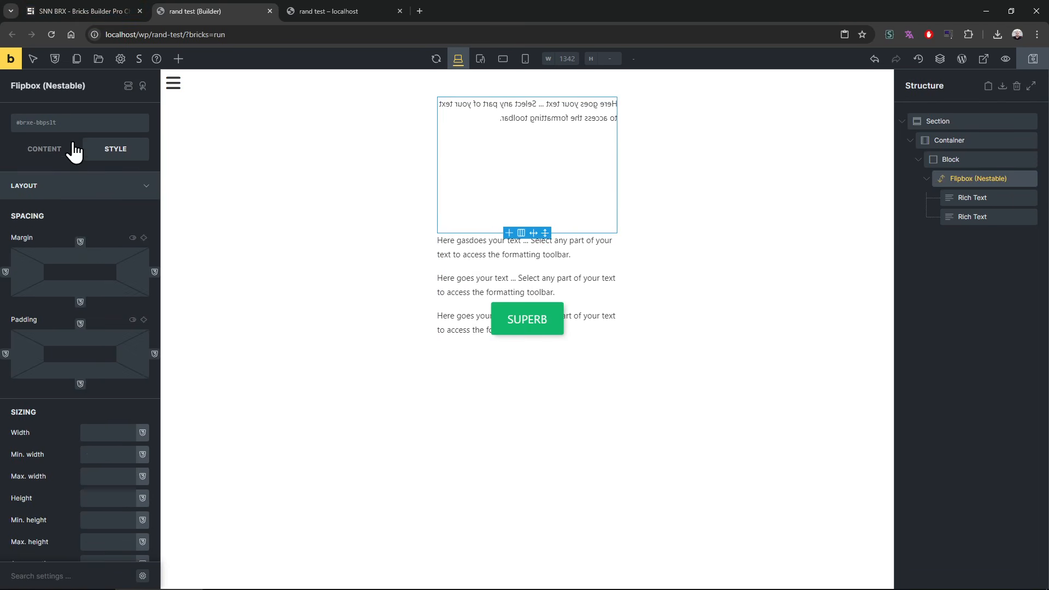
click(75, 149)
click(64, 282)
click(56, 407)
key(ctrl+s)
click(326, 12)
key(F5)
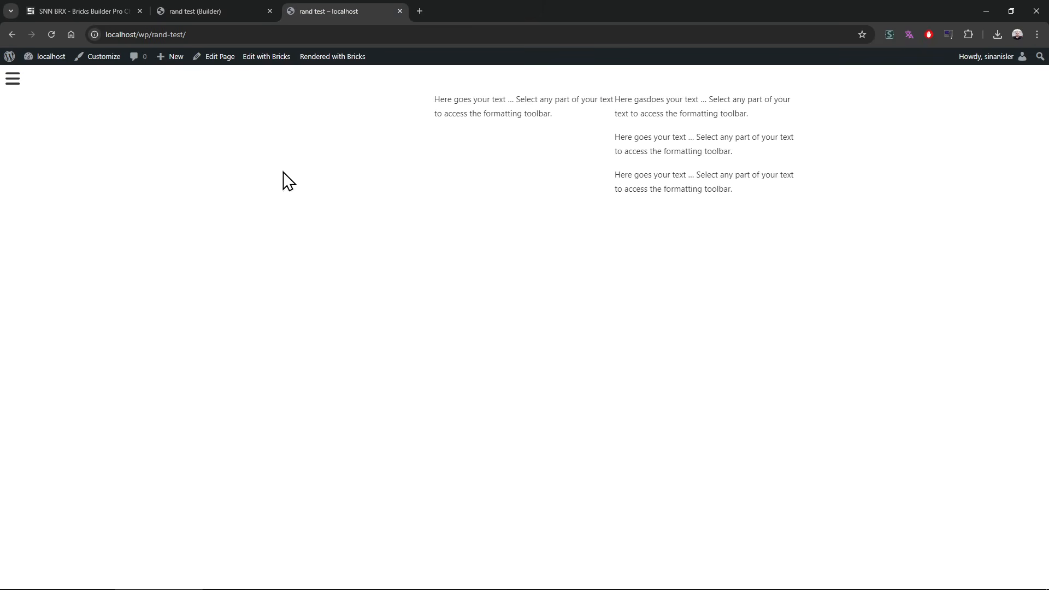
Step: Set the Overflow of the Block around the flipbox to hidden and preview the slide on the rand test page
click(178, 10)
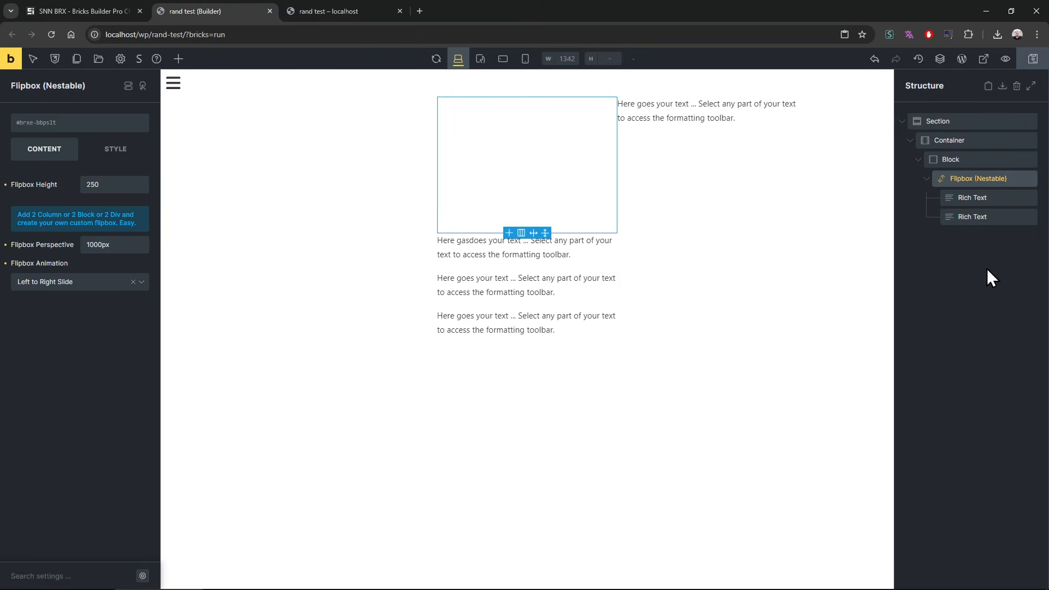
click(978, 159)
click(113, 147)
scroll(75, 382, down, 5)
scroll(75, 426, down, 6)
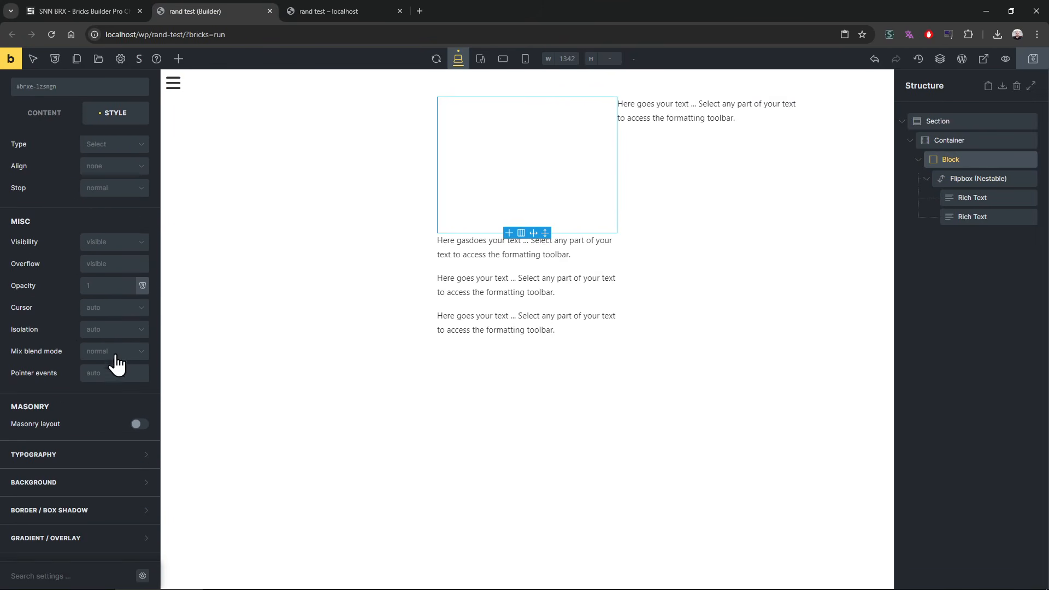
click(110, 264)
text(hidden)
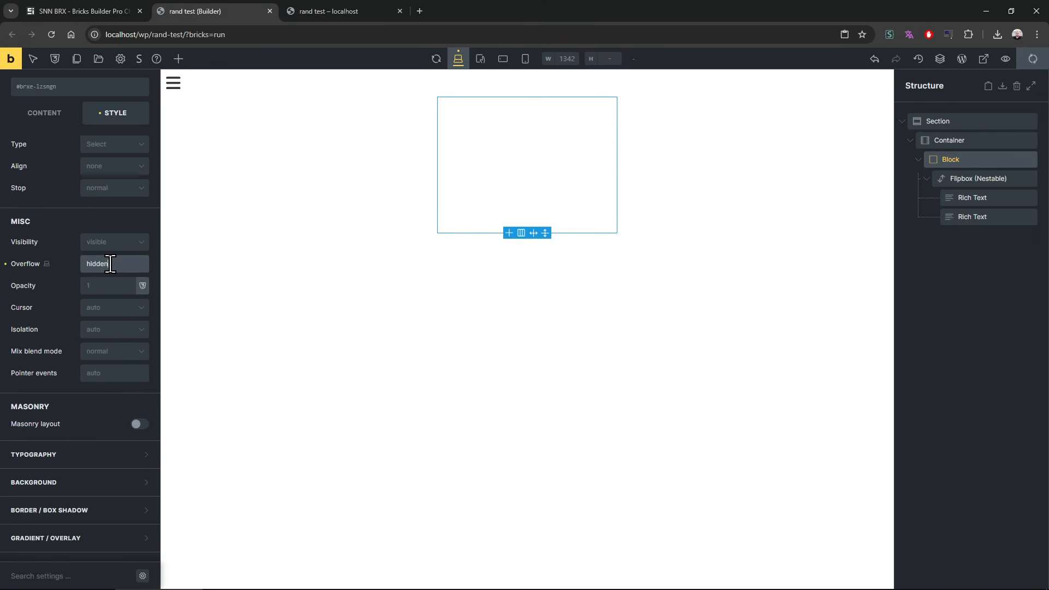
click(343, 12)
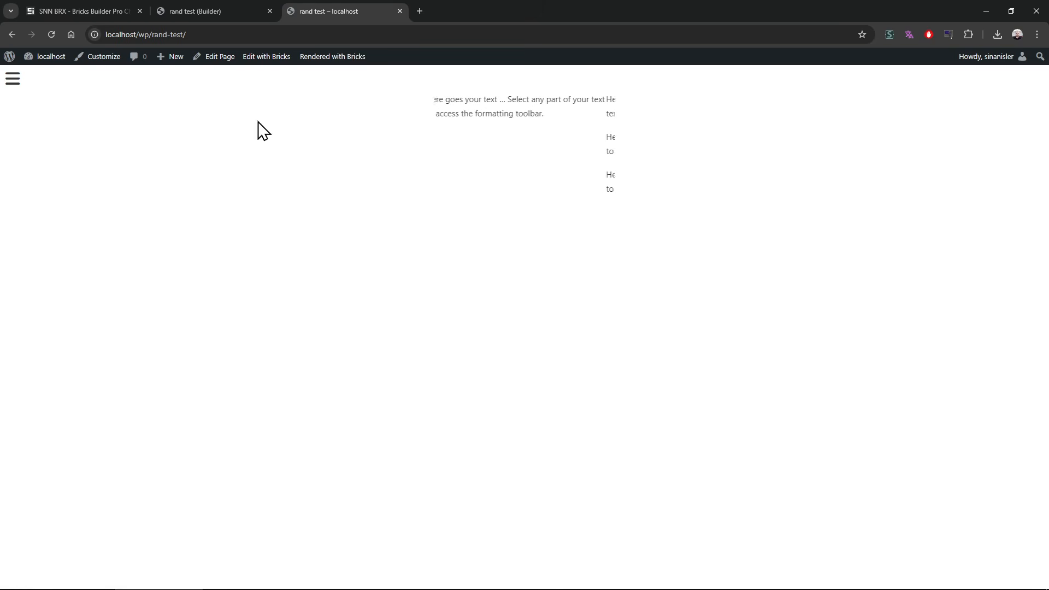
Step: Change the Flipbox Animation to Right to Left Slide and preview it on the rand test page
click(223, 12)
click(970, 179)
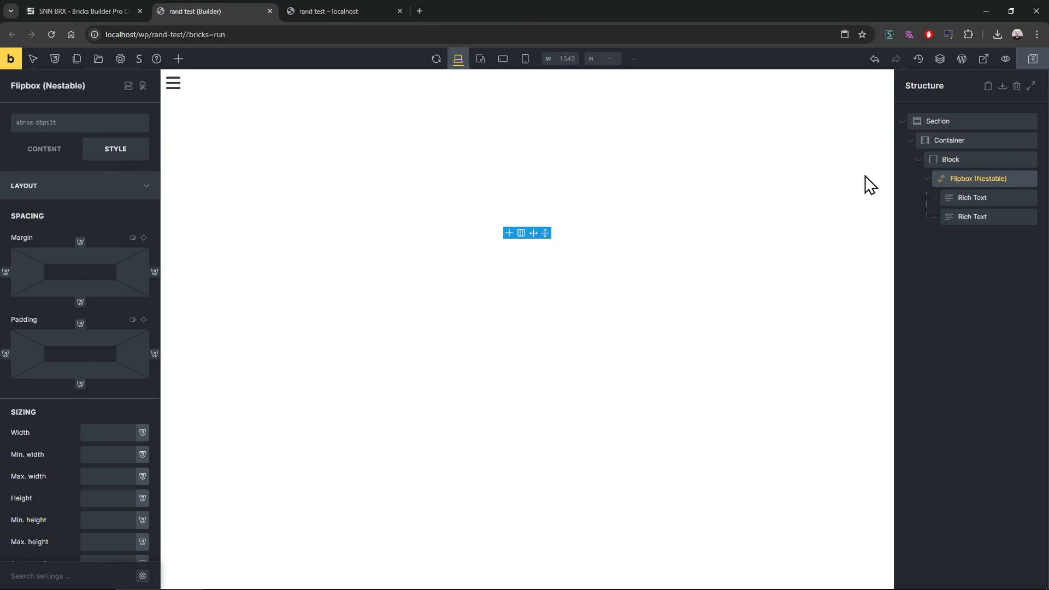
click(54, 153)
click(70, 281)
click(62, 427)
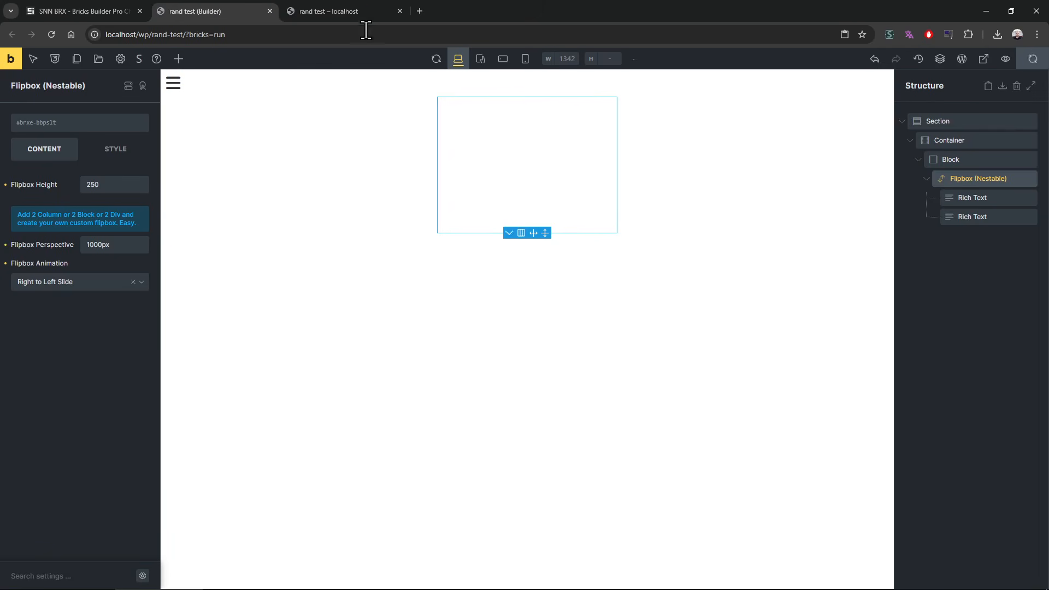
click(339, 11)
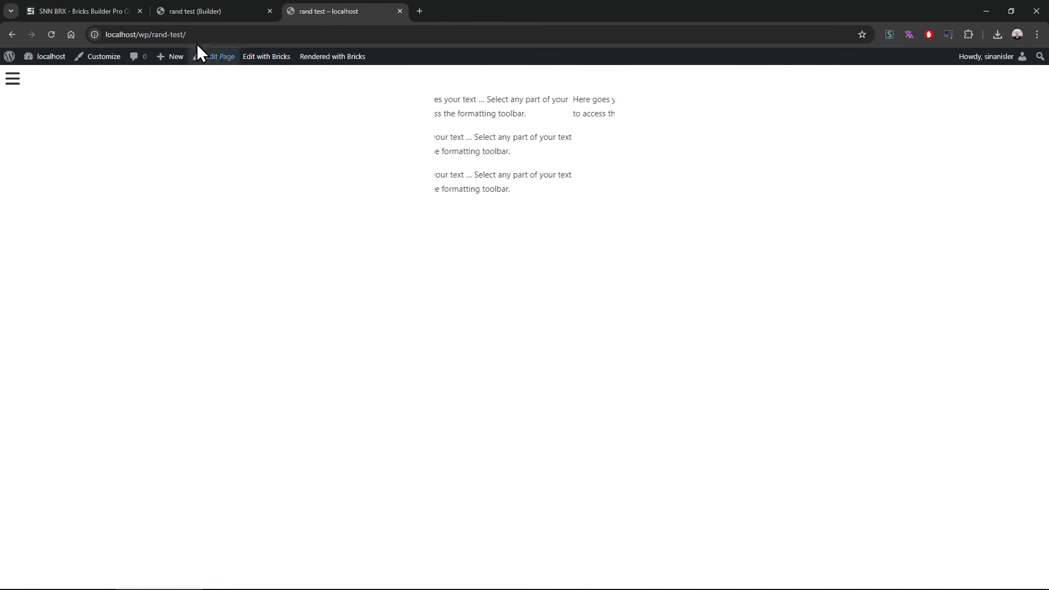
Step: Change the Flipbox Animation to Top to Down Slide and reload the rand test page to preview it
click(203, 10)
click(74, 282)
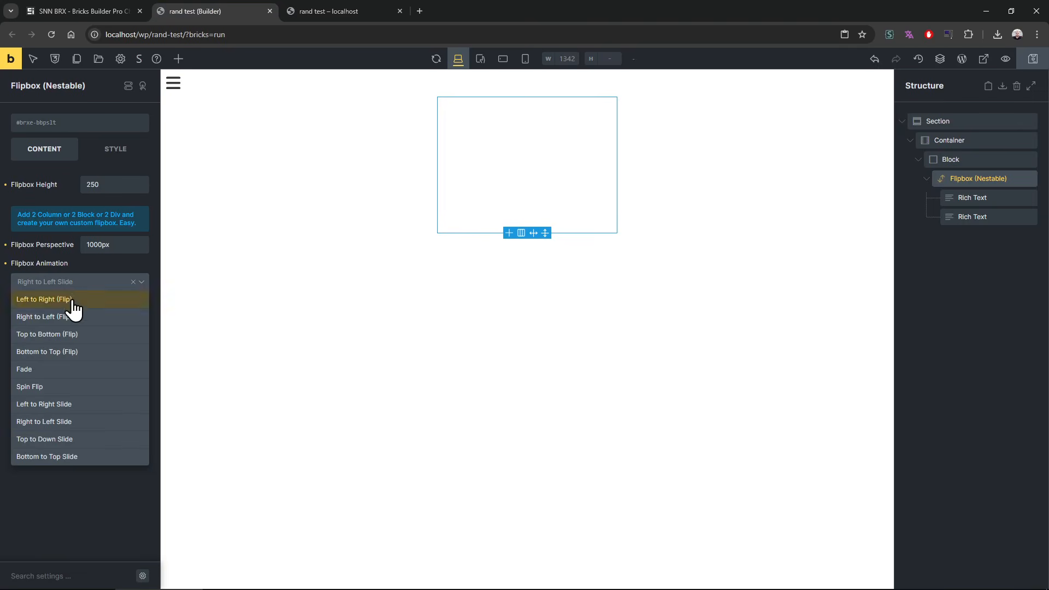
click(66, 440)
click(346, 12)
key(F5)
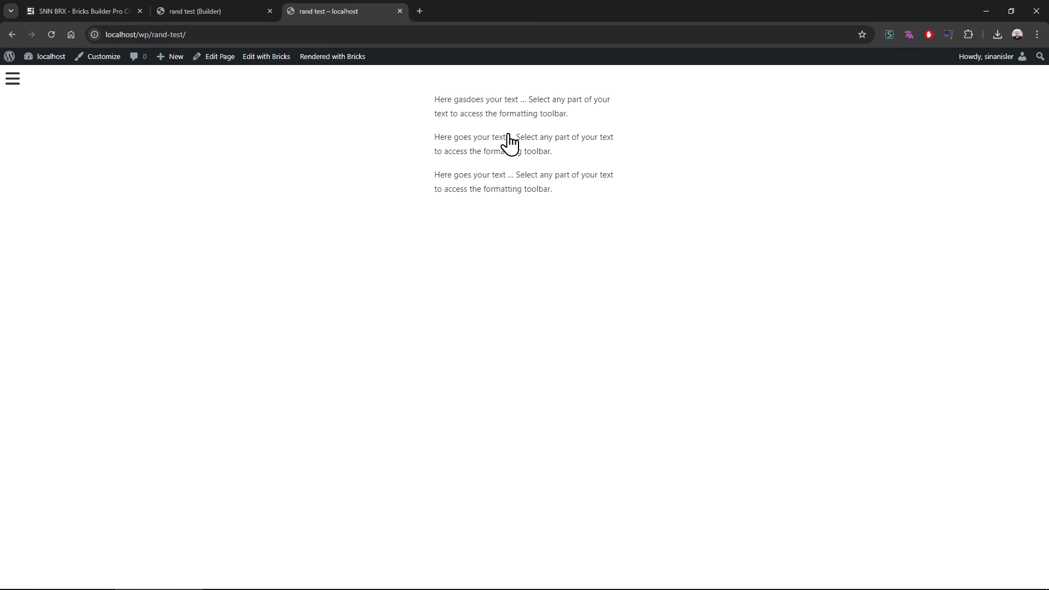
Step: Change the Flipbox Animation to Bottom to Top Slide and preview it on the rand test page
click(241, 10)
click(64, 286)
click(62, 464)
click(325, 11)
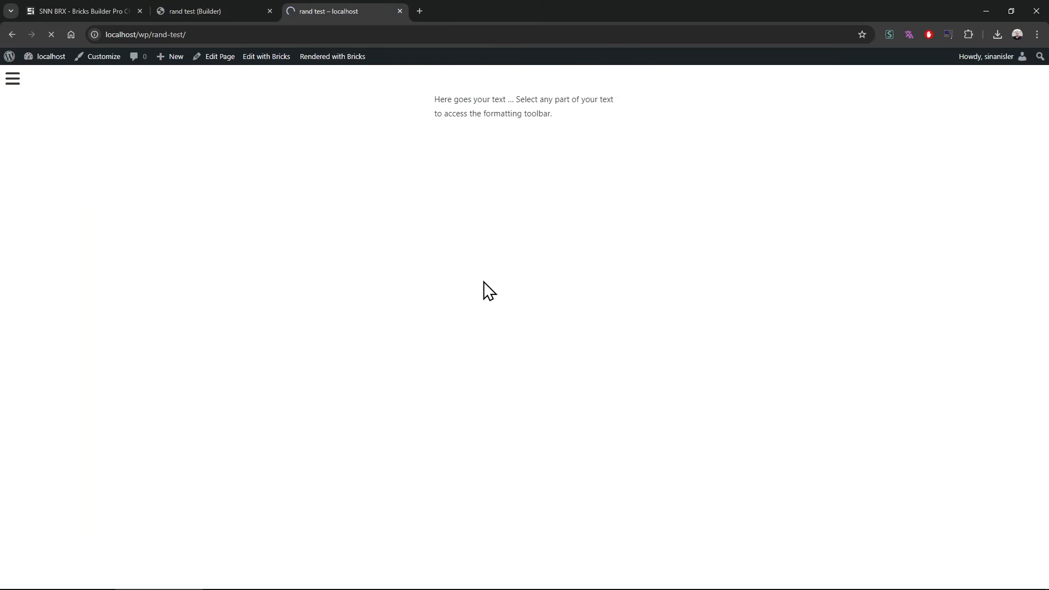
Step: Delete both Rich Text elements from the flipbox in the builder
click(246, 9)
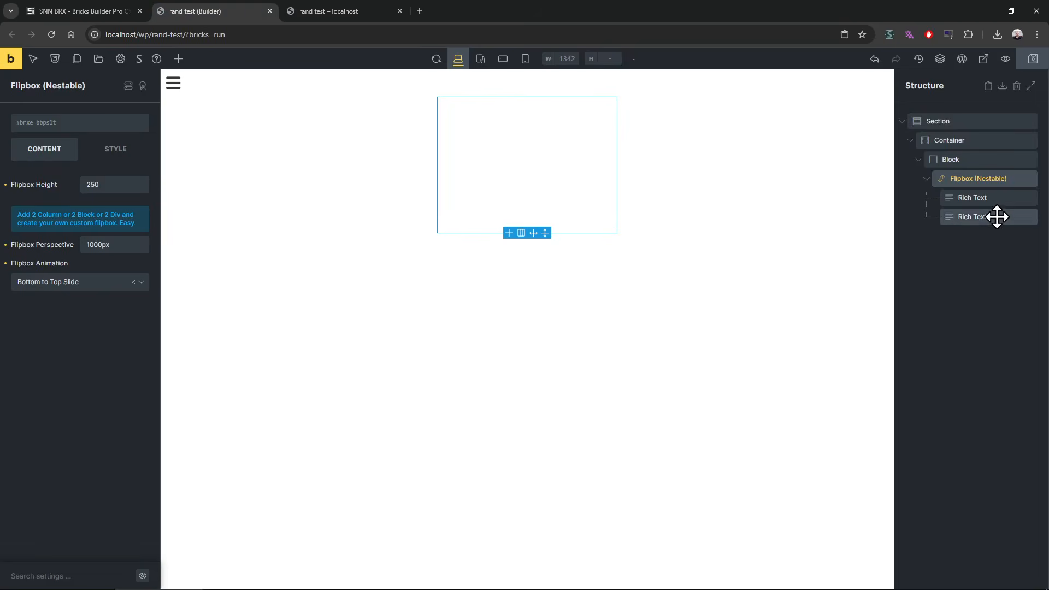
click(973, 194)
right_click(988, 202)
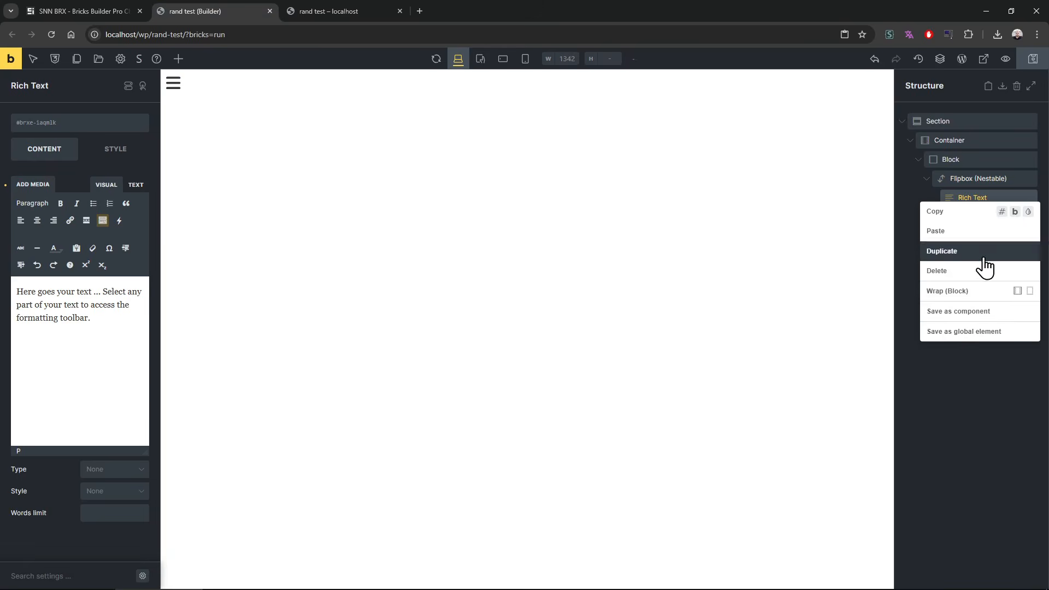
click(980, 232)
right_click(979, 197)
click(975, 271)
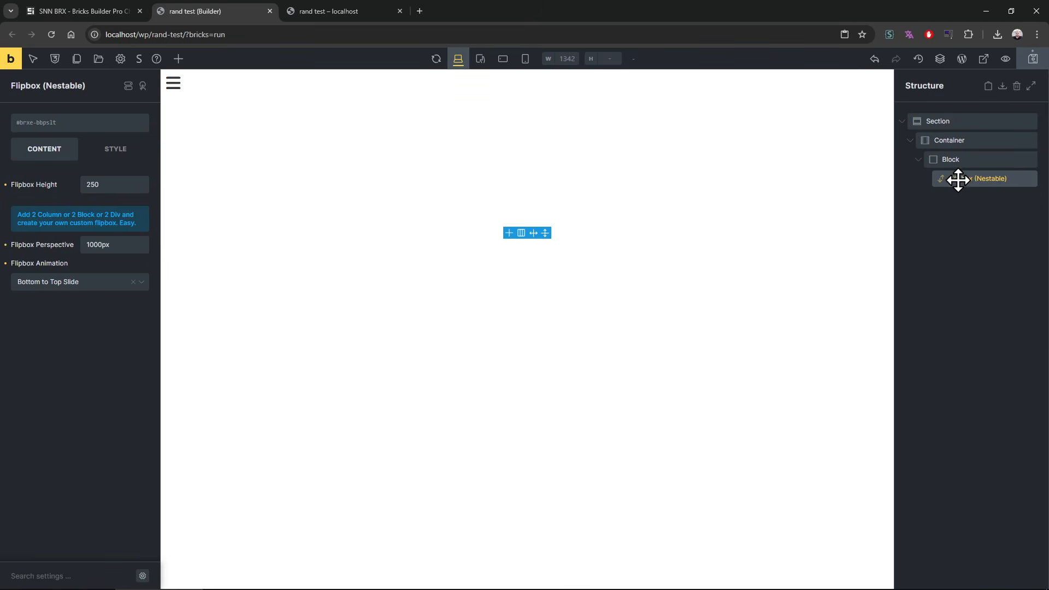
Step: Add two Basic Text elements inside the empty flipbox
click(116, 152)
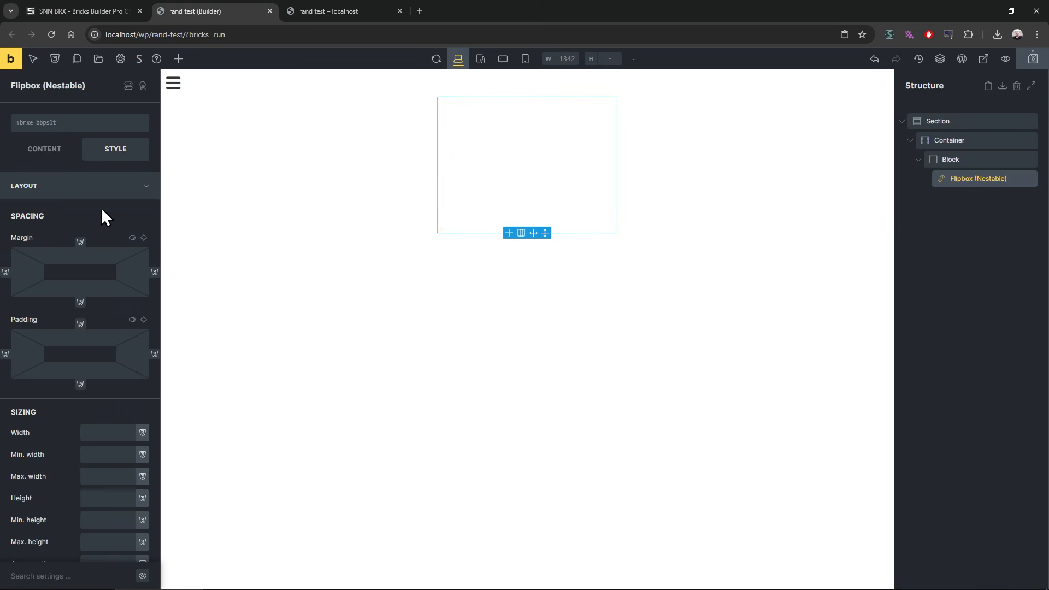
click(178, 59)
double_click(103, 309)
click(962, 199)
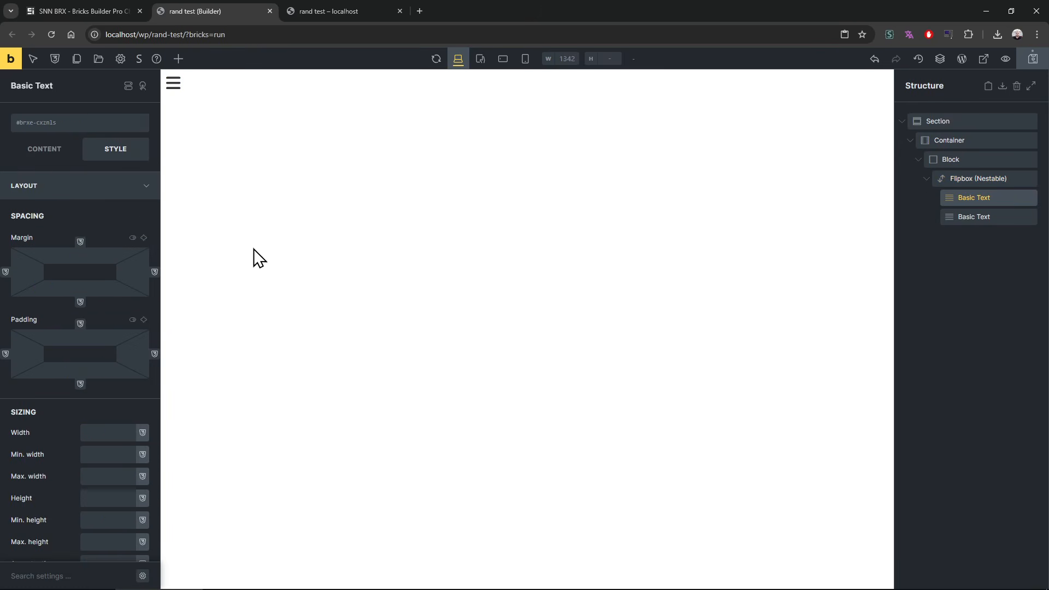
Step: Set the flipbox's typography font size to 40 and preview it on the rand test page
click(995, 179)
click(101, 186)
click(87, 213)
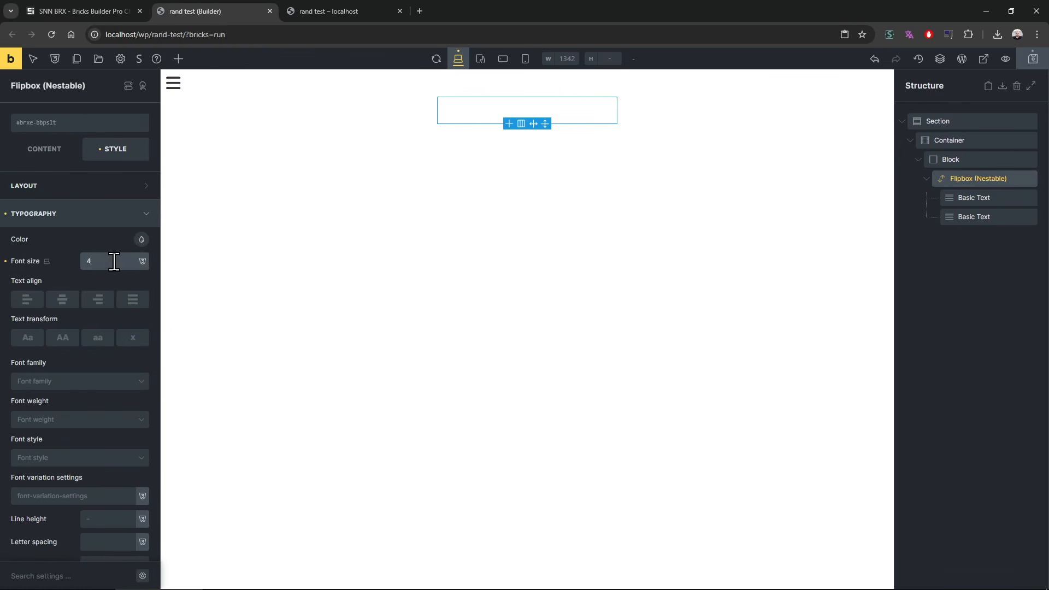
key(ctrl+Tab)
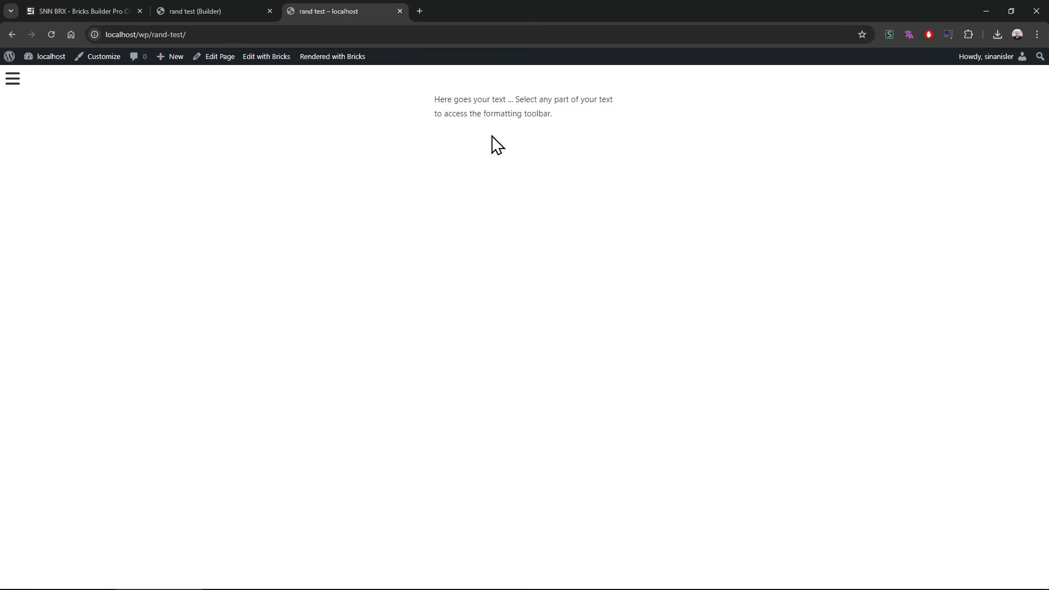
Step: Check the first Basic Text, Flipbox and Block settings in the builder and preview the rand test page again
click(183, 11)
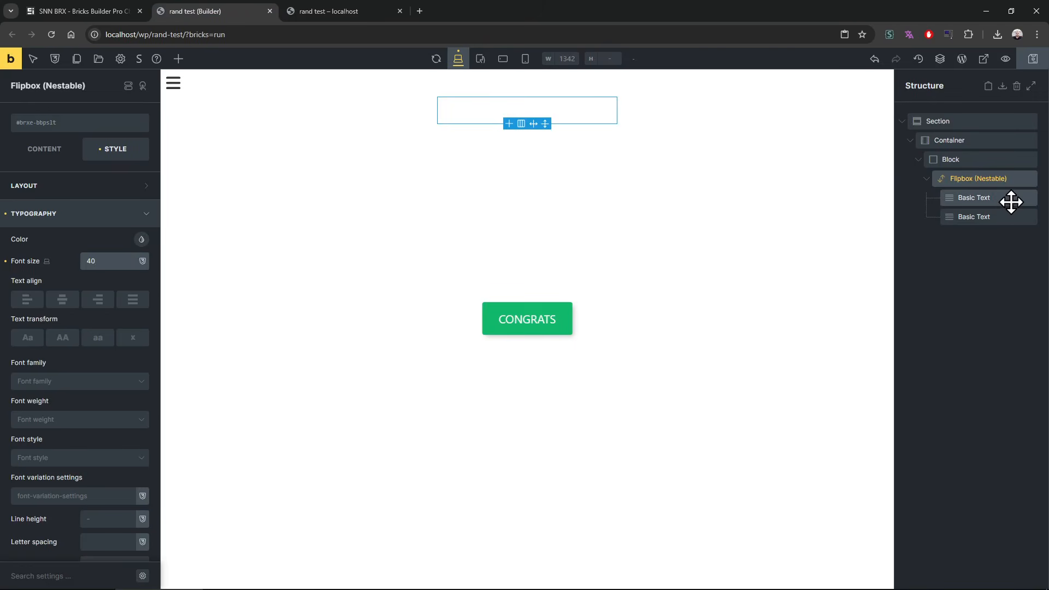
click(1005, 198)
click(973, 178)
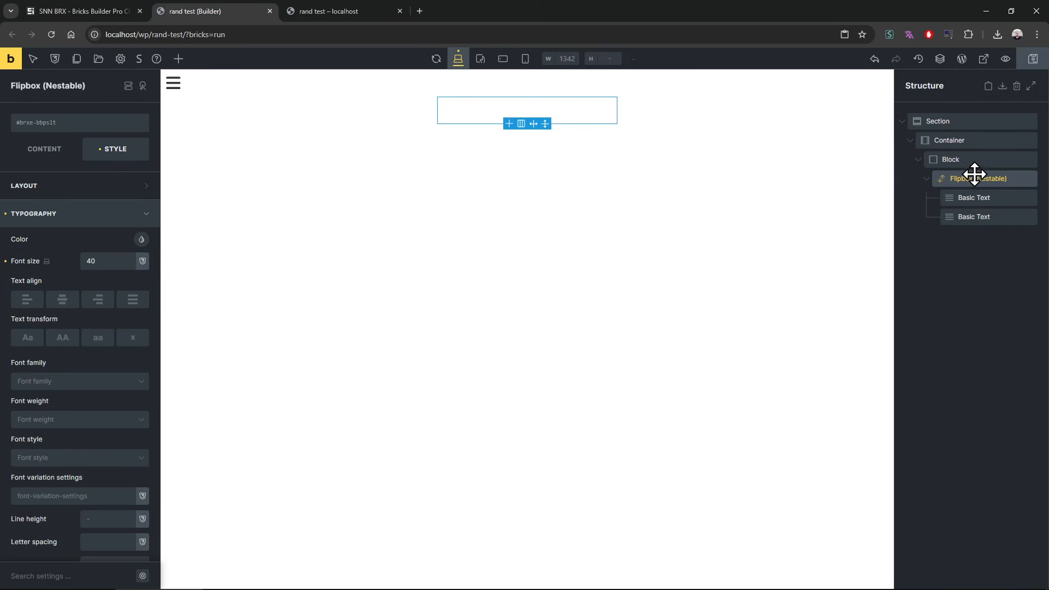
click(962, 159)
click(978, 178)
click(330, 11)
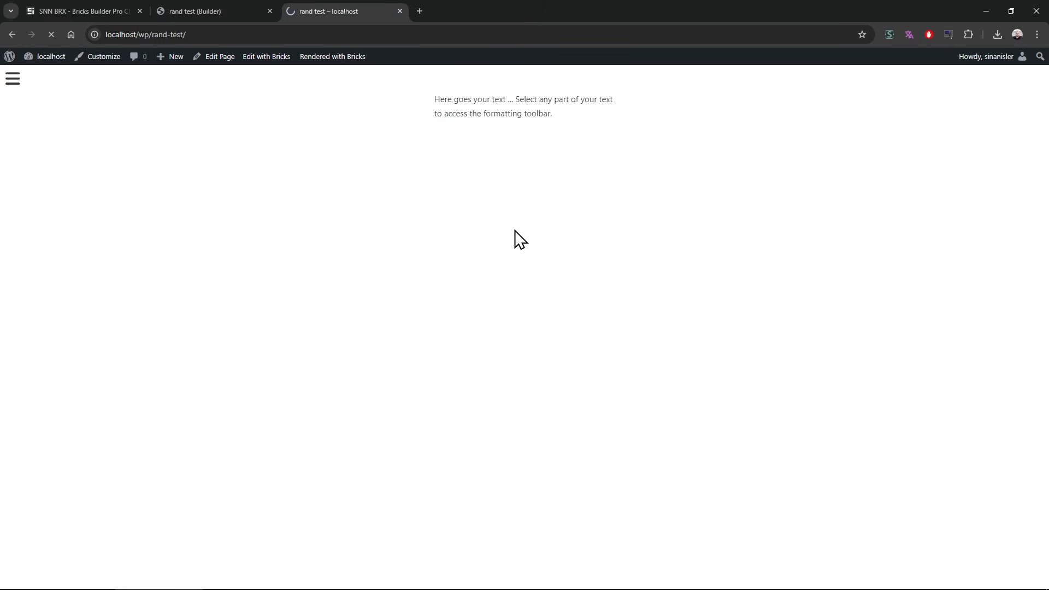
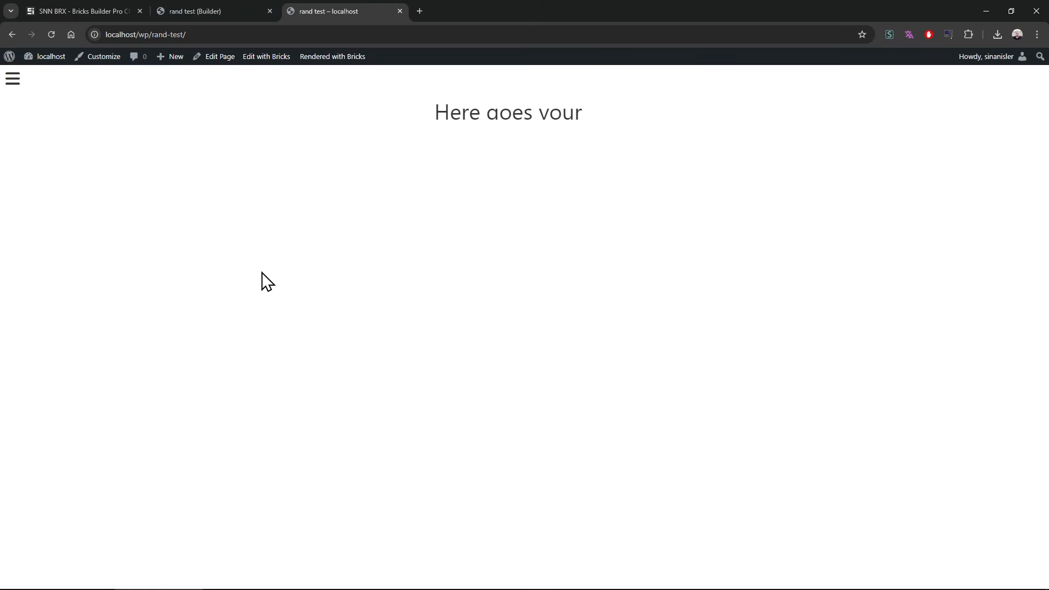
Step: Review the Flipbox (Nestable) content settings and its list of flipbox animations in the builder
click(223, 7)
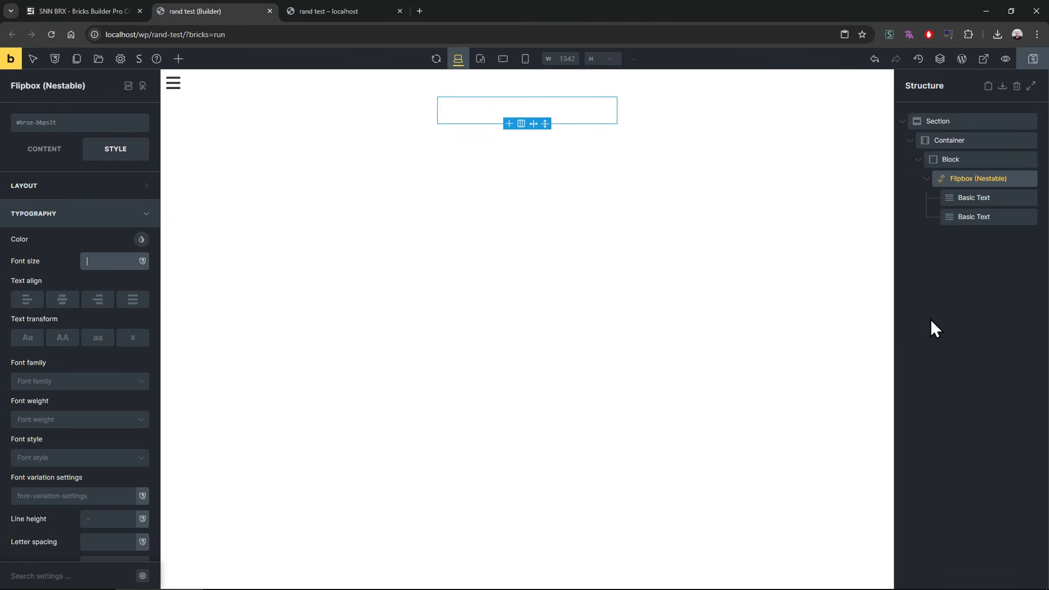
click(27, 152)
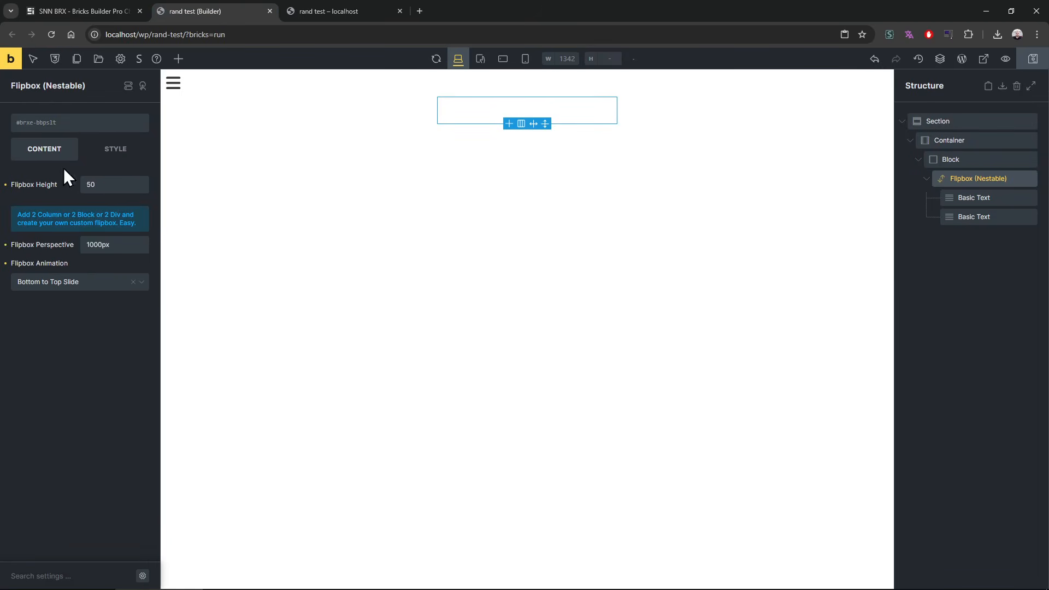
click(87, 295)
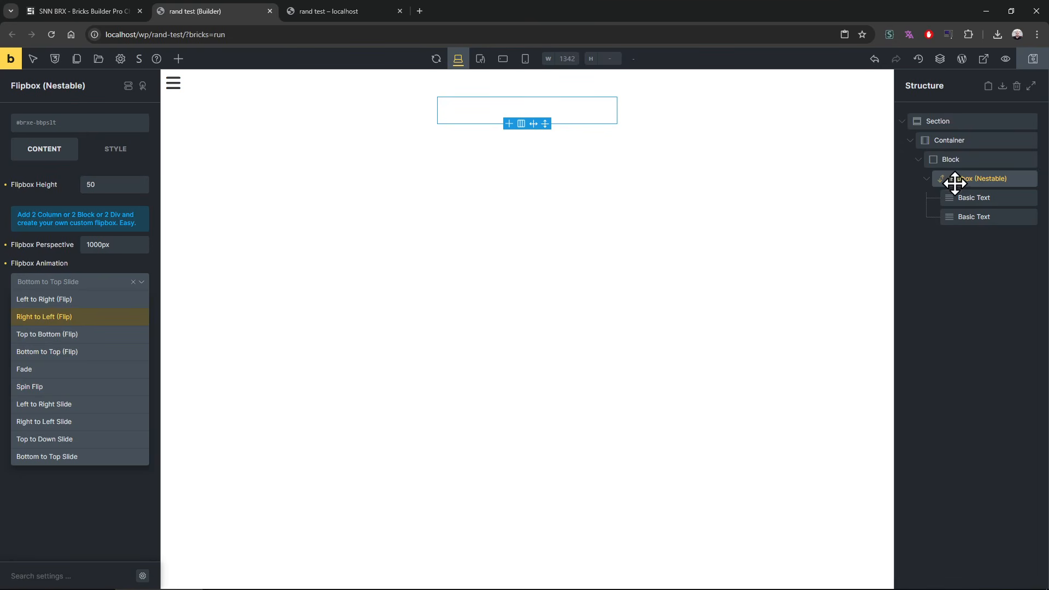
Step: Try the Block as an a [link] tag with a Taxonomy (Term) link to Template Part Areas, and clear the link settings
click(972, 159)
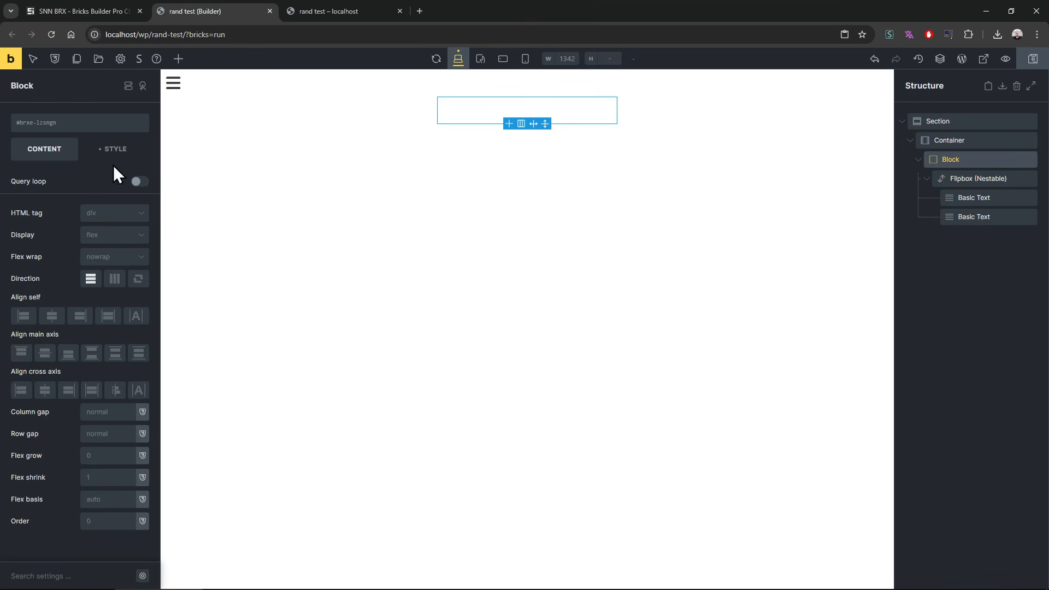
click(123, 239)
click(117, 274)
click(116, 214)
click(111, 266)
click(88, 230)
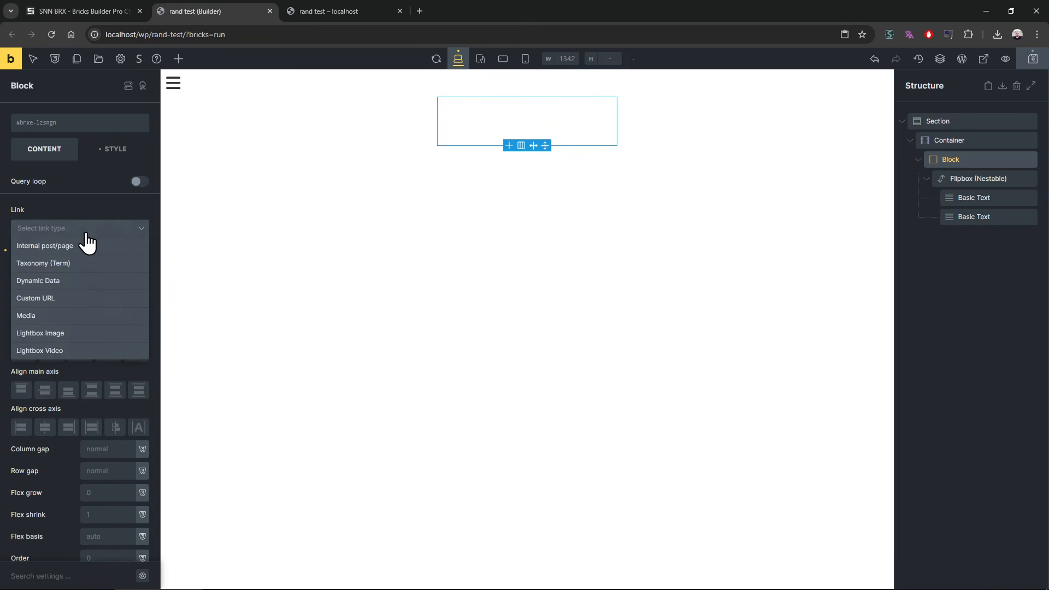
click(82, 263)
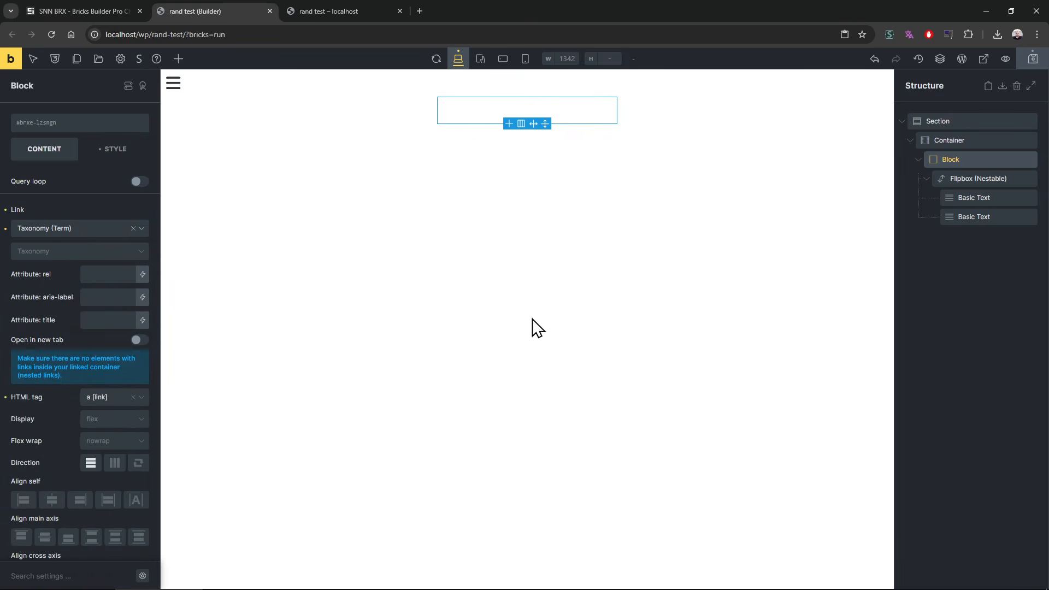
click(54, 257)
click(101, 303)
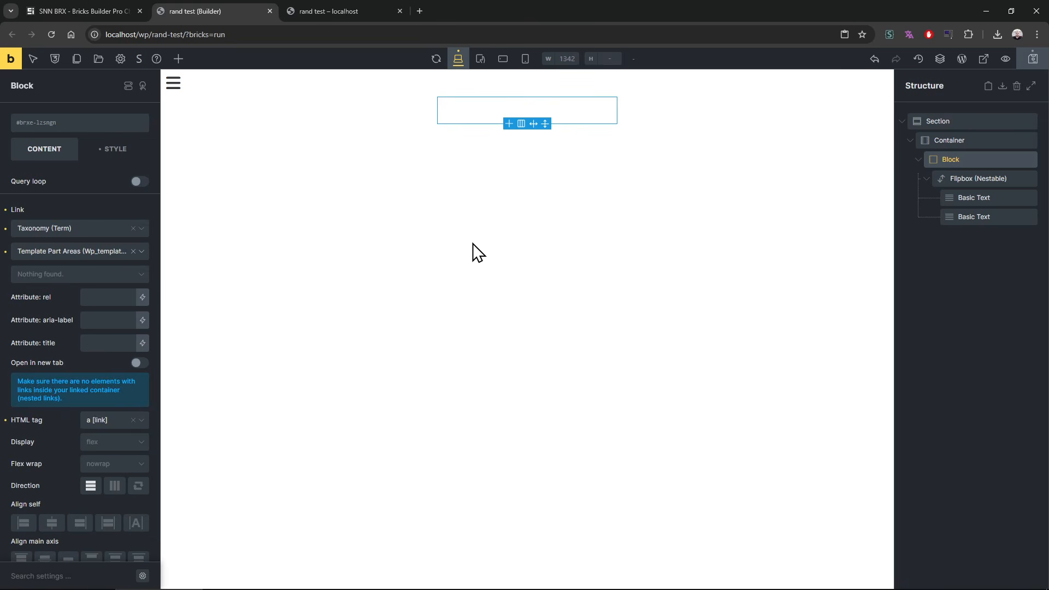
click(134, 229)
click(133, 250)
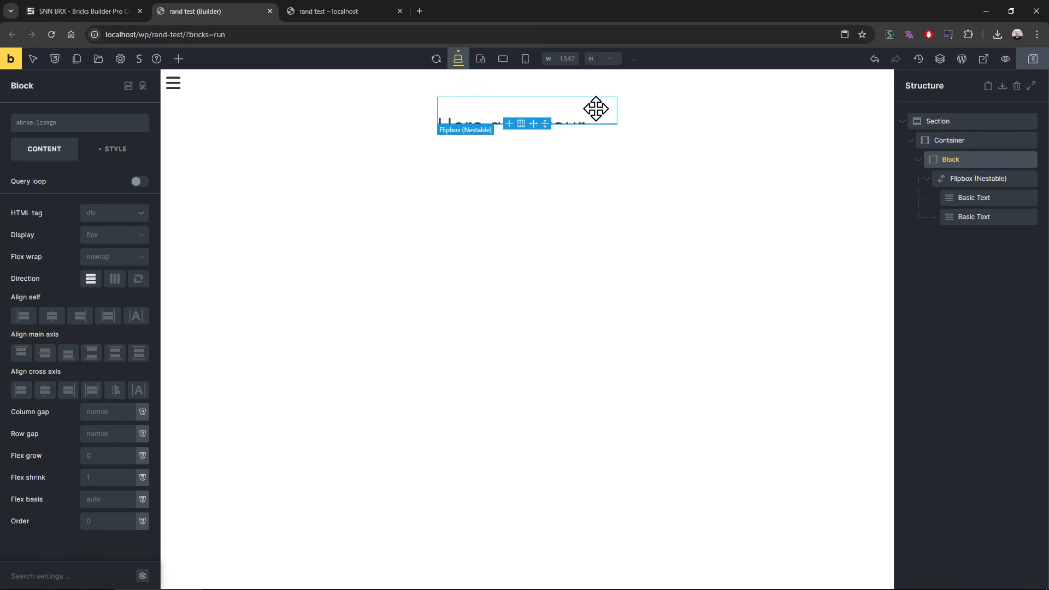
Step: After checking the v0.214 changelog, add a Like Button element to the container and delete the Block holding the flipbox
click(110, 3)
scroll(136, 321, down, 1)
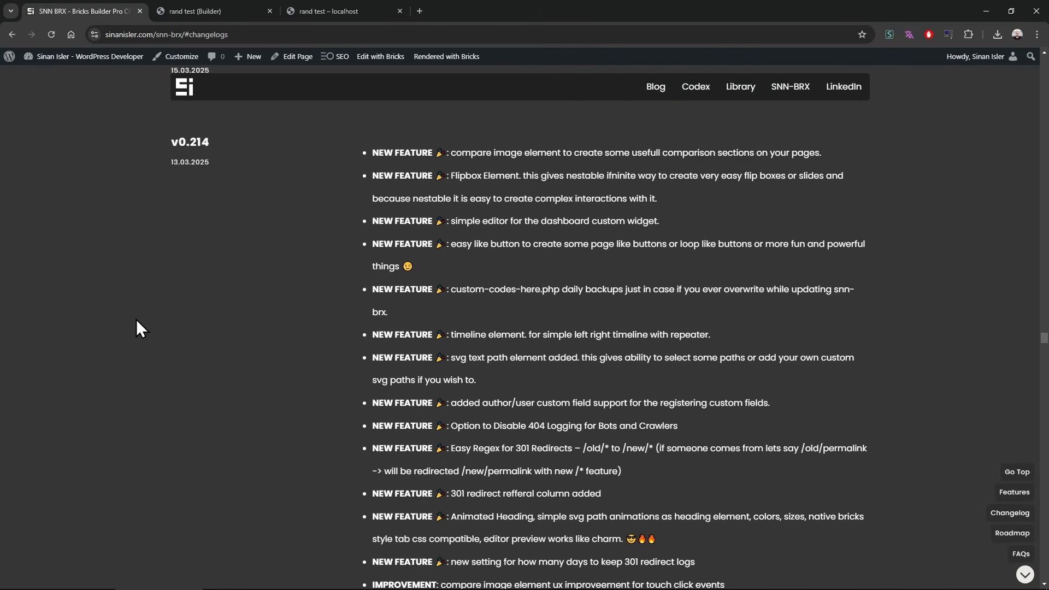
click(226, 2)
click(177, 59)
text(like)
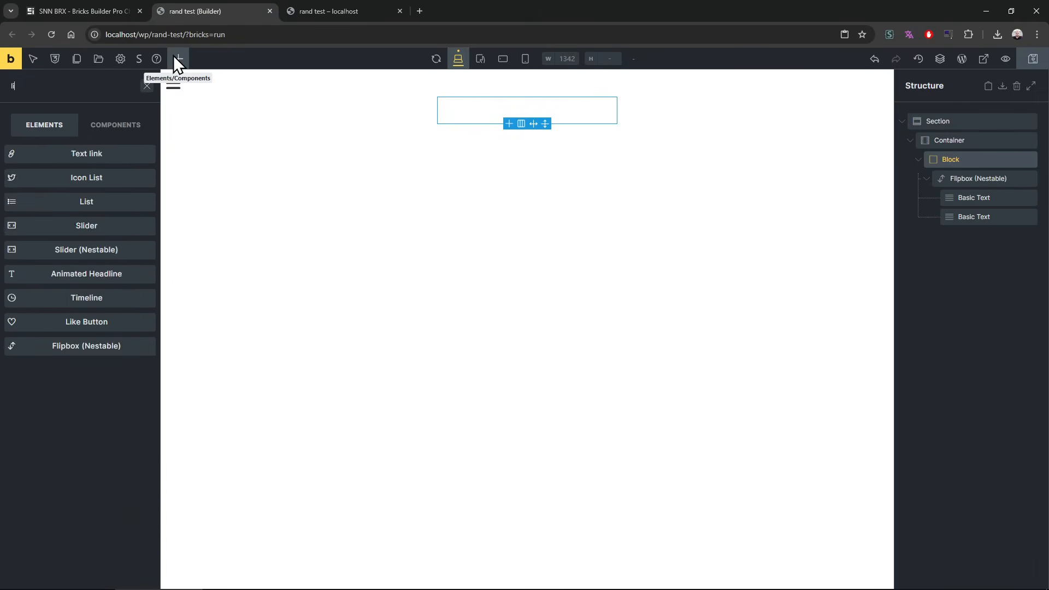
drag(80, 158, 961, 171)
right_click(958, 176)
click(953, 246)
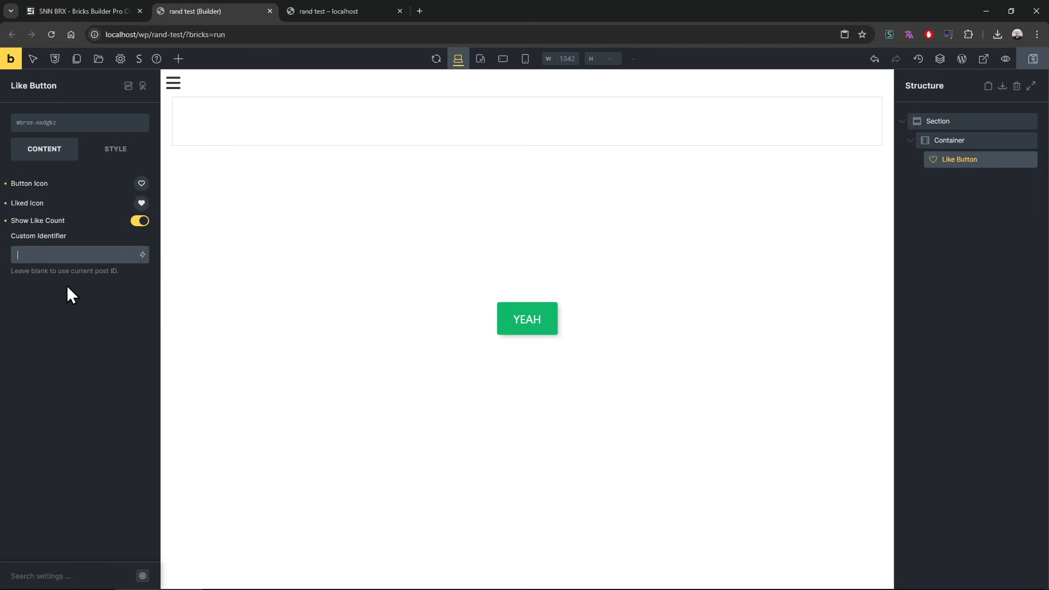
Step: Set the Like Button's custom identifier to the {post_id} dynamic data tag
triple_click(38, 271)
click(58, 326)
click(71, 257)
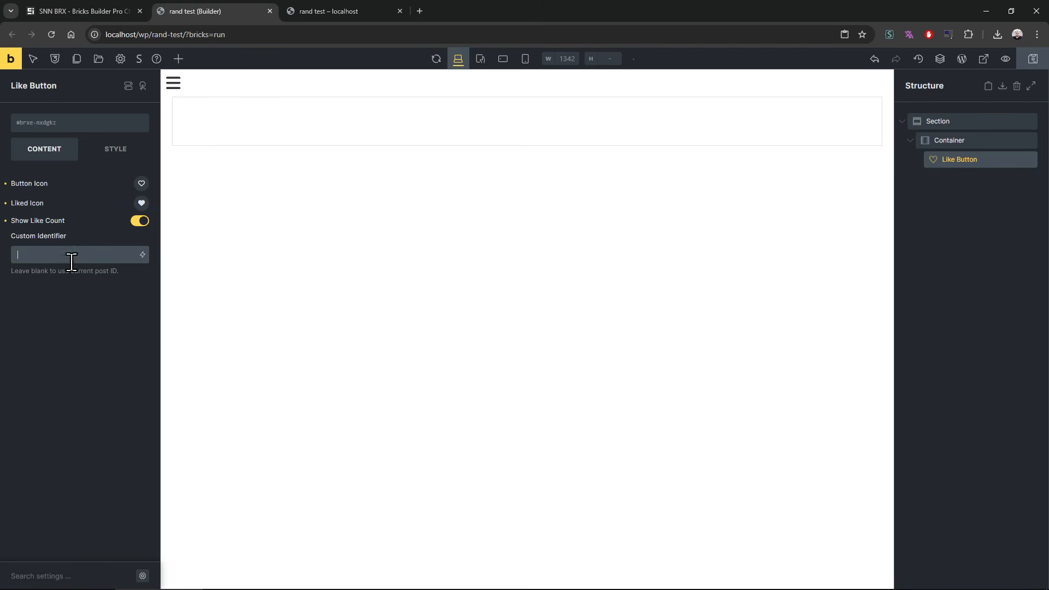
click(142, 256)
click(59, 347)
Step: Preview the rand test page and test toggling the like button
click(349, 12)
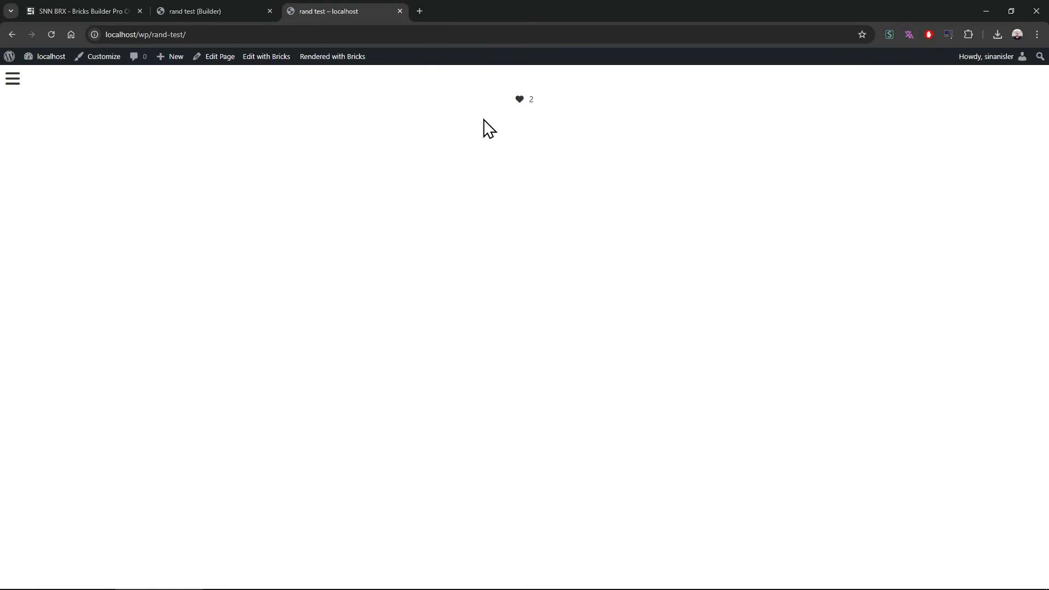
click(520, 99)
click(520, 99)
Step: Open the developer tools' network log beside the page, shrink the tools pane and clear the webp filter
key(F12)
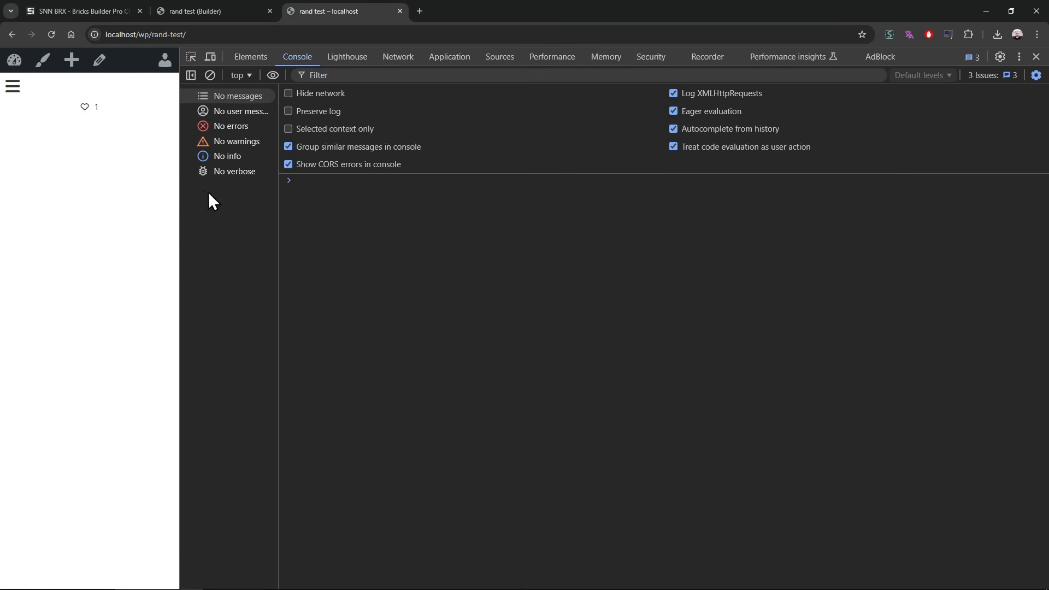
drag(181, 186, 625, 206)
click(841, 56)
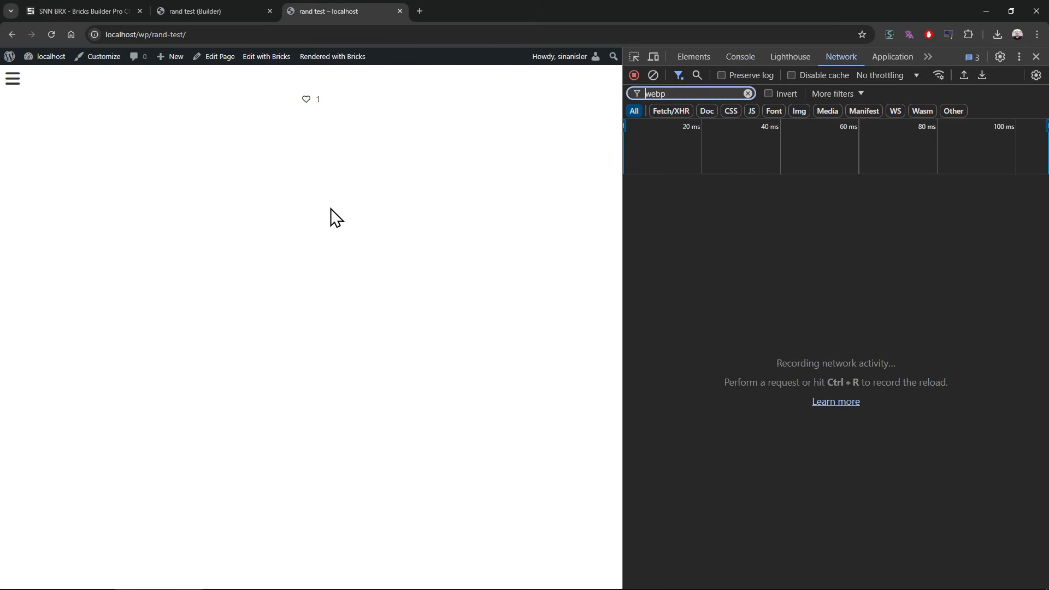
click(733, 95)
key(ctrl+a)
key(BackSpace)
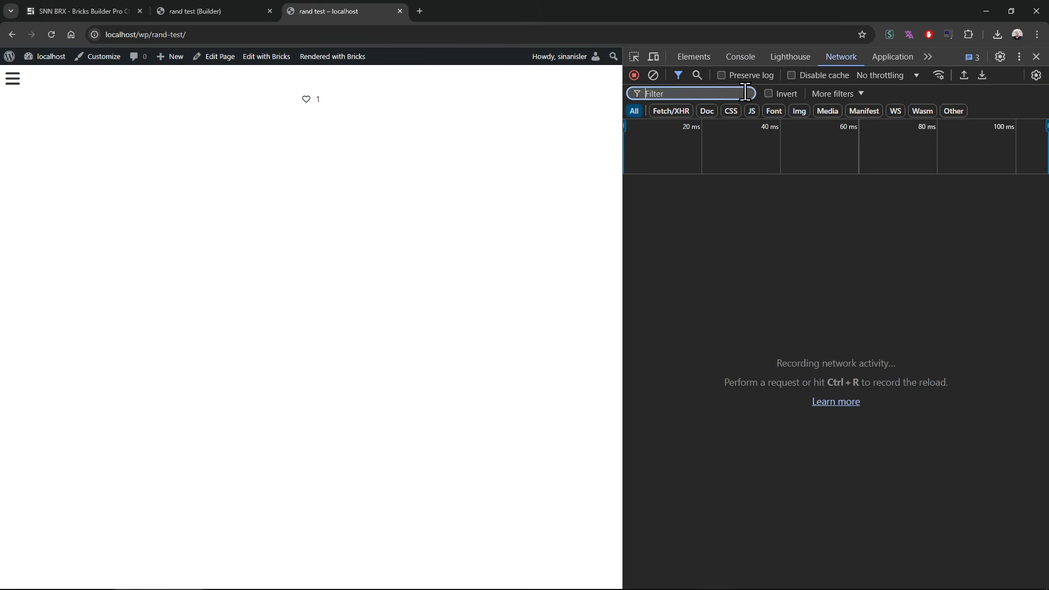
Step: Toggle the like button on and off to record its like requests in the network log
click(306, 100)
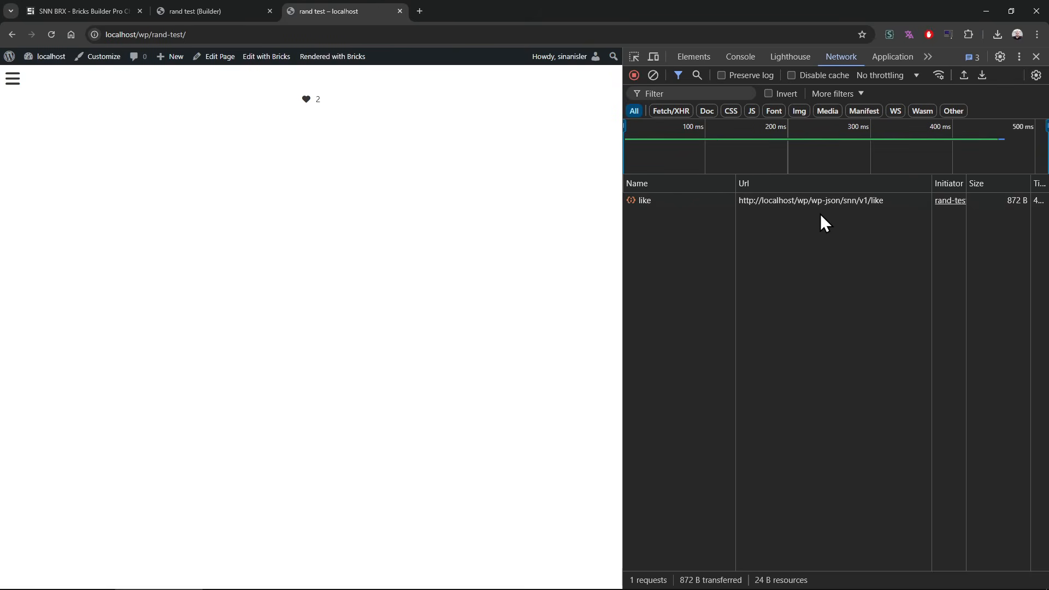
click(306, 100)
click(306, 101)
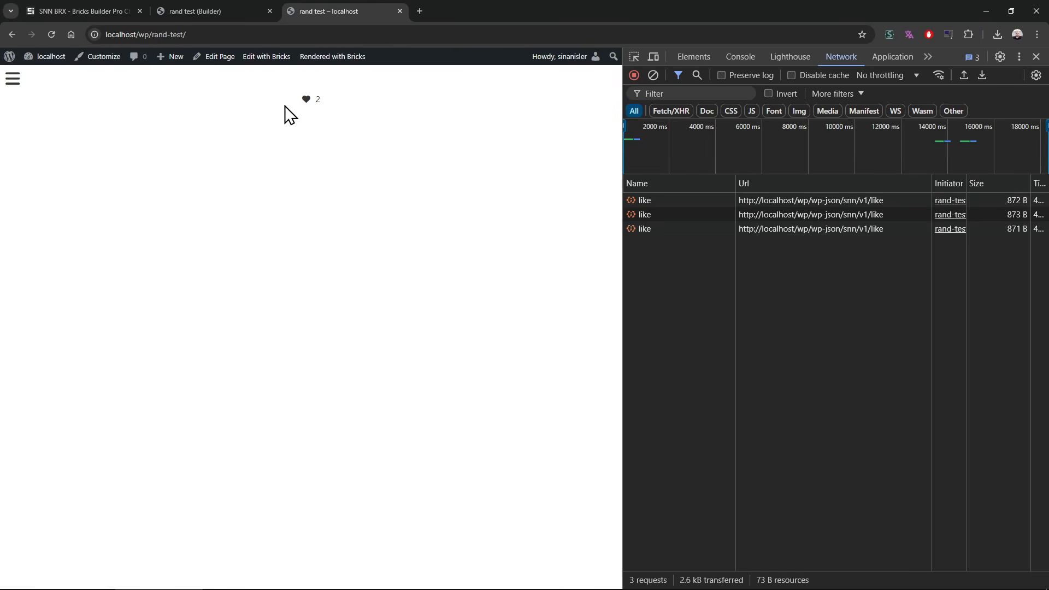
Step: Open the WordPress dashboard in a new tab and examine the Disable JSON API for Guests option in SNN Security Settings
middle_click(56, 53)
click(505, 8)
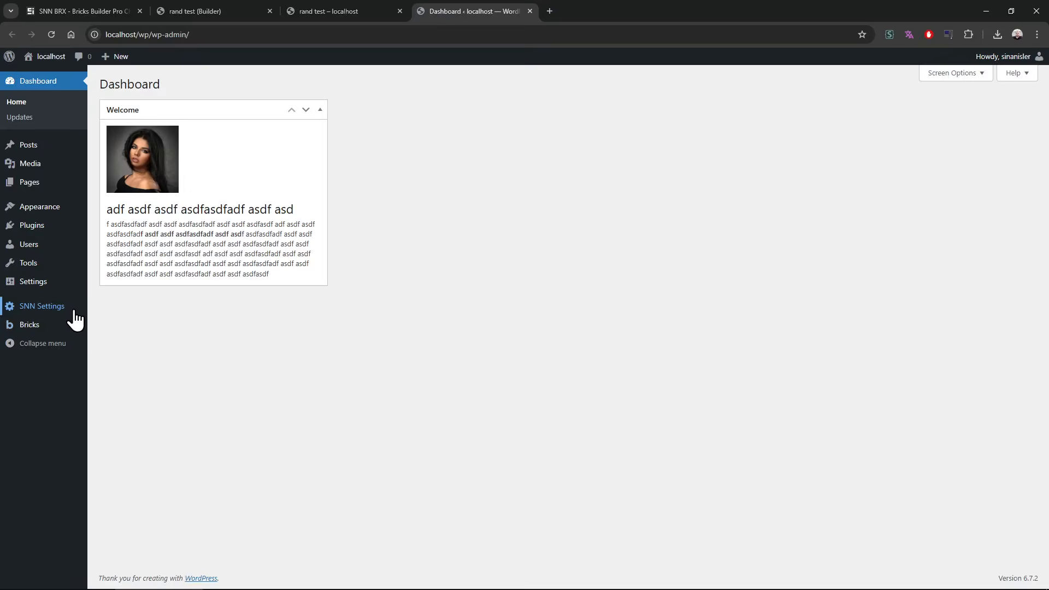
mouse_move(68, 309)
click(132, 347)
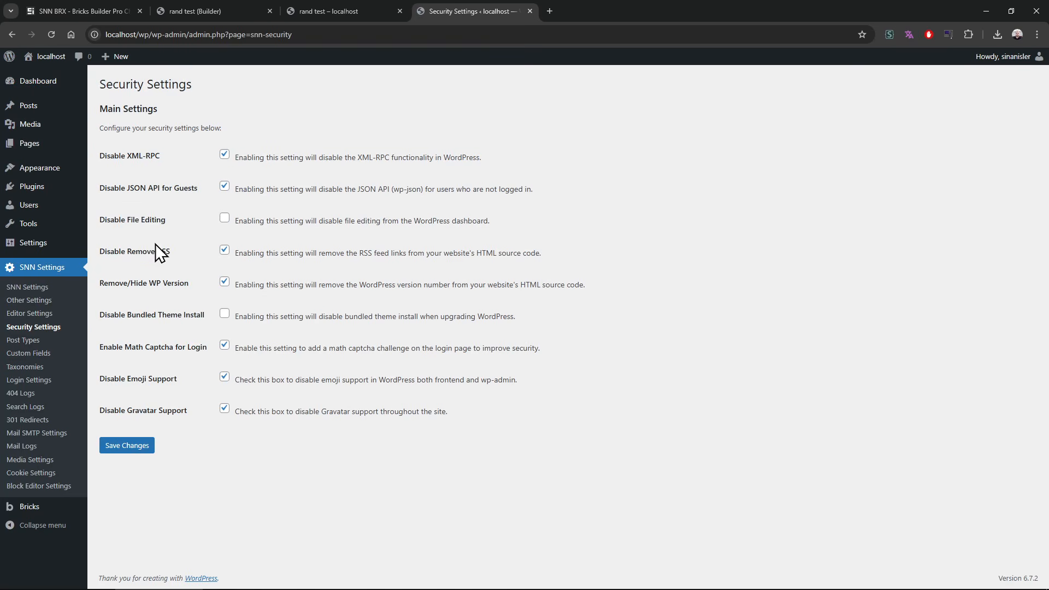
drag(112, 188, 553, 192)
click(178, 197)
click(553, 192)
triple_click(139, 189)
click(146, 203)
Step: Close the Security Settings tab and toggle the like button on the rand test page again
click(389, 10)
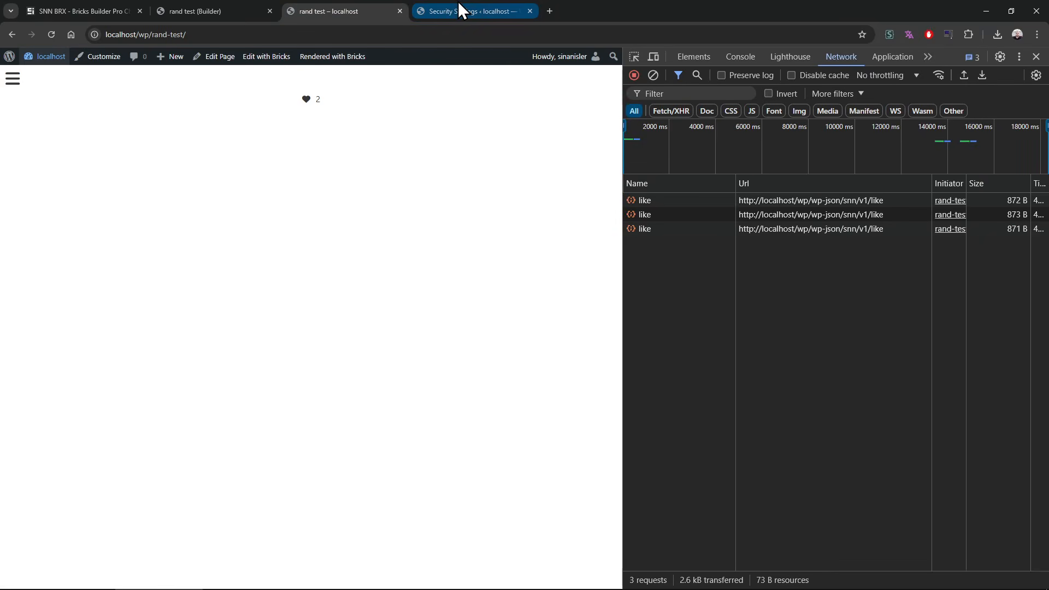
middle_click(458, 1)
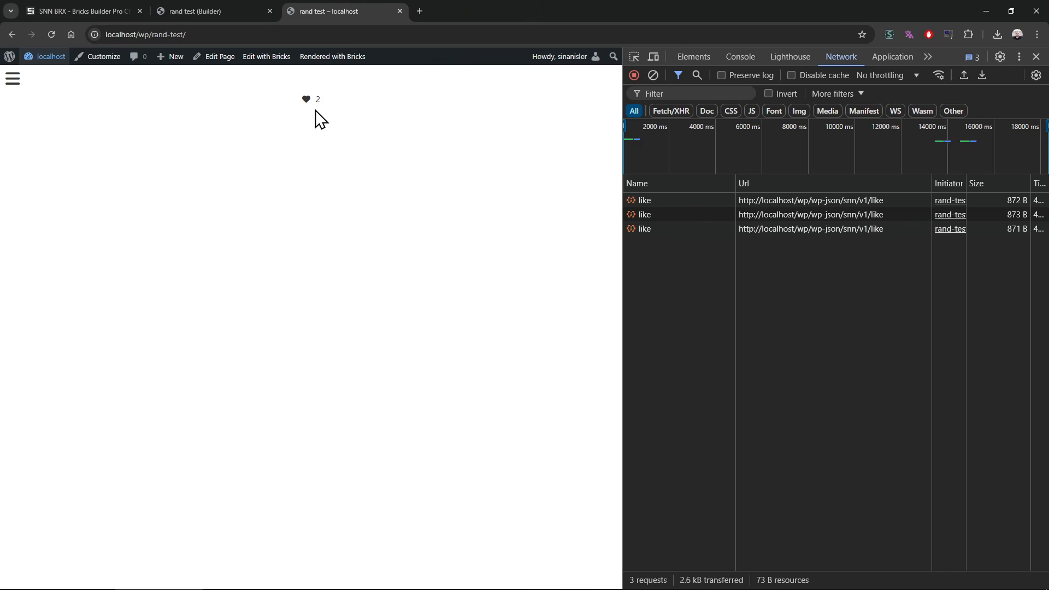
click(306, 99)
click(306, 99)
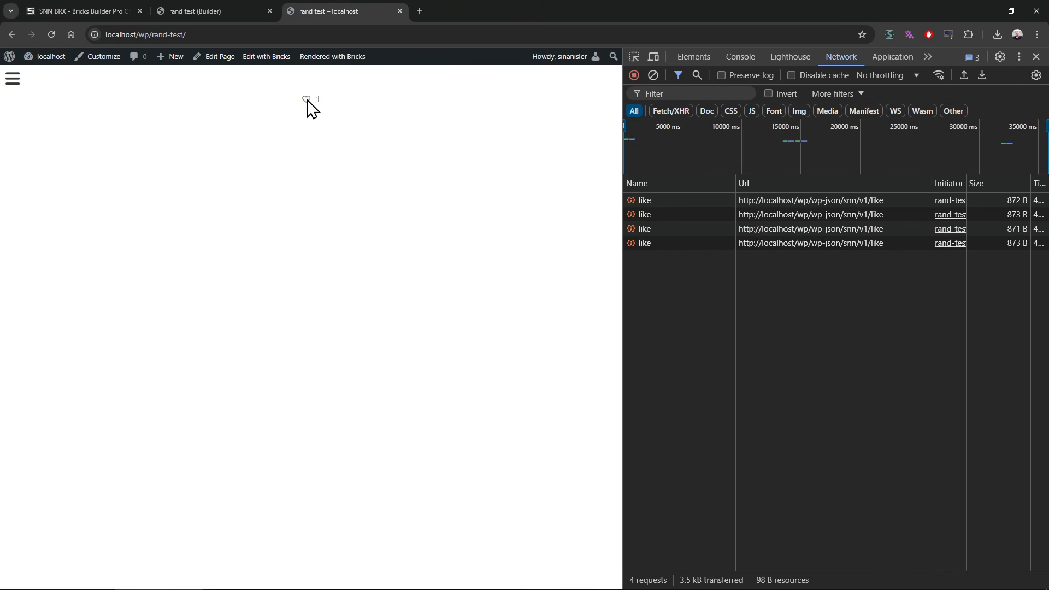
Step: Wrap the Like Button in a Block in the builder's structure
click(208, 10)
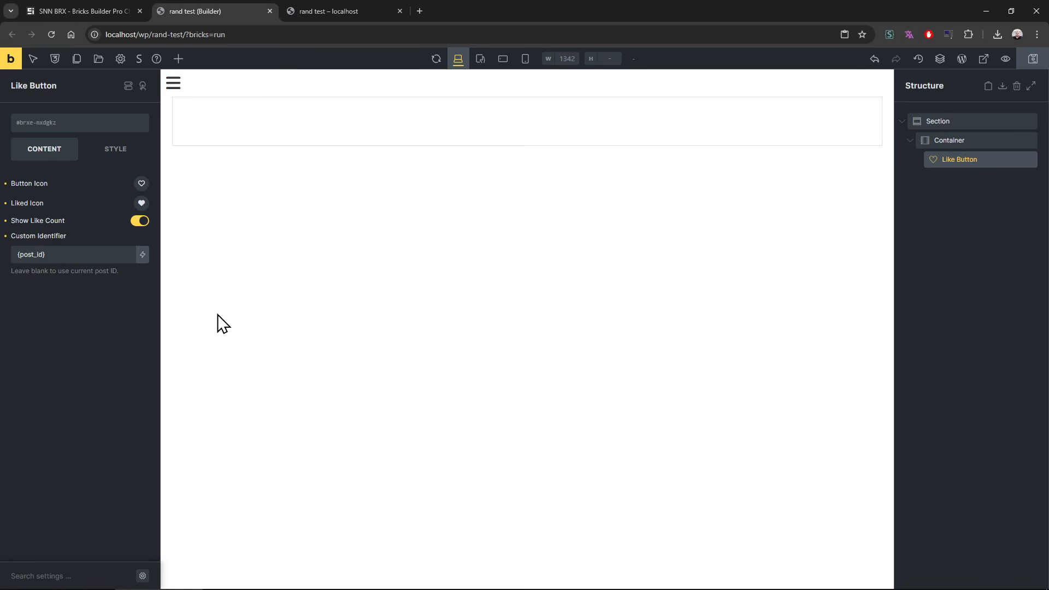
click(67, 253)
click(958, 205)
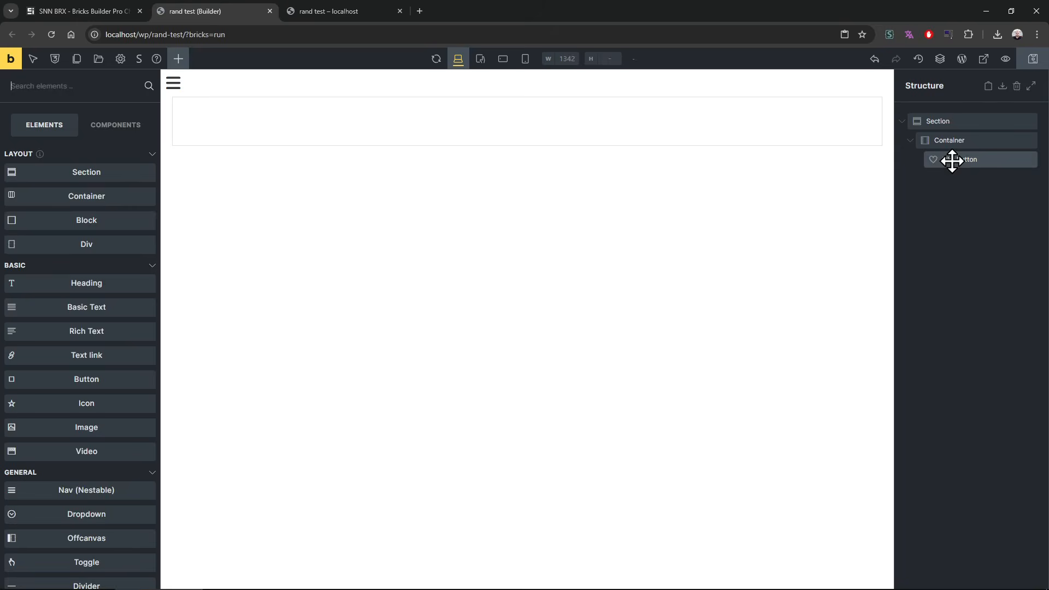
right_click(953, 158)
click(991, 252)
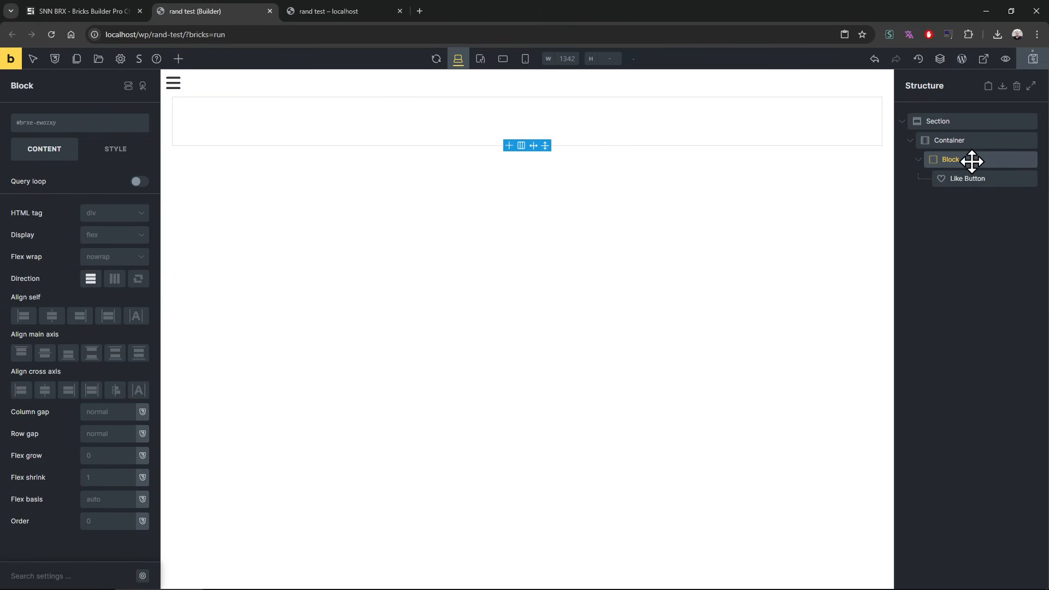
Step: Enable the query loop on the new Block and set its post type to Pages
click(140, 181)
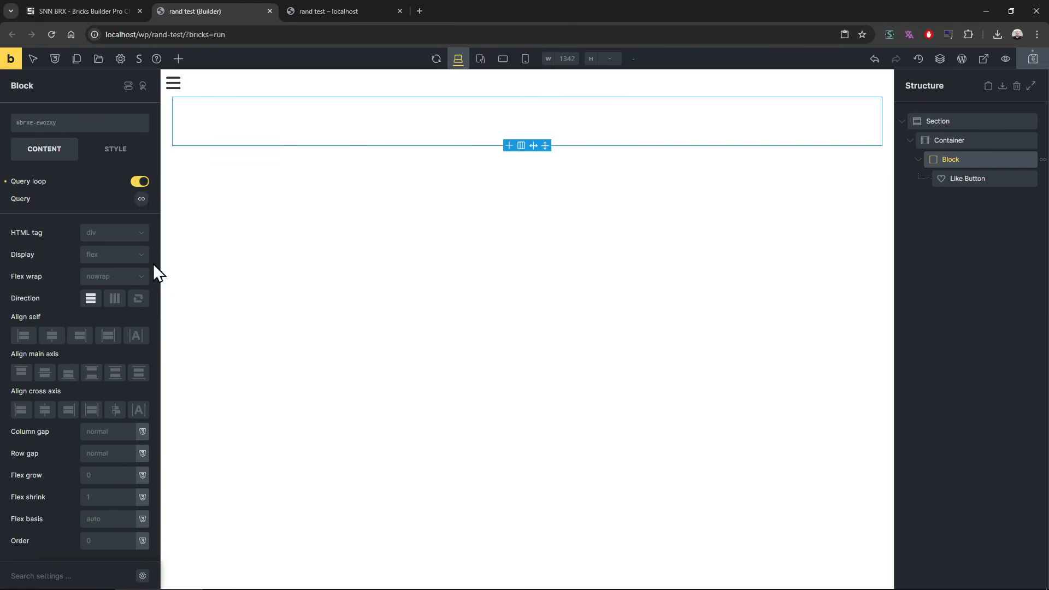
click(142, 200)
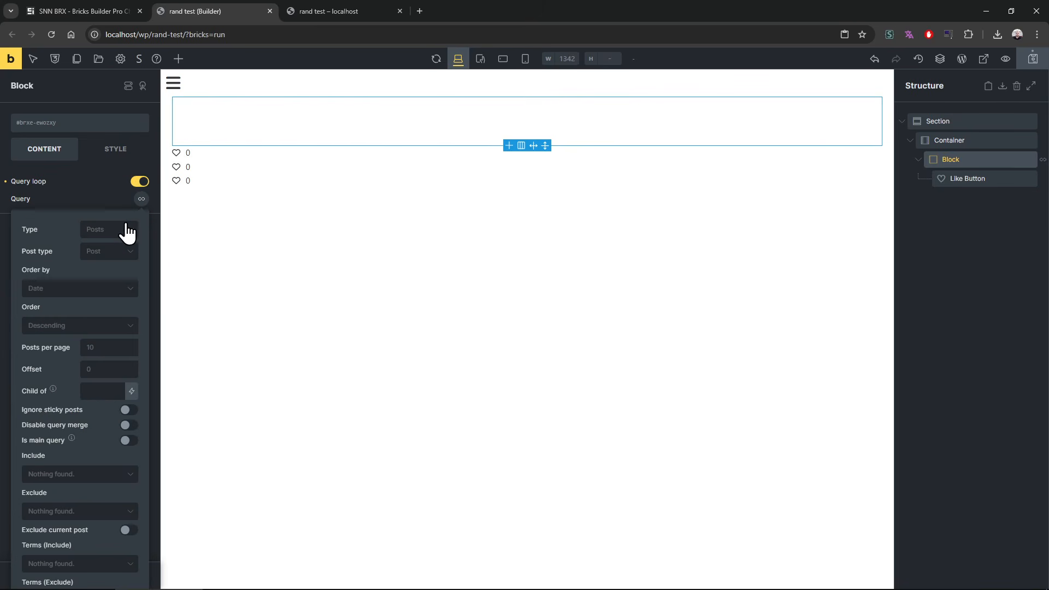
click(113, 253)
click(108, 286)
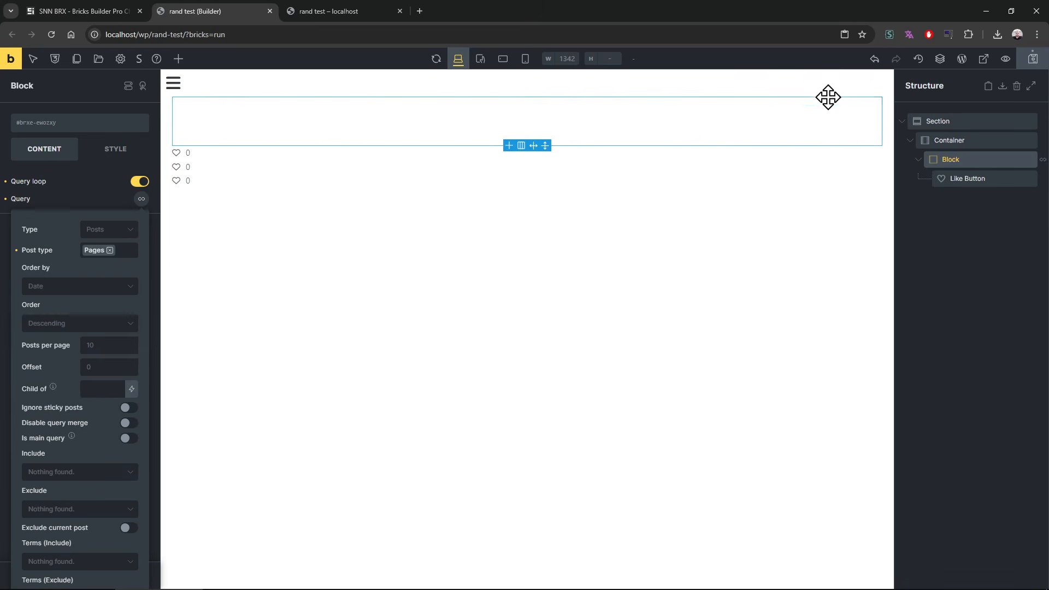
Step: Add a Basic Text element above the Like Button, replace its content with the {post_title} dynamic data tag, and save
click(178, 58)
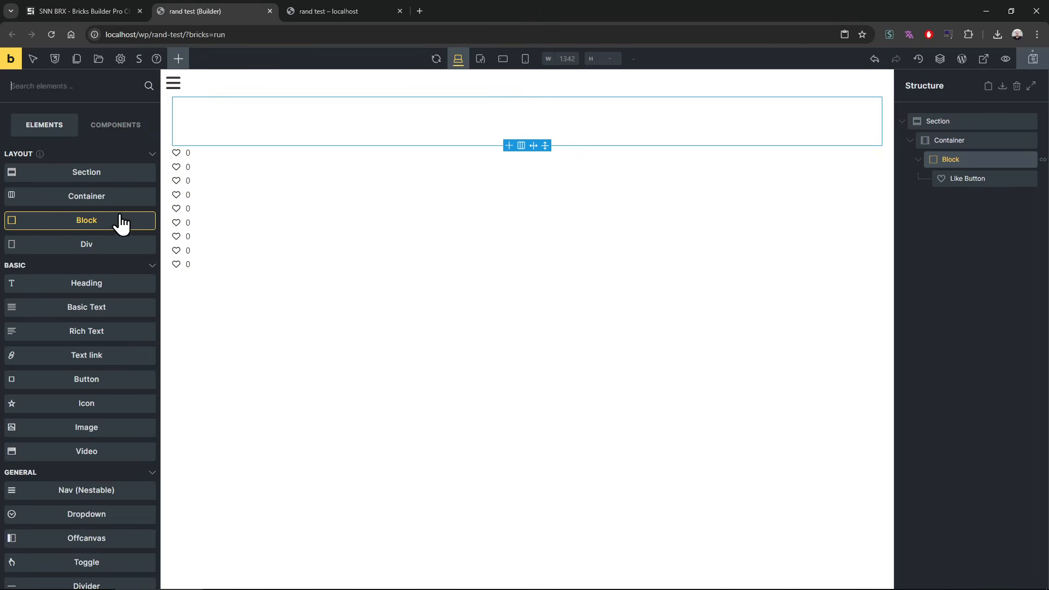
drag(96, 310, 981, 186)
click(80, 214)
key(ctrl+a)
key(BackSpace)
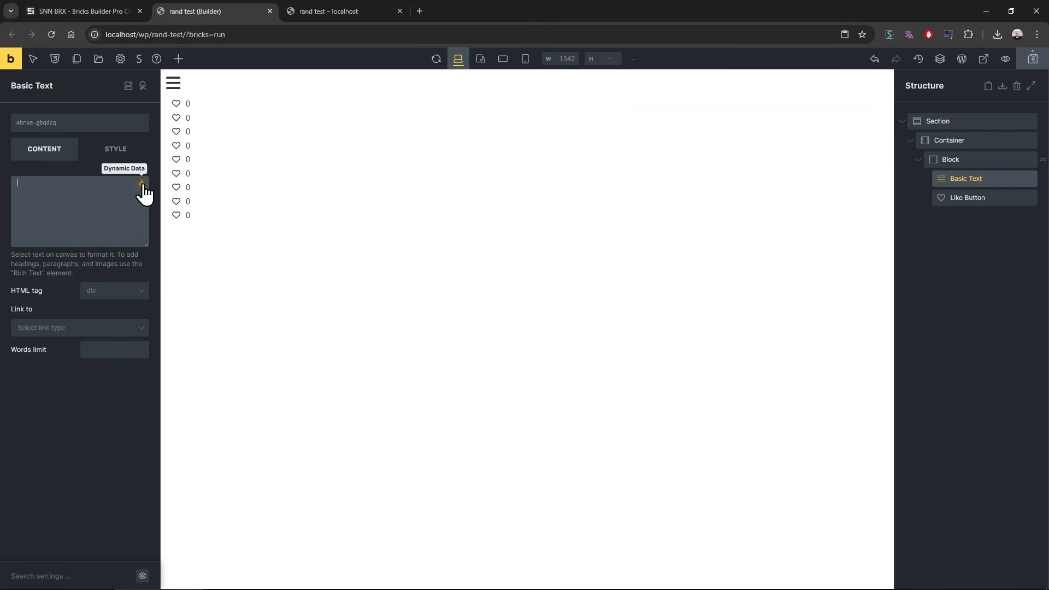
click(141, 184)
click(68, 342)
key(ctrl+s)
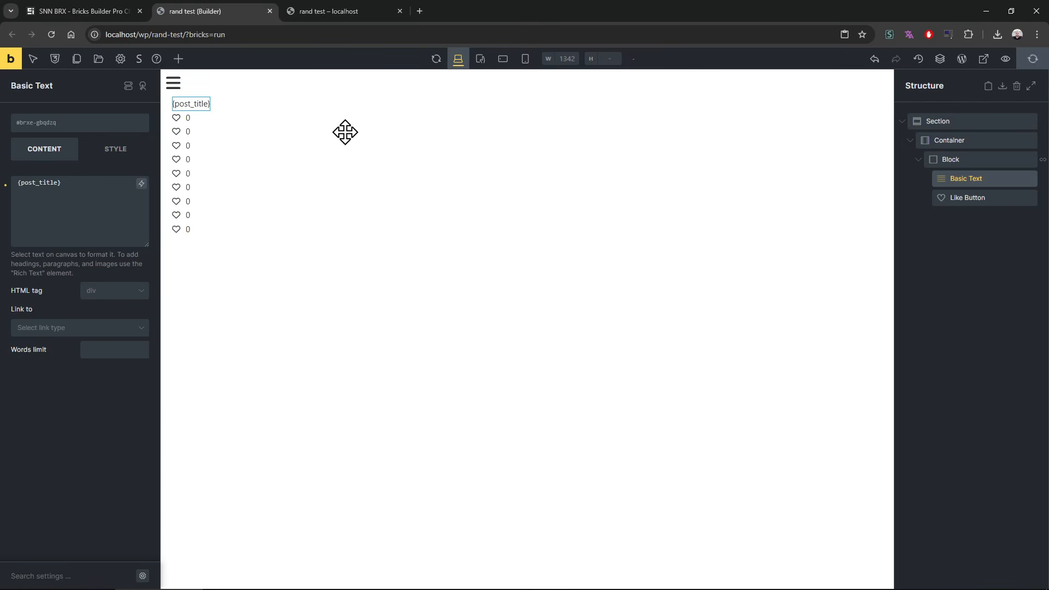
Step: Reload the rand test page and check the looped page titles with their like buttons
click(337, 10)
key(F5)
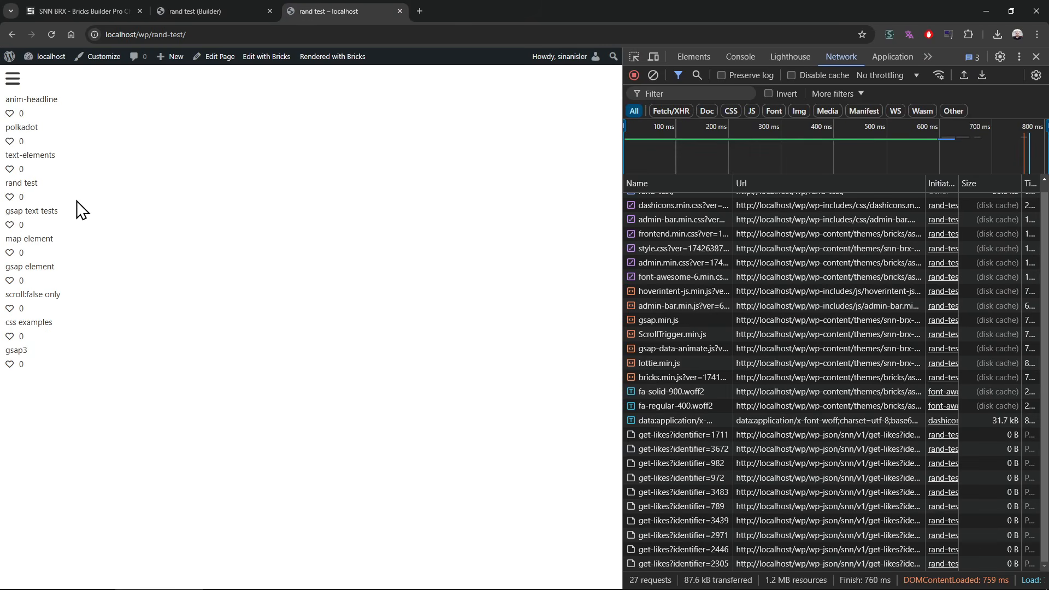
drag(15, 96, 63, 391)
click(62, 391)
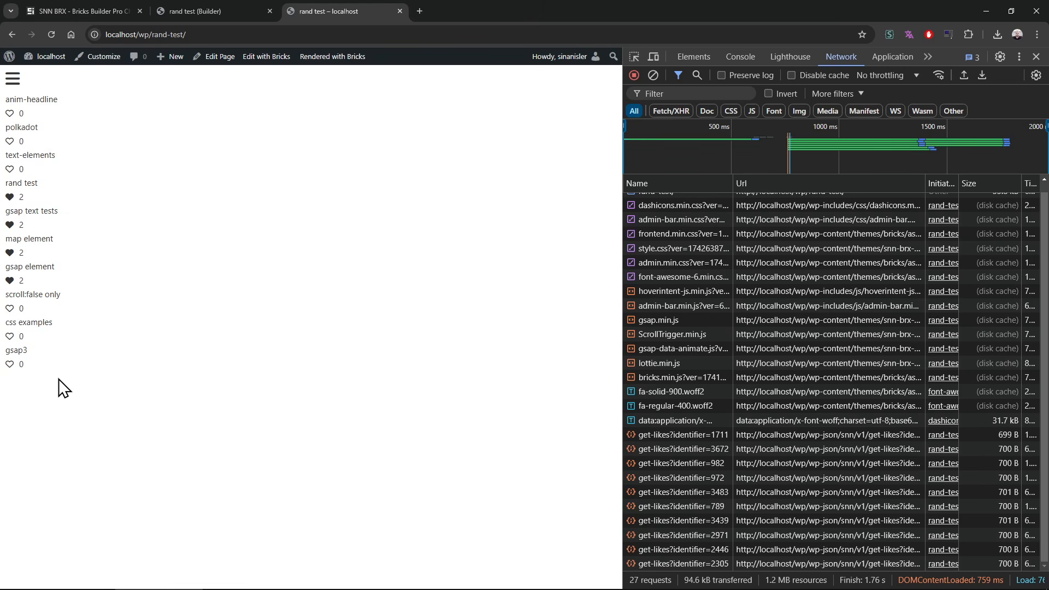
Step: Inspect the anim-headline like button's markup, and like the anim-headline, polkadot and scroll:false only pages in the loop
click(634, 57)
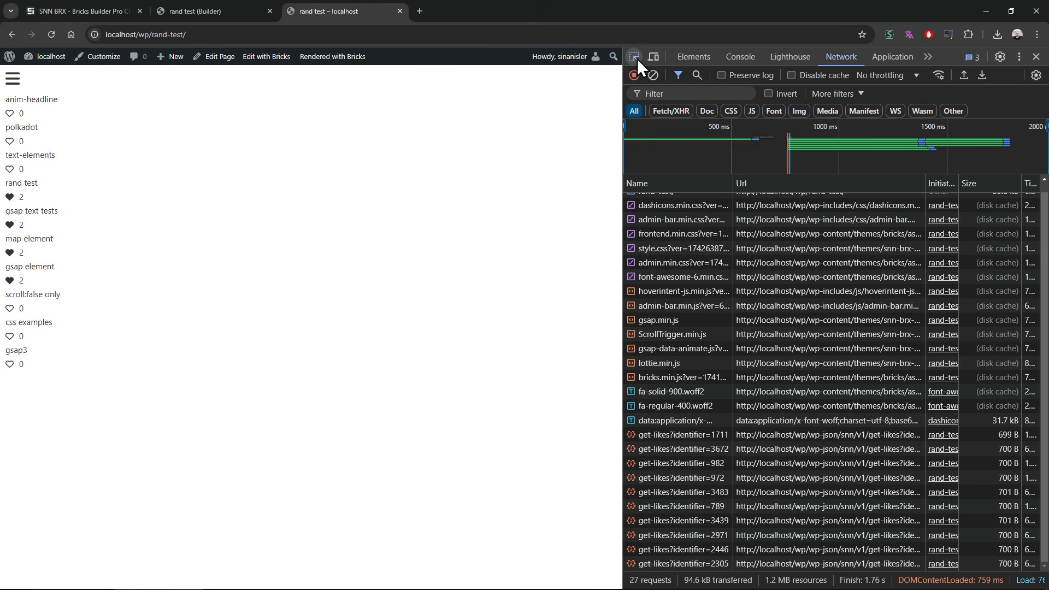
click(13, 113)
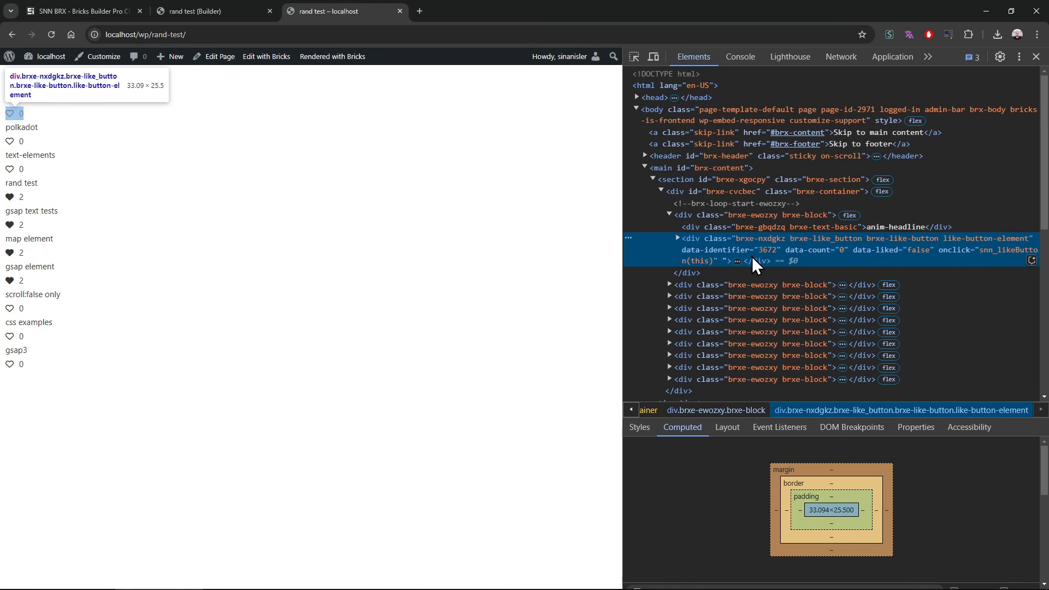
click(10, 115)
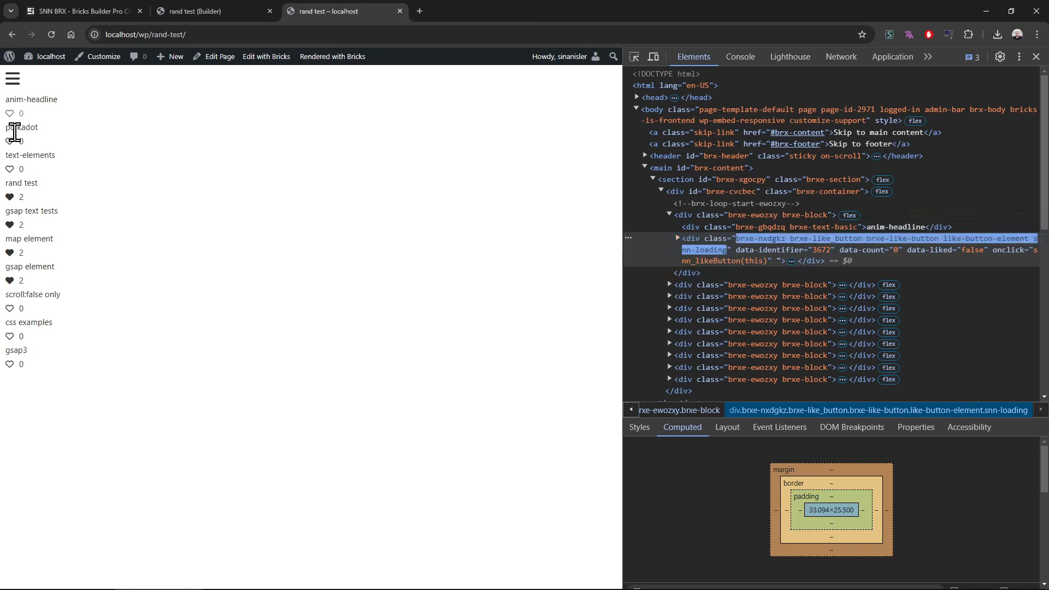
click(10, 141)
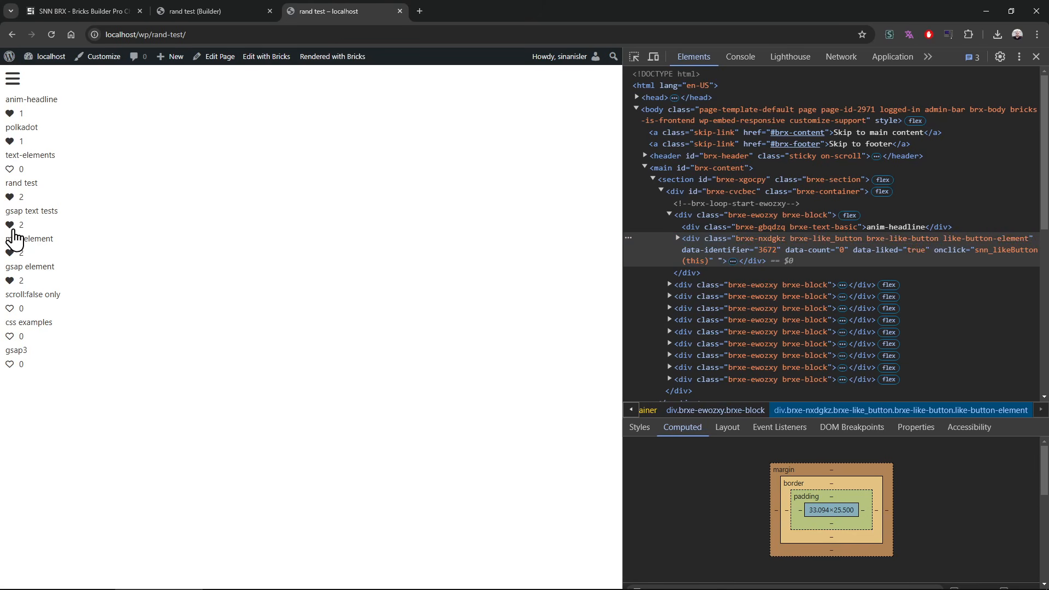
click(10, 309)
click(1036, 56)
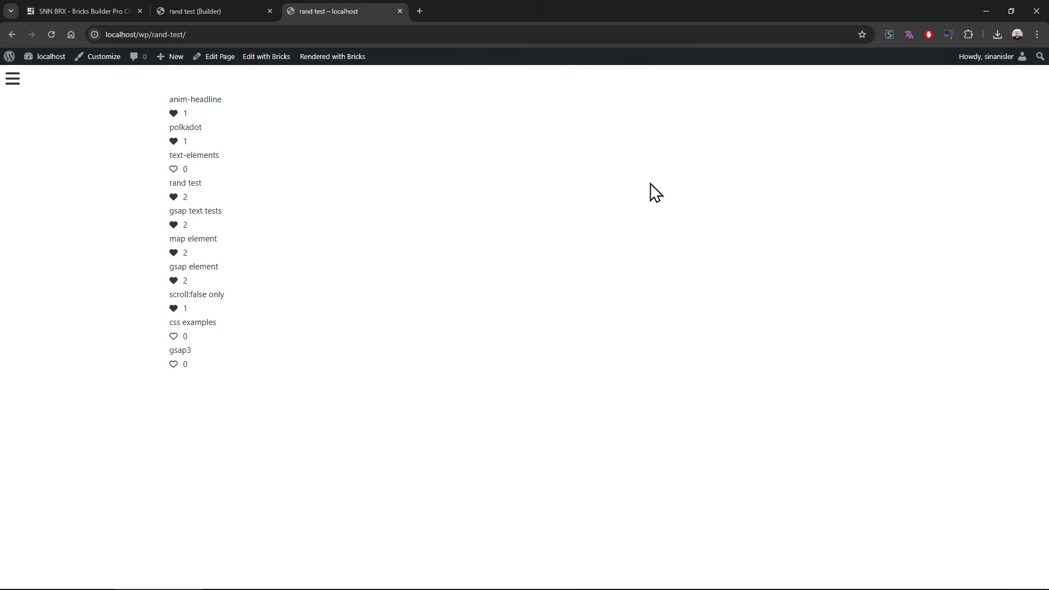
click(241, 11)
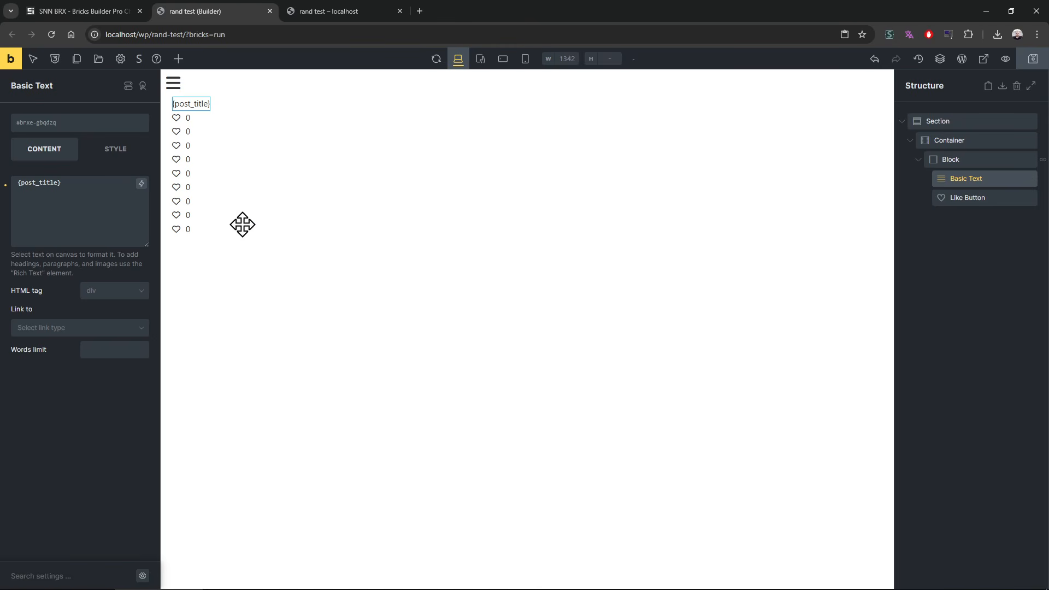
click(342, 16)
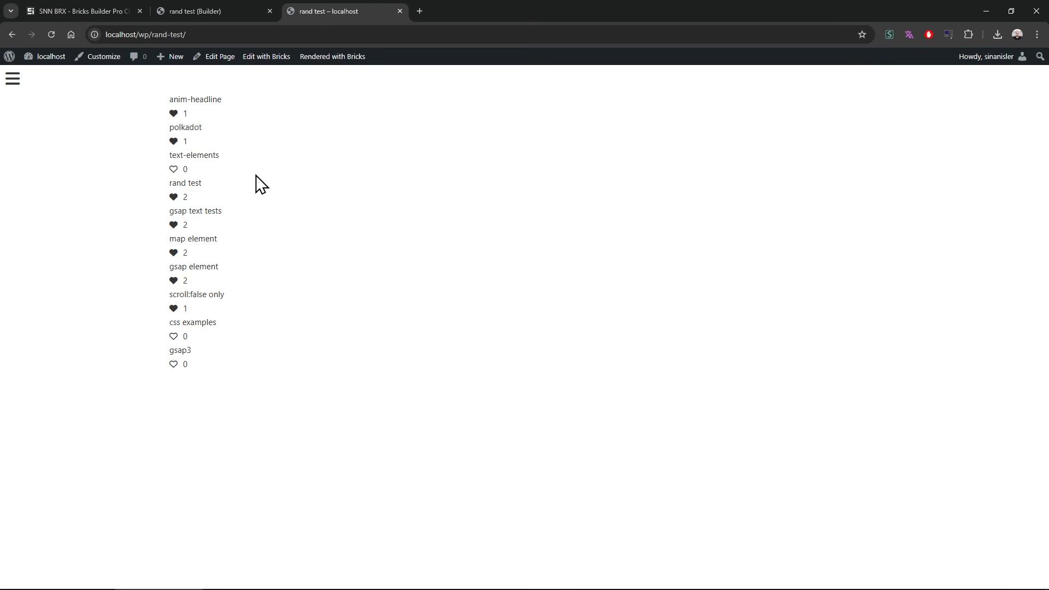
mouse_move(230, 1)
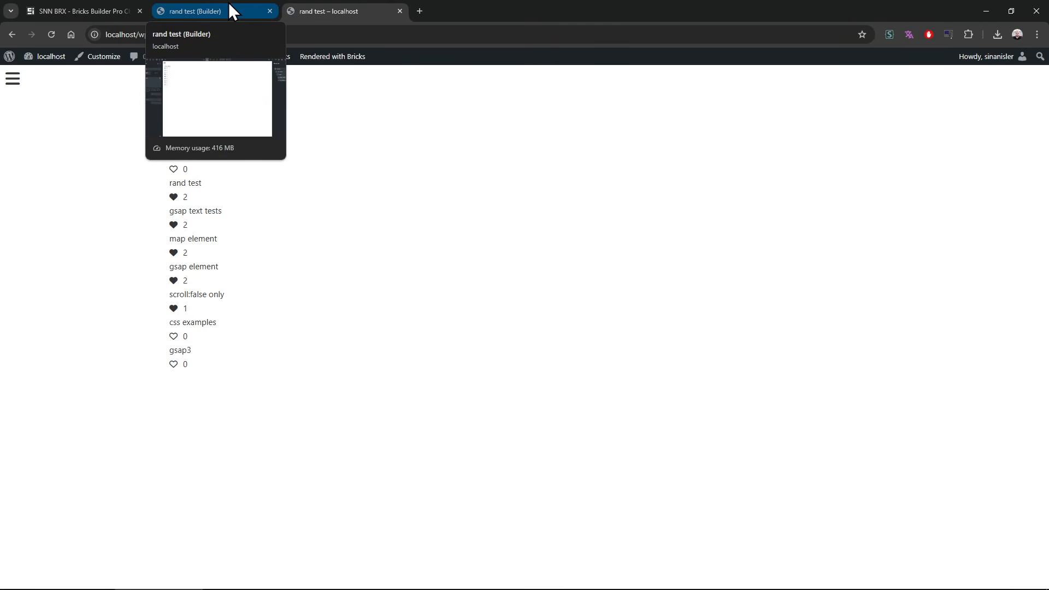
click(211, 9)
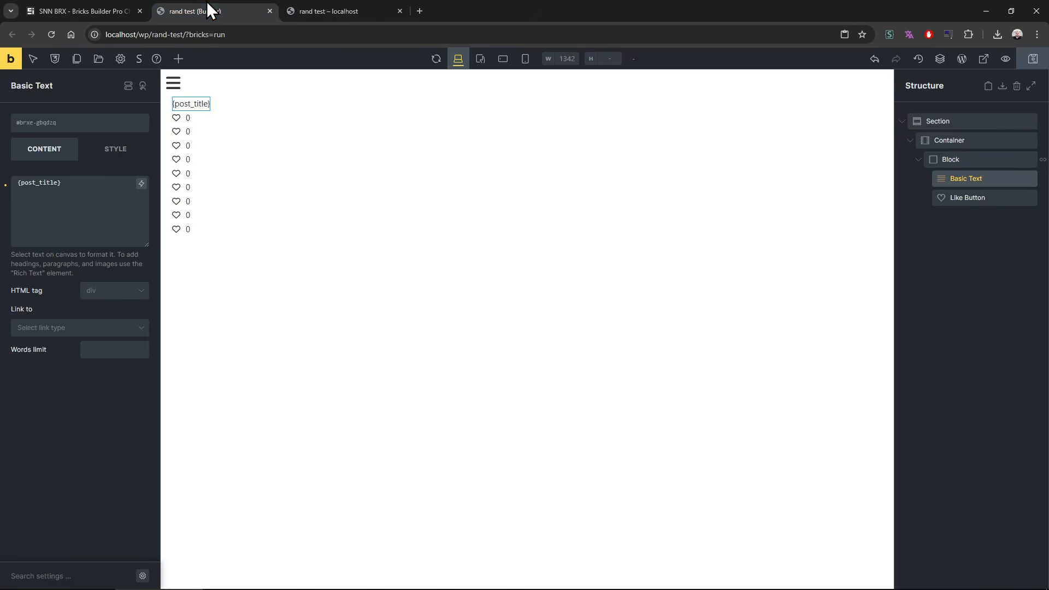
click(324, 10)
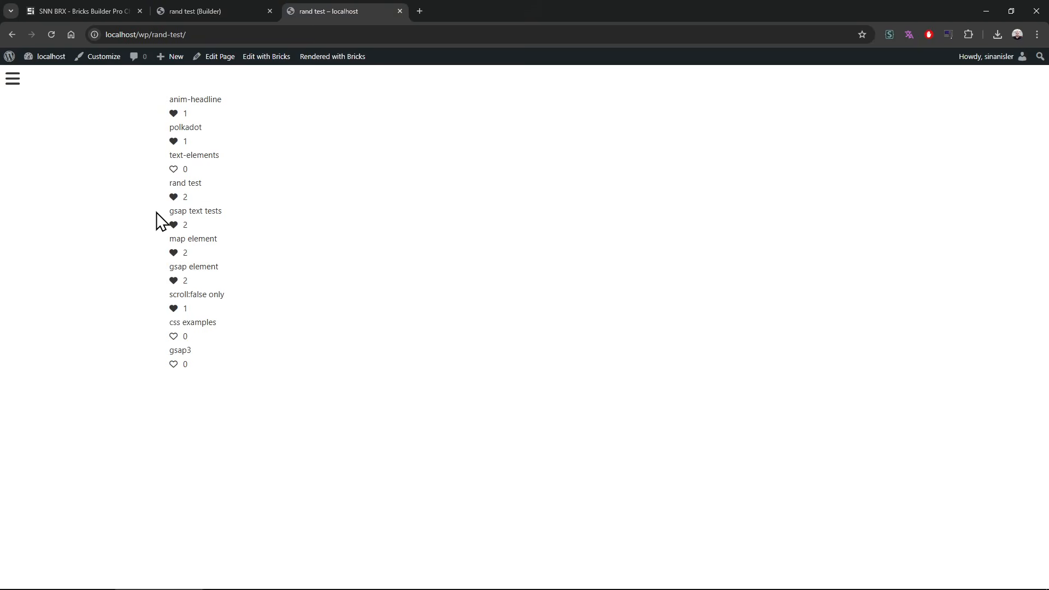
Step: Review the v0.214 changelog entries on the SNN-BRX page and return to the page's opening section
mouse_move(101, 2)
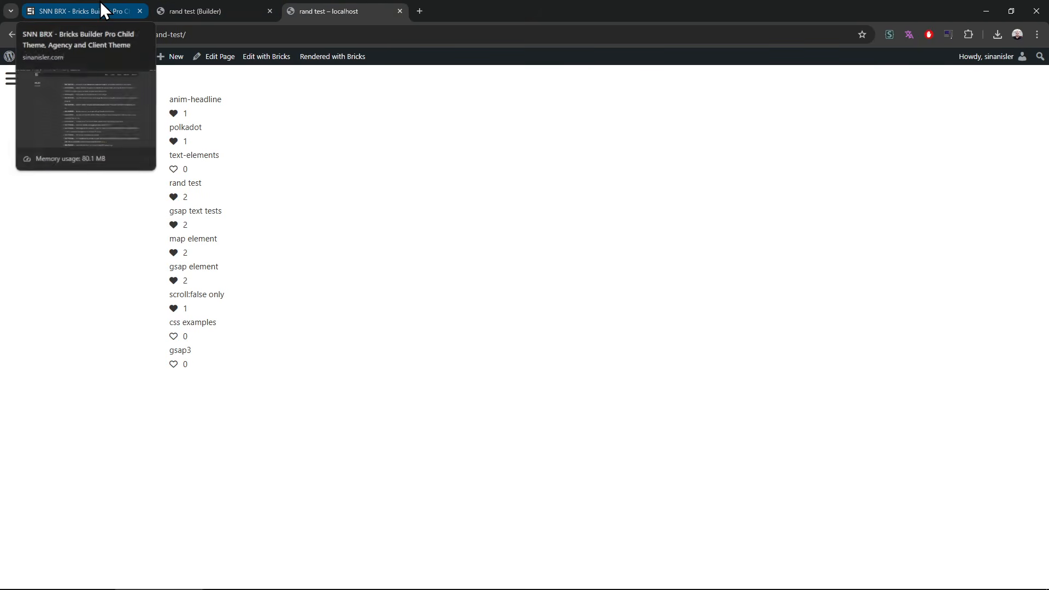
click(100, 2)
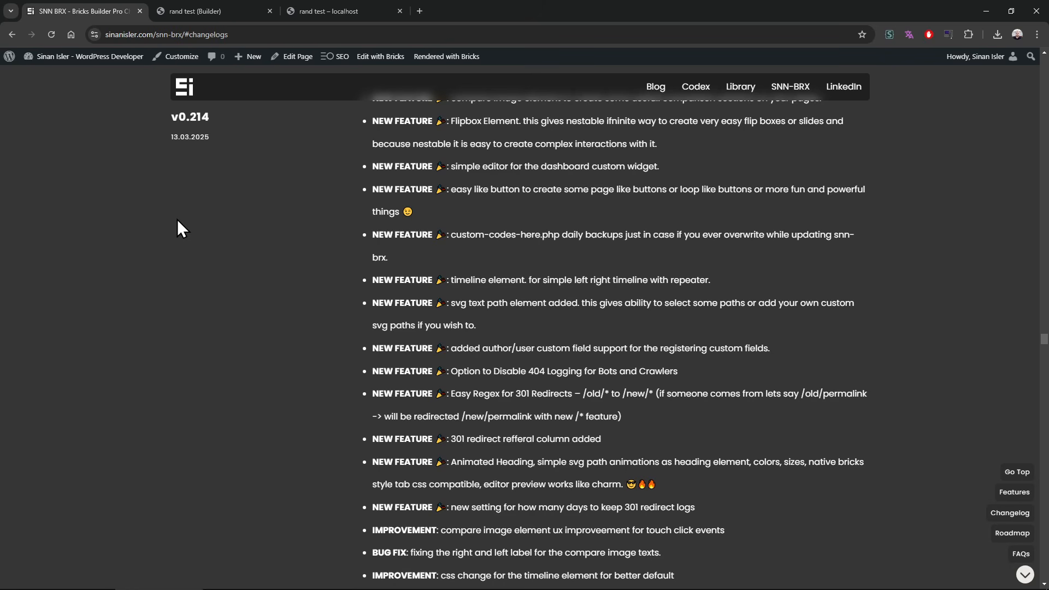
scroll(177, 219, up, 1)
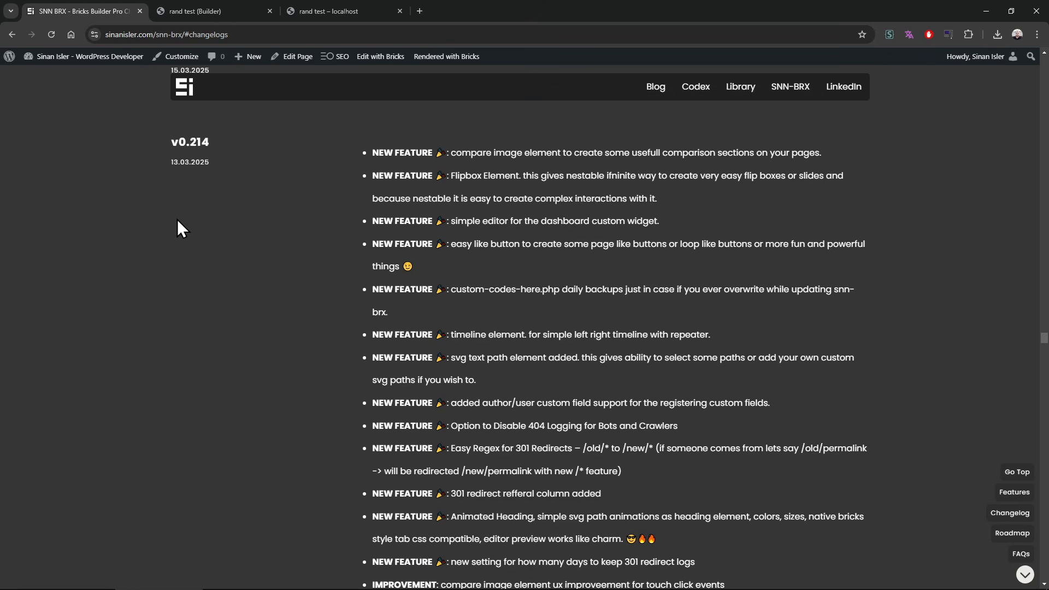
scroll(175, 218, down, 3)
scroll(175, 219, up, 3)
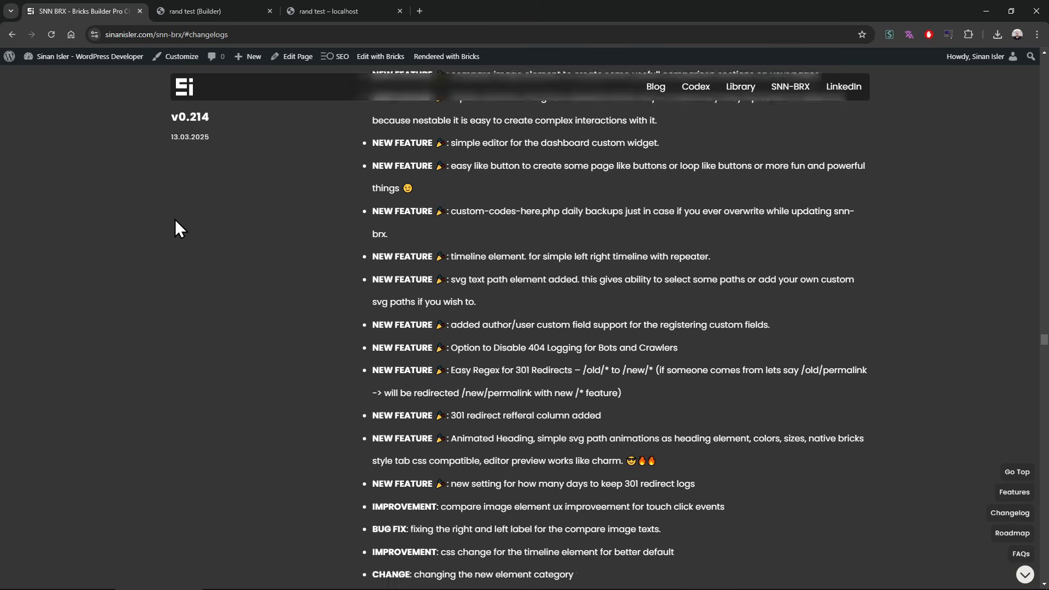
scroll(175, 228, down, 2)
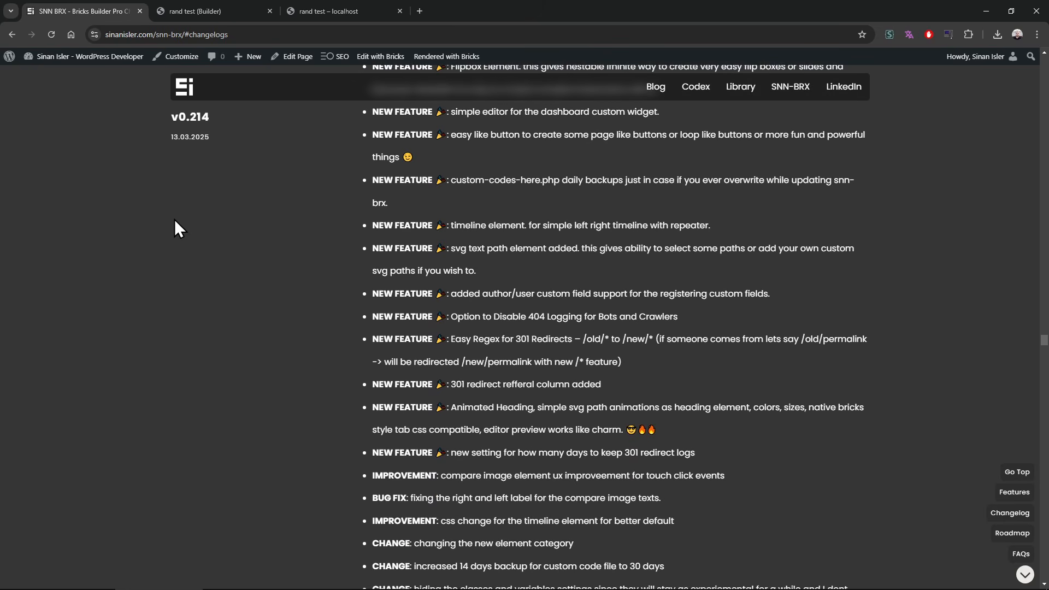
scroll(175, 220, down, 2)
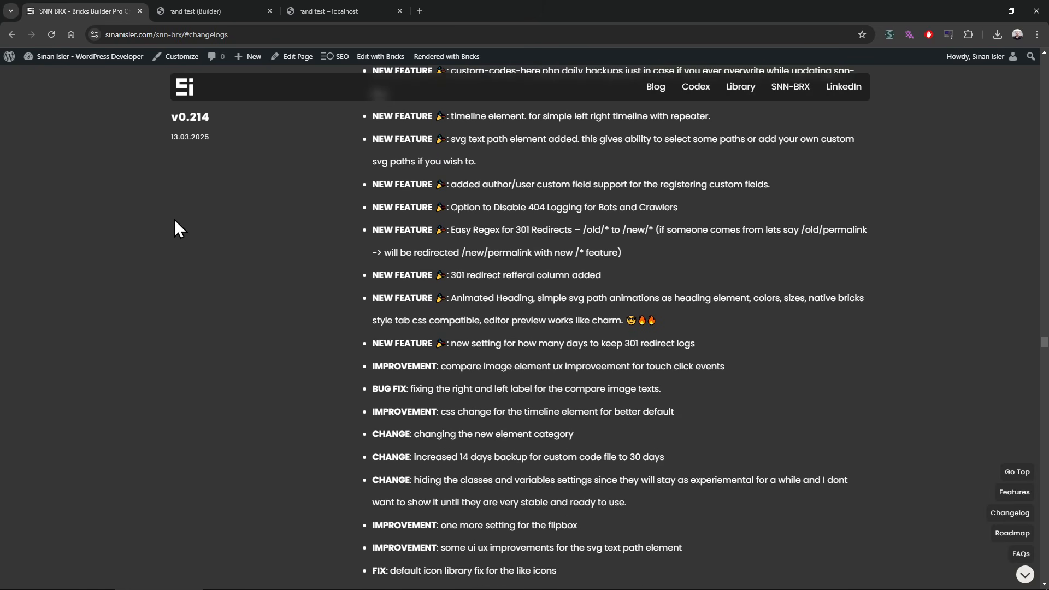
scroll(175, 220, up, 10)
middle_click(158, 436)
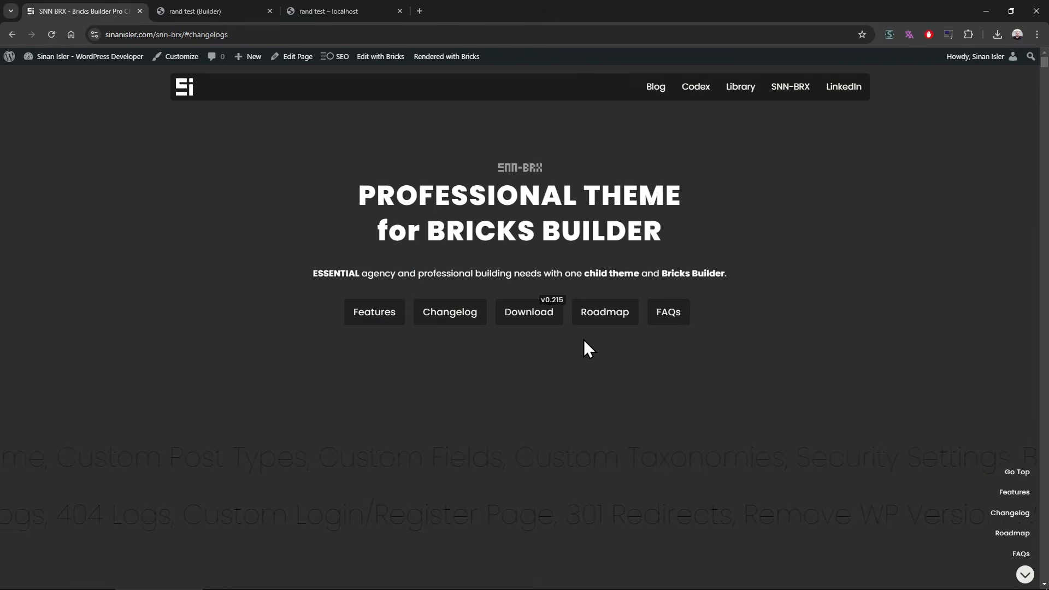
Step: Look over the FAQ questions and the roadmap's May or May Not Happen and Progress lists on the SNN-BRX page
click(674, 315)
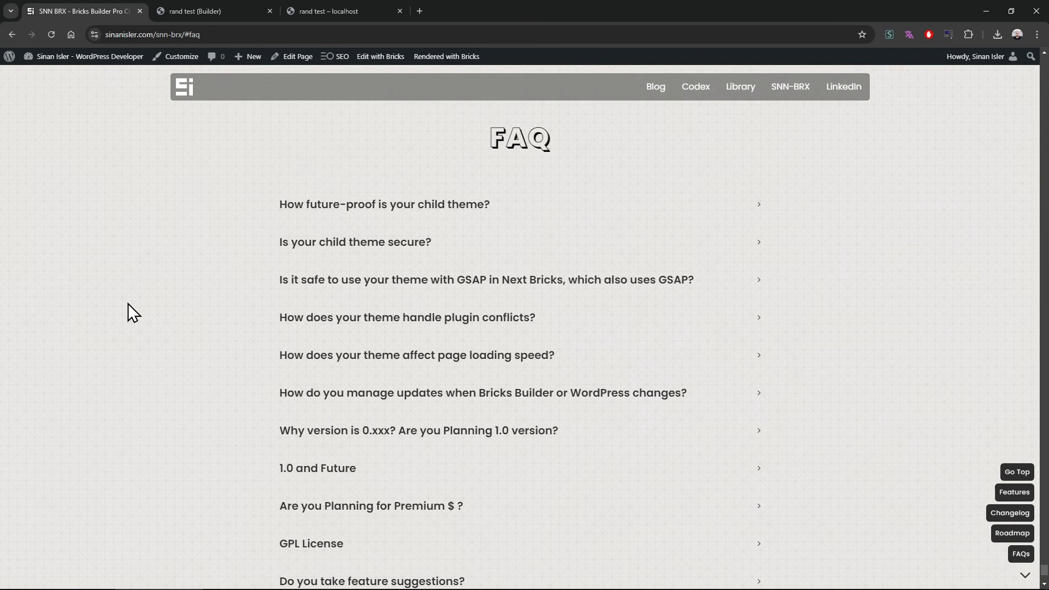
scroll(129, 302, down, 2)
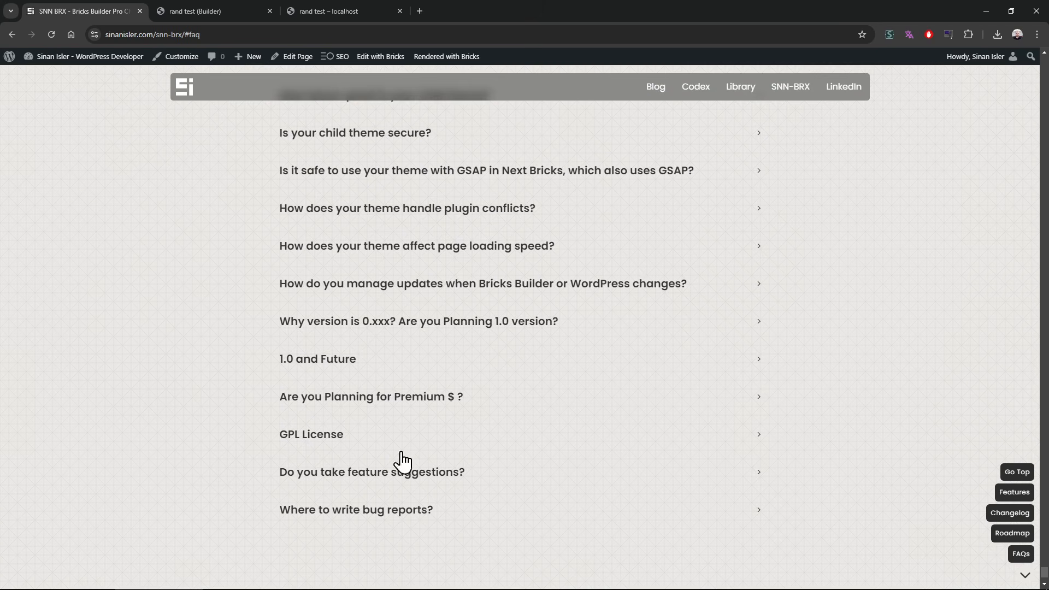
scroll(159, 267, up, 10)
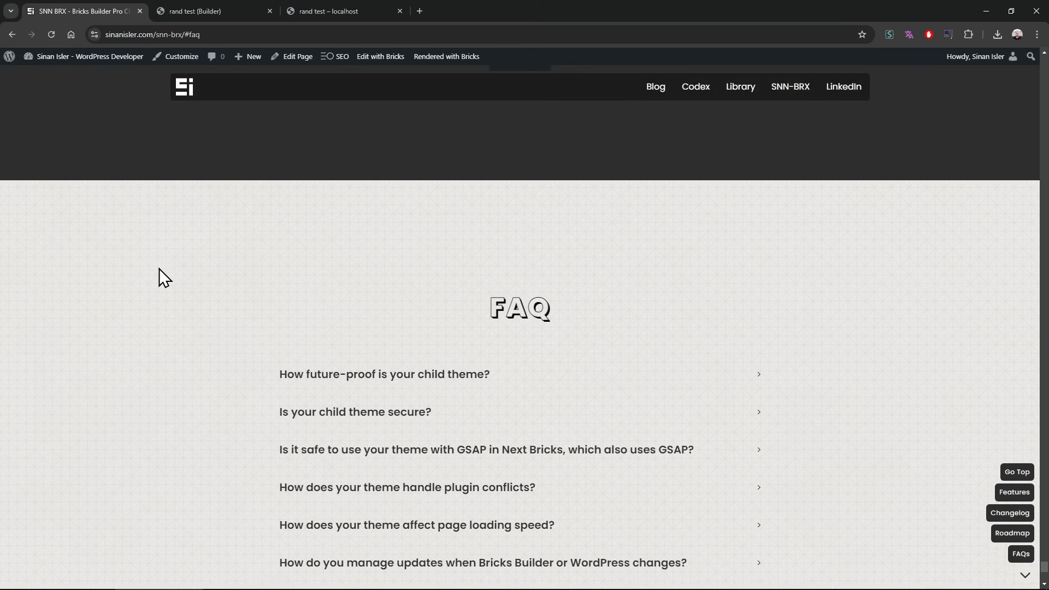
scroll(137, 286, up, 9)
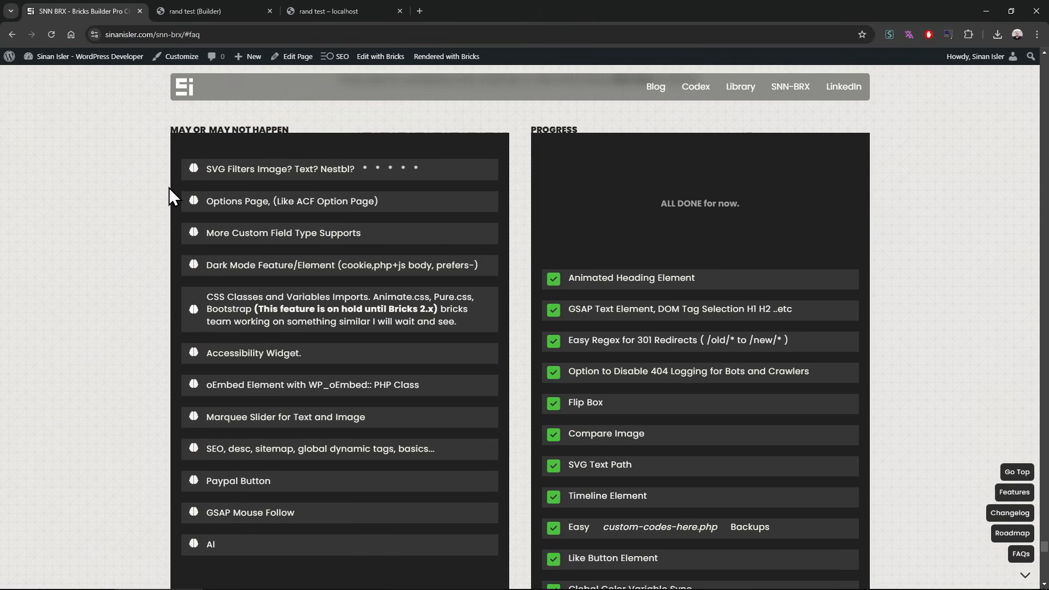
click(293, 9)
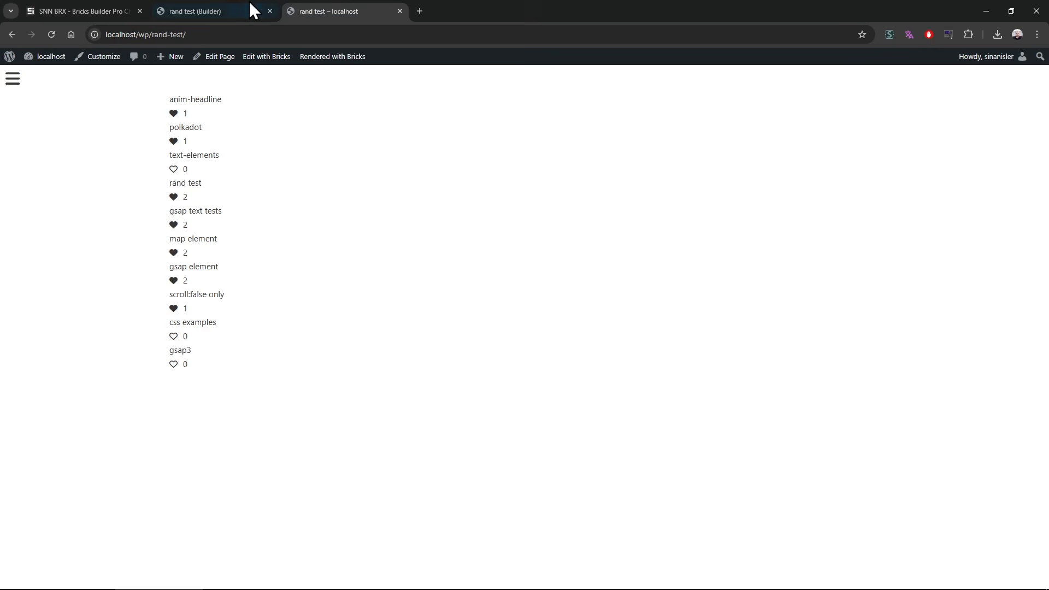
click(117, 10)
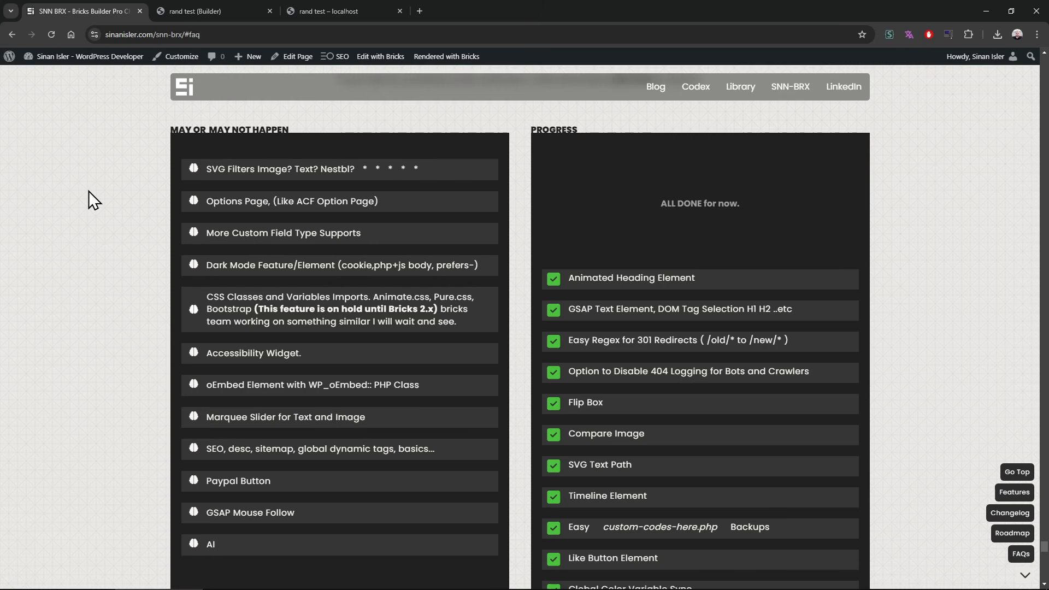
Step: Search Google in a new tab for "template hierarchy wordpress" and open the Theme Handbook's Template Hierarchy article
click(419, 11)
text(tem)
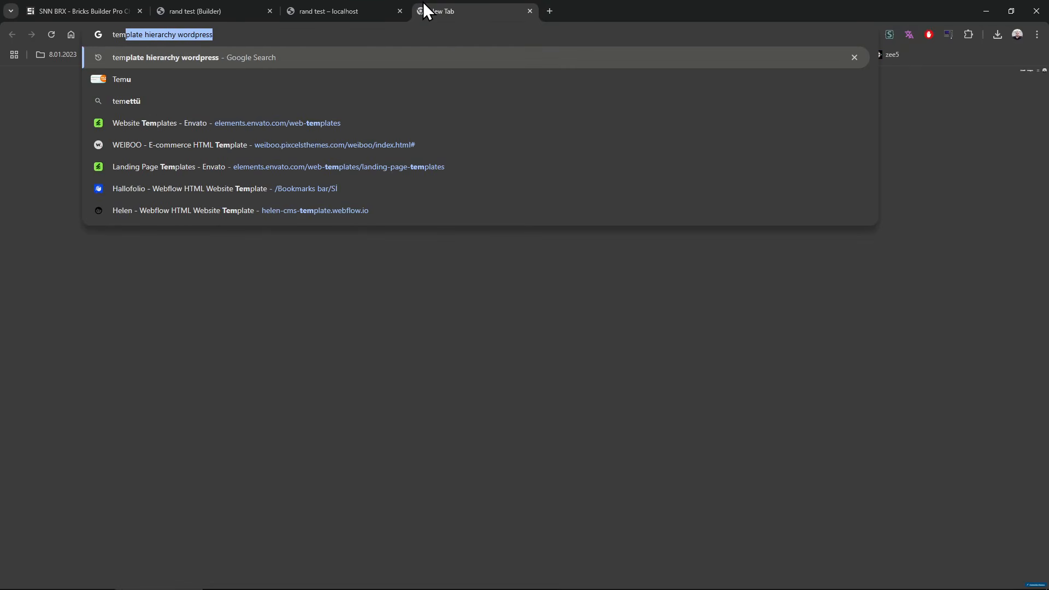
key(Up)
key(Down)
key(Return)
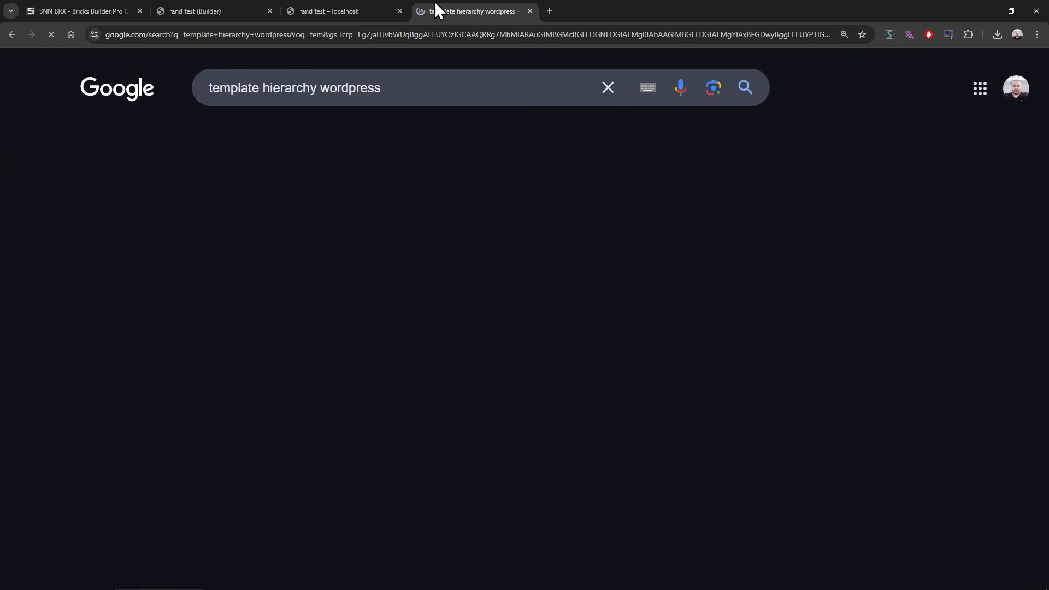
click(496, 248)
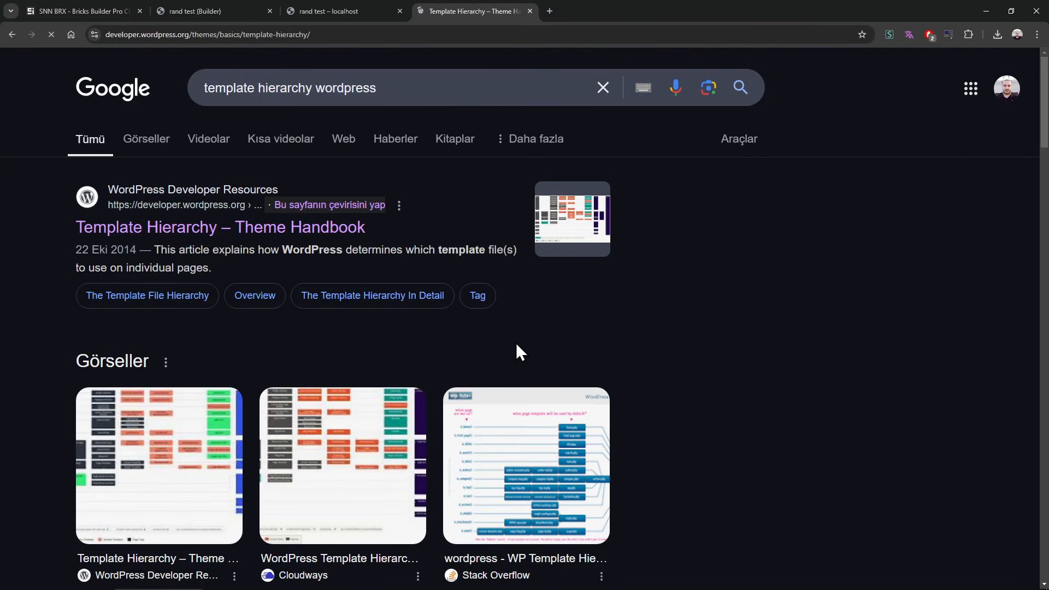
Step: Examine the Visual Overview diagram and the Template File Hierarchy overview in the article
scroll(488, 374, down, 10)
scroll(488, 373, down, 6)
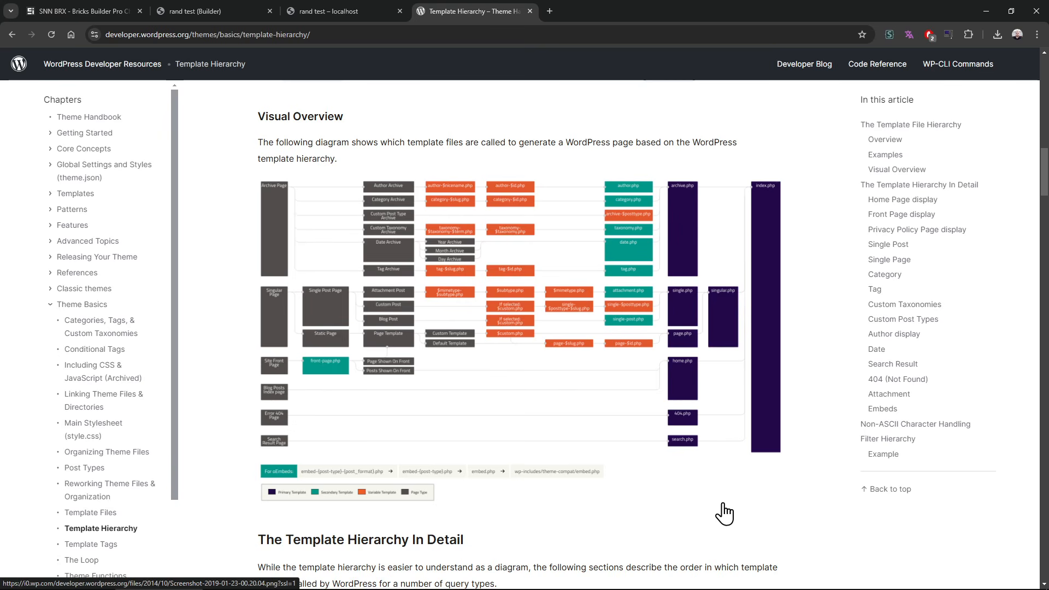
scroll(515, 538, up, 12)
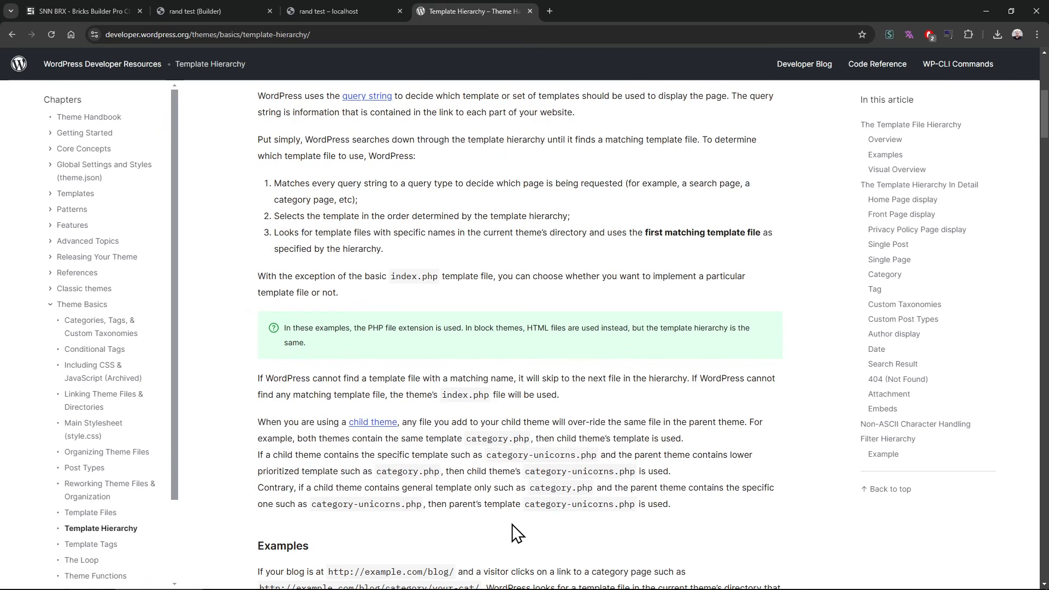
scroll(518, 503, up, 2)
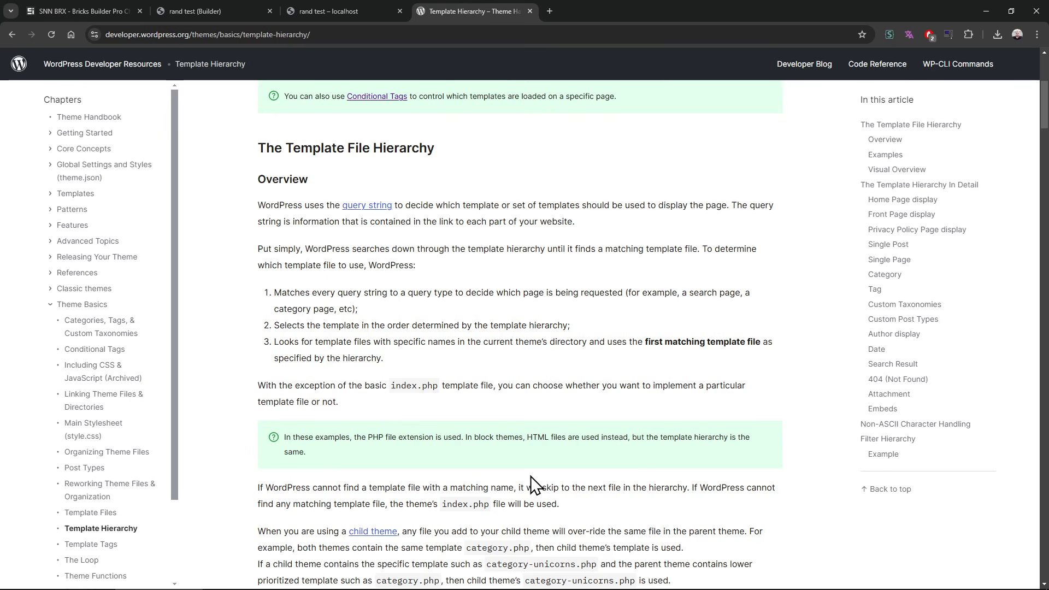
Step: Load sinanisler.com in a new tab and open its Library page
click(550, 11)
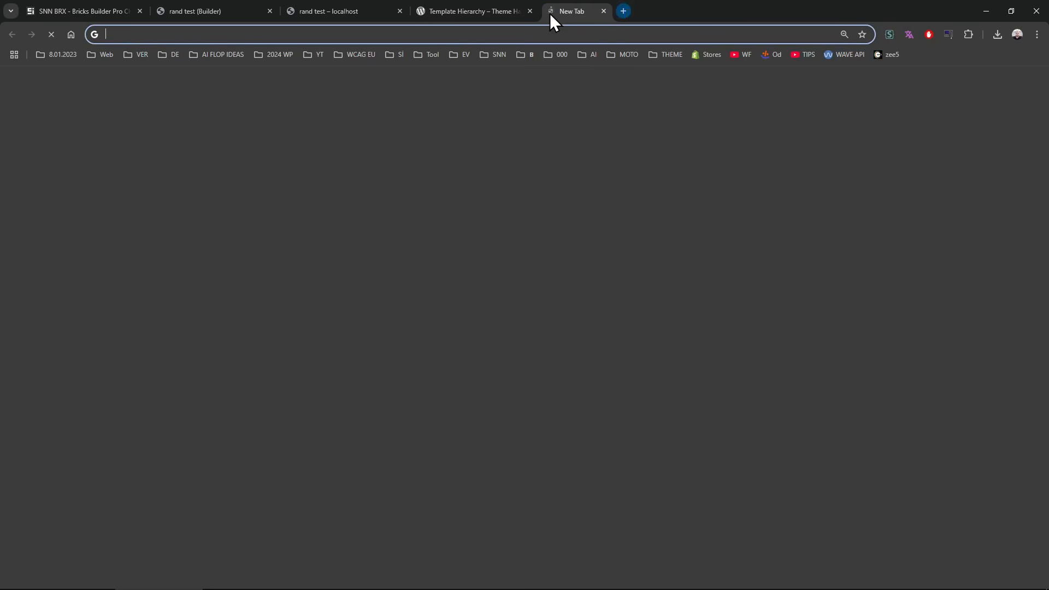
text(library.sinanisler.com/wp-admin)
key(Return)
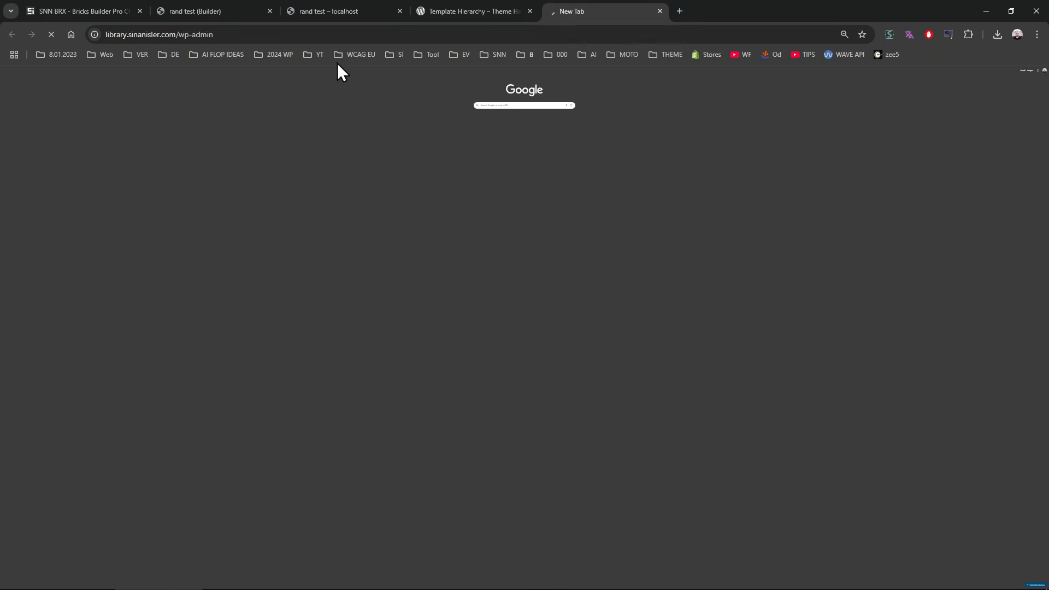
text(sinanisler.com)
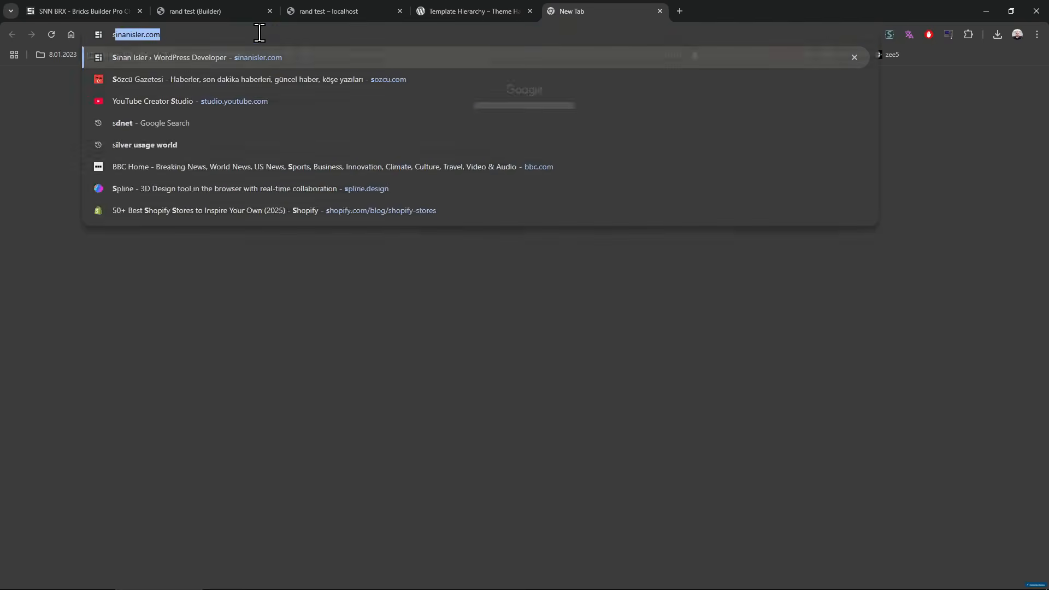
key(Return)
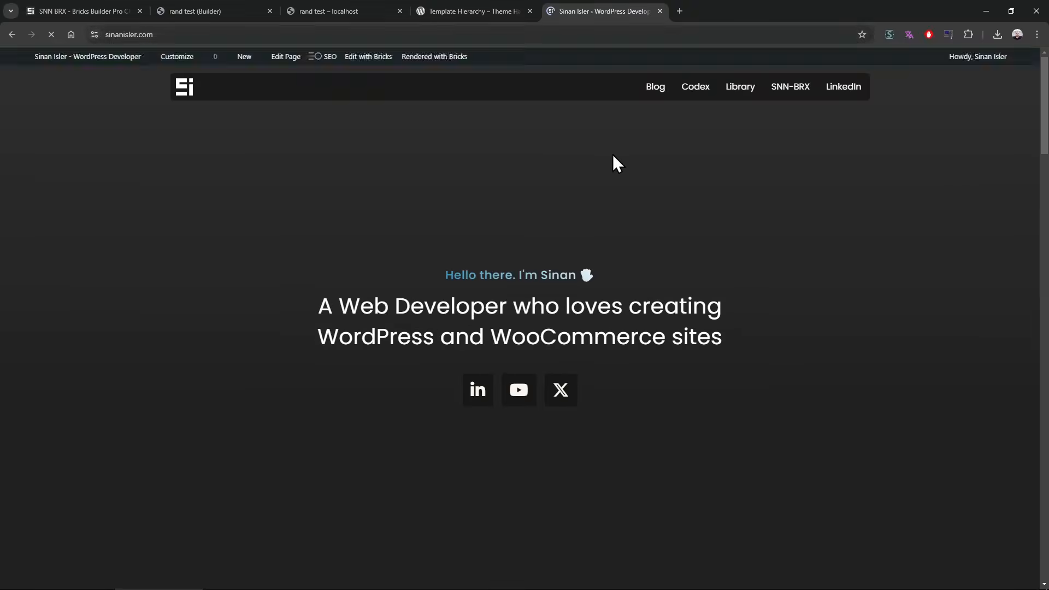
click(747, 93)
Step: Browse the Bricks Builder templates in the library and preview the Apollo Directory full-page design
scroll(109, 326, down, 5)
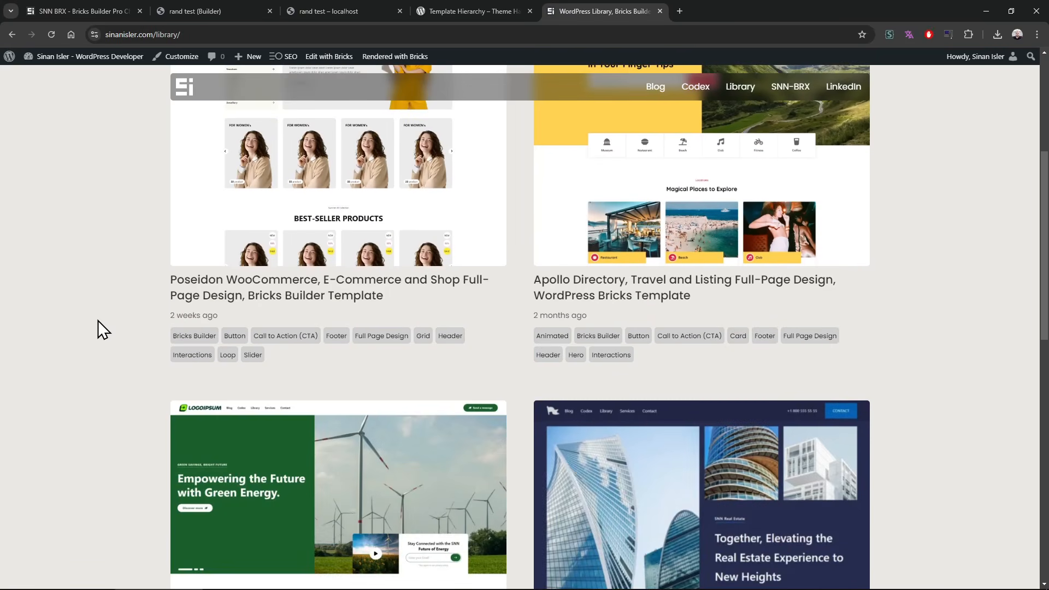
scroll(56, 345, up, 5)
scroll(55, 345, down, 3)
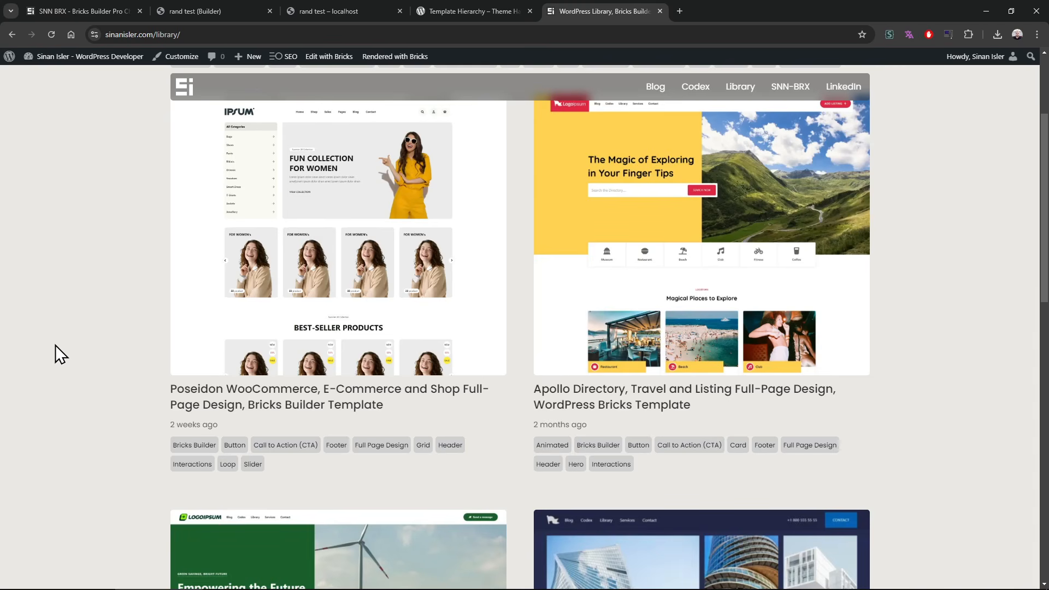
mouse_move(815, 344)
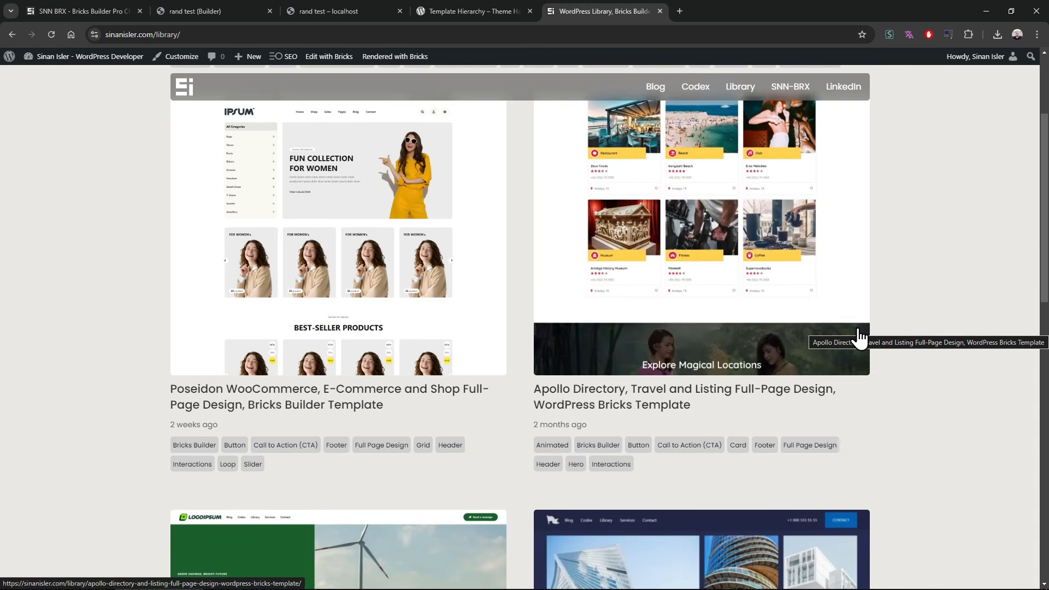
Step: Open the Apollo Directory, Travel and Listing template's library page and bring up its full-page design in a new tab
click(845, 294)
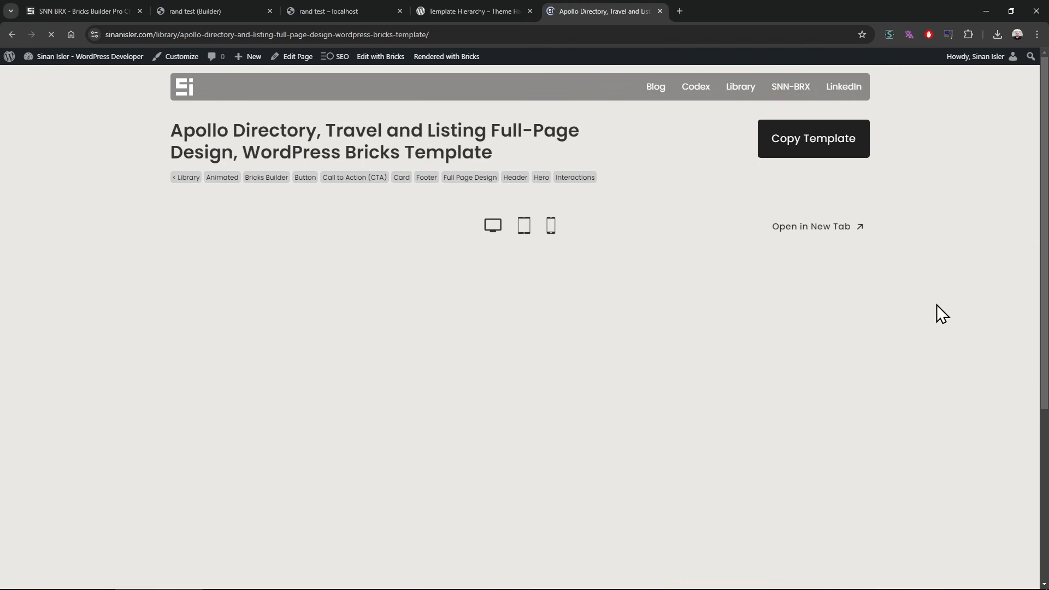
scroll(721, 196, down, 1)
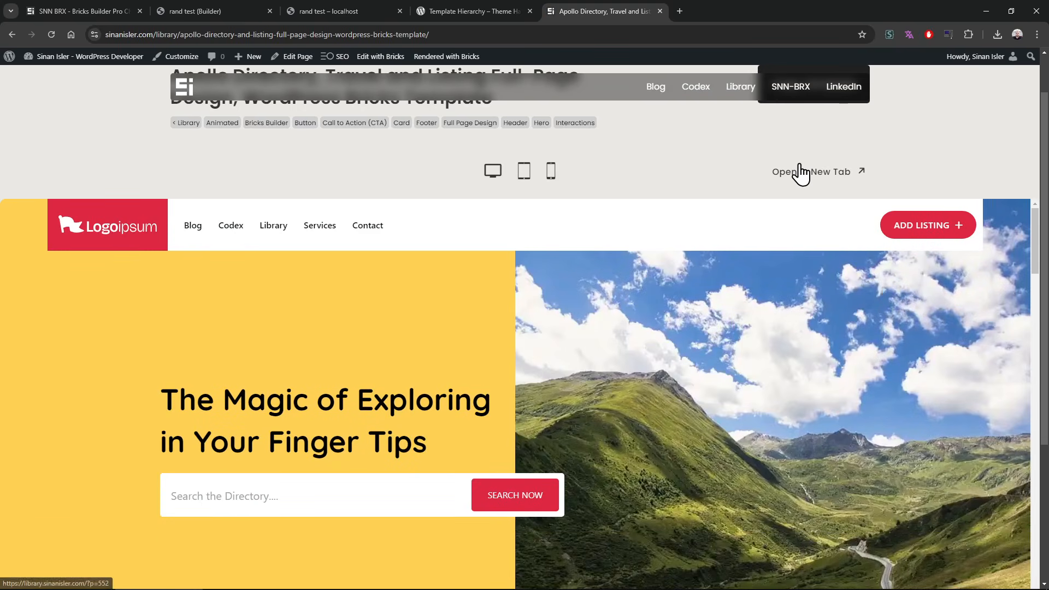
click(801, 172)
click(749, 9)
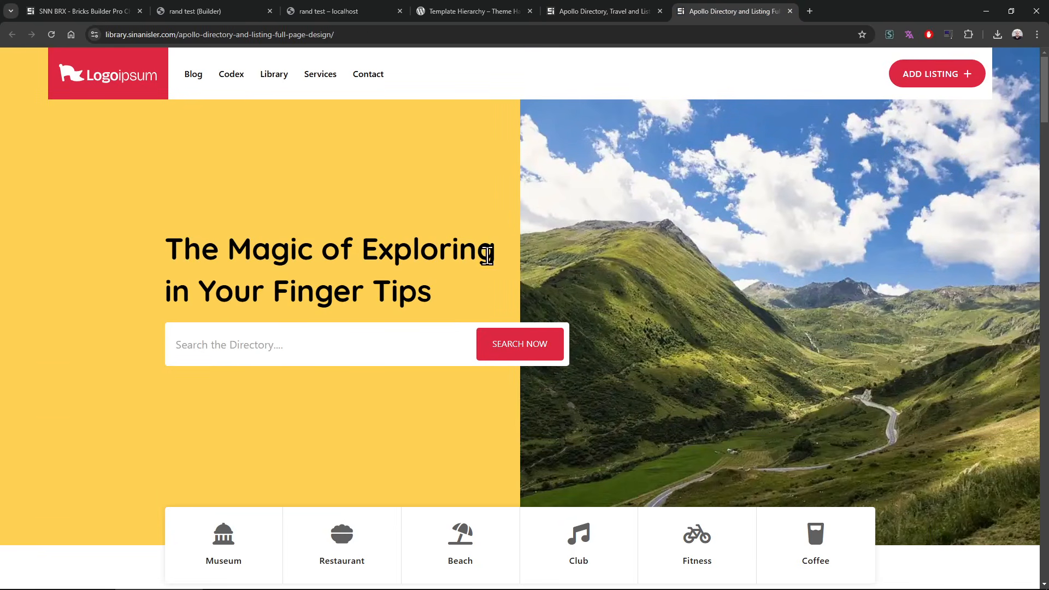
Step: Examine the Apollo Directory design from the hero and location cards through the image slider and newsletter section, then return to its start
scroll(625, 239, down, 5)
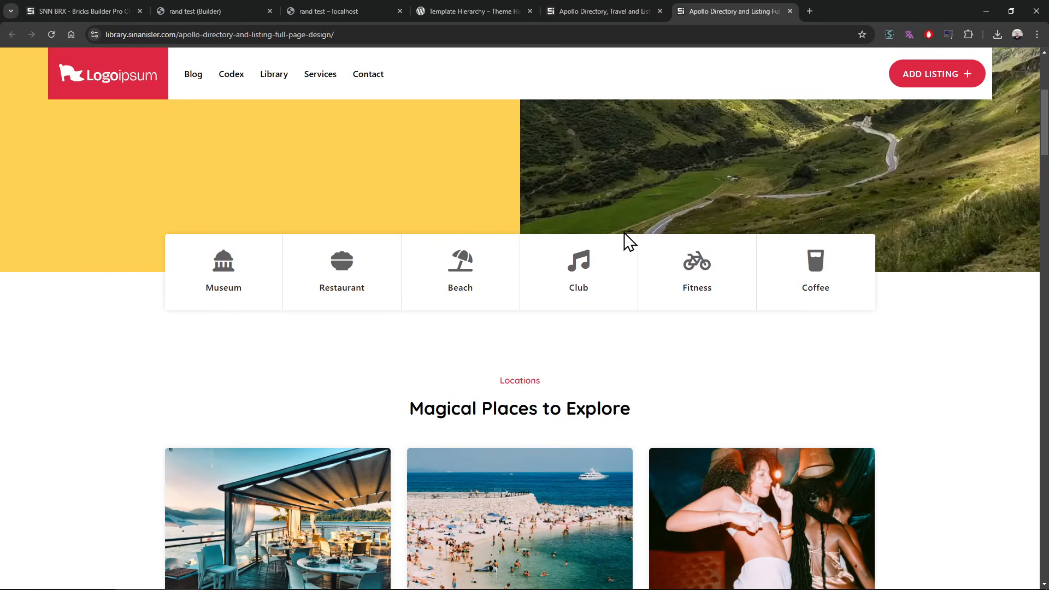
scroll(94, 307, down, 16)
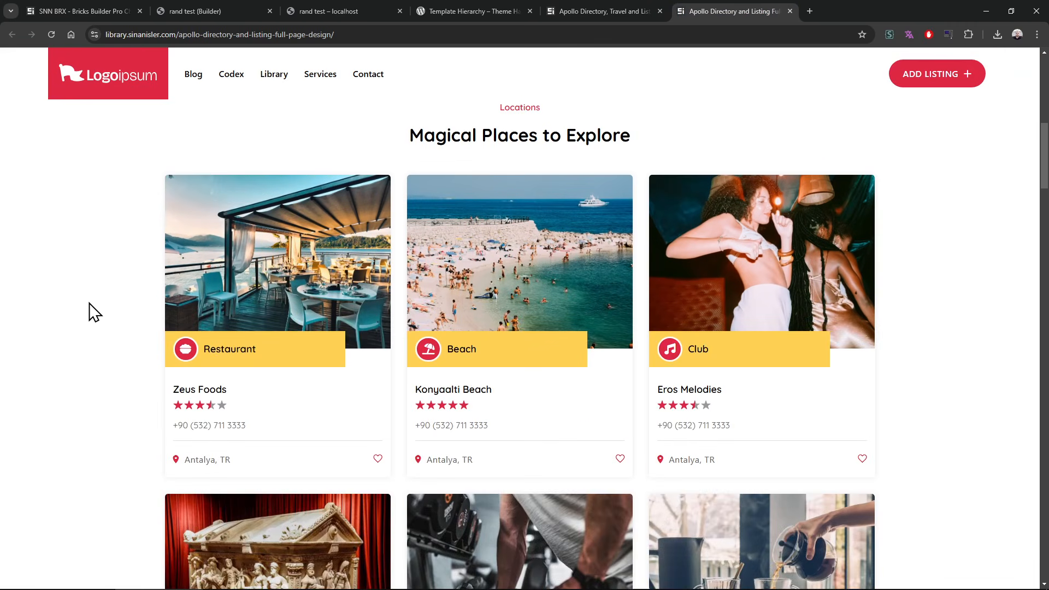
scroll(77, 302, down, 4)
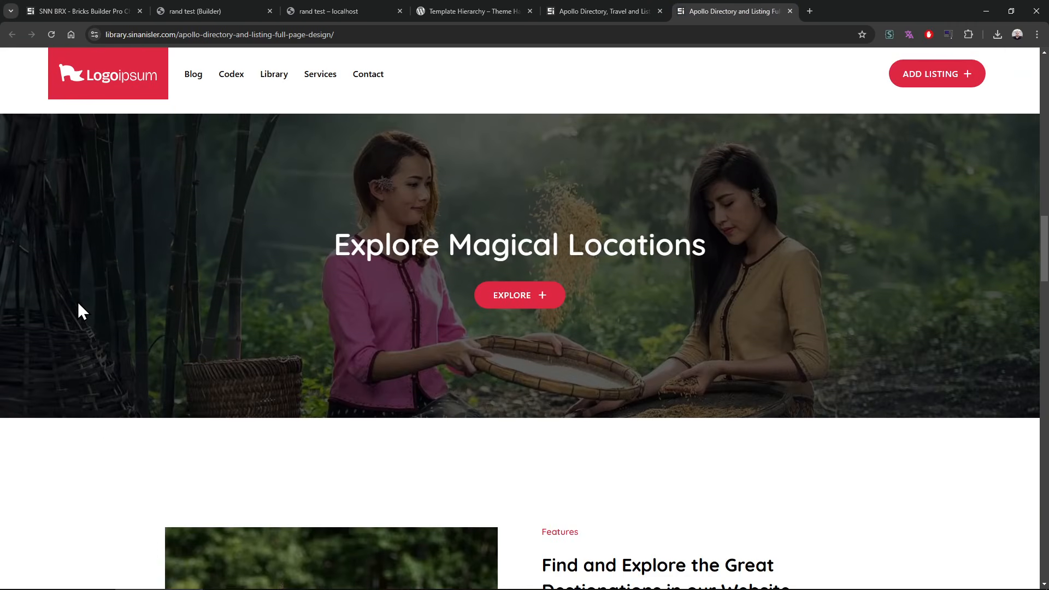
scroll(78, 302, down, 9)
scroll(78, 312, down, 5)
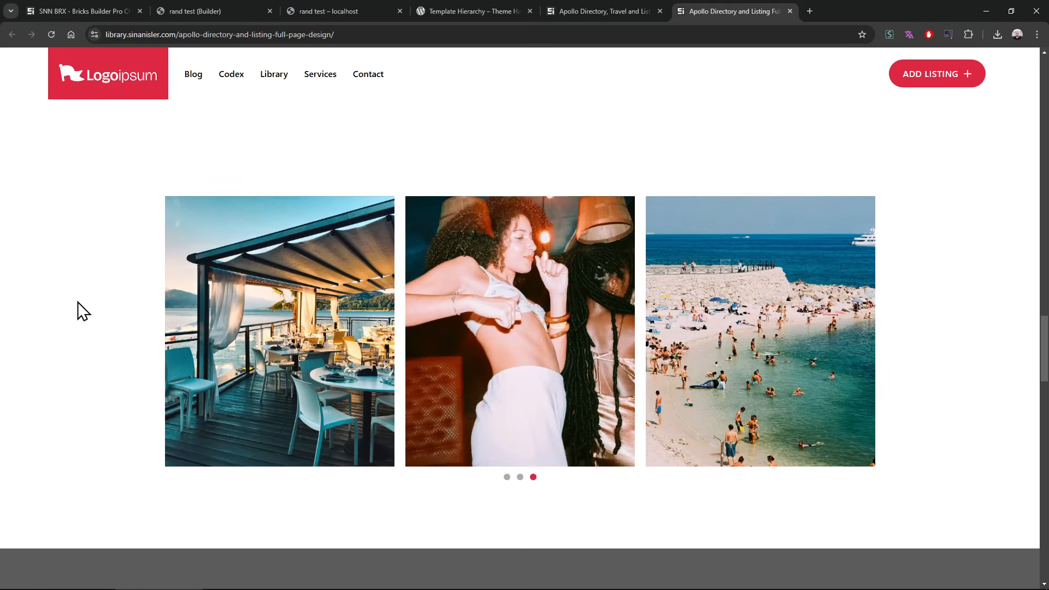
scroll(150, 347, down, 7)
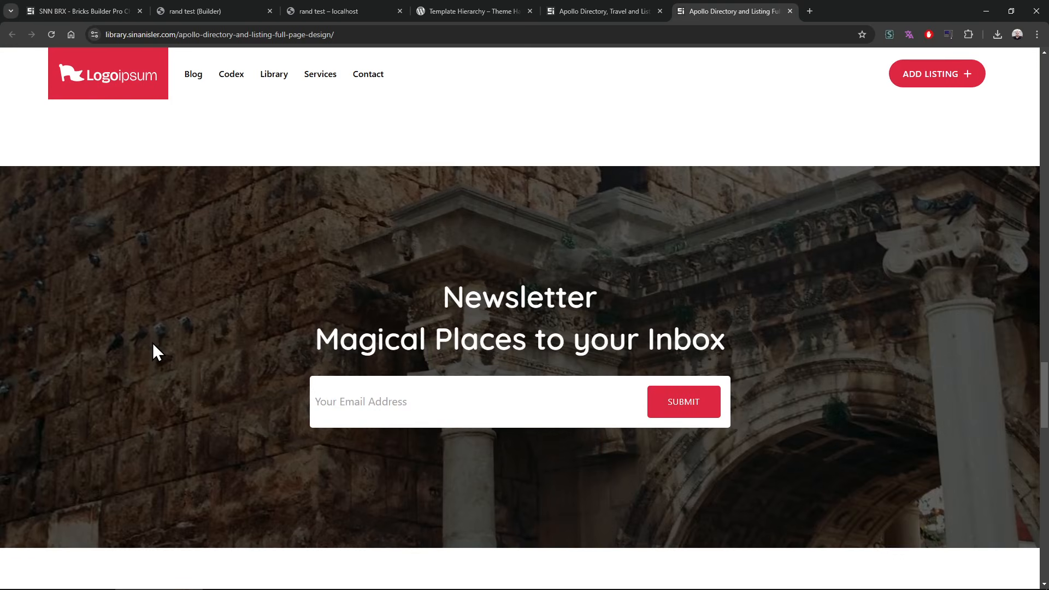
scroll(152, 344, down, 6)
scroll(145, 352, down, 14)
scroll(71, 495, down, 2)
key(Home)
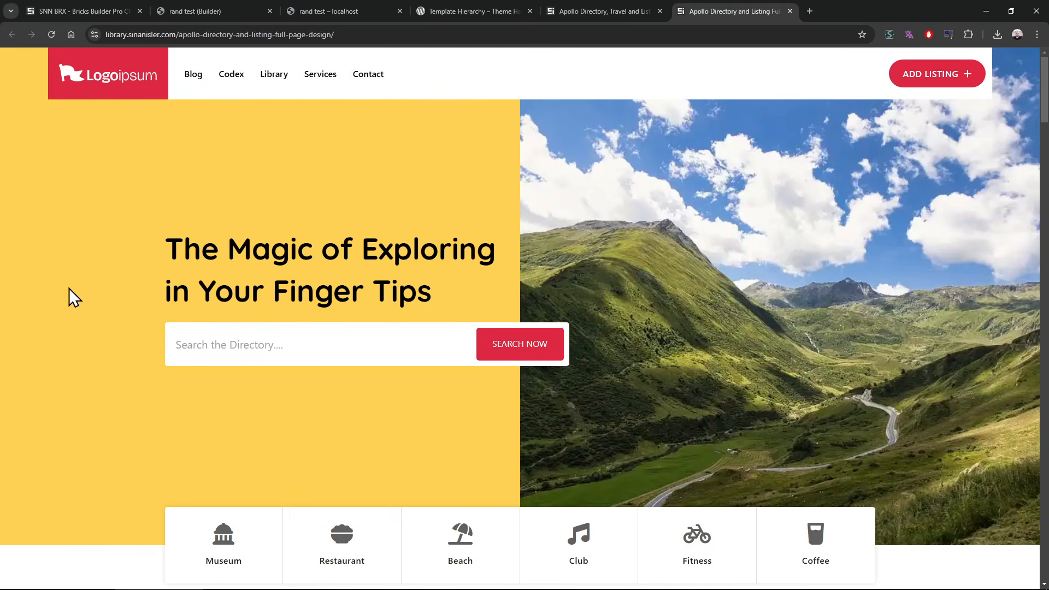
scroll(69, 288, down, 5)
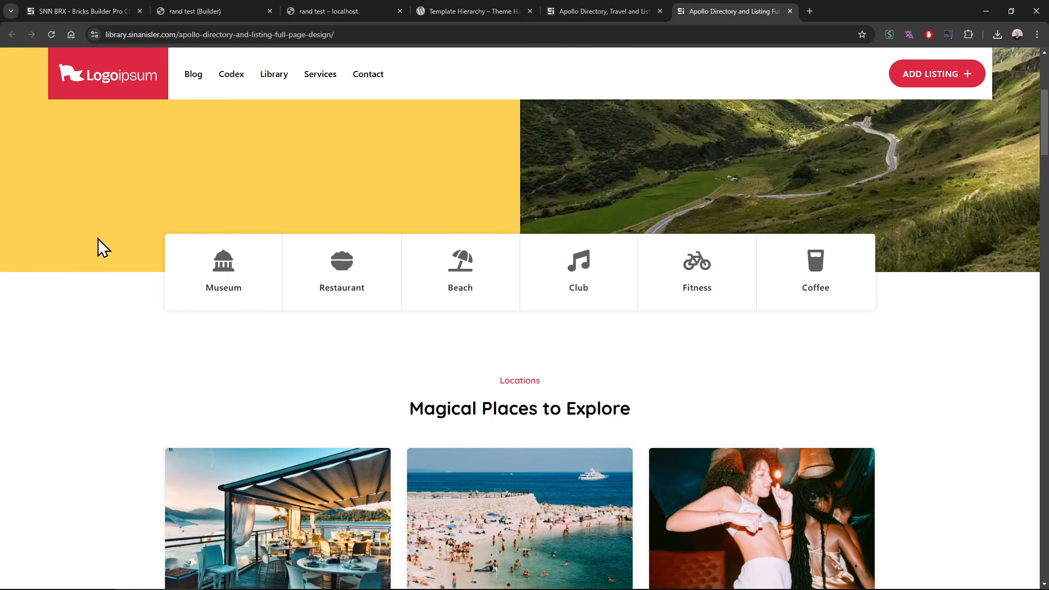
Step: Revisit the Apollo template's library page, then review the location listings in its full-page design again
click(579, 11)
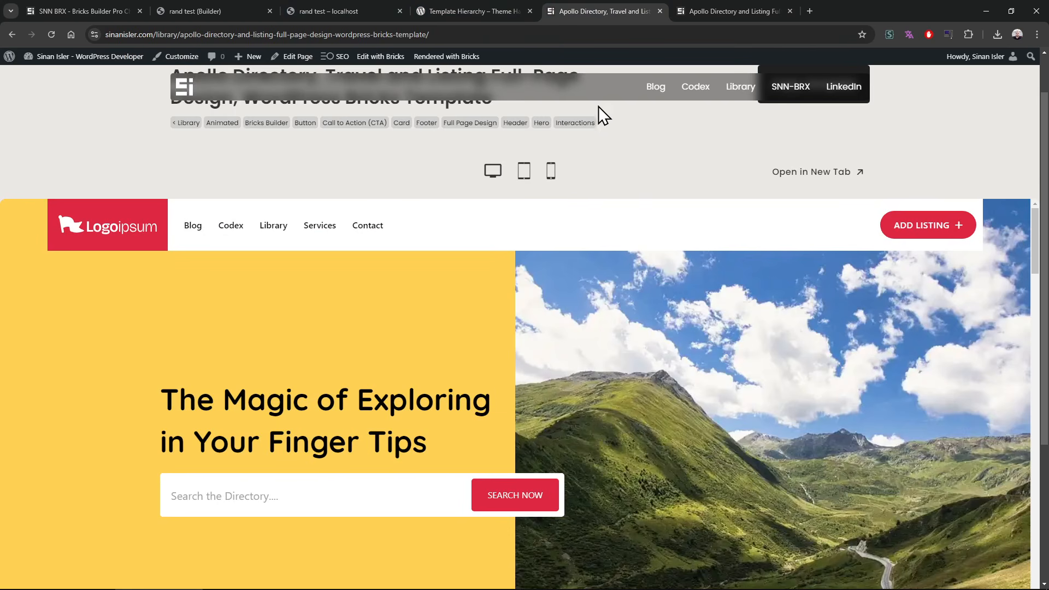
scroll(641, 168, up, 1)
scroll(640, 168, down, 2)
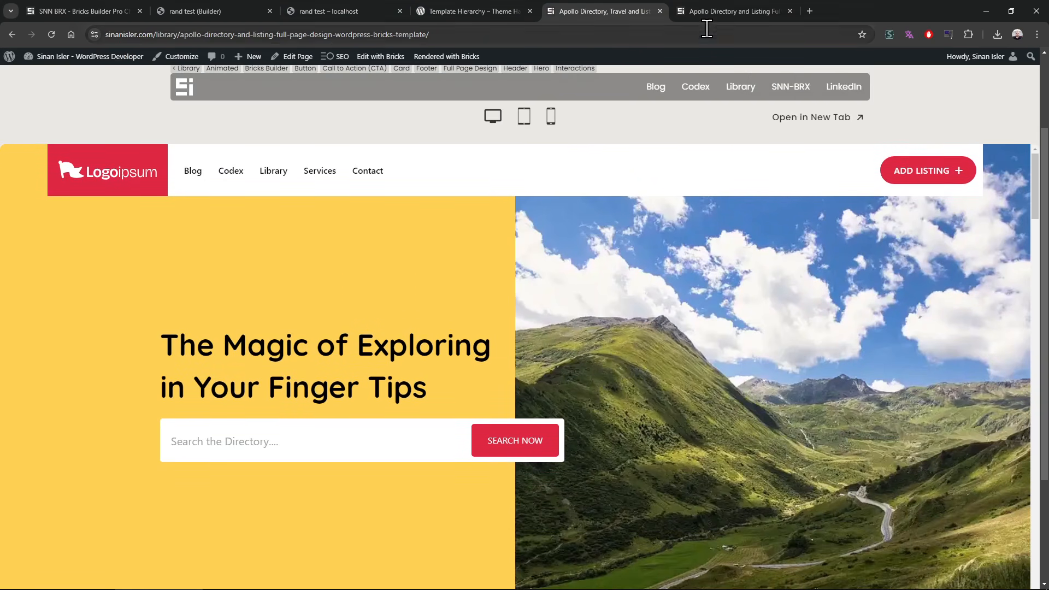
click(732, 11)
scroll(49, 251, down, 15)
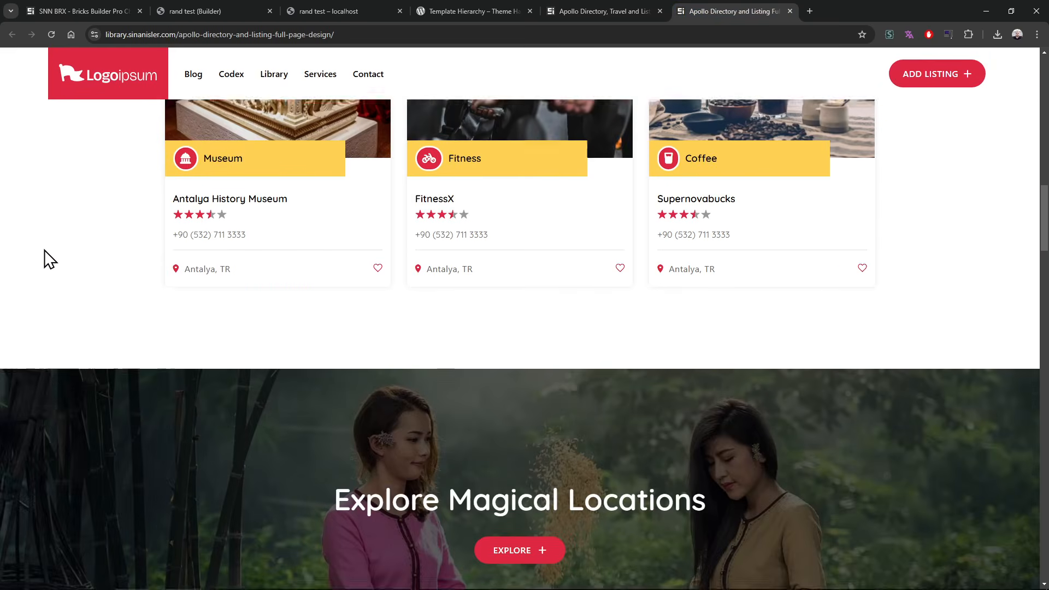
scroll(50, 237, up, 15)
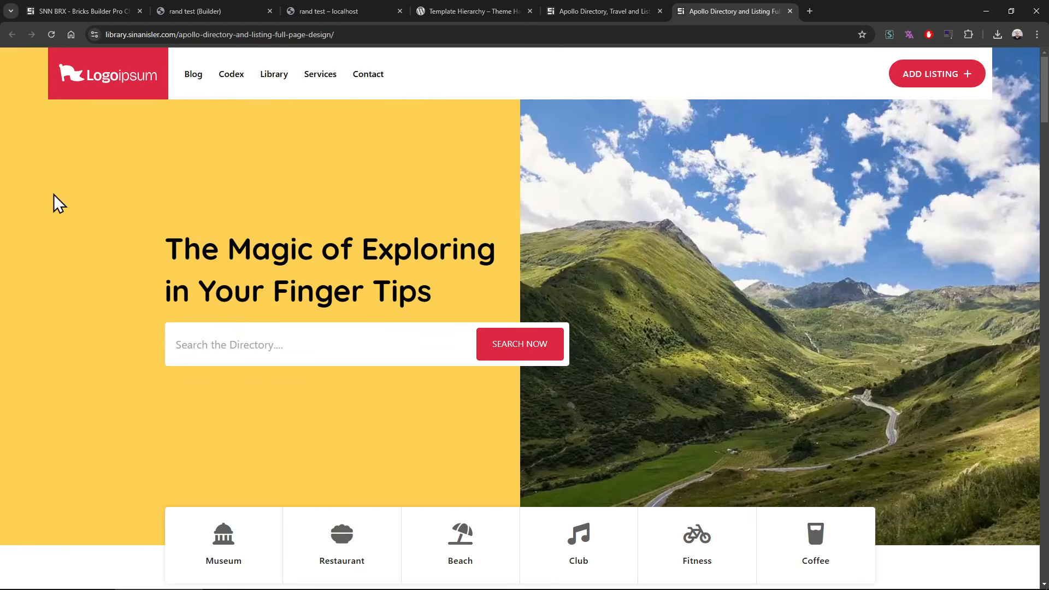
Step: Close both Apollo Directory tabs and return to the WordPress Template Hierarchy article
click(485, 6)
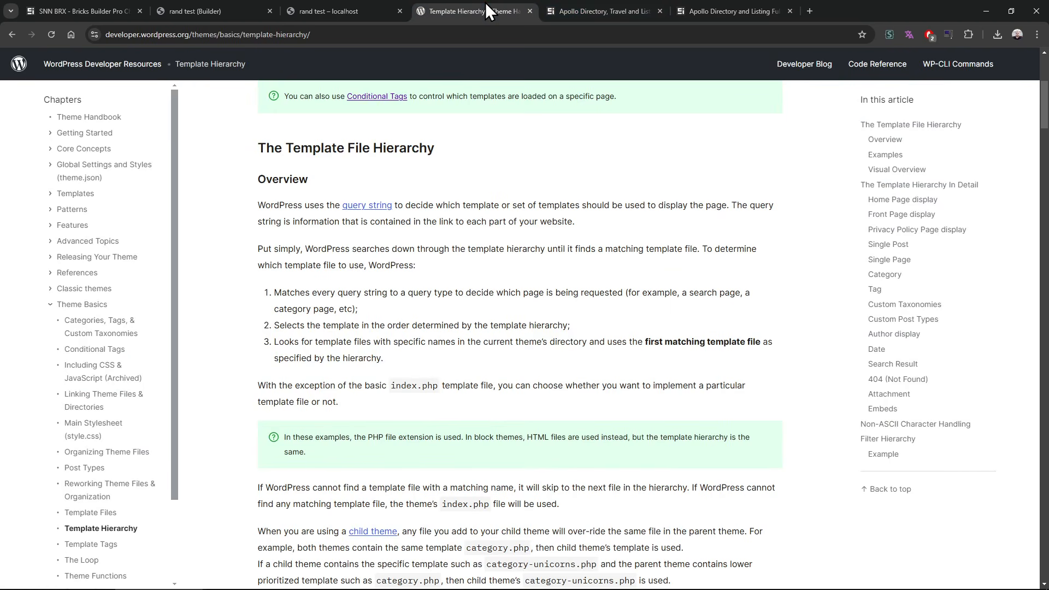
click(633, 4)
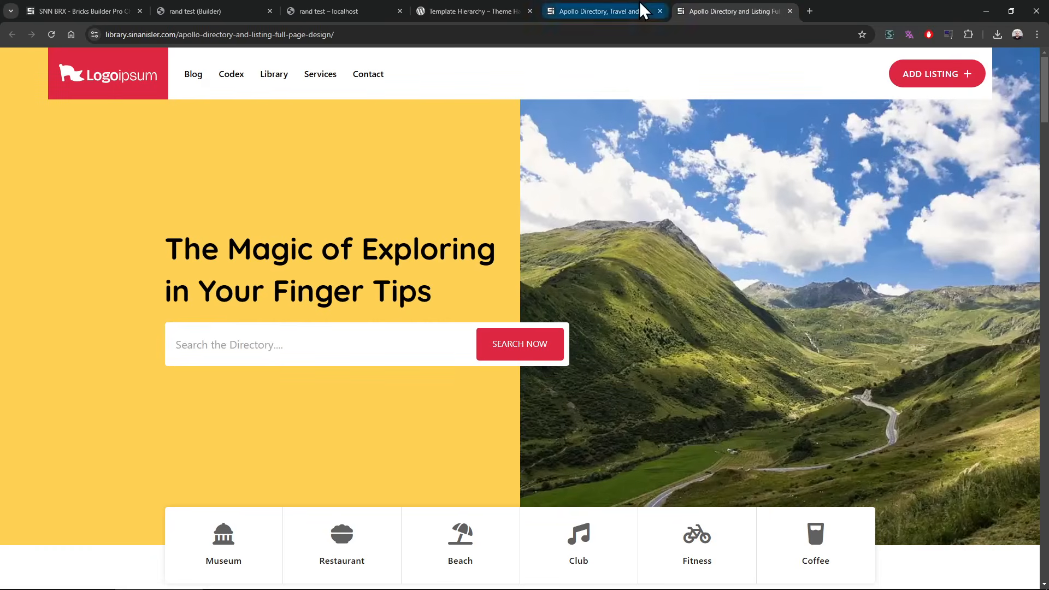
click(504, 4)
click(660, 11)
click(660, 11)
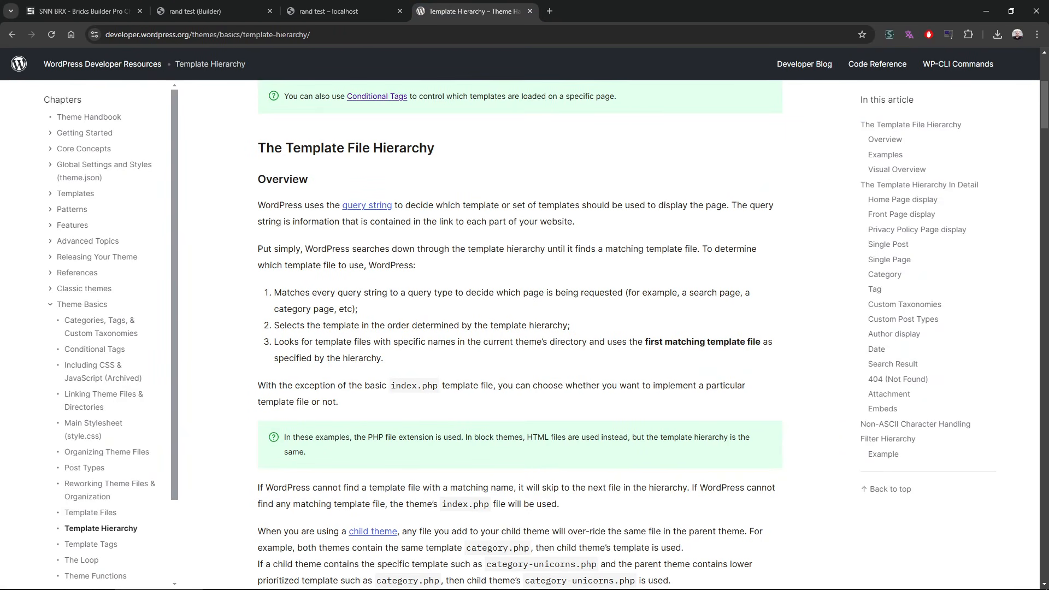